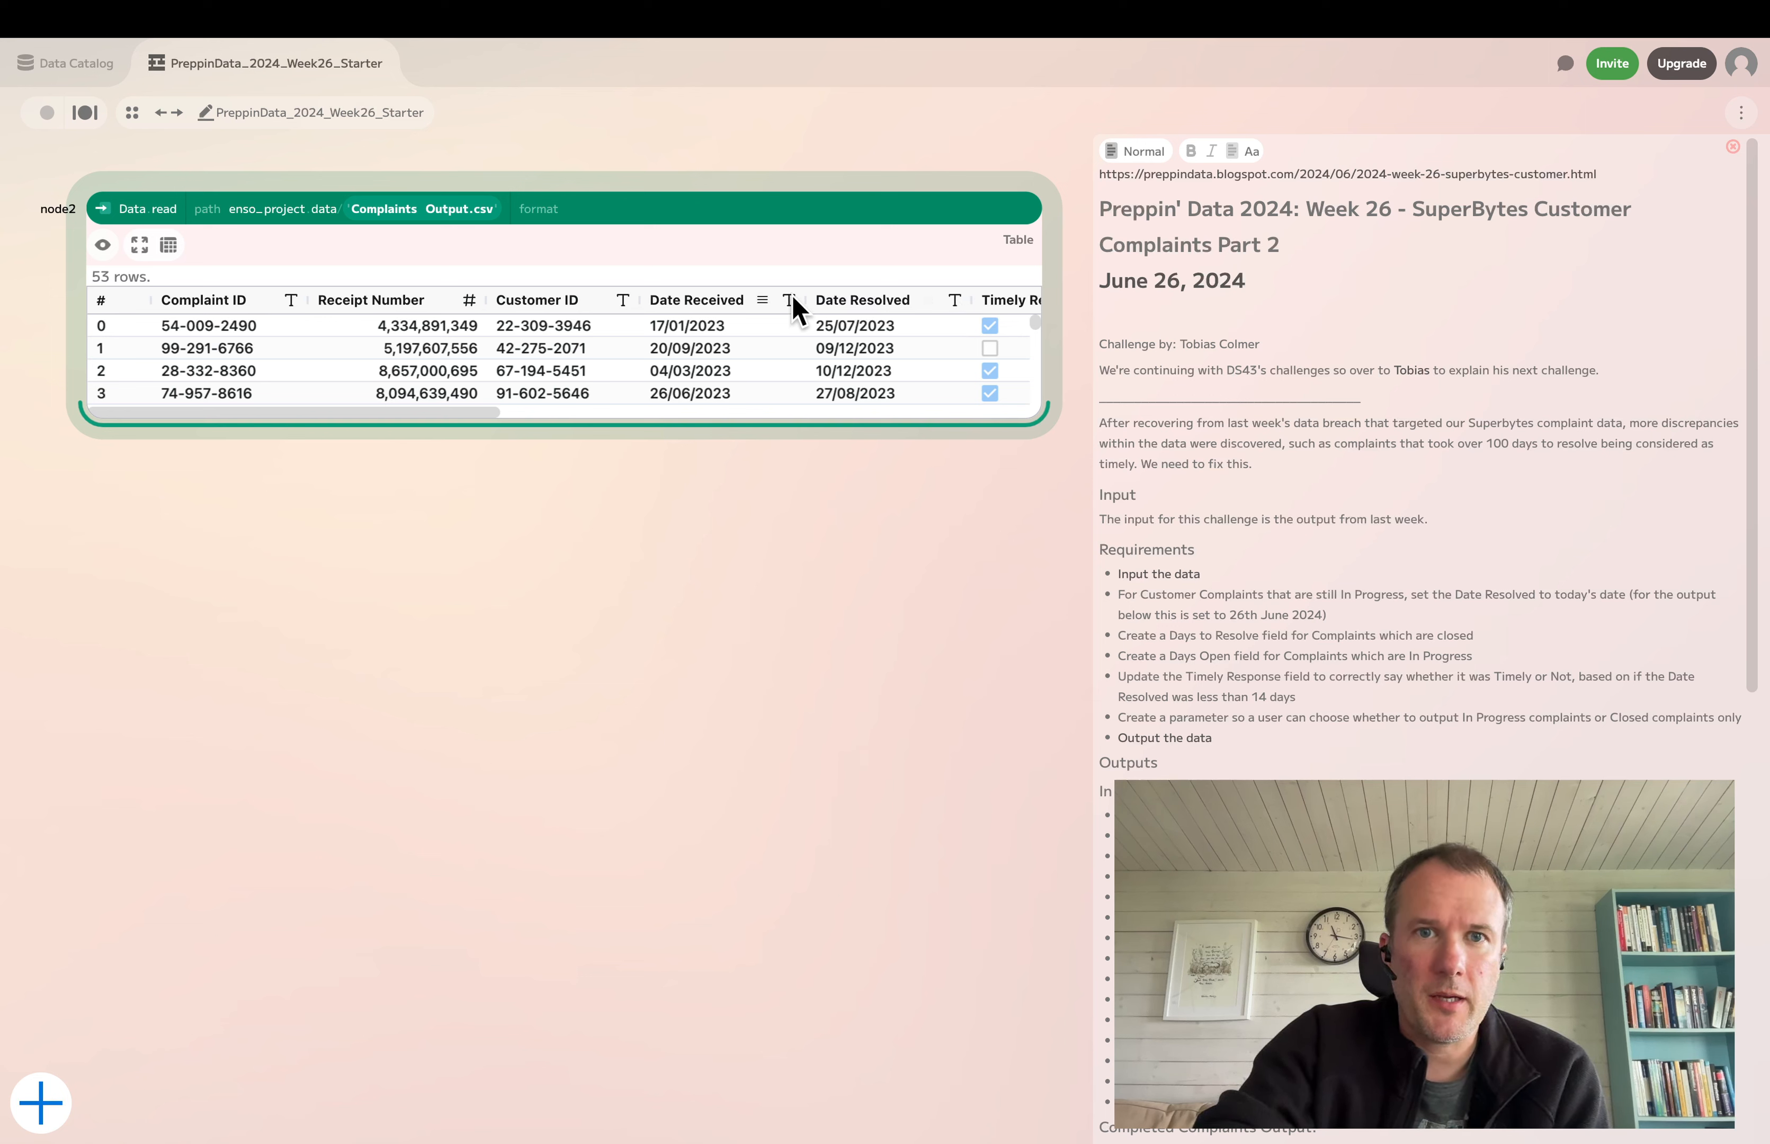
Add a parse component after the Complaints Output.csv input, covering the Date Received and Date Resolved columns
{"action": "mouse_move", "coordinate": [795, 307]}
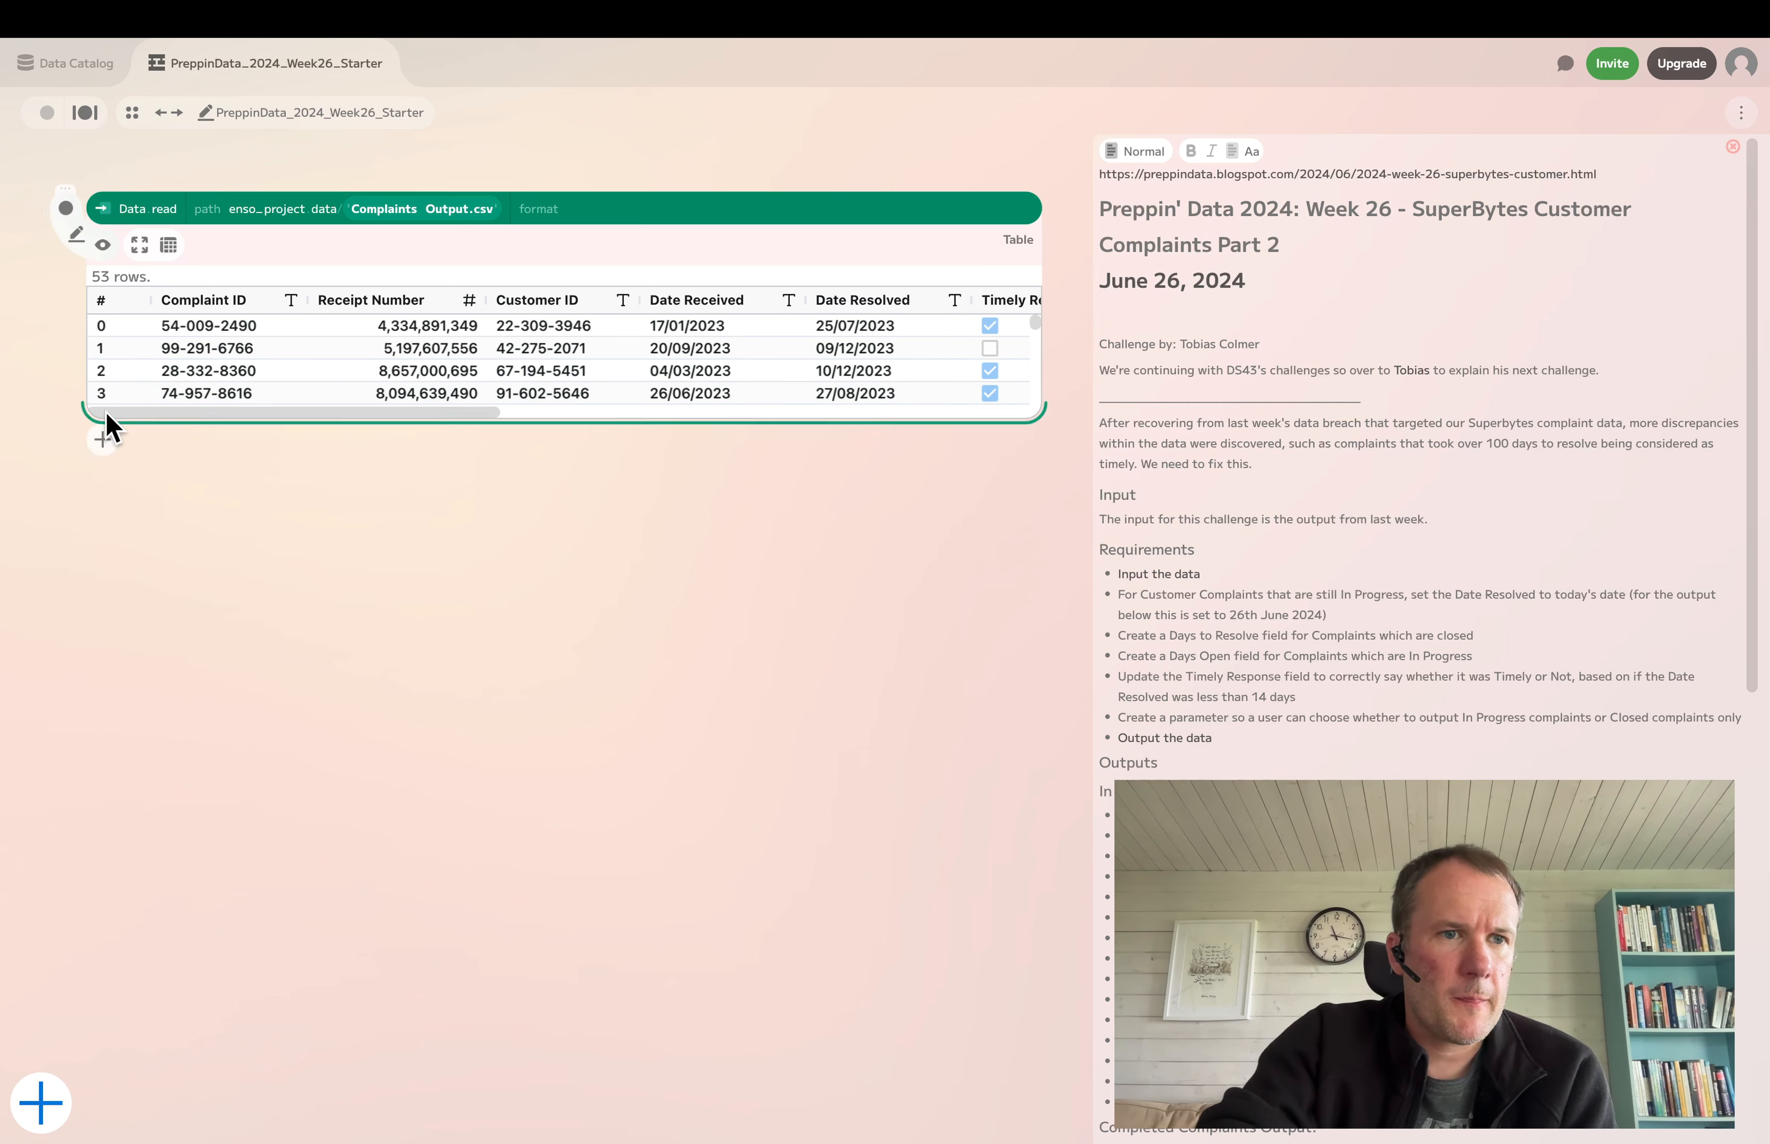
{"action": "left_click", "coordinate": [105, 443]}
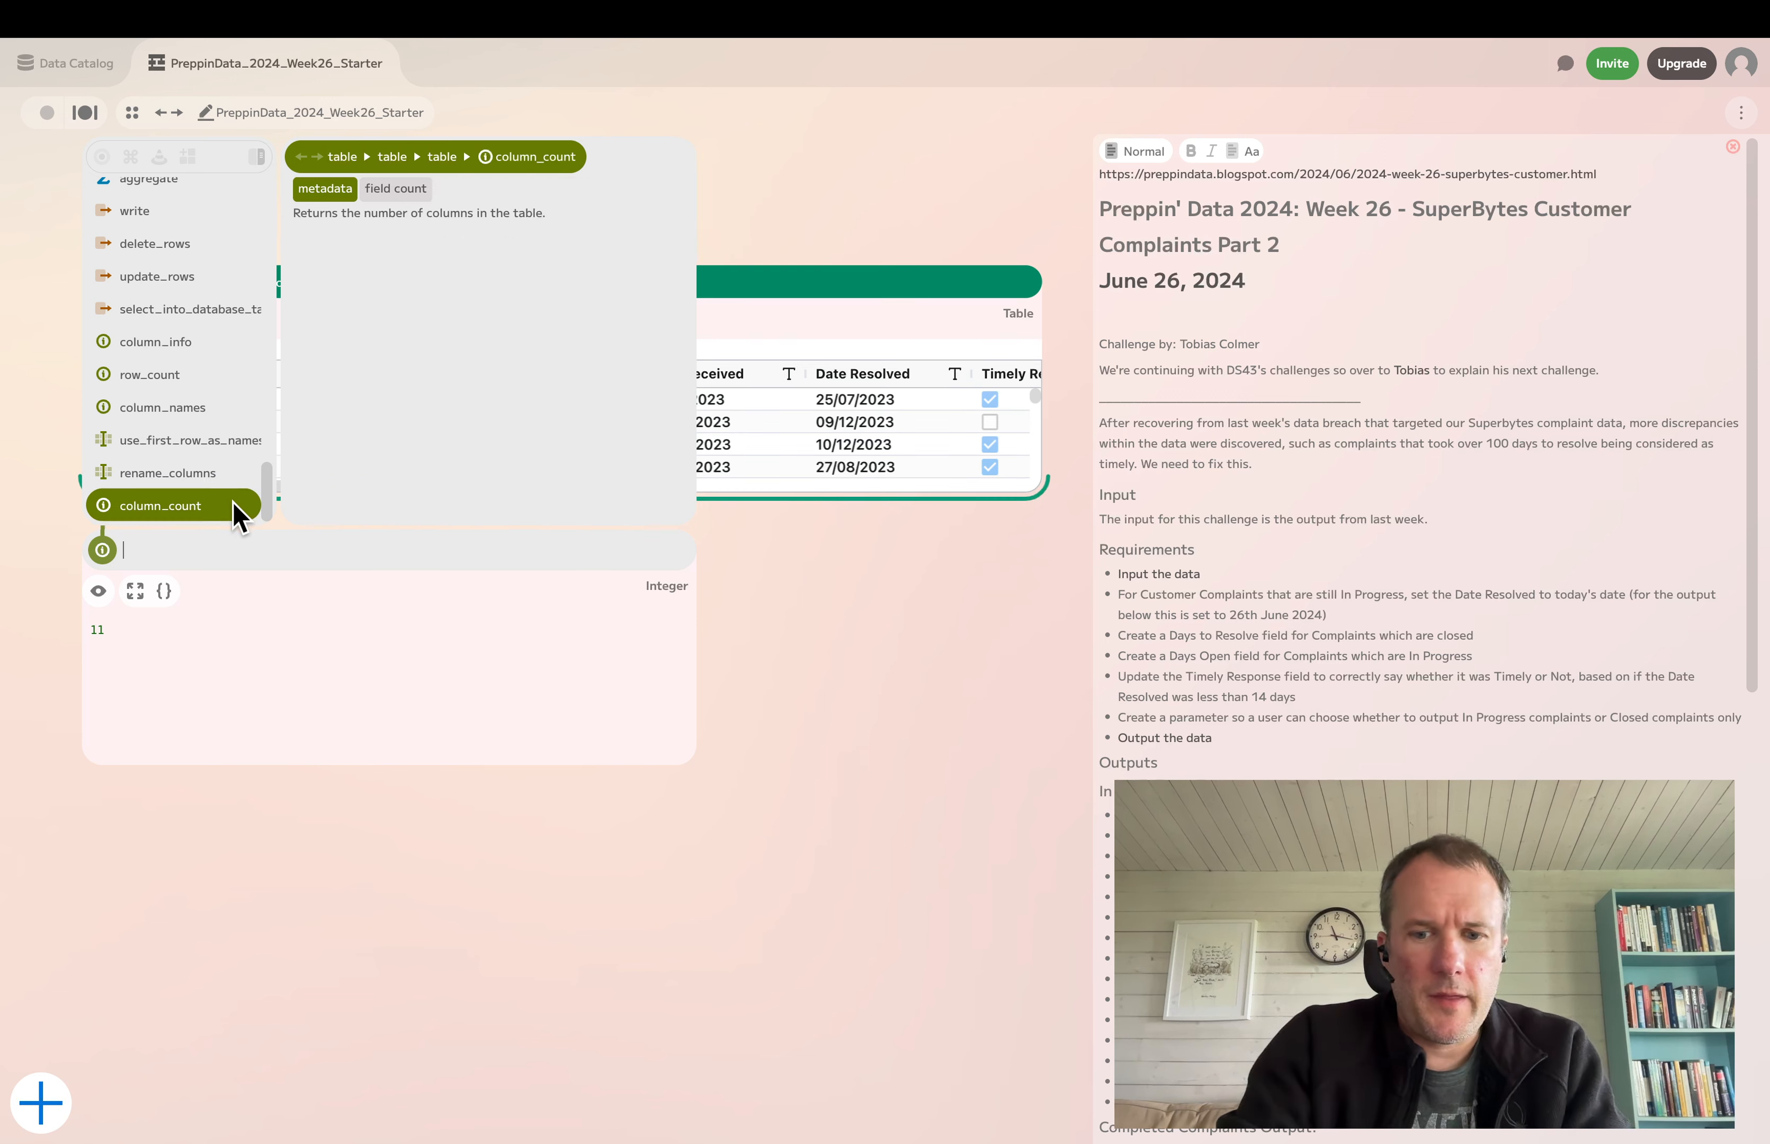
{"action": "type", "text": "pa"}
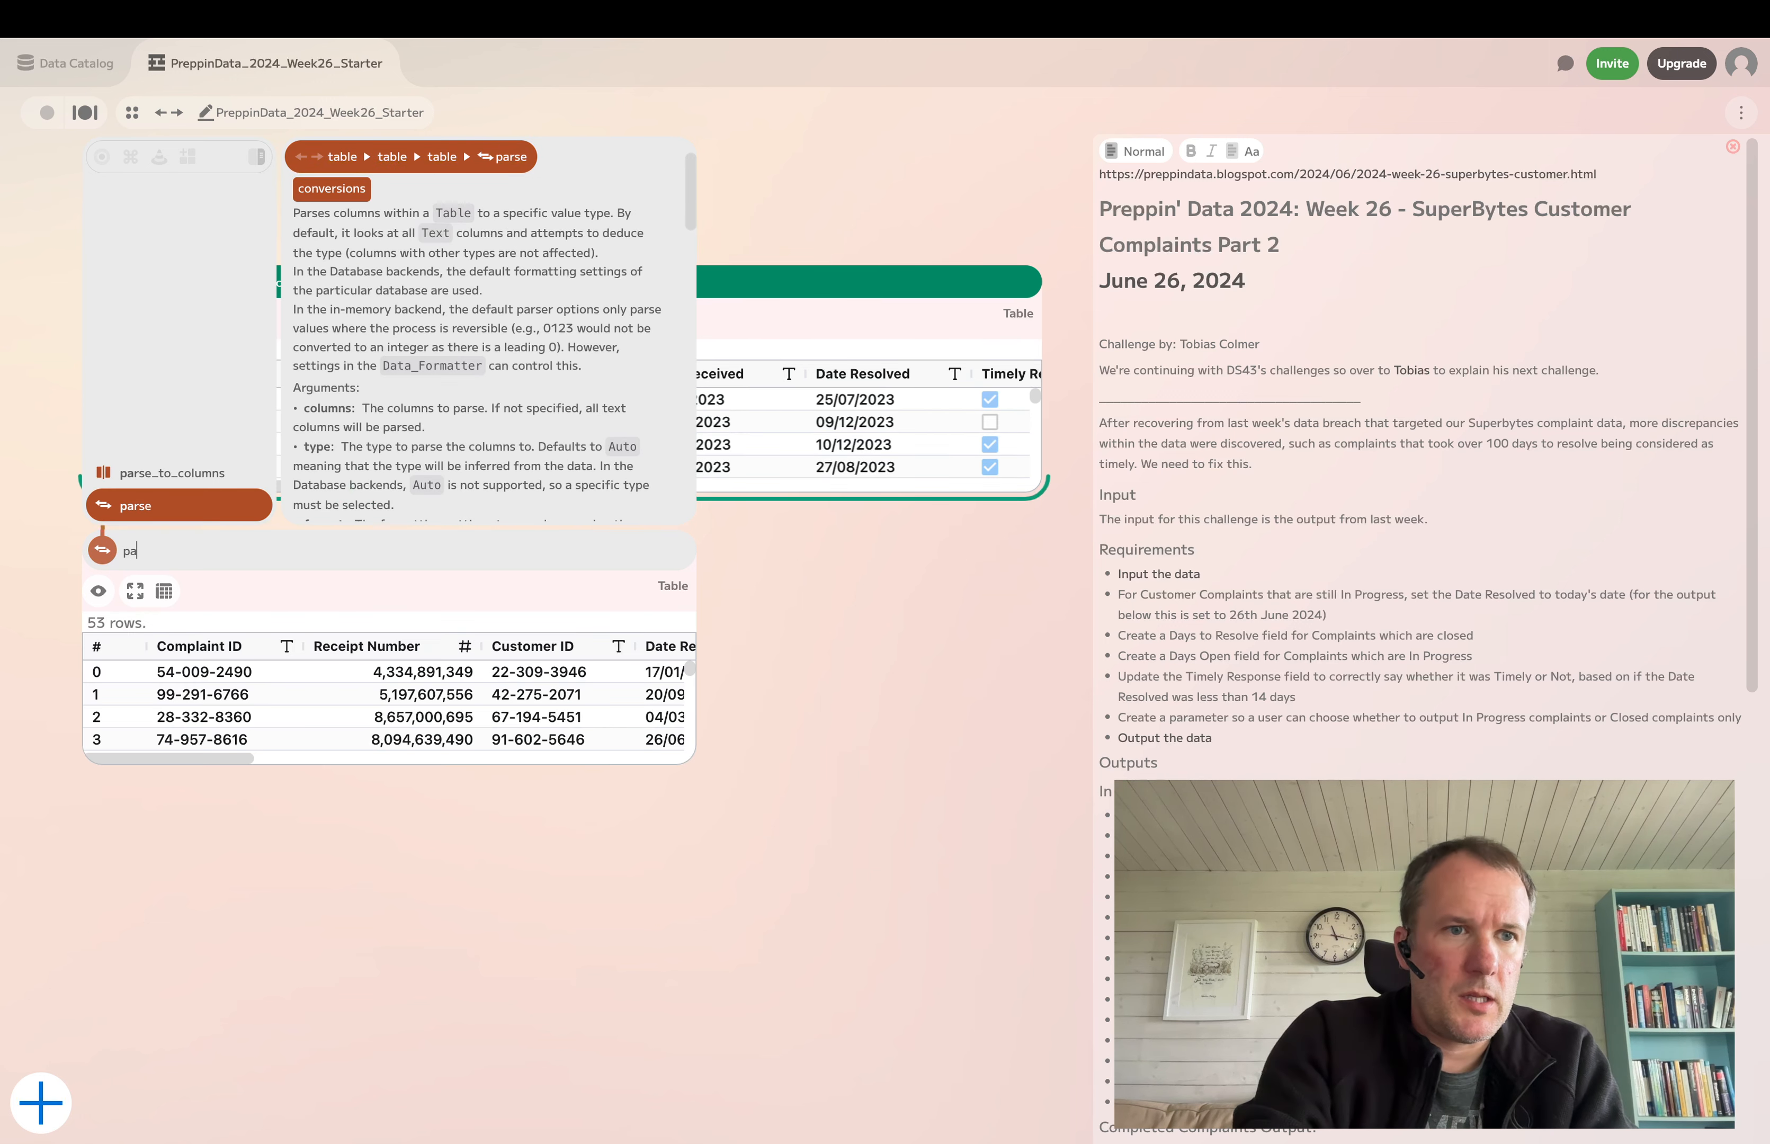
{"action": "left_click", "coordinate": [170, 512]}
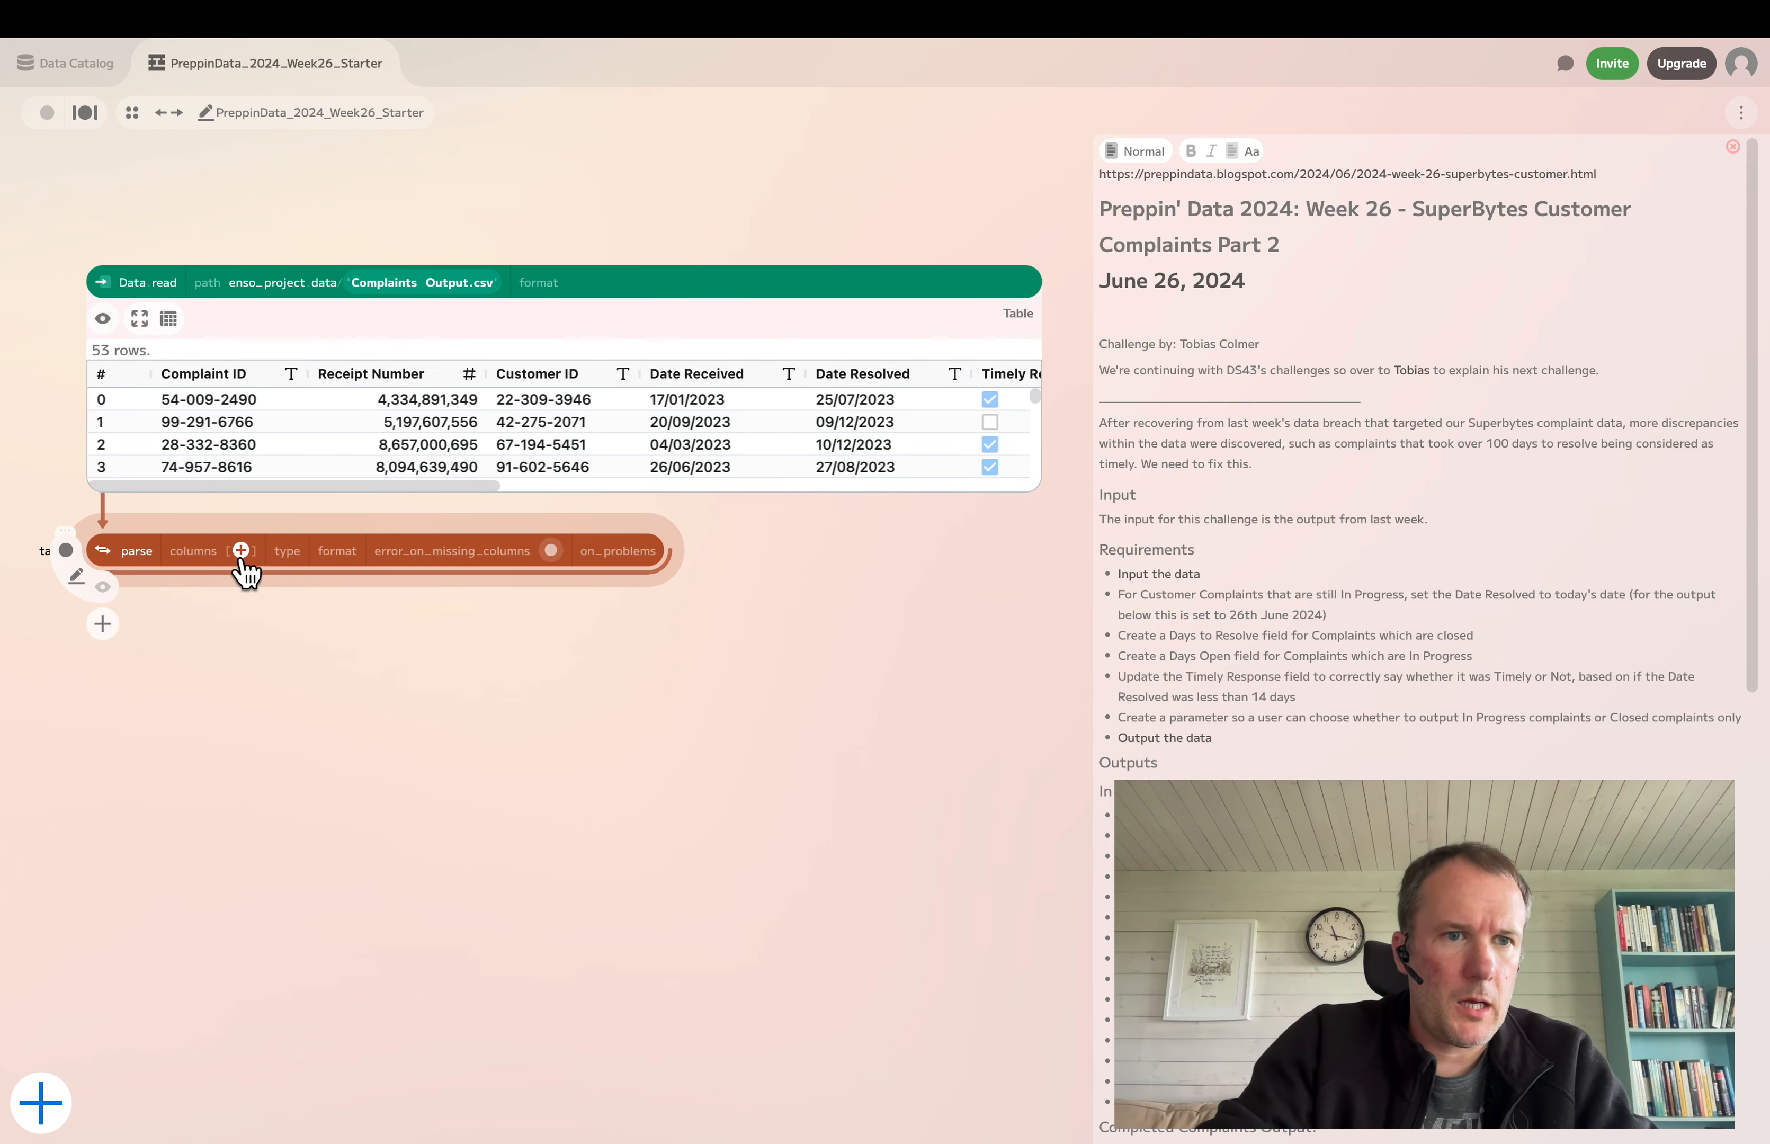
{"action": "left_click", "coordinate": [241, 550]}
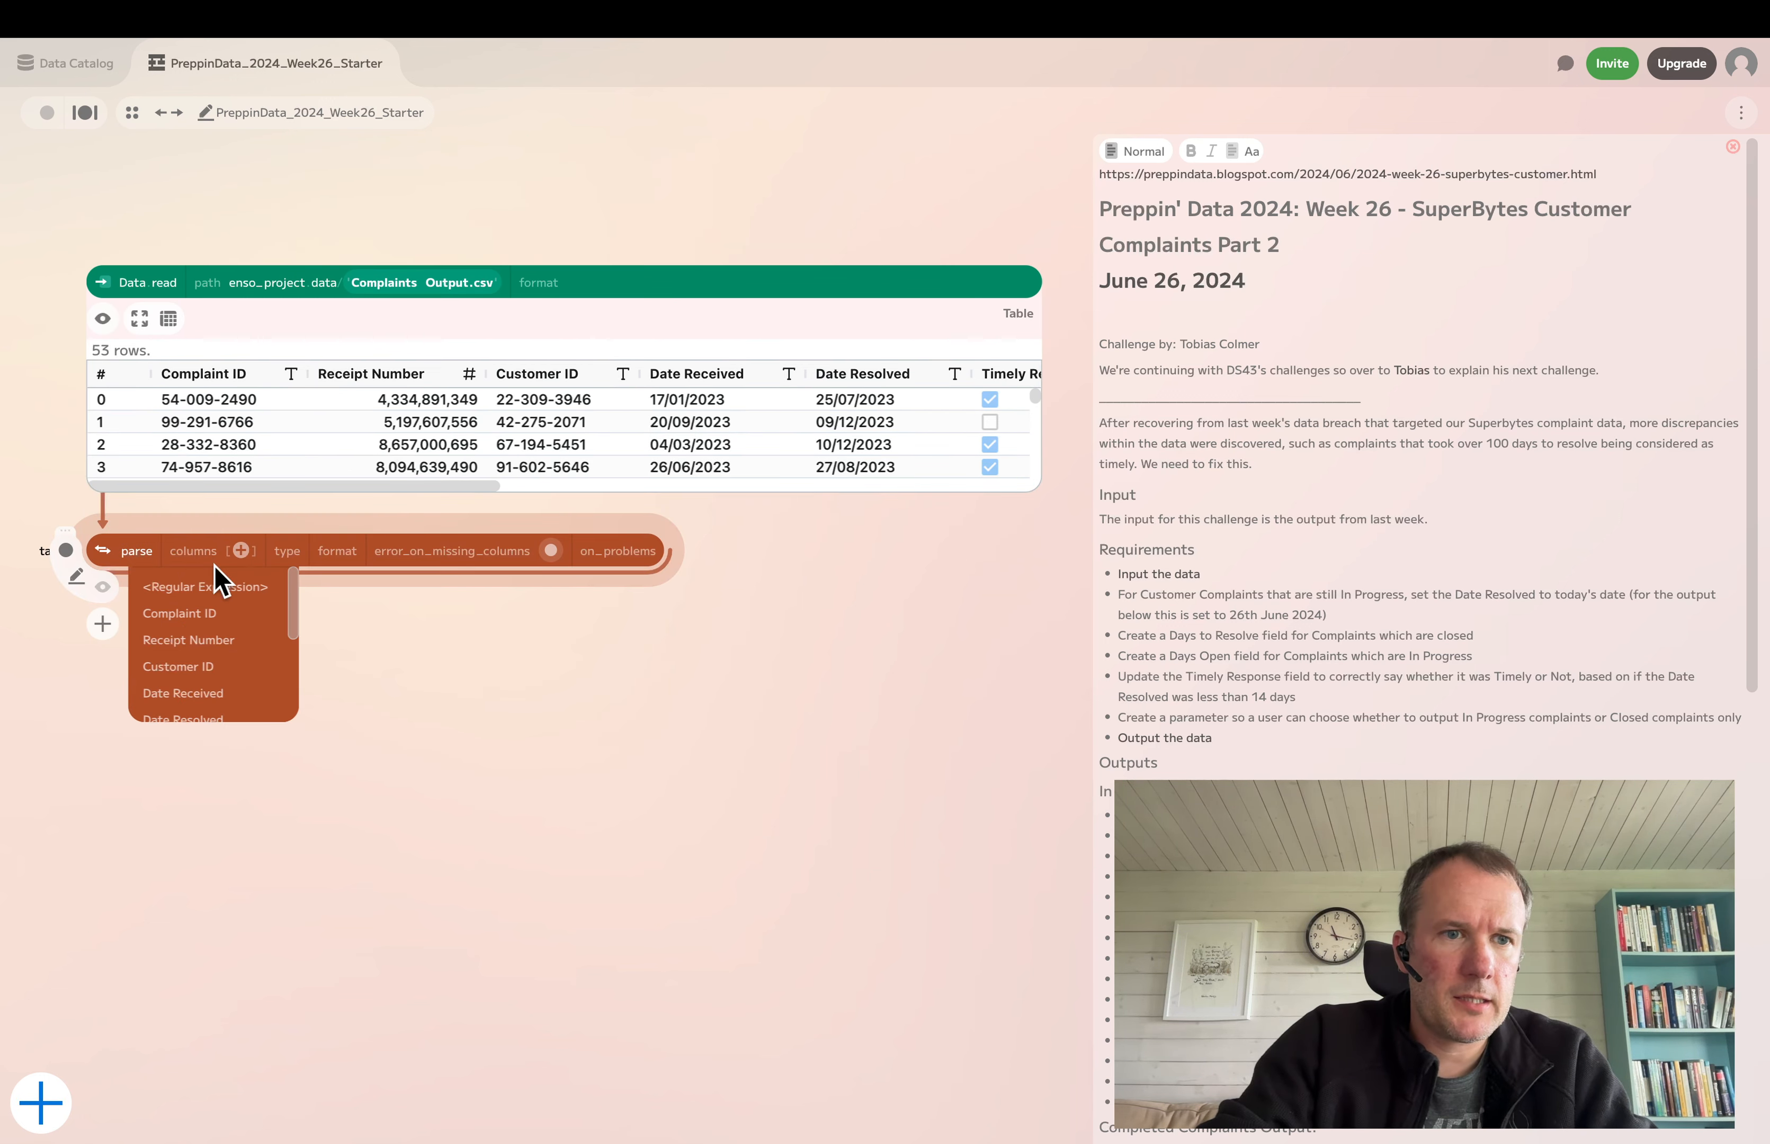
{"action": "left_click", "coordinate": [224, 693]}
{"action": "left_click", "coordinate": [248, 719]}
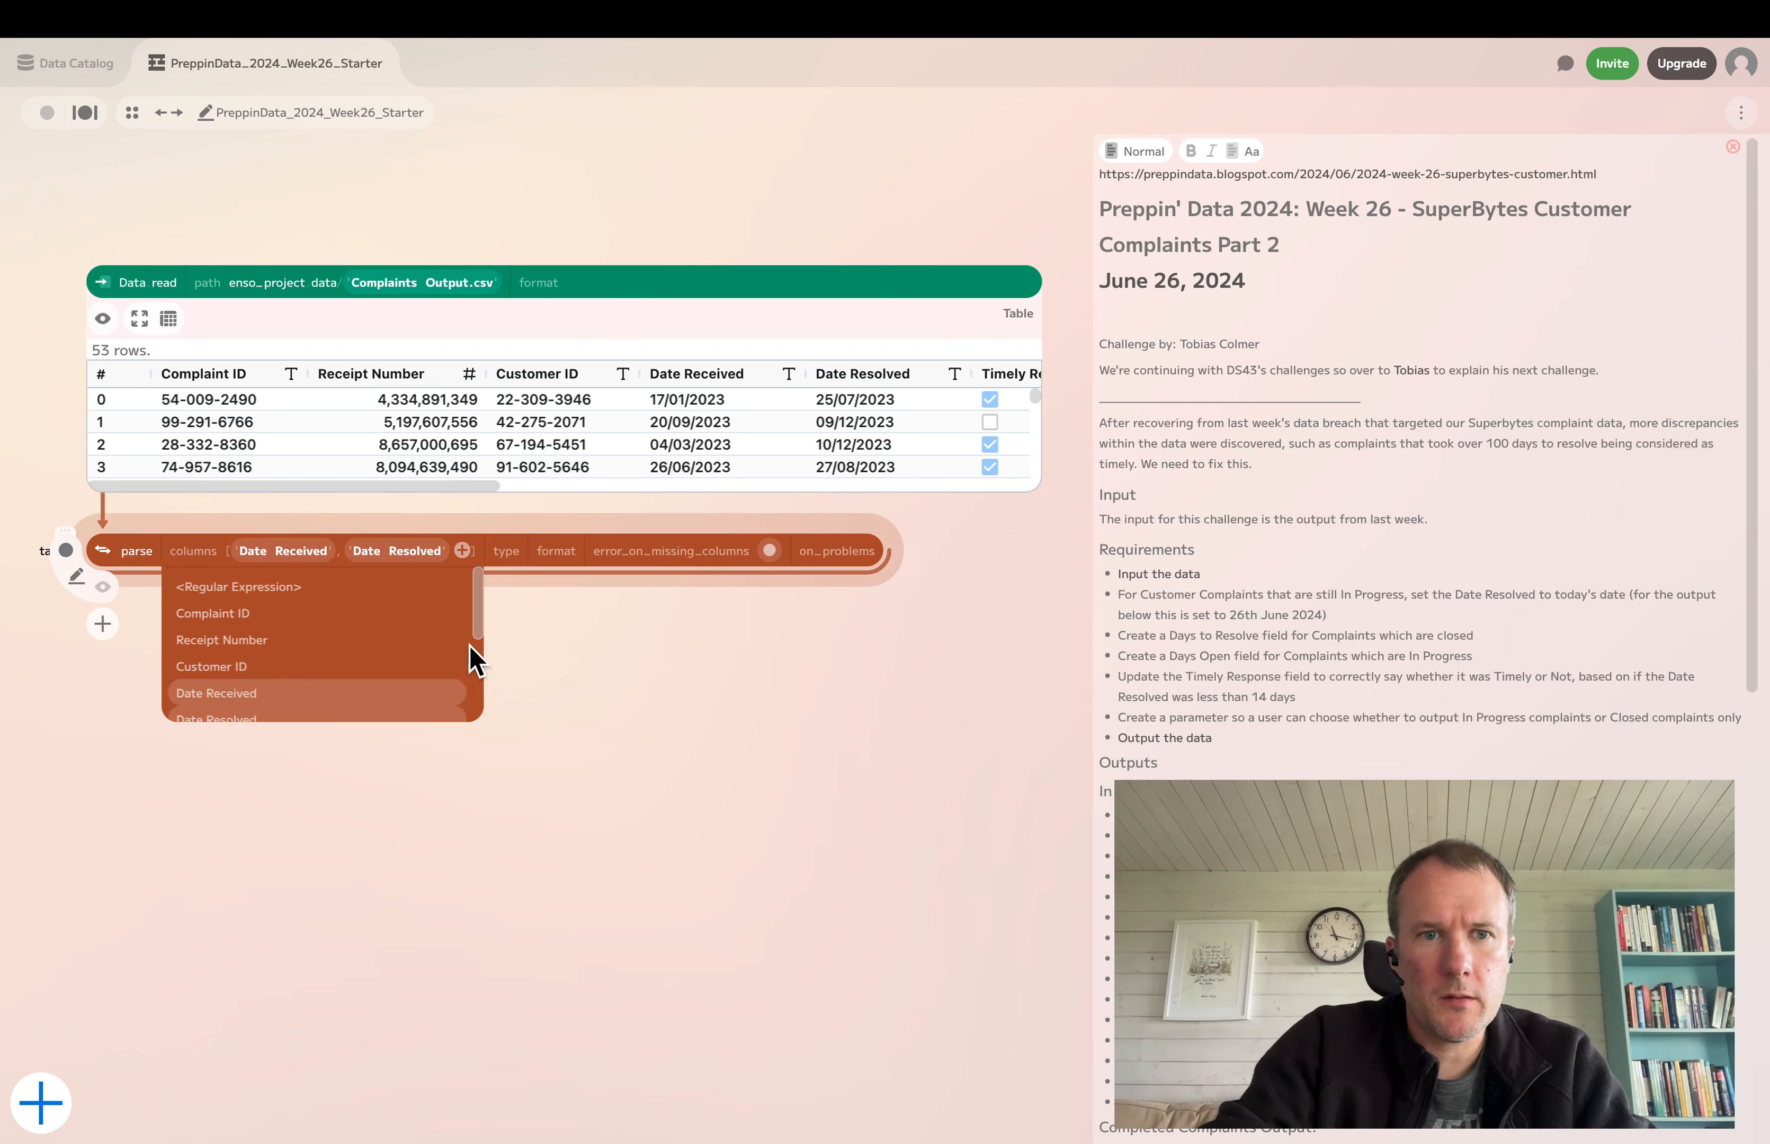
Parse the columns as Date with format d/M/yyyy, showing the parsed table preview instead of the source preview
{"action": "left_click", "coordinate": [506, 554]}
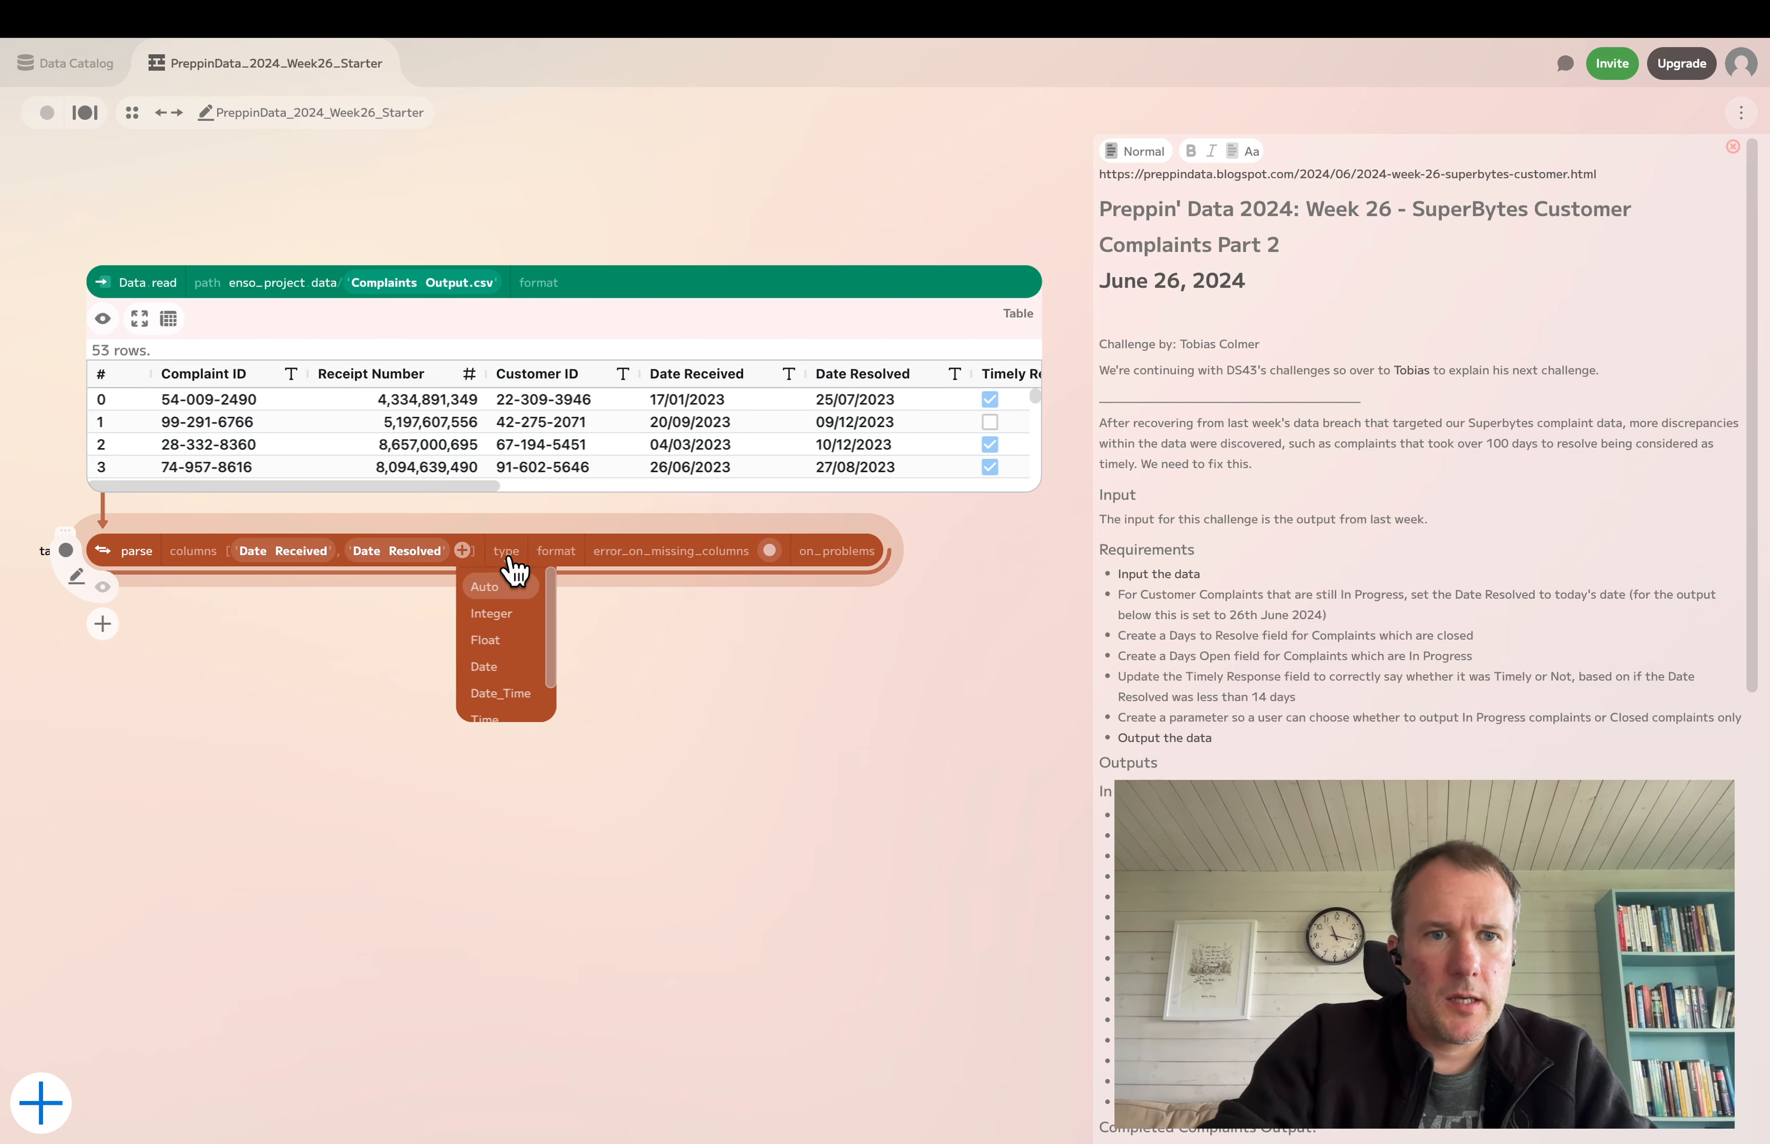
{"action": "left_click", "coordinate": [503, 669]}
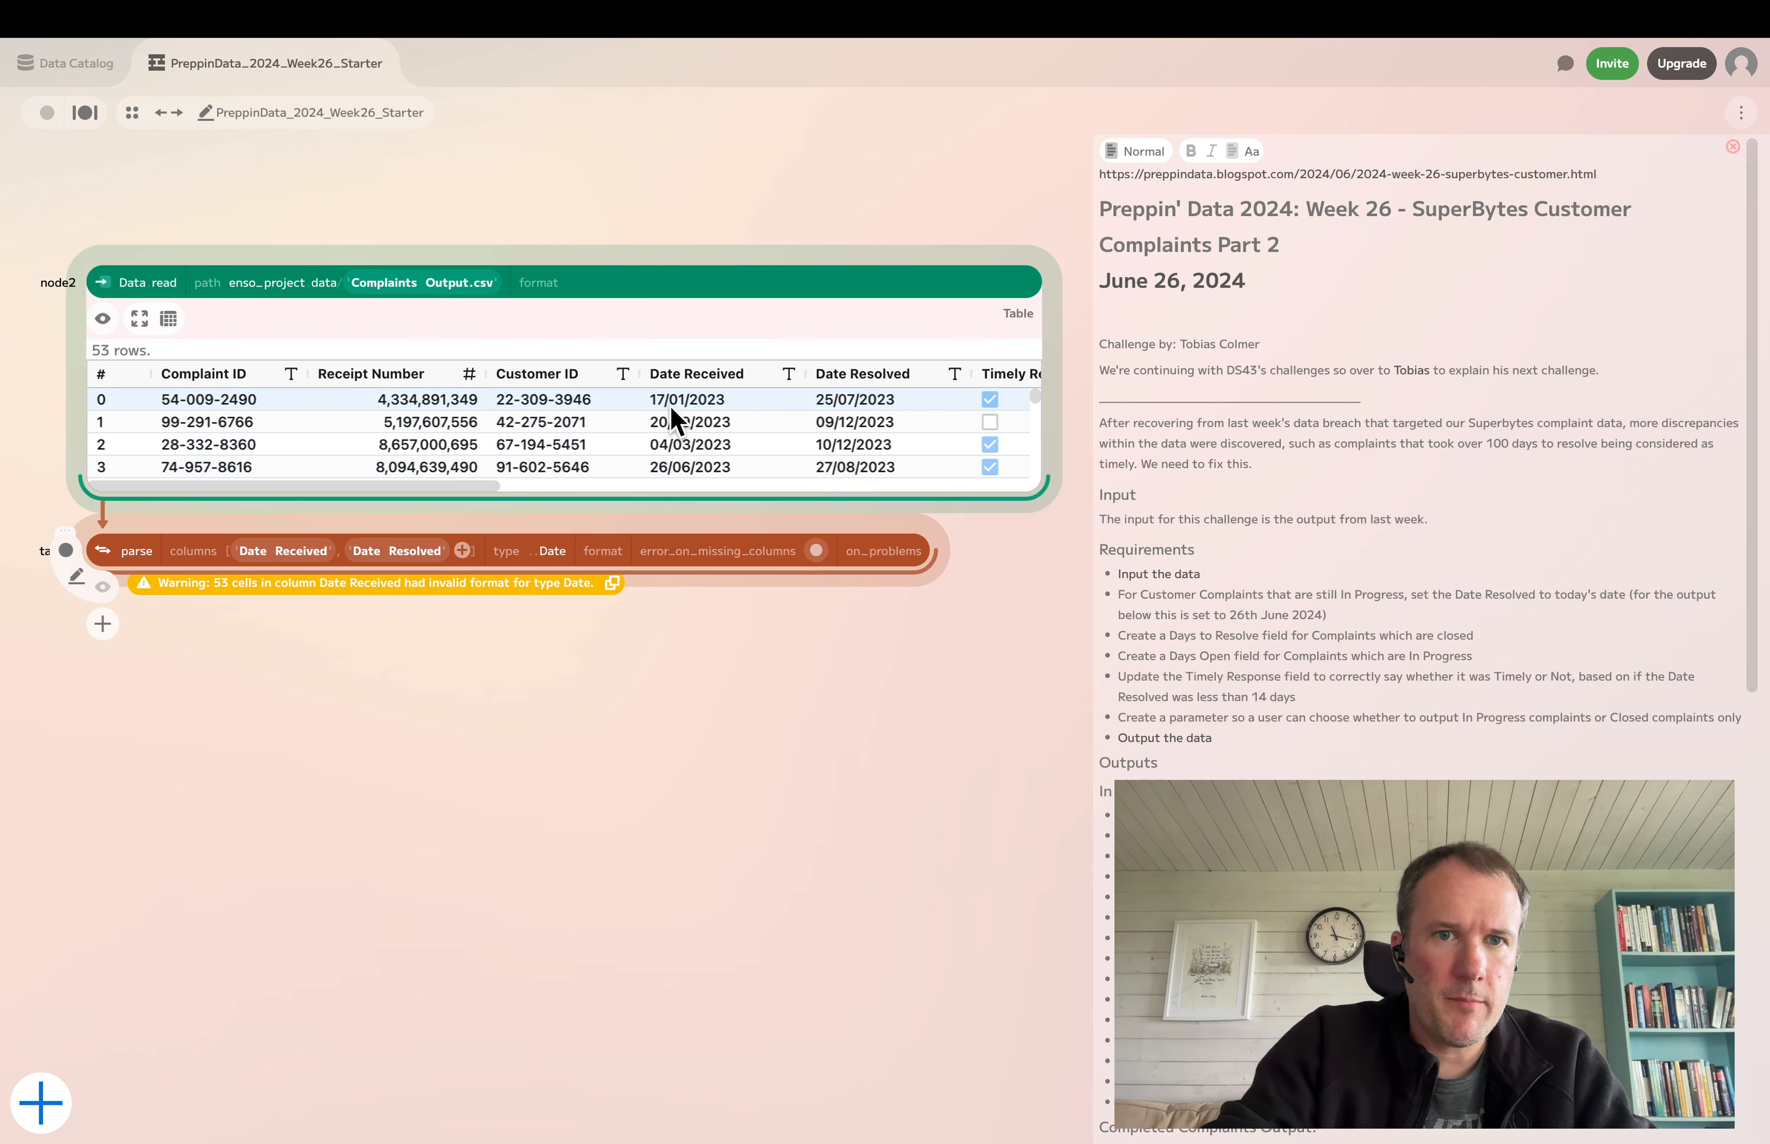
{"action": "left_click", "coordinate": [602, 554]}
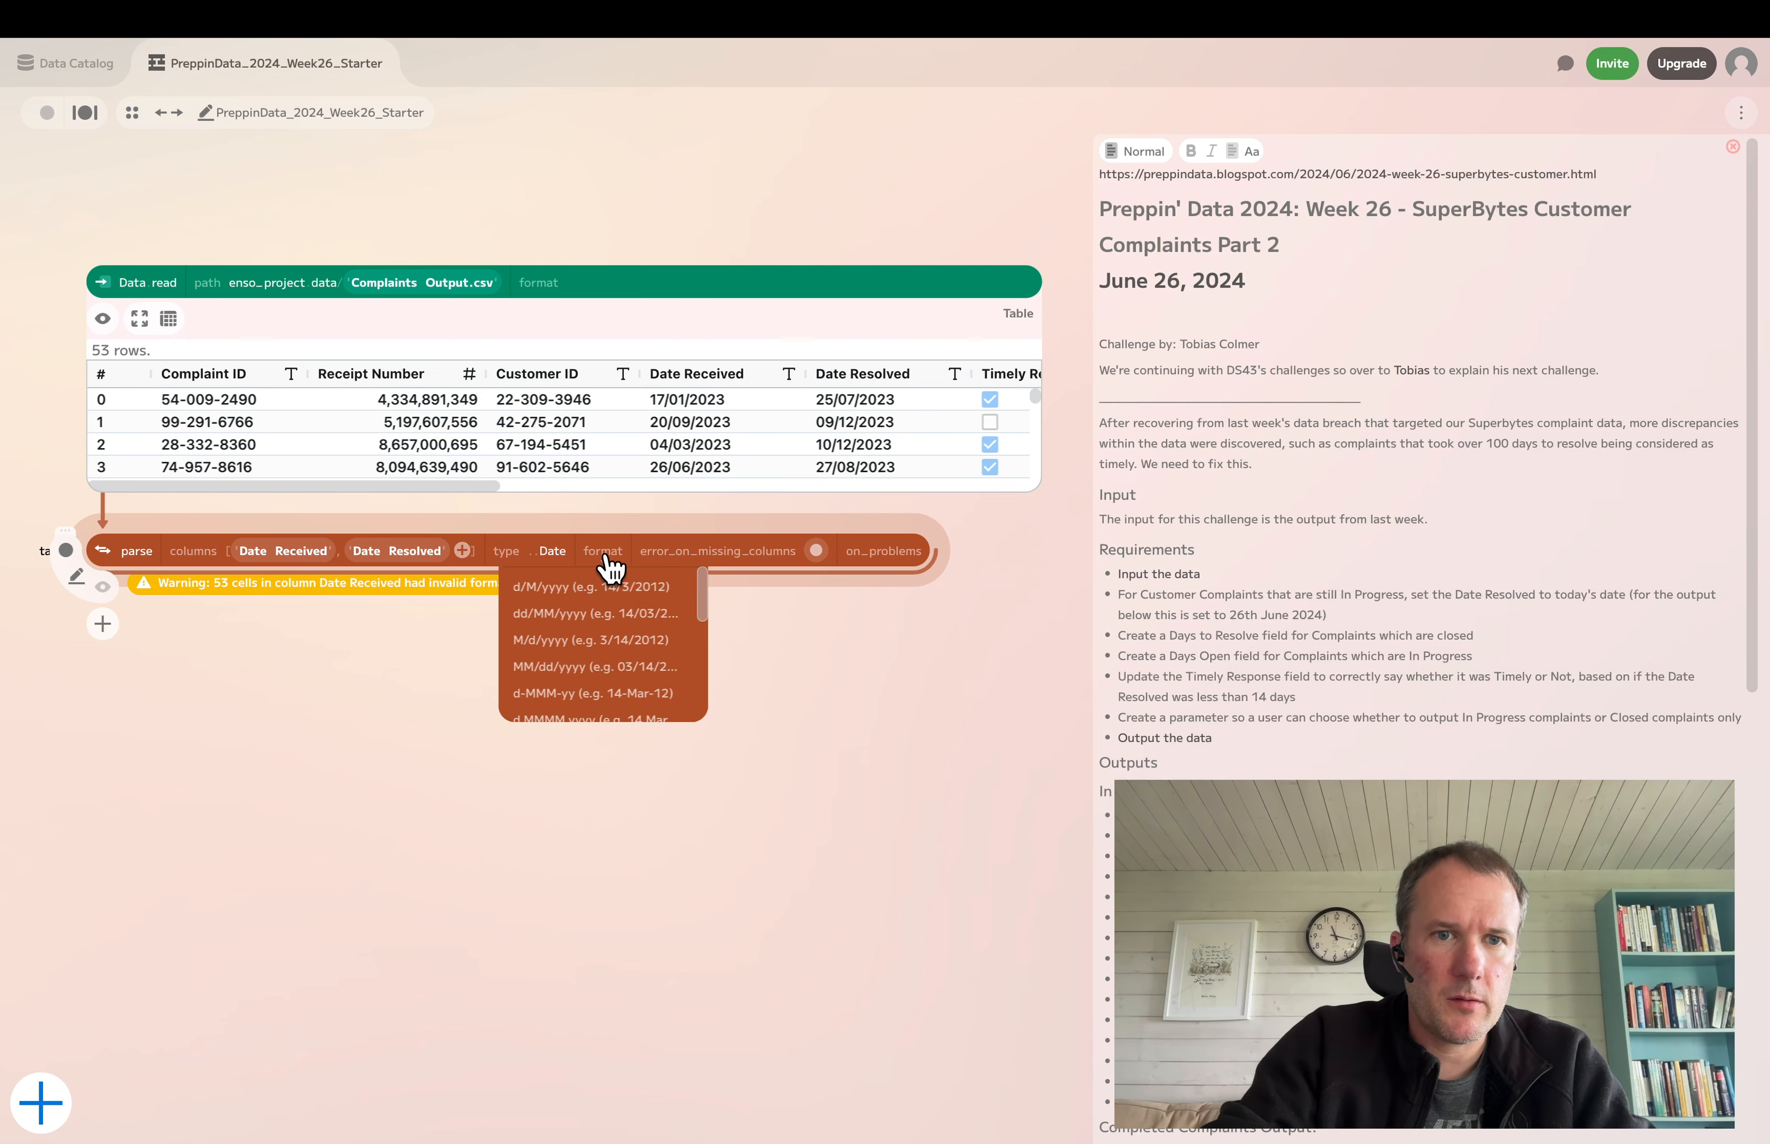
{"action": "left_click", "coordinate": [632, 600]}
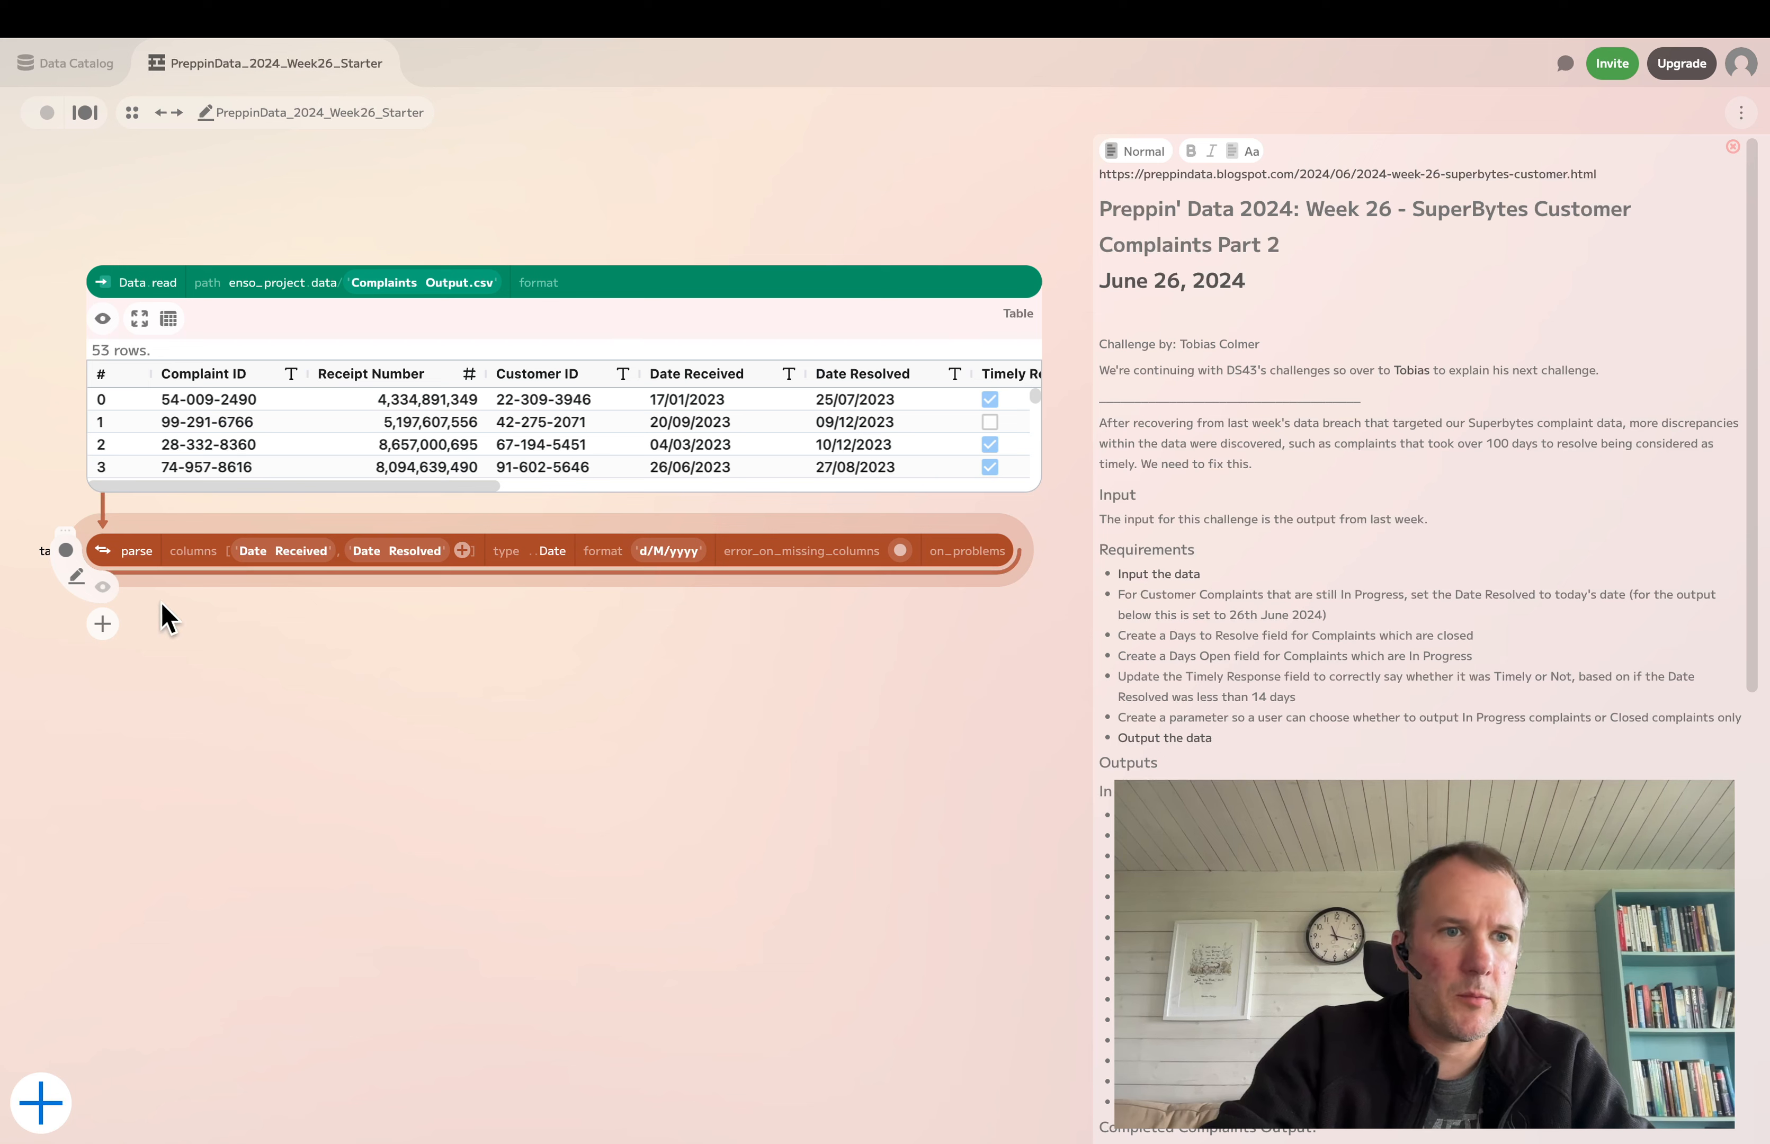
{"action": "left_click", "coordinate": [104, 588]}
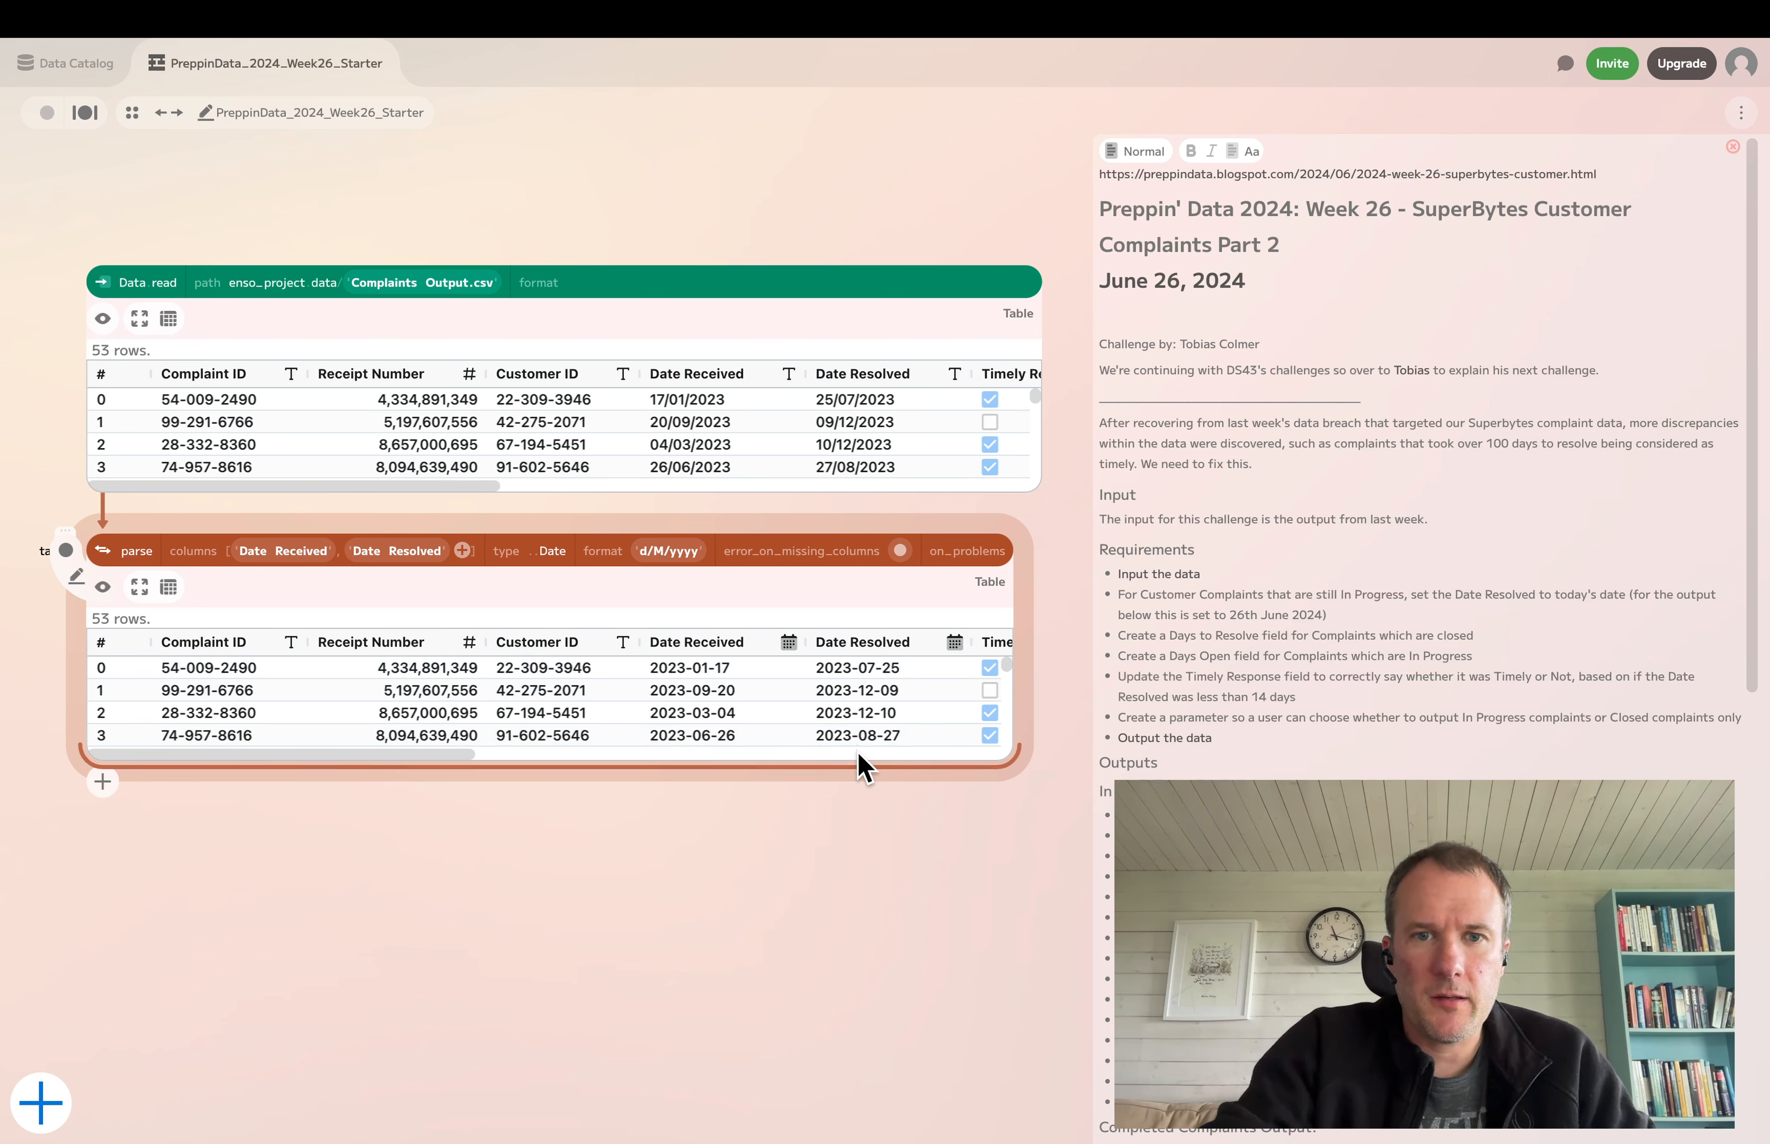
{"action": "left_click", "coordinate": [103, 320]}
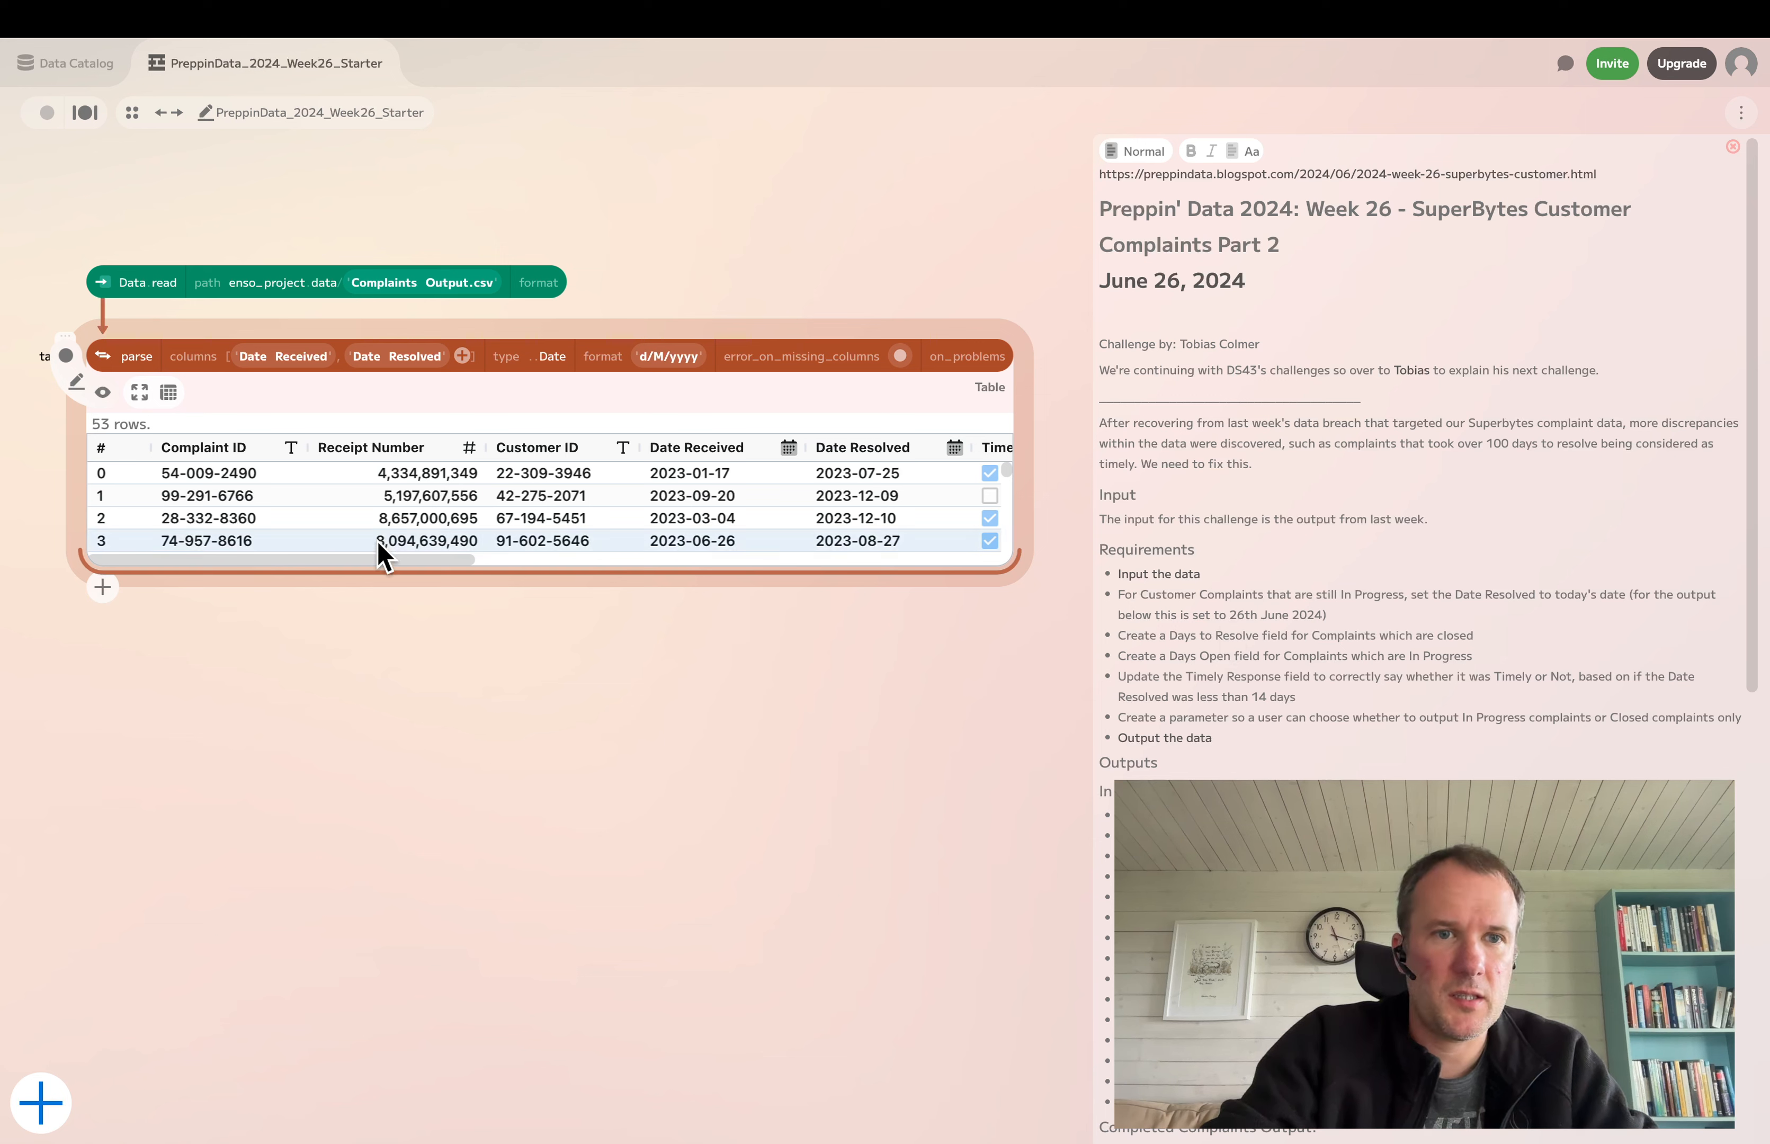
Add a filter component after the parse component, filtering on the Response to Consumer column
{"action": "left_click_drag", "start_coordinate": [392, 559], "coordinate": [552, 577]}
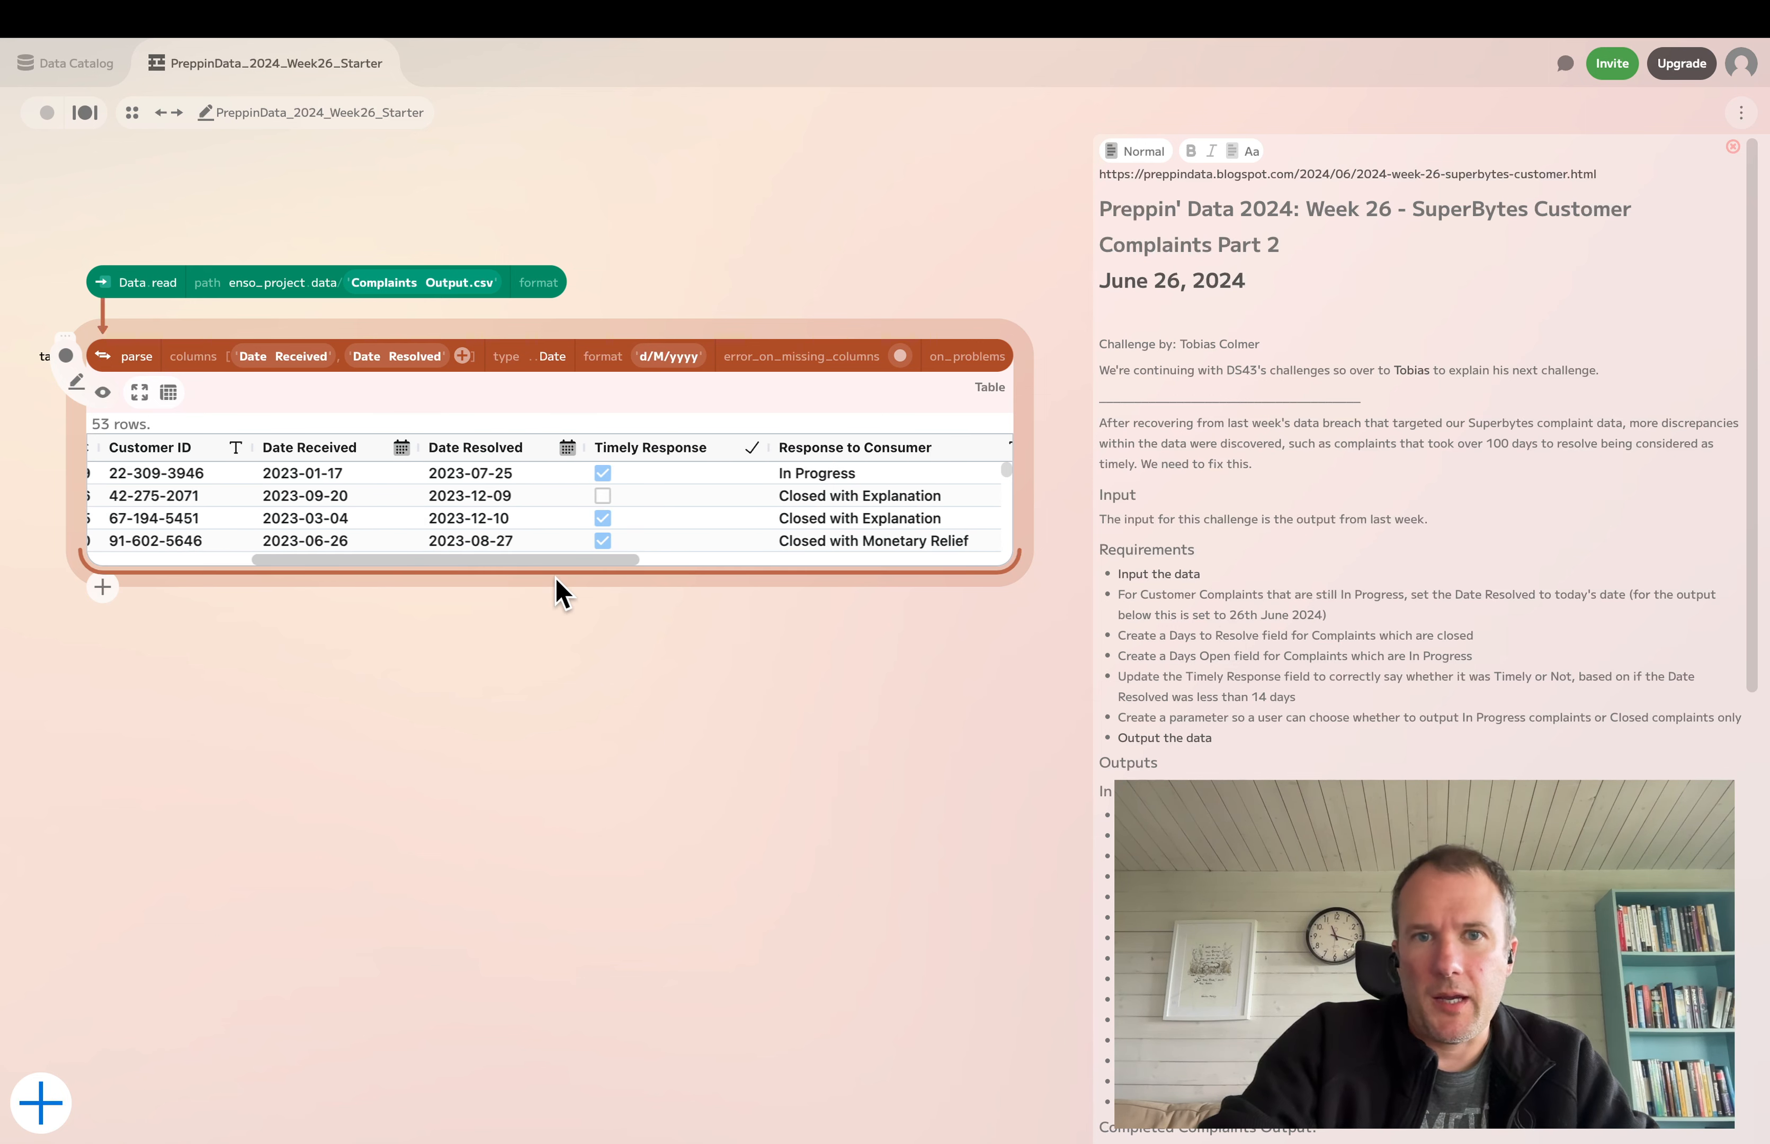
{"action": "scroll", "coordinate": [610, 566], "scroll_direction": "right", "scroll_amount": 2}
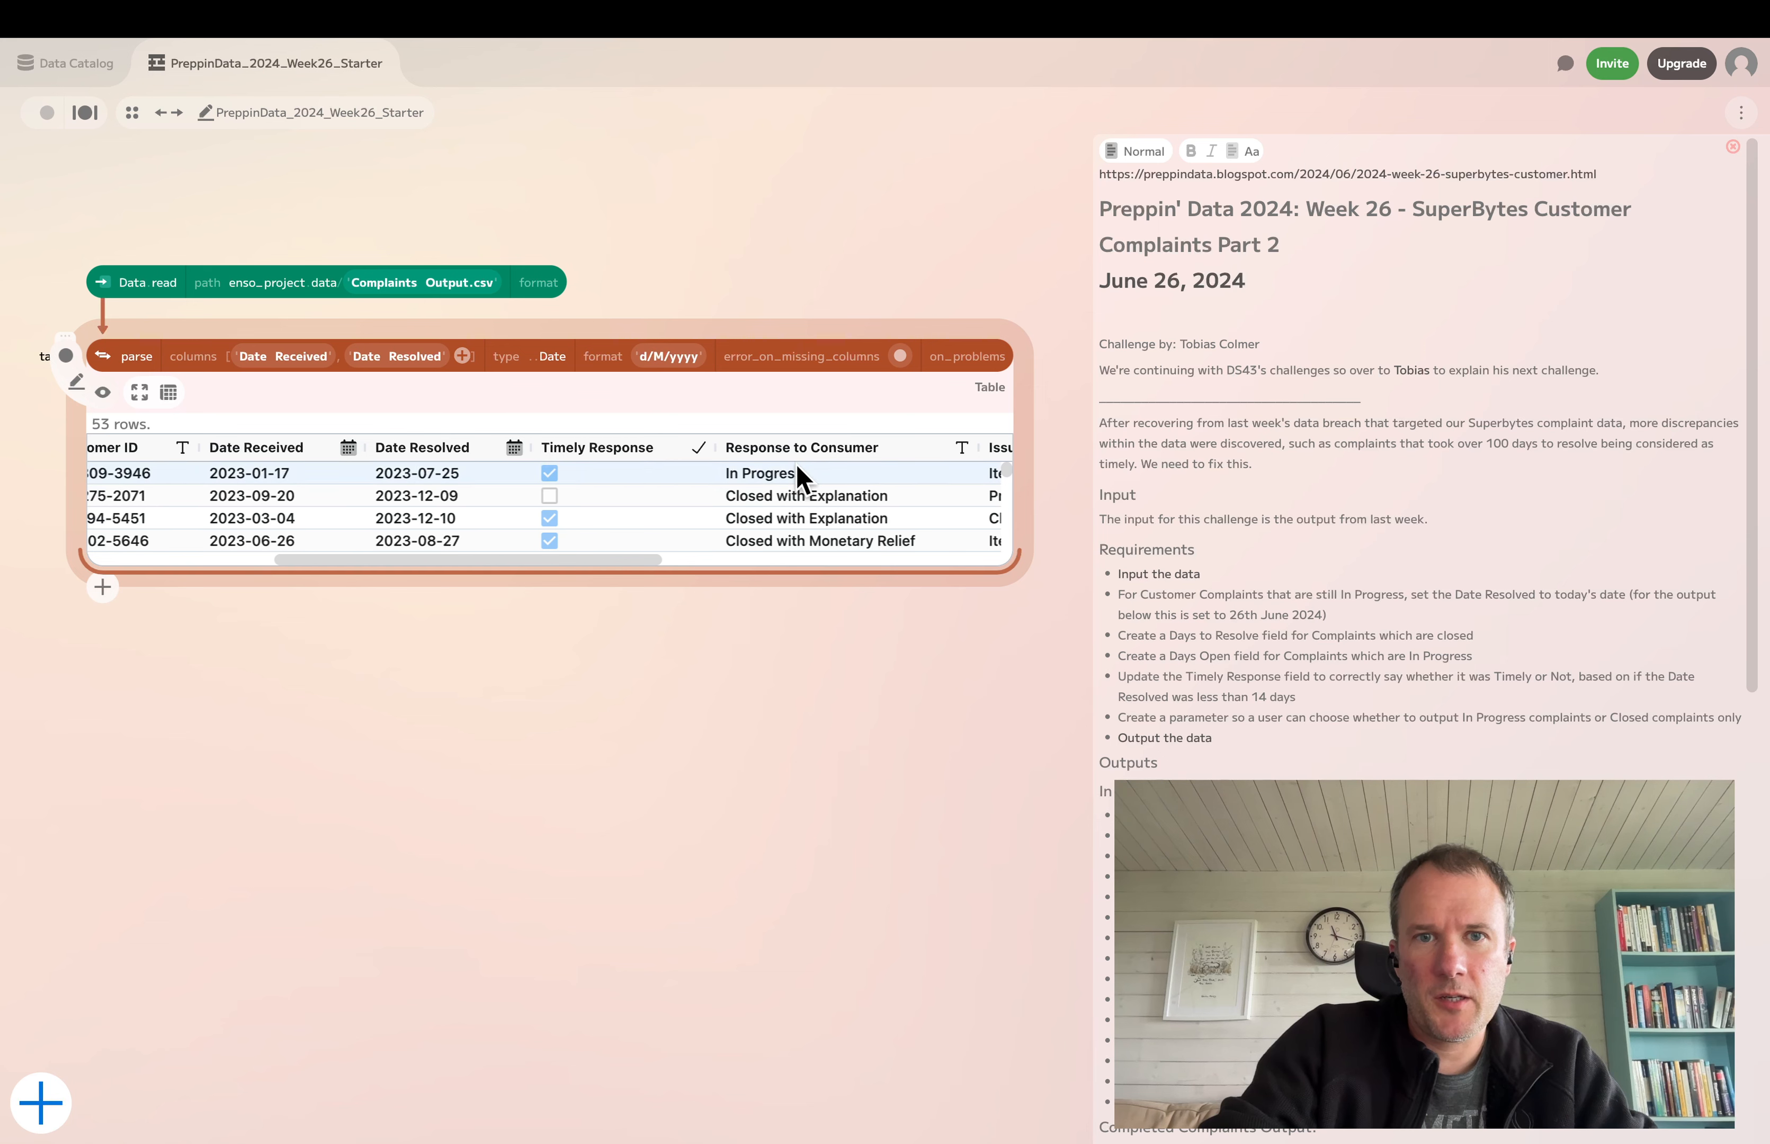
{"action": "left_click", "coordinate": [103, 588]}
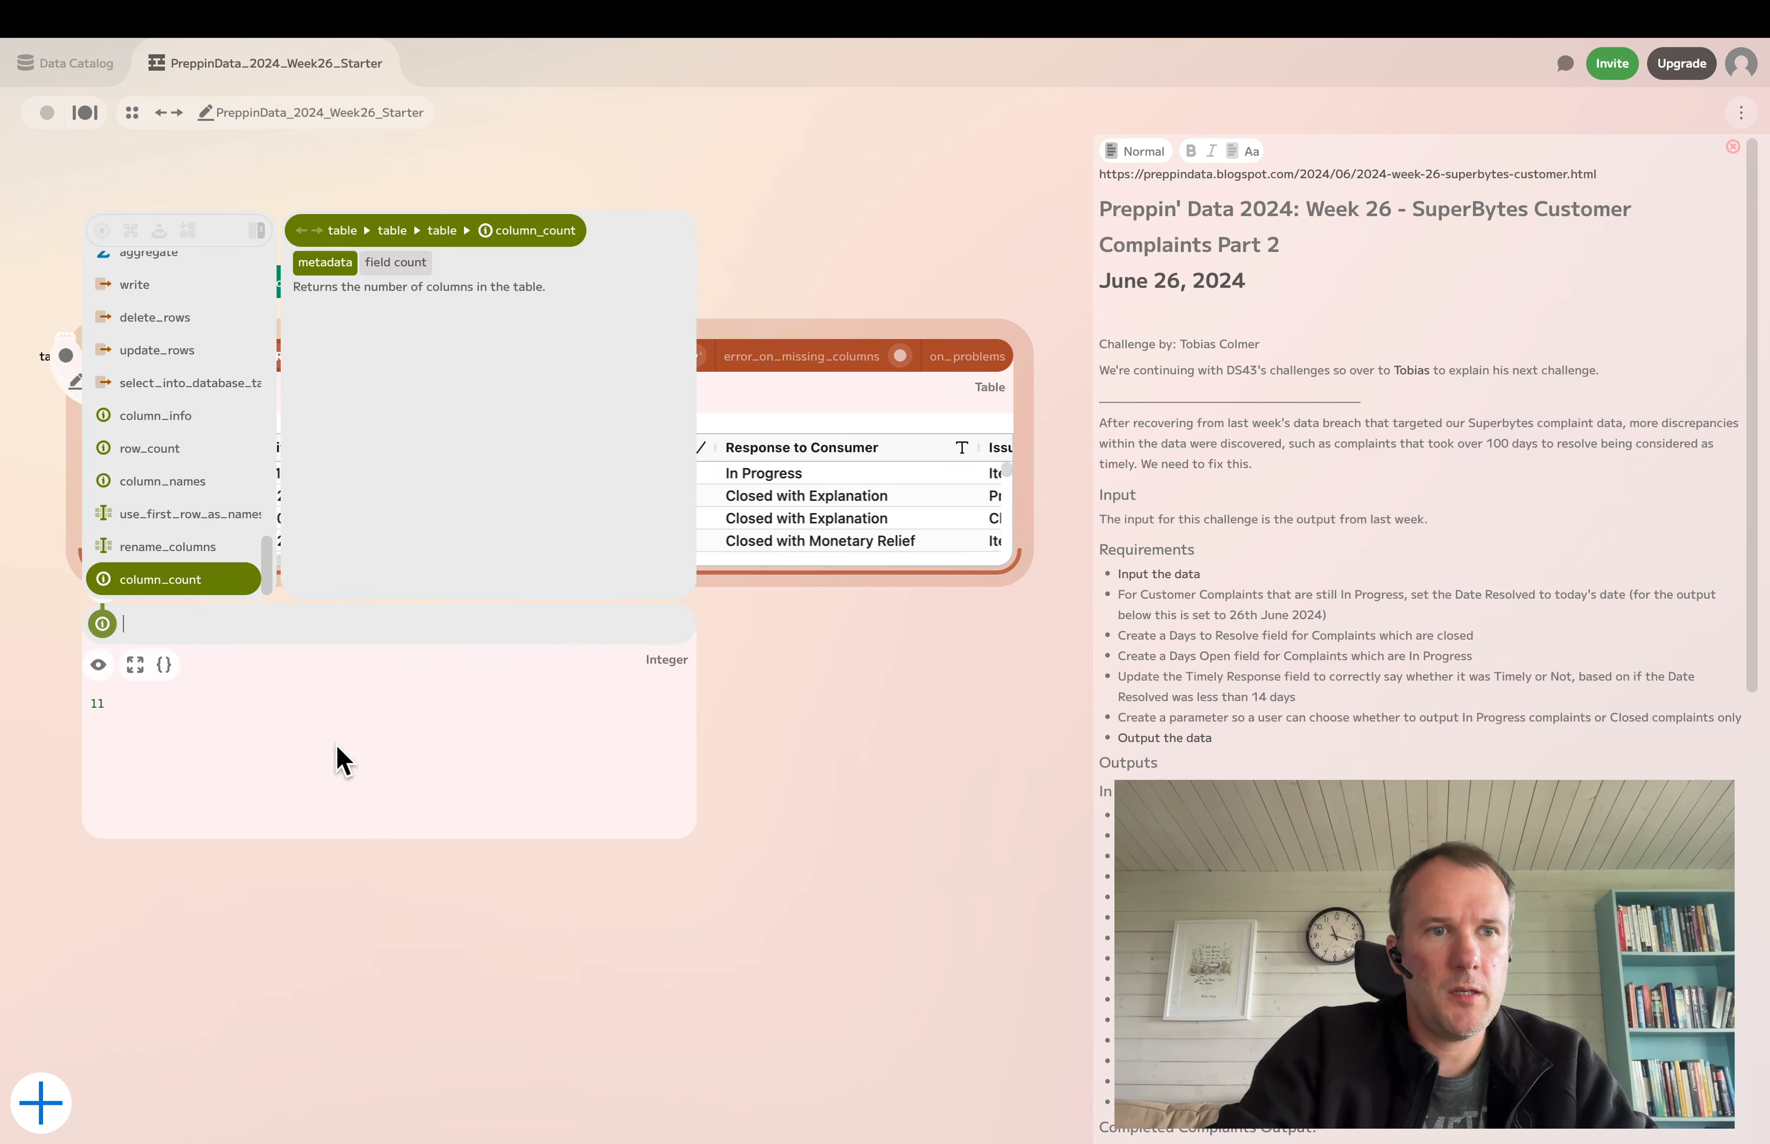
{"action": "type", "text": "fil"}
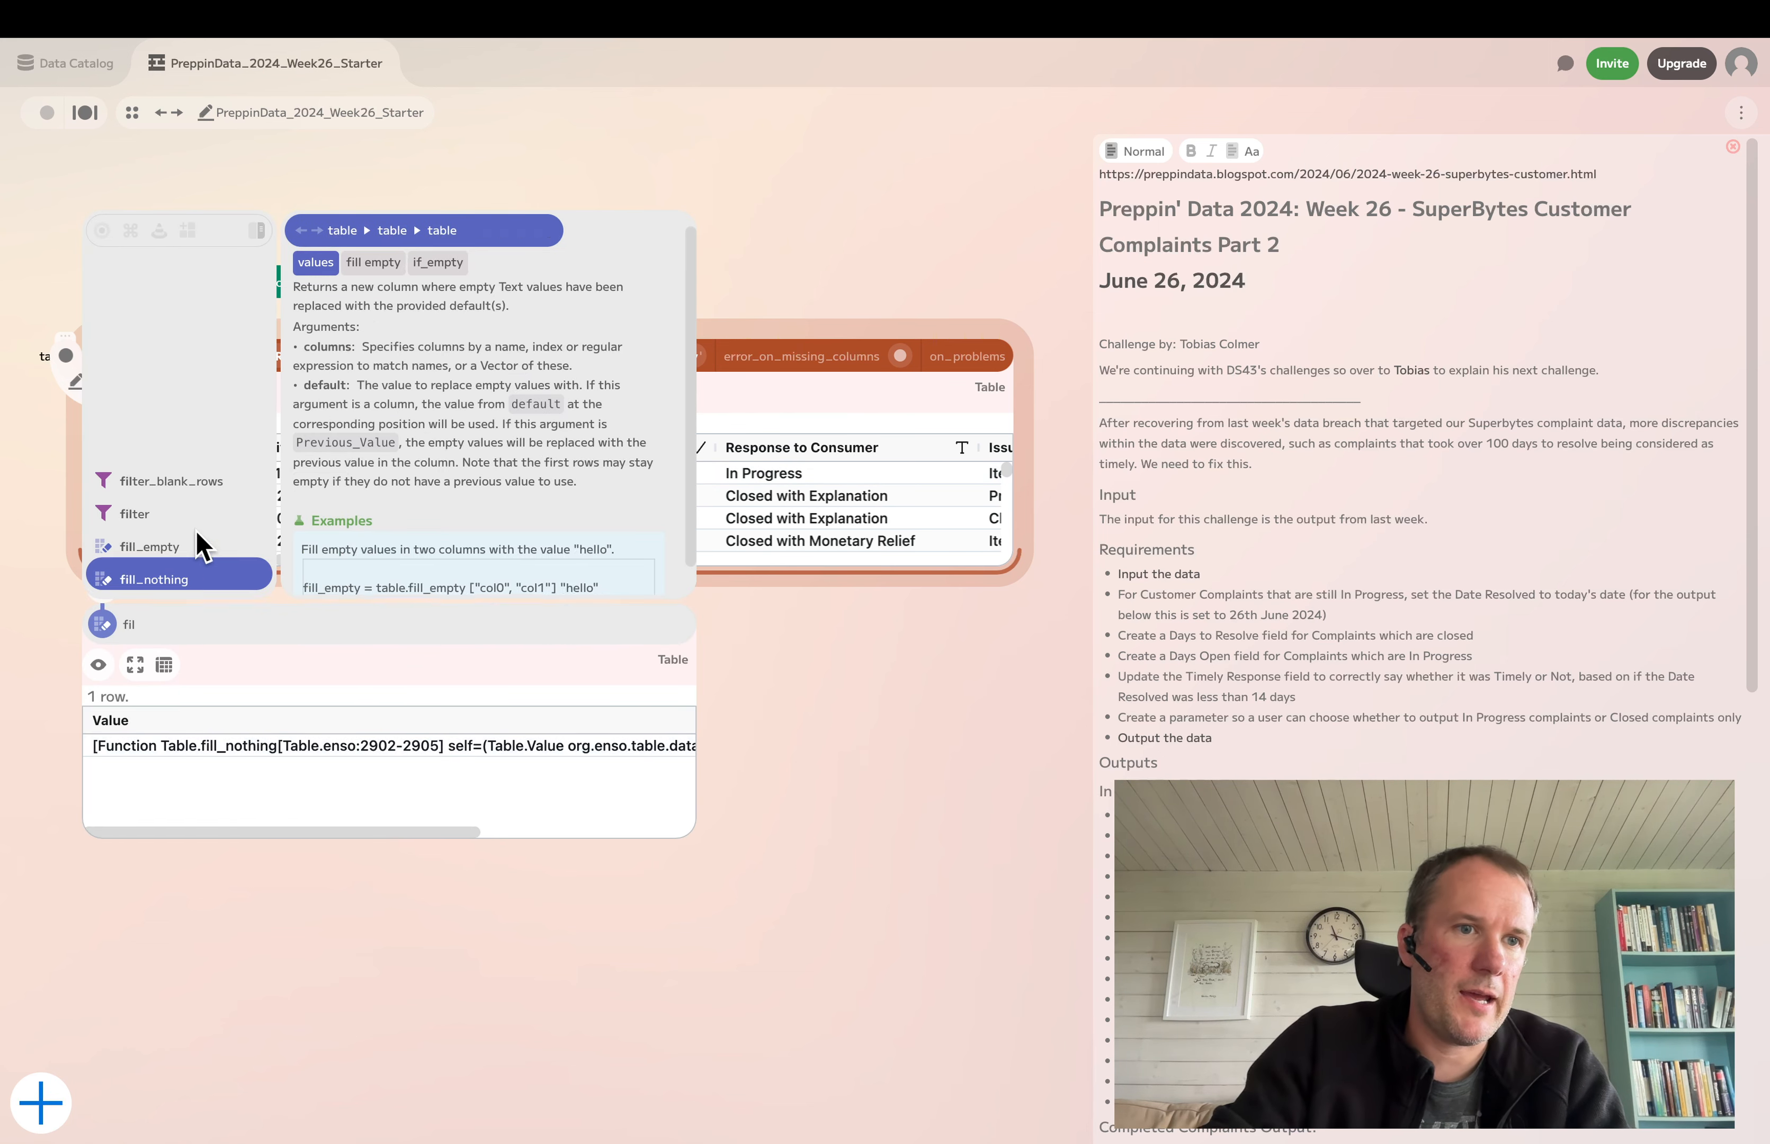
{"action": "left_click", "coordinate": [167, 513]}
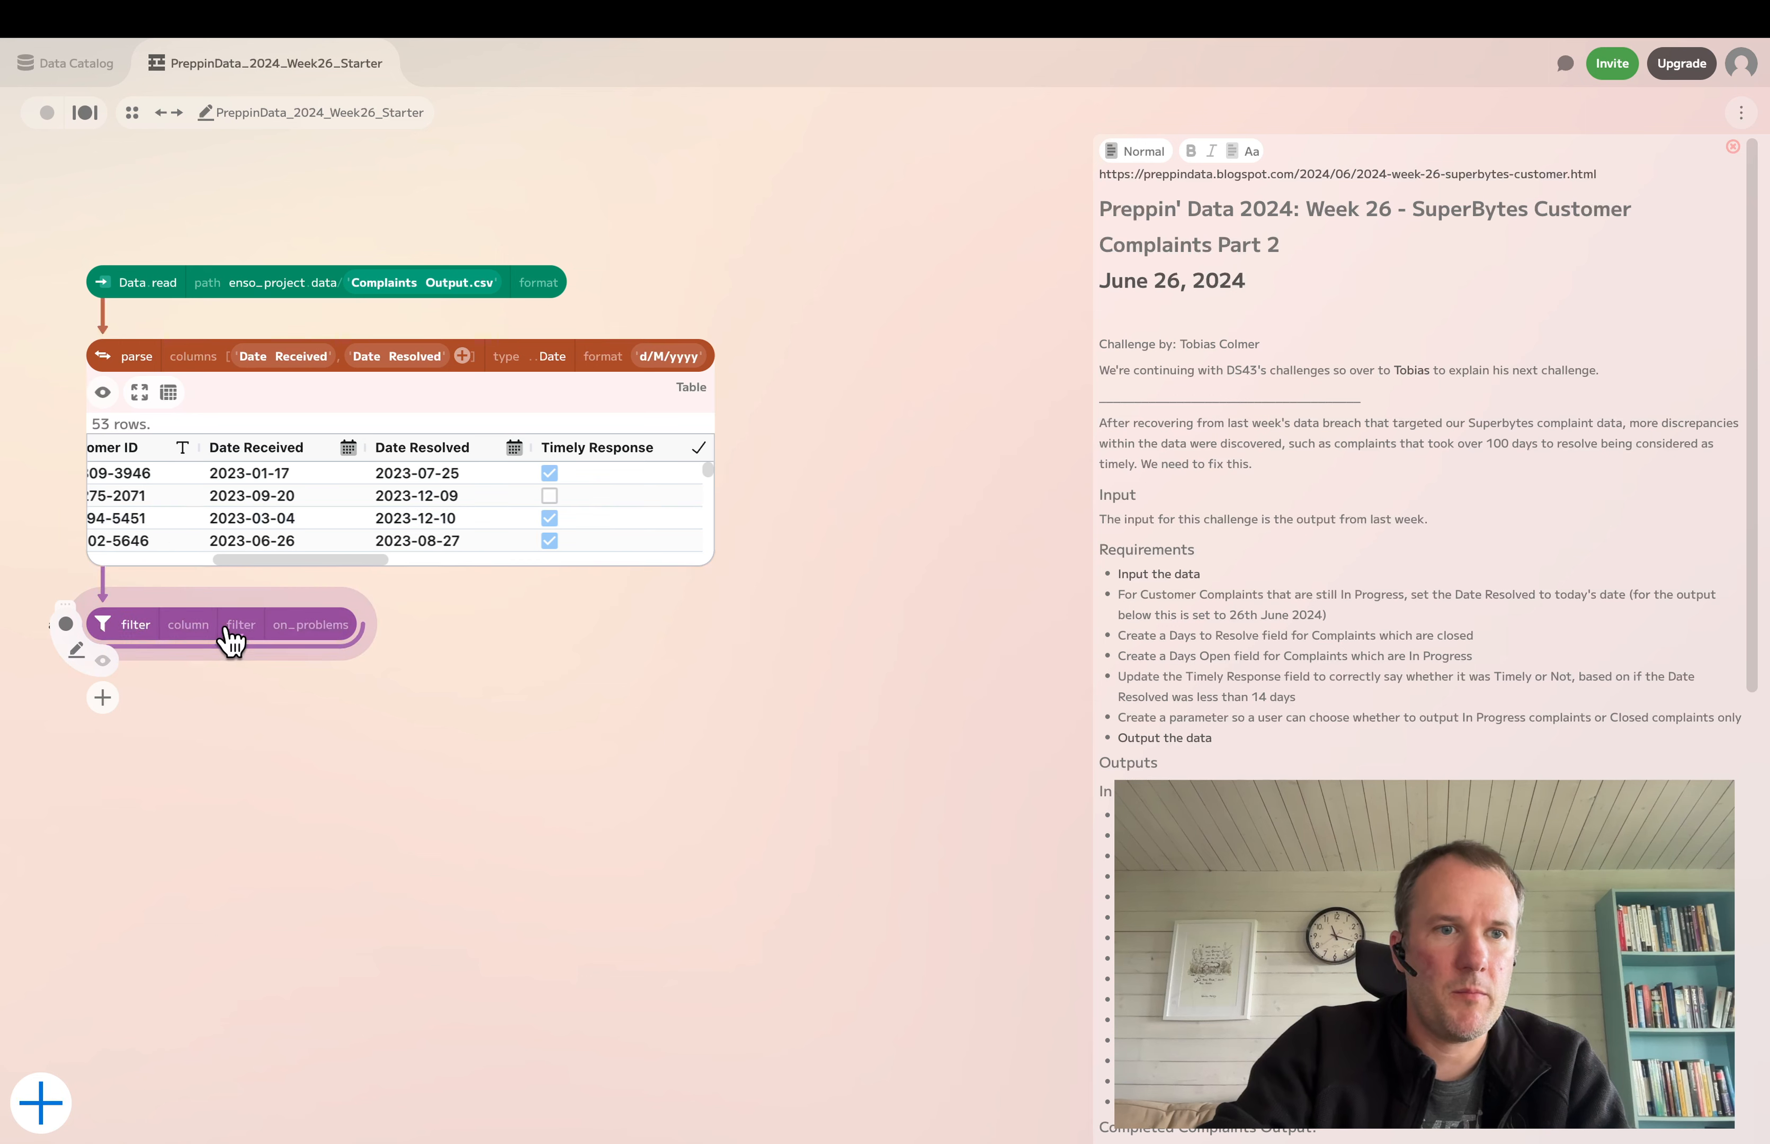
{"action": "left_click", "coordinate": [188, 628]}
{"action": "scroll", "coordinate": [268, 721], "scroll_direction": "down", "scroll_amount": 3}
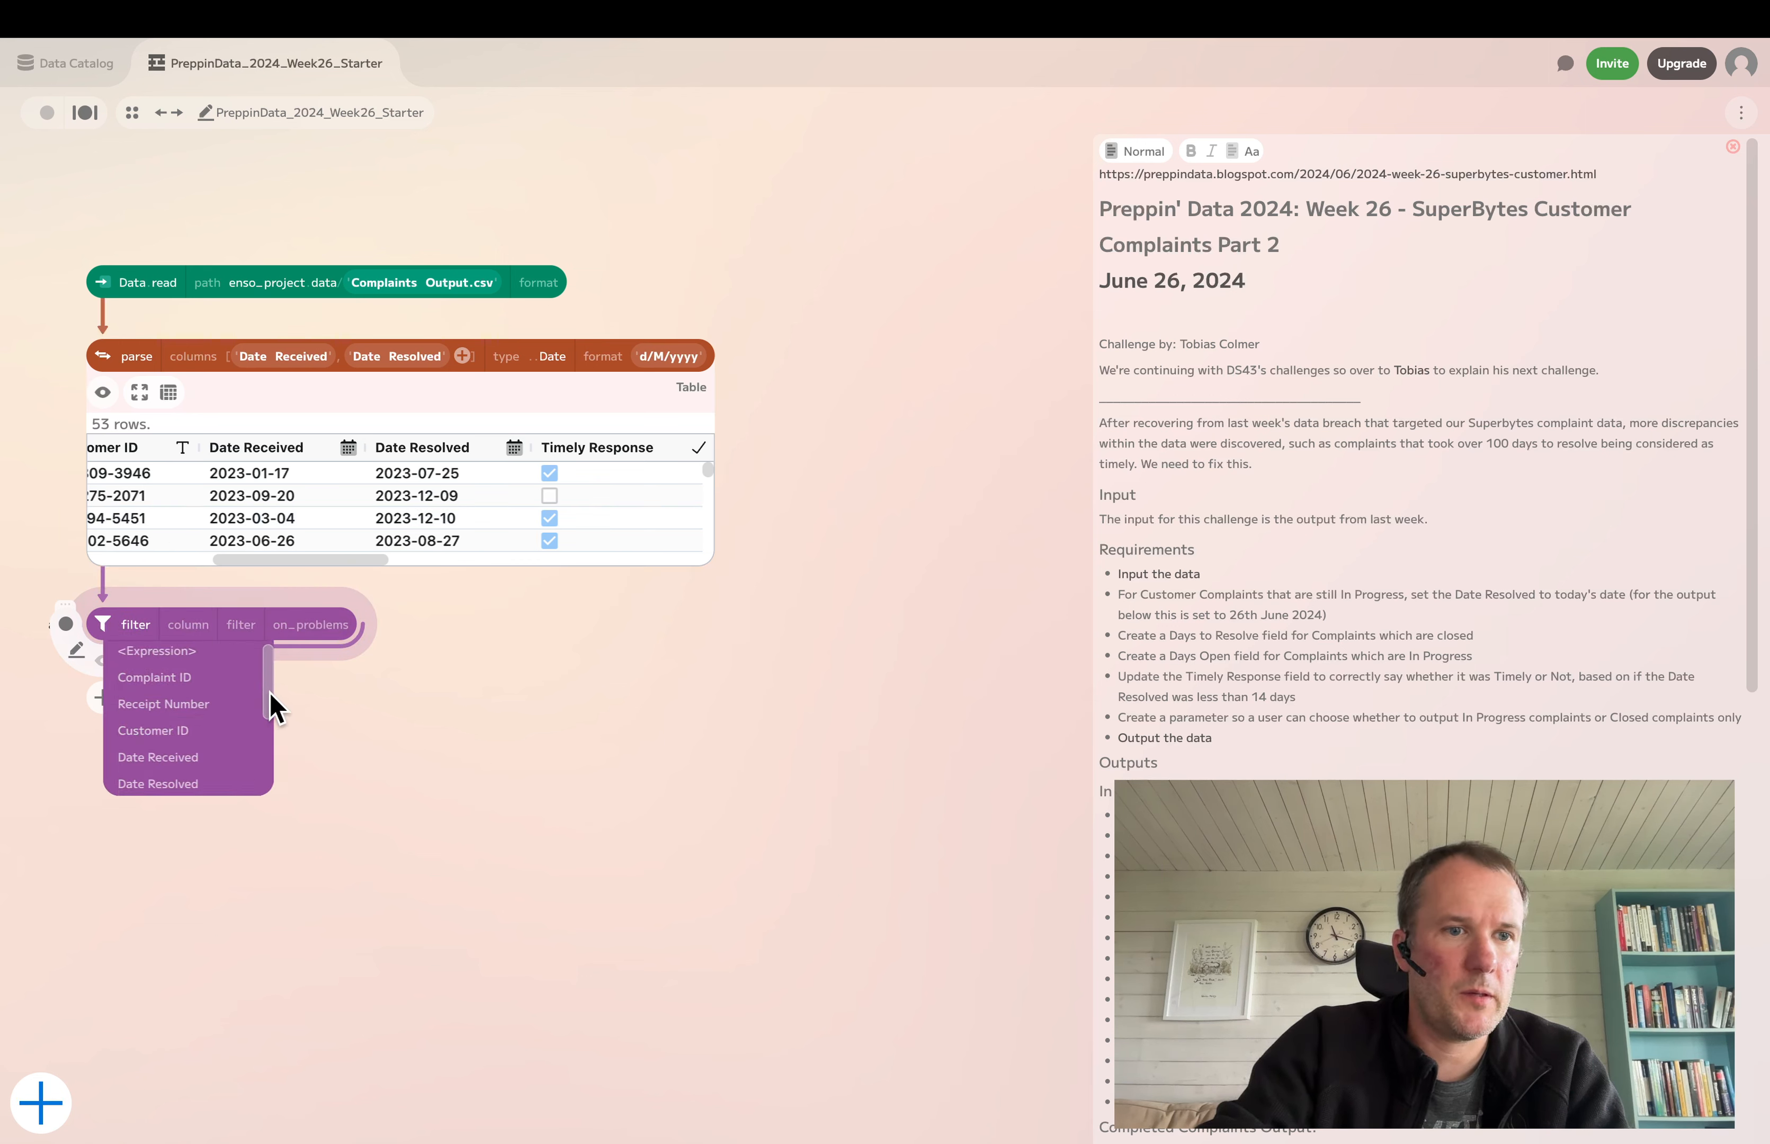
{"action": "left_click", "coordinate": [187, 754]}
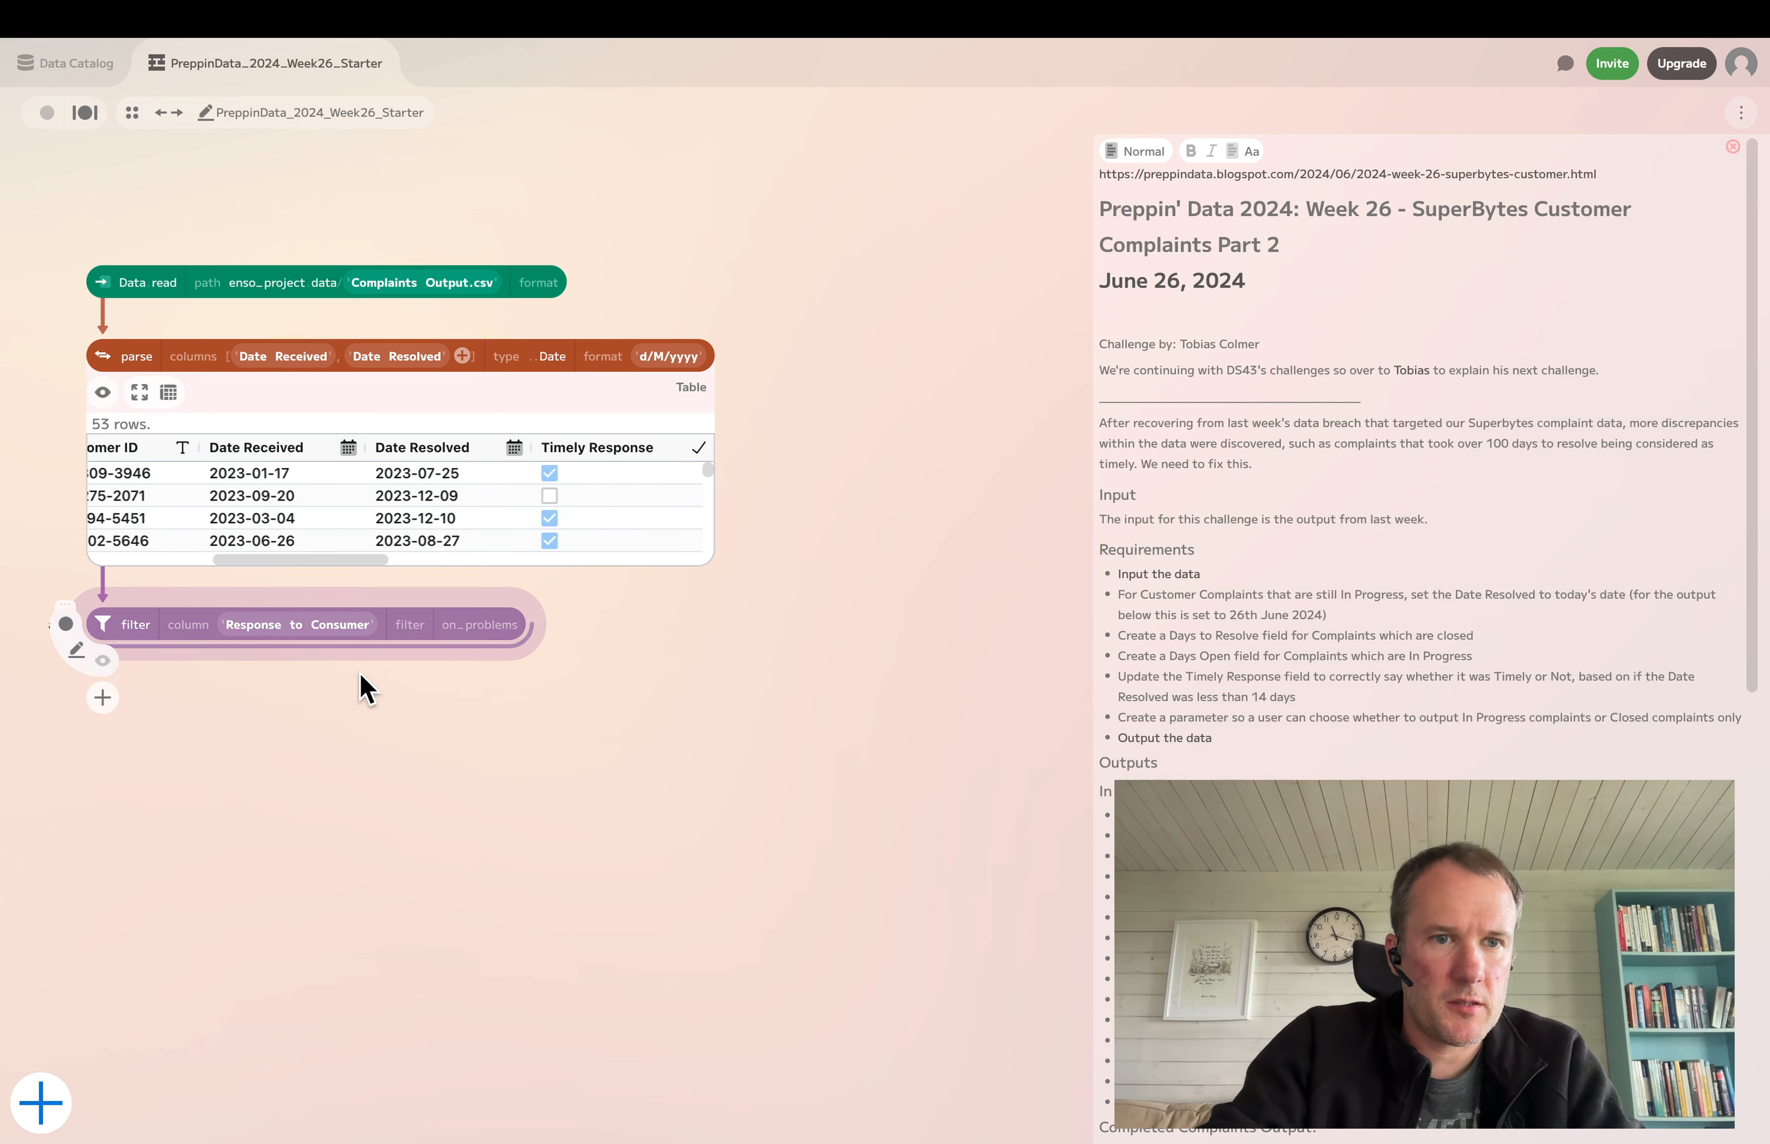
Set the filter condition to Equal with the text value "In Progess" and show the filtered table preview
{"action": "left_click", "coordinate": [418, 634]}
{"action": "left_click", "coordinate": [421, 662]}
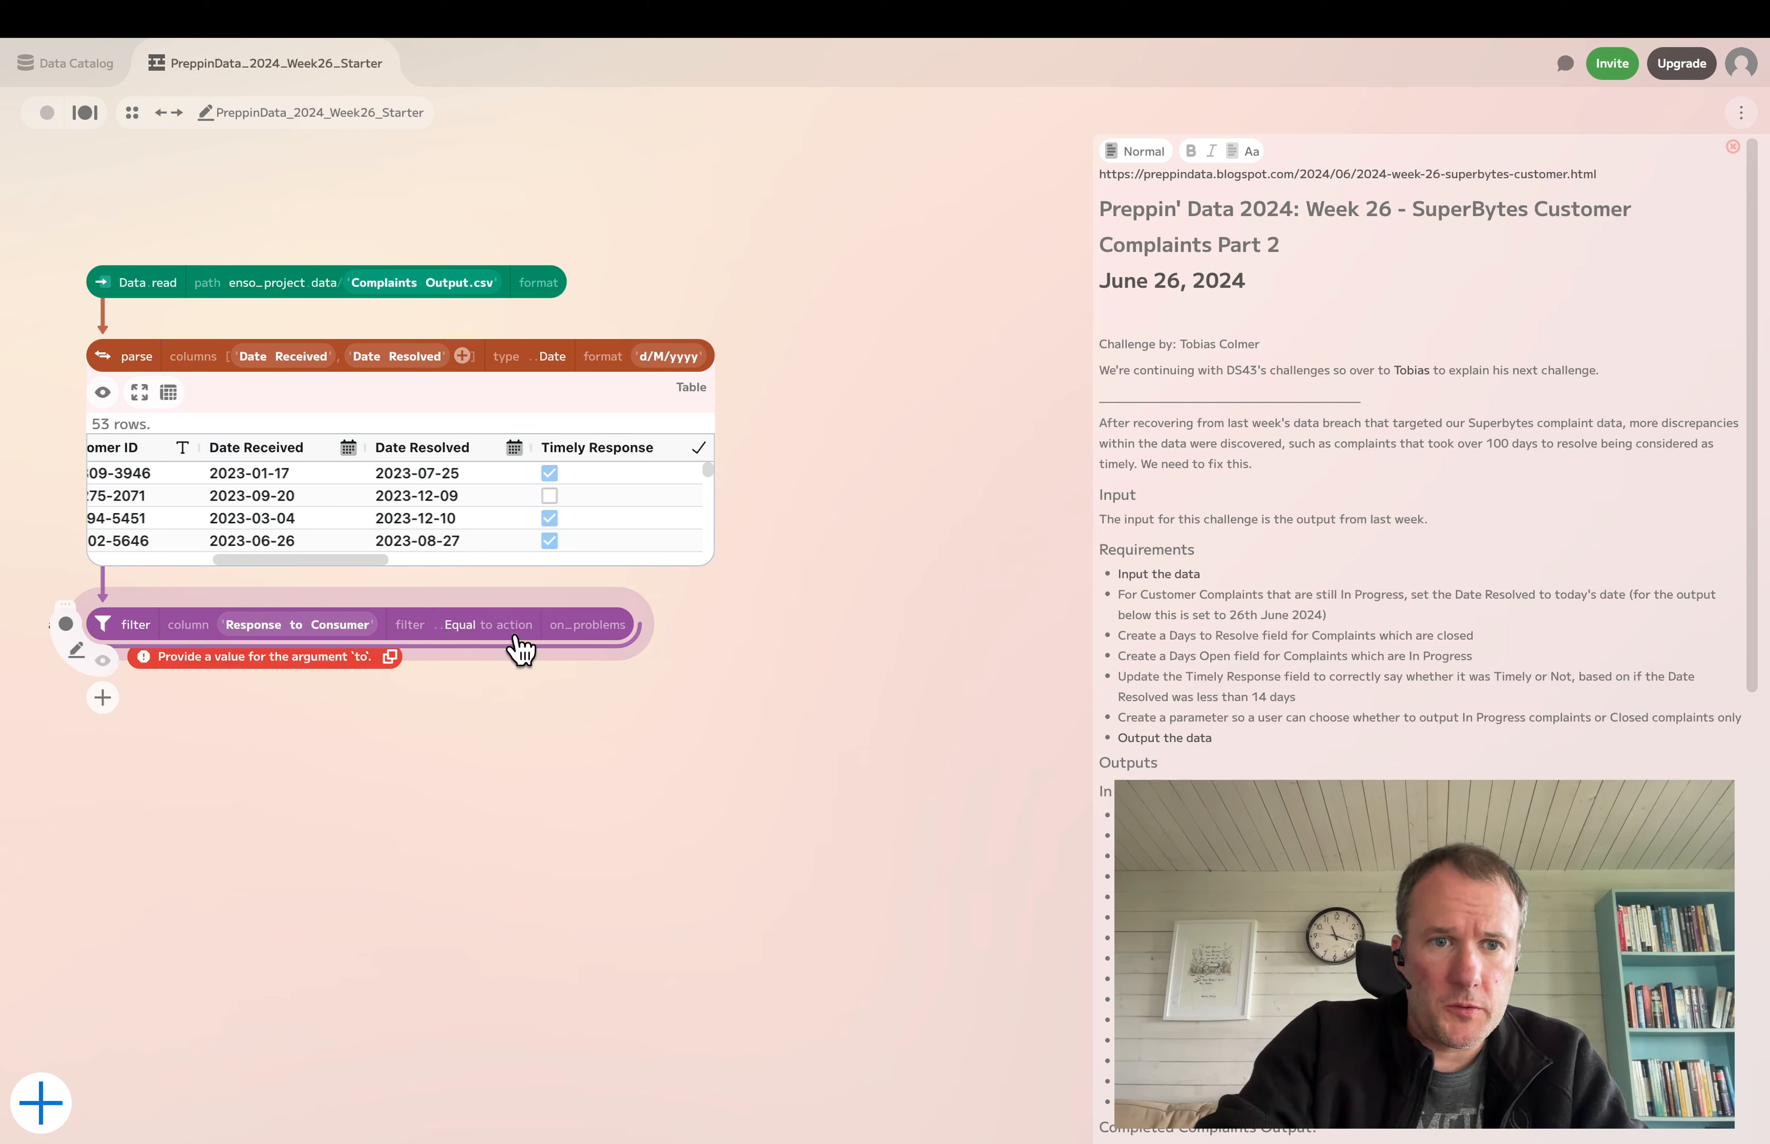
{"action": "left_click", "coordinate": [502, 633]}
{"action": "left_click", "coordinate": [491, 629]}
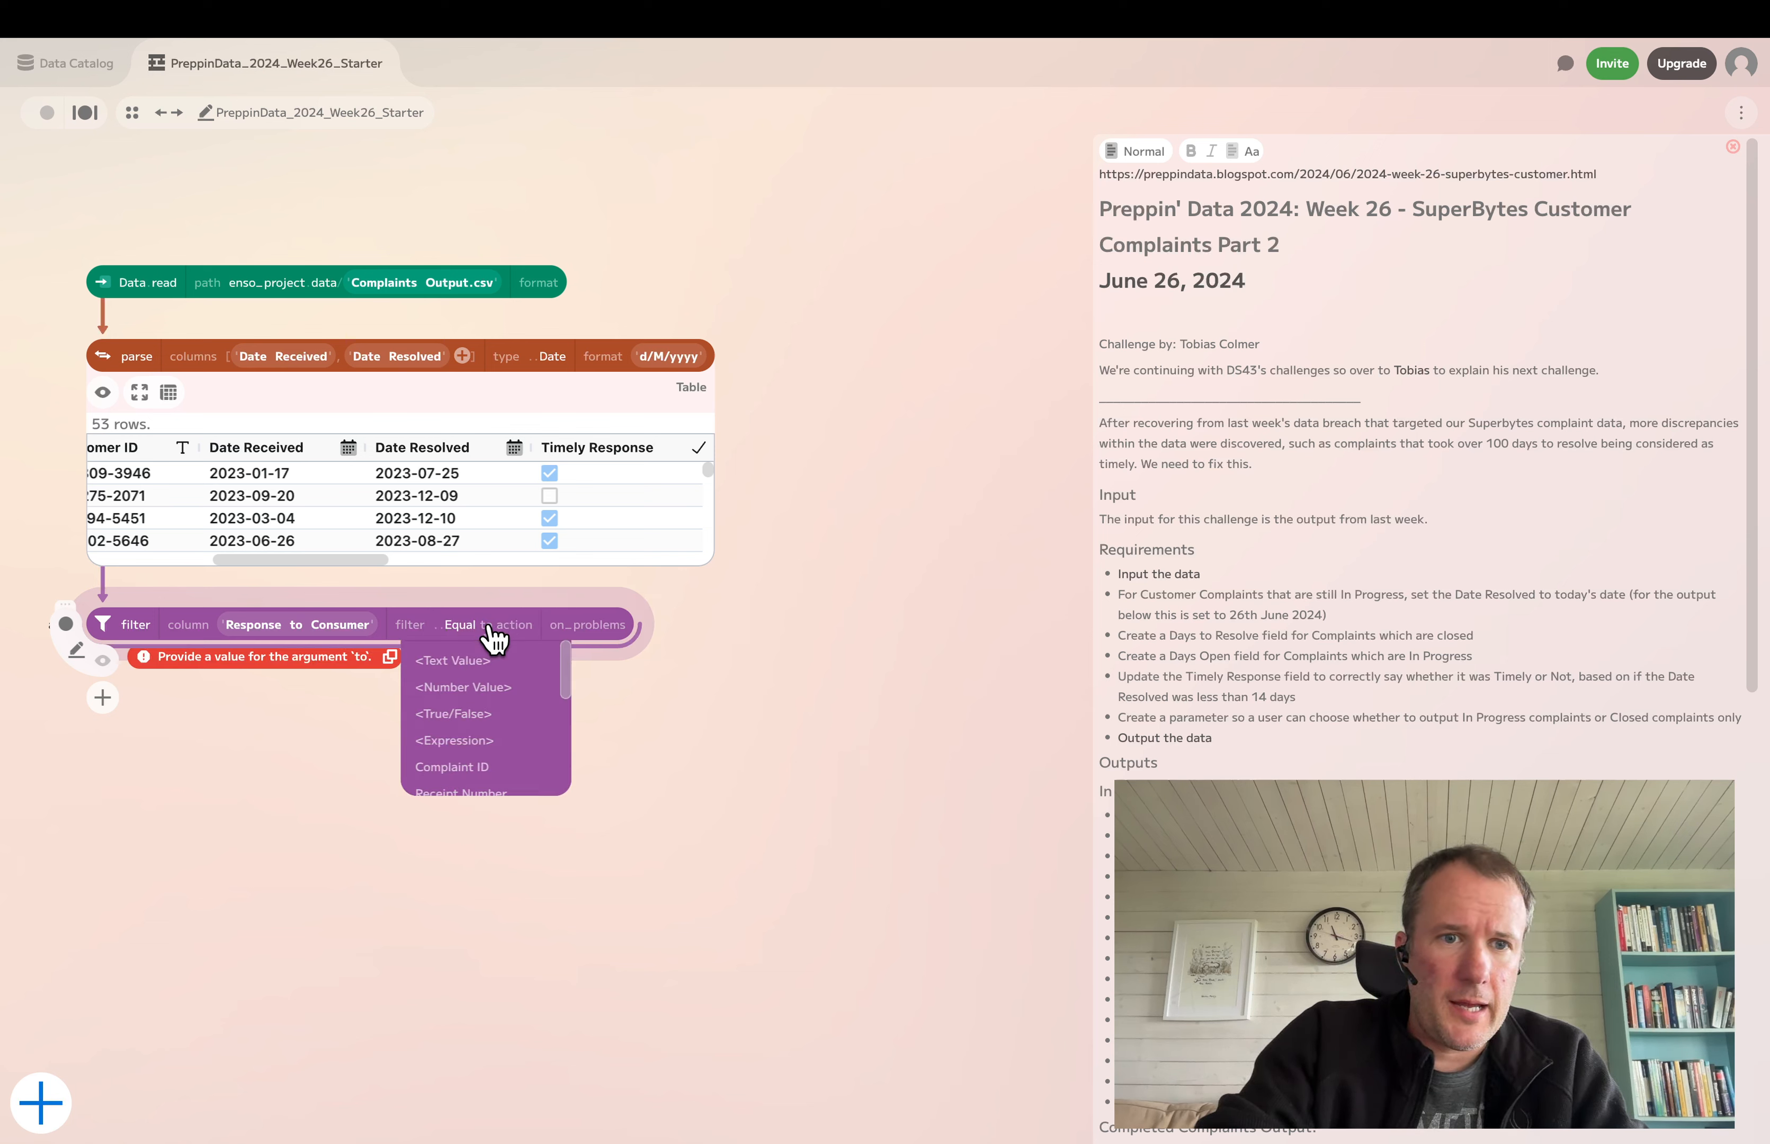
{"action": "left_click", "coordinate": [495, 661]}
{"action": "left_click", "coordinate": [489, 629]}
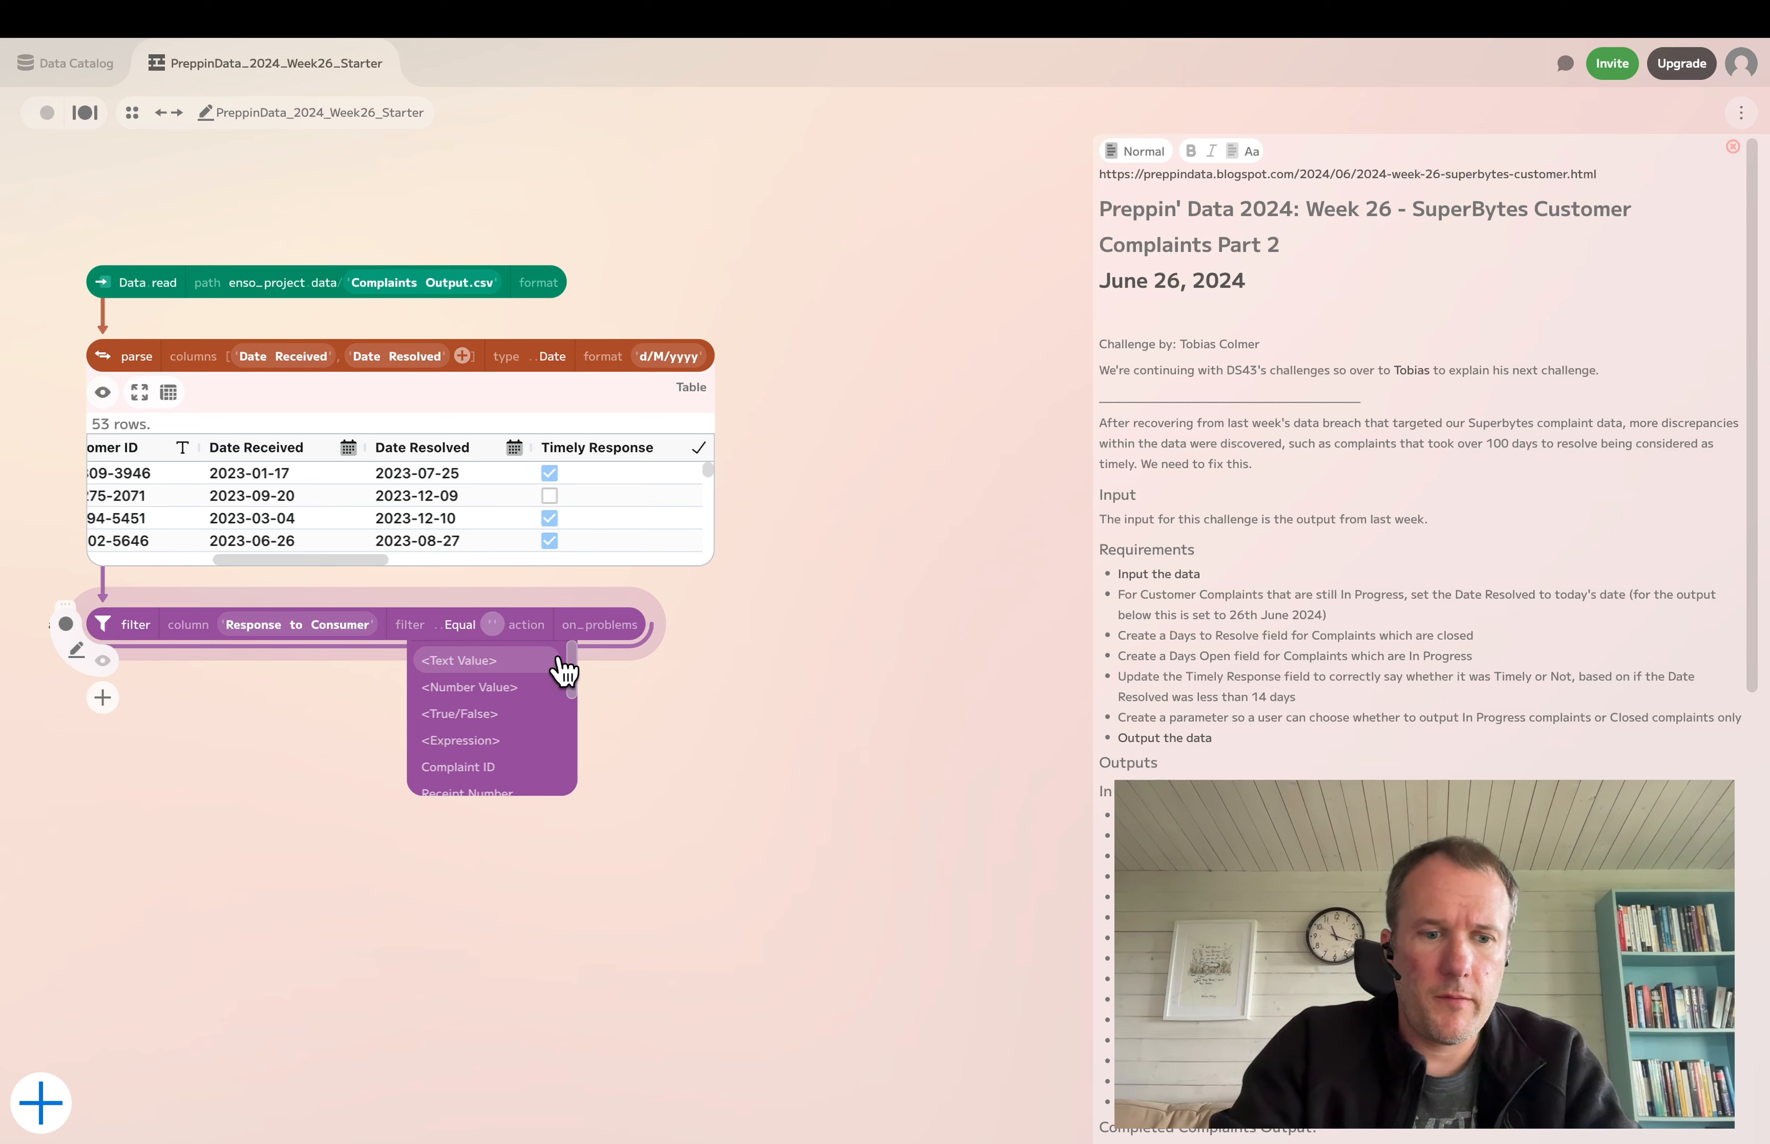
{"action": "type", "text": "In Pro"}
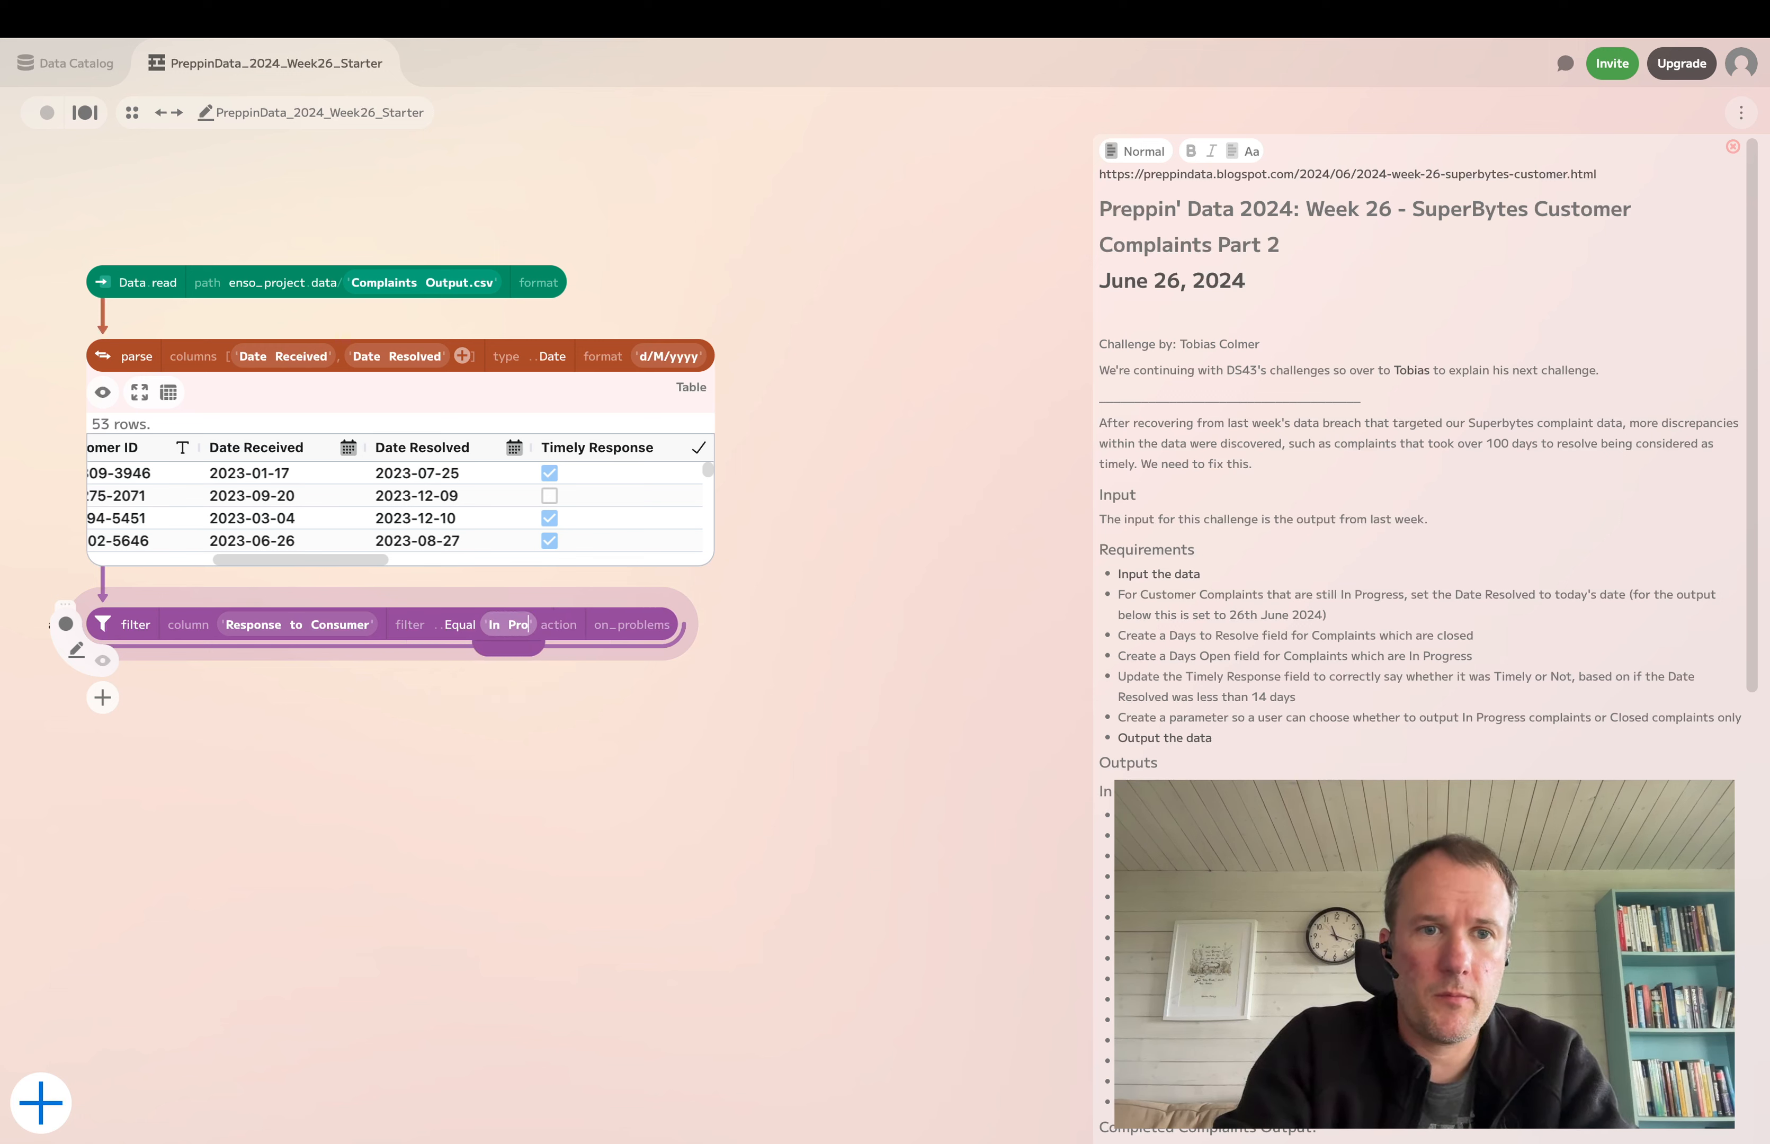
{"action": "type", "text": "gee"}
{"action": "key", "text": "BackSpace"}
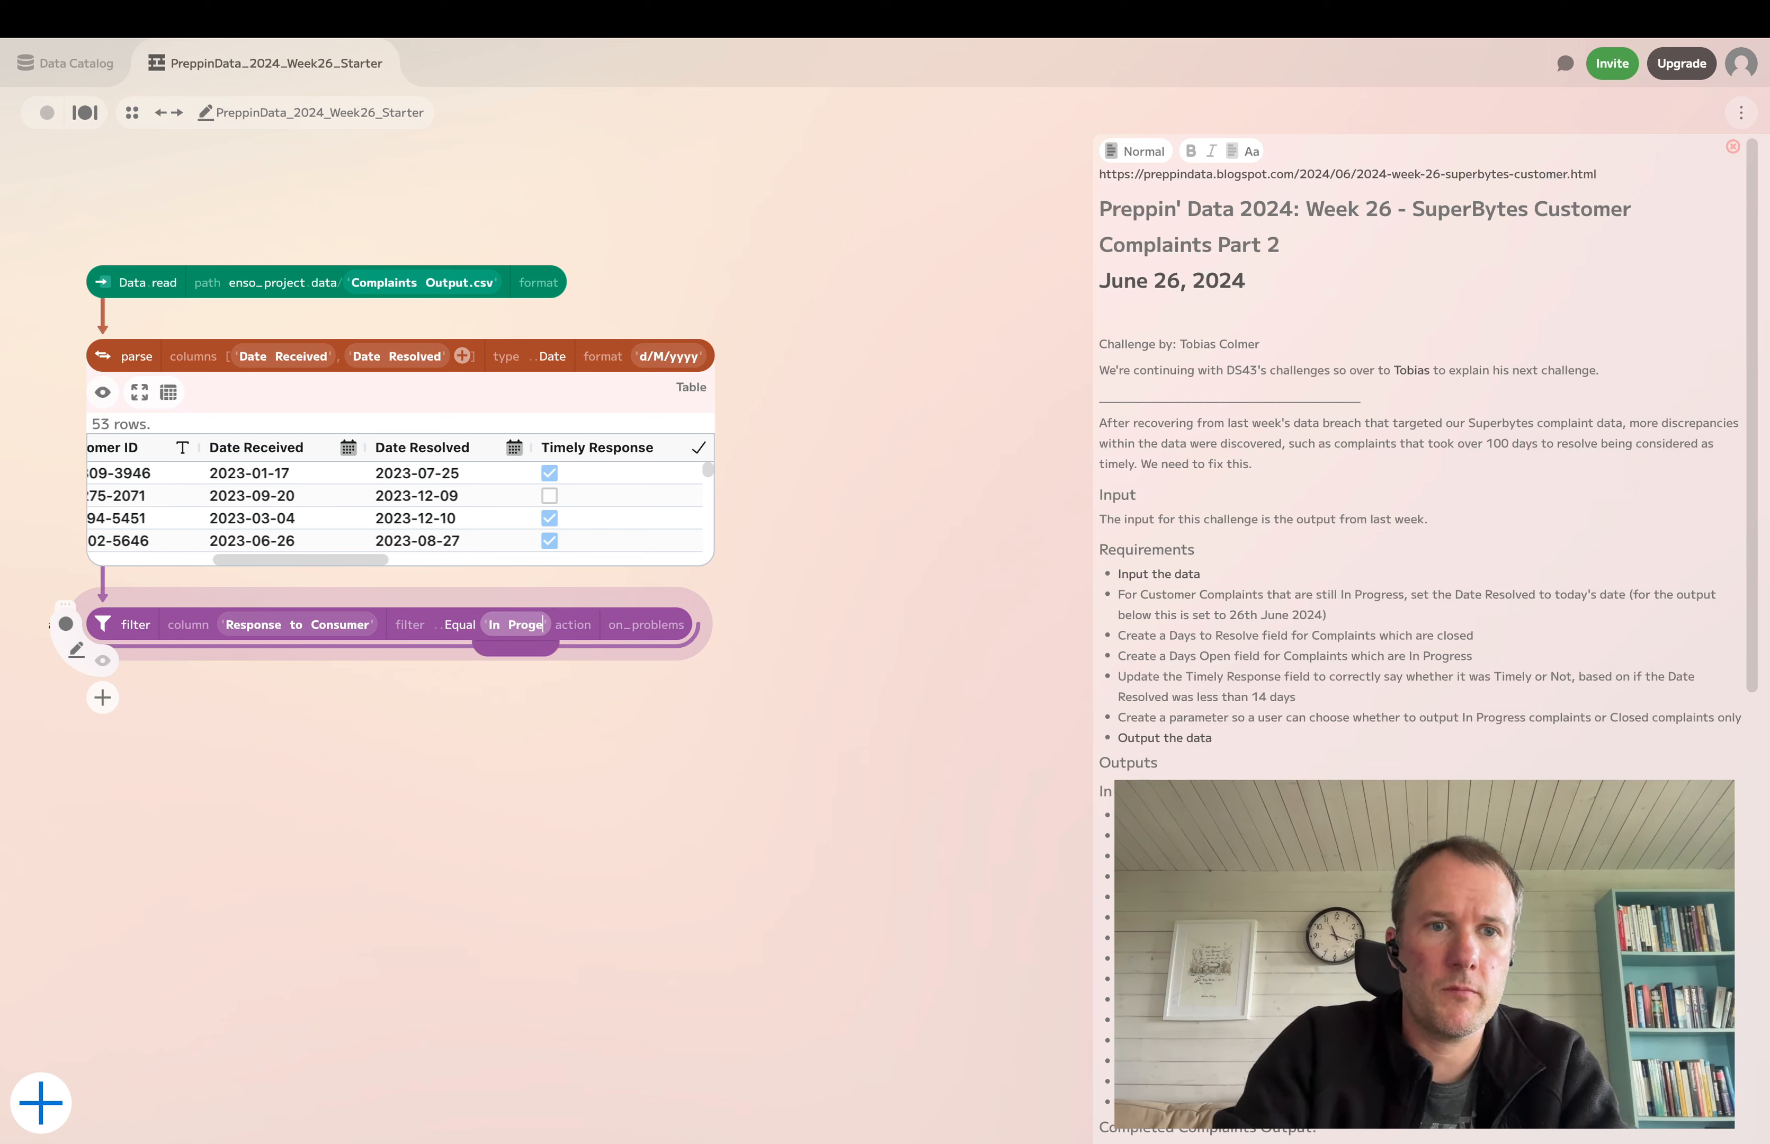
{"action": "type", "text": "ss"}
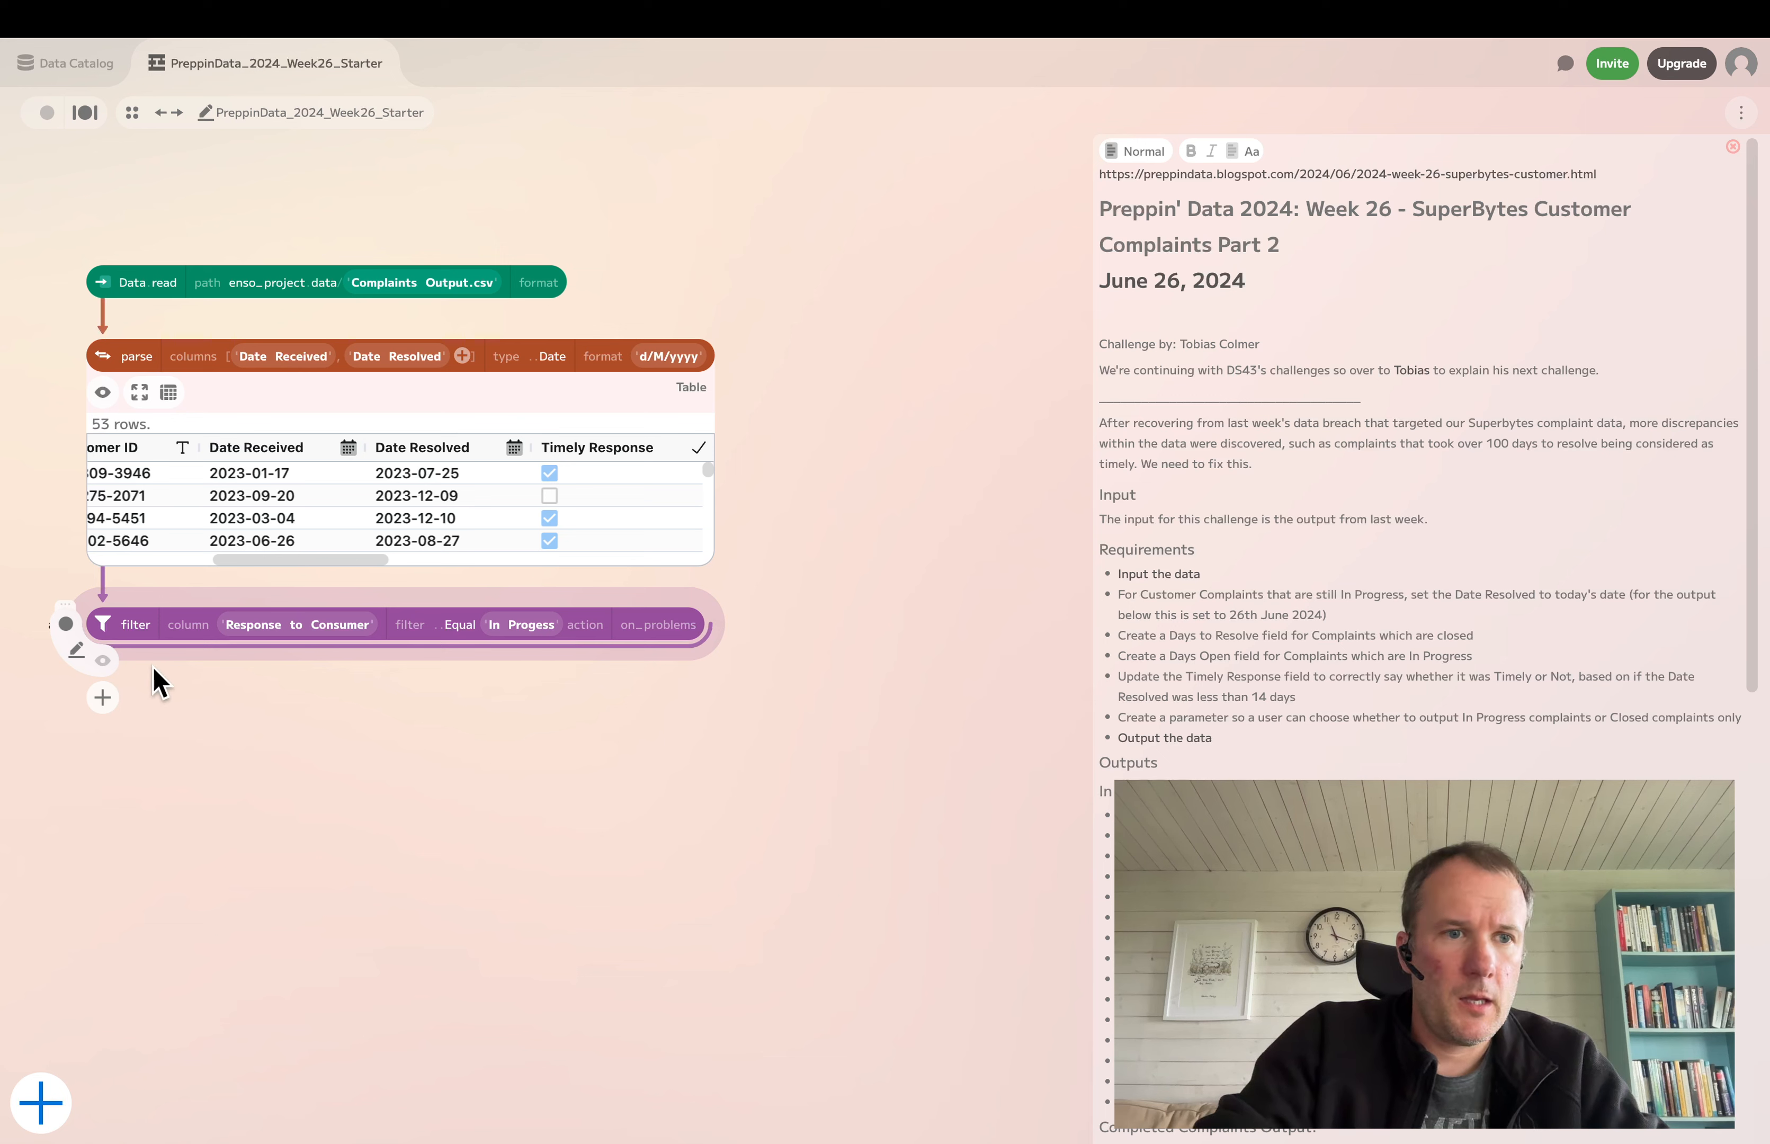
{"action": "left_click", "coordinate": [104, 661]}
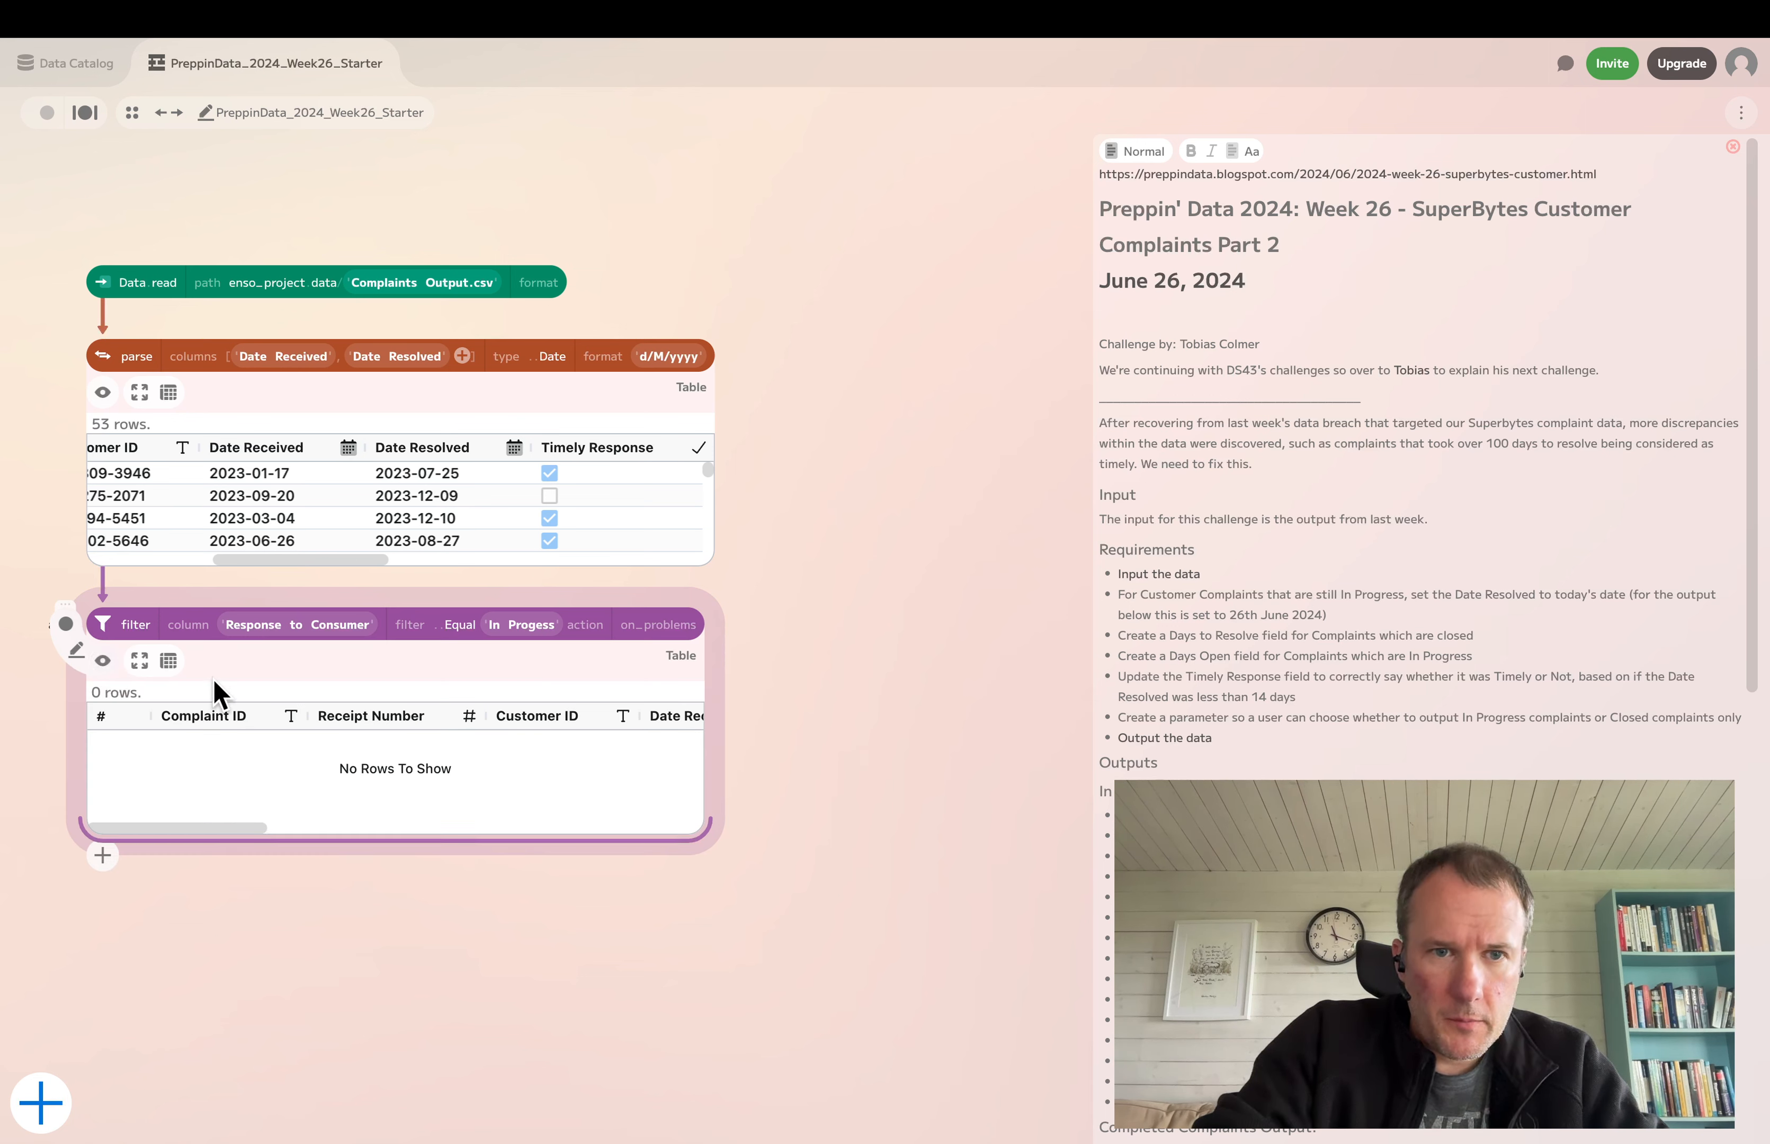
Widen the parse preview to include Response to Consumer and correct the filter's comparison text to "In Progress"
{"action": "left_click_drag", "start_coordinate": [716, 510], "coordinate": [1020, 524]}
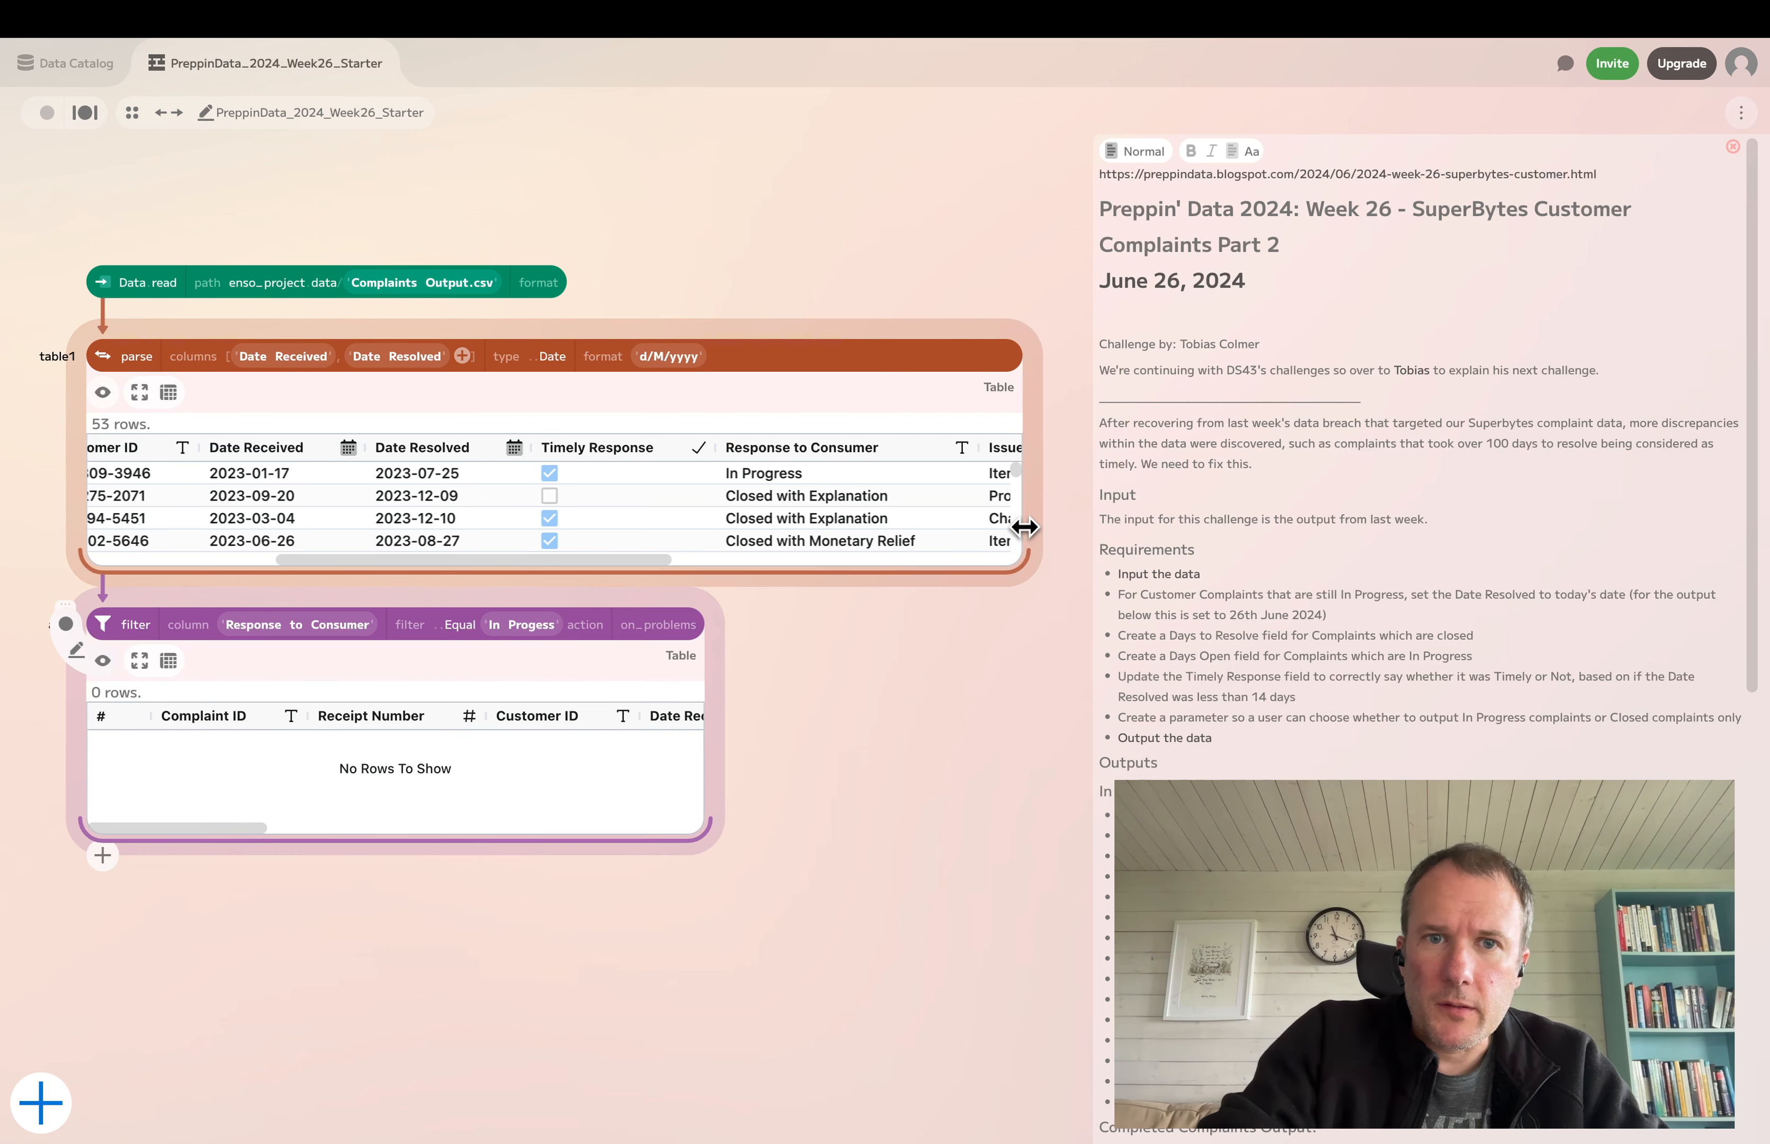
{"action": "left_click", "coordinate": [539, 624]}
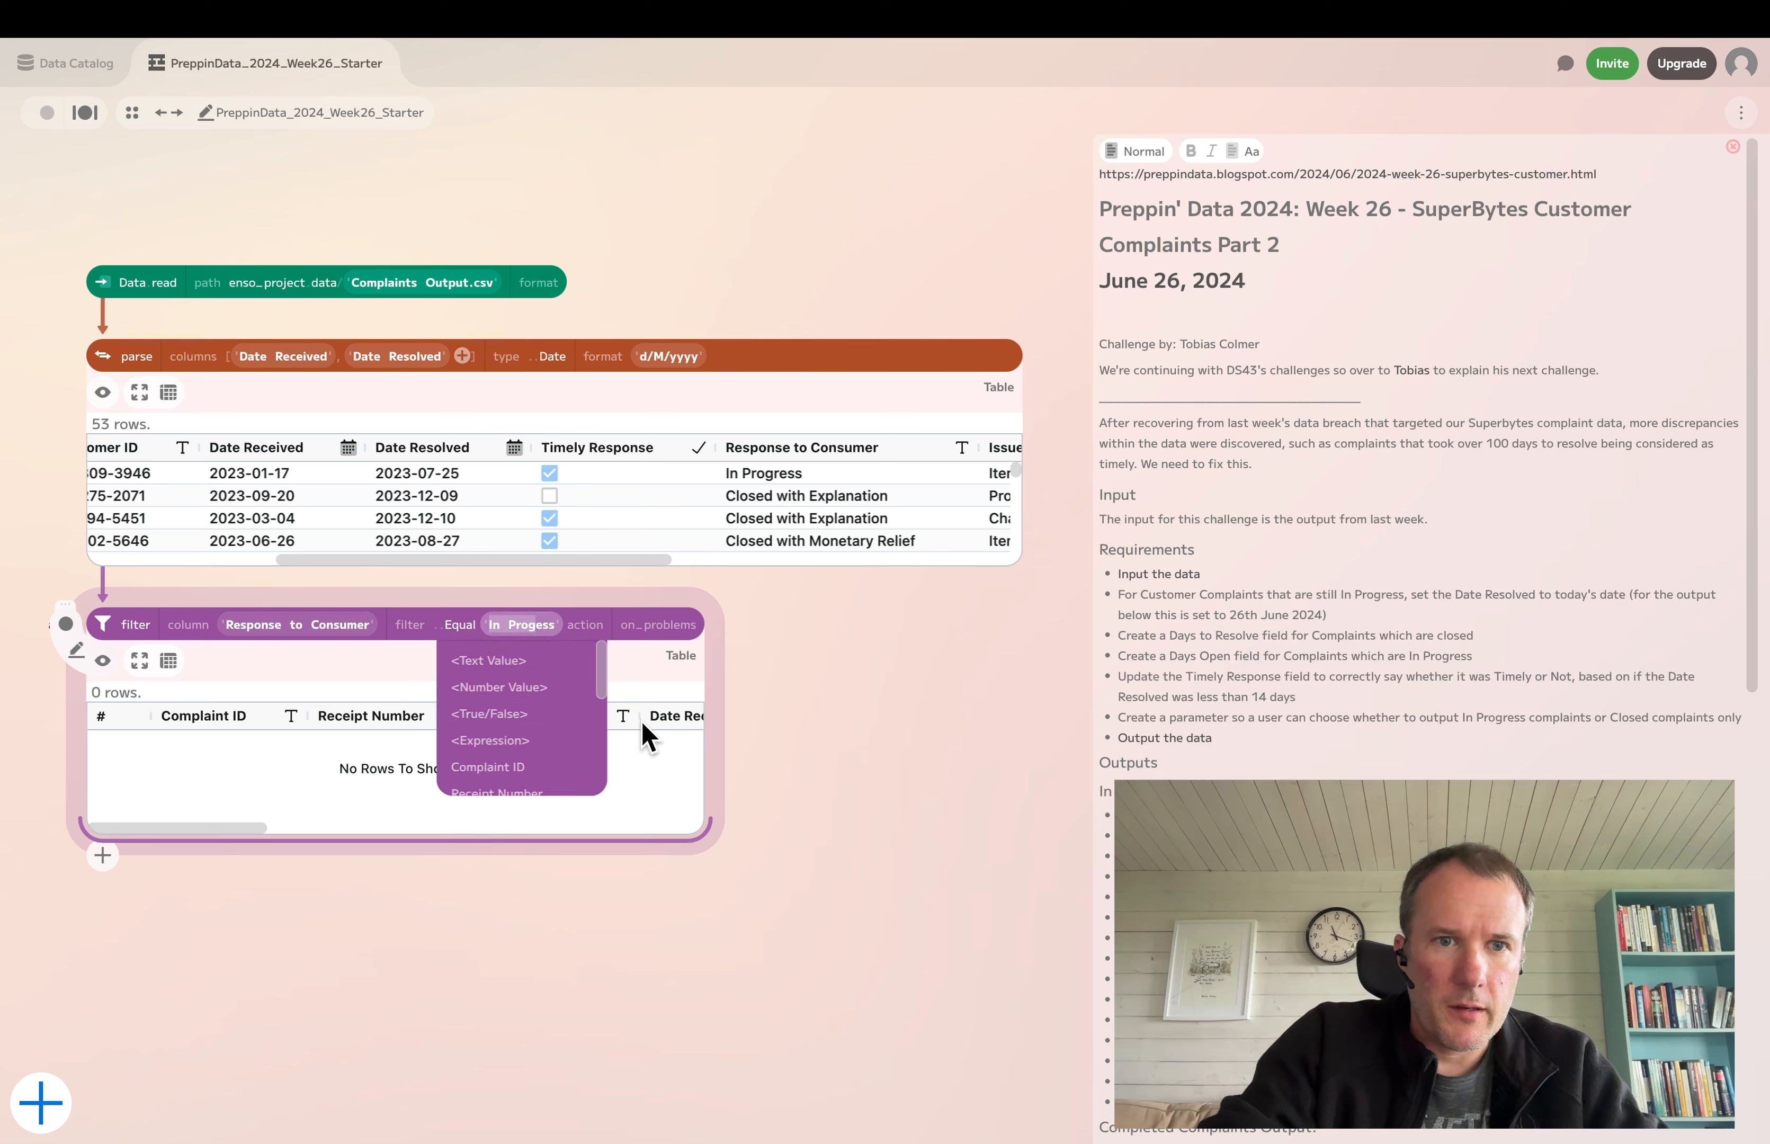
{"action": "left_click", "coordinate": [536, 624]}
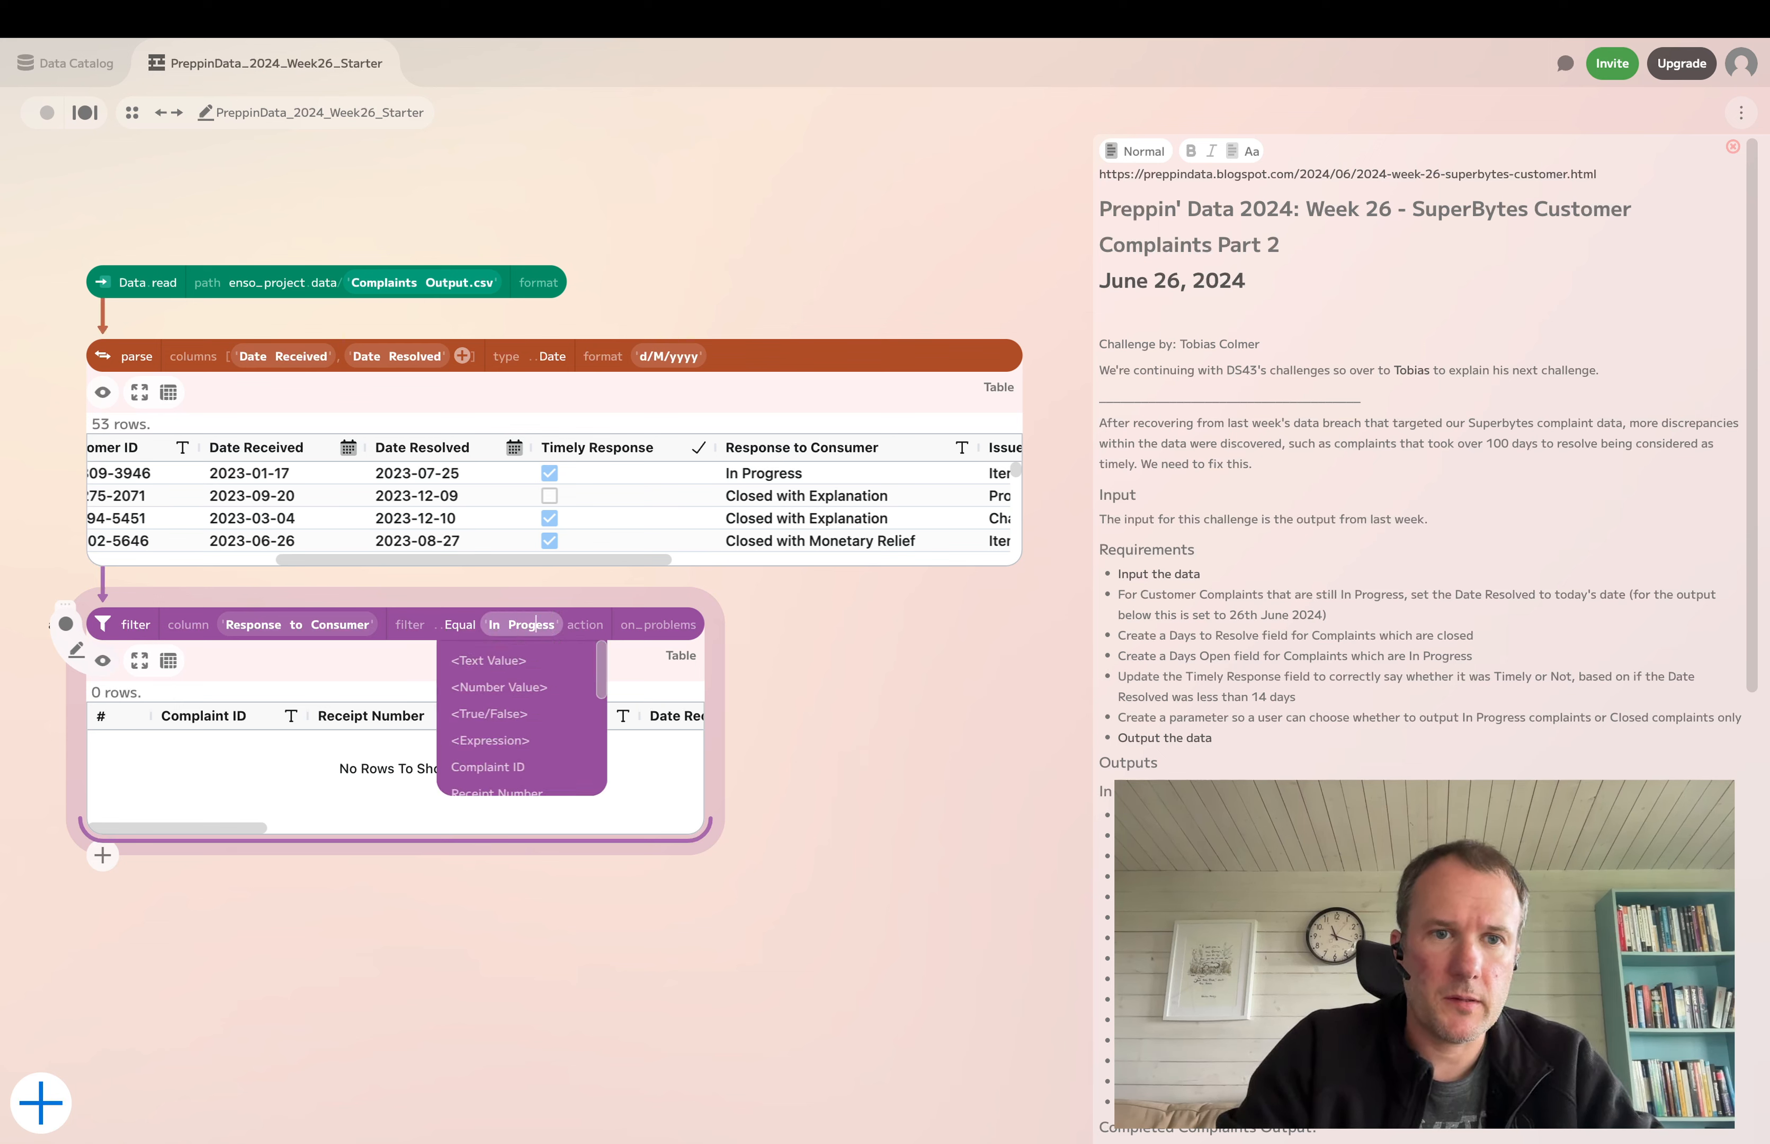
{"action": "type", "text": "r"}
{"action": "key", "text": "Return"}
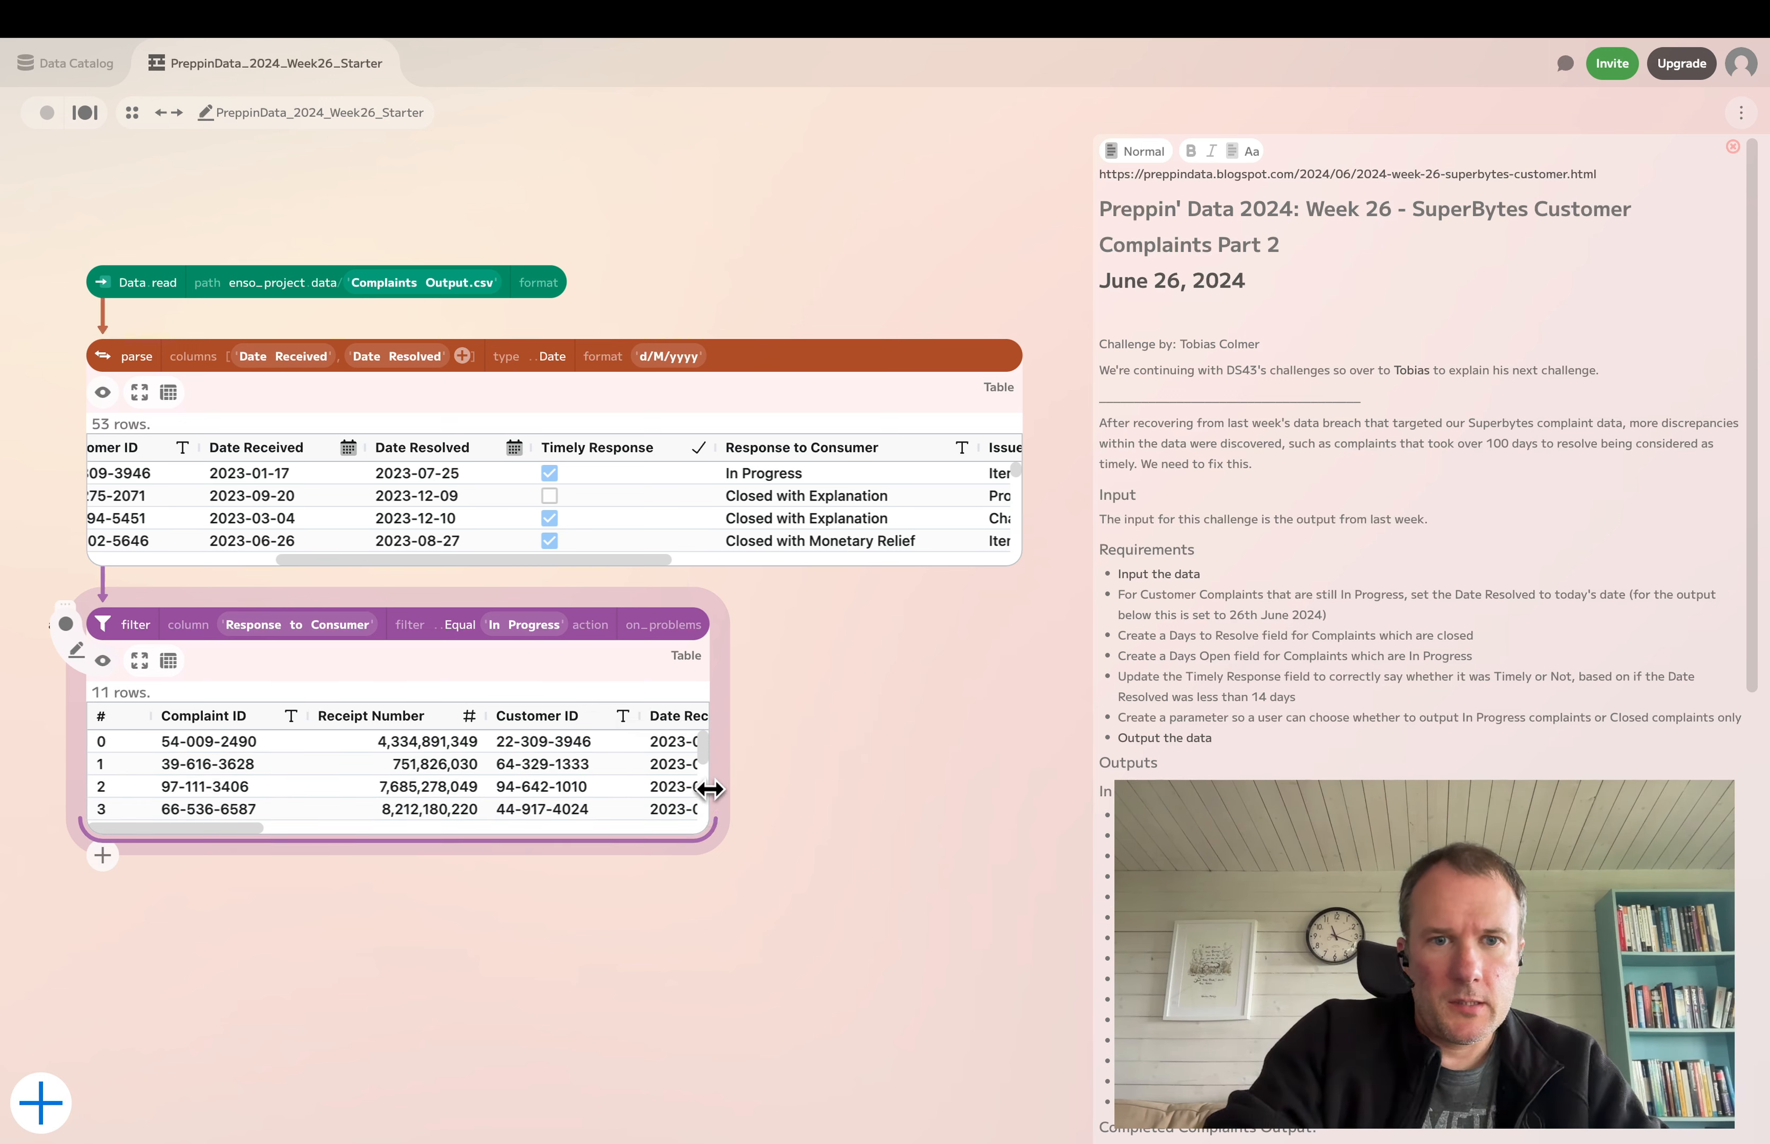
Widen the filter's table preview and, with the parse preview hidden, move the filter directly beneath the parse component
{"action": "left_click_drag", "start_coordinate": [714, 792], "coordinate": [1016, 757]}
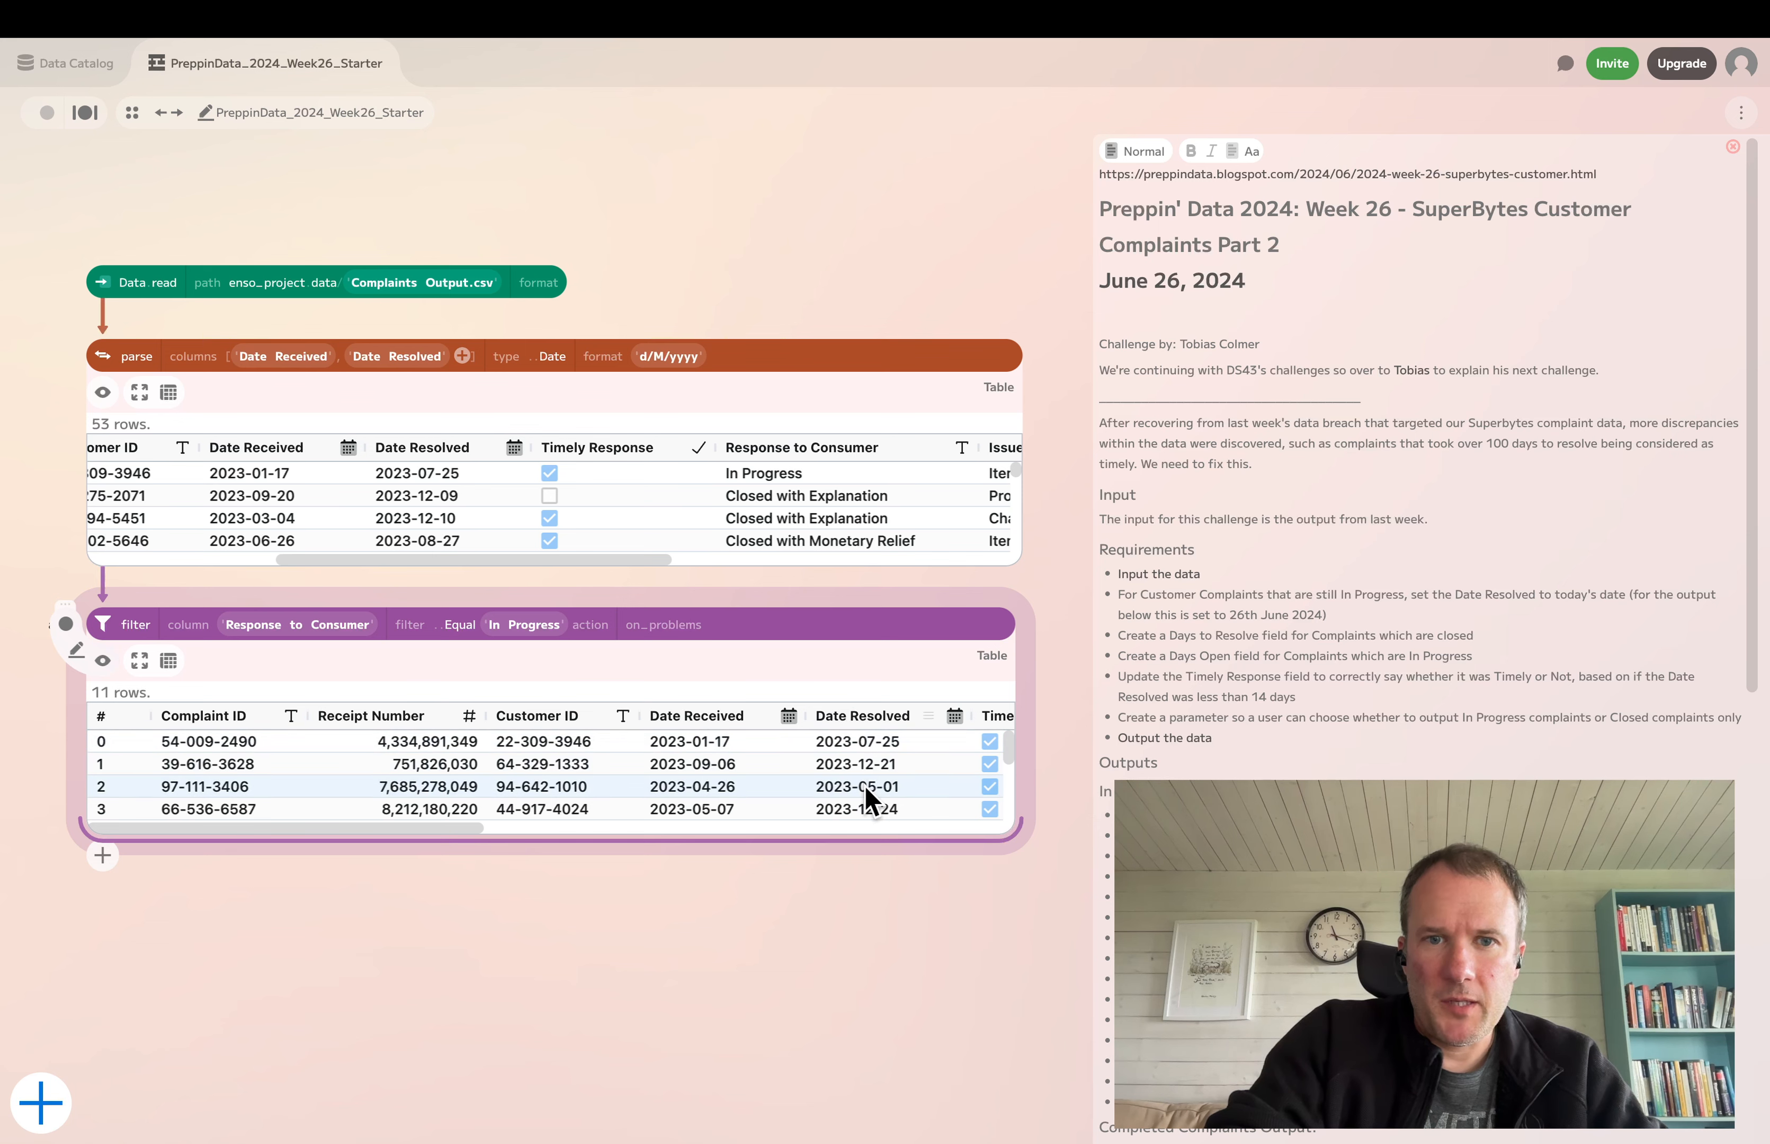
{"action": "left_click", "coordinate": [102, 392]}
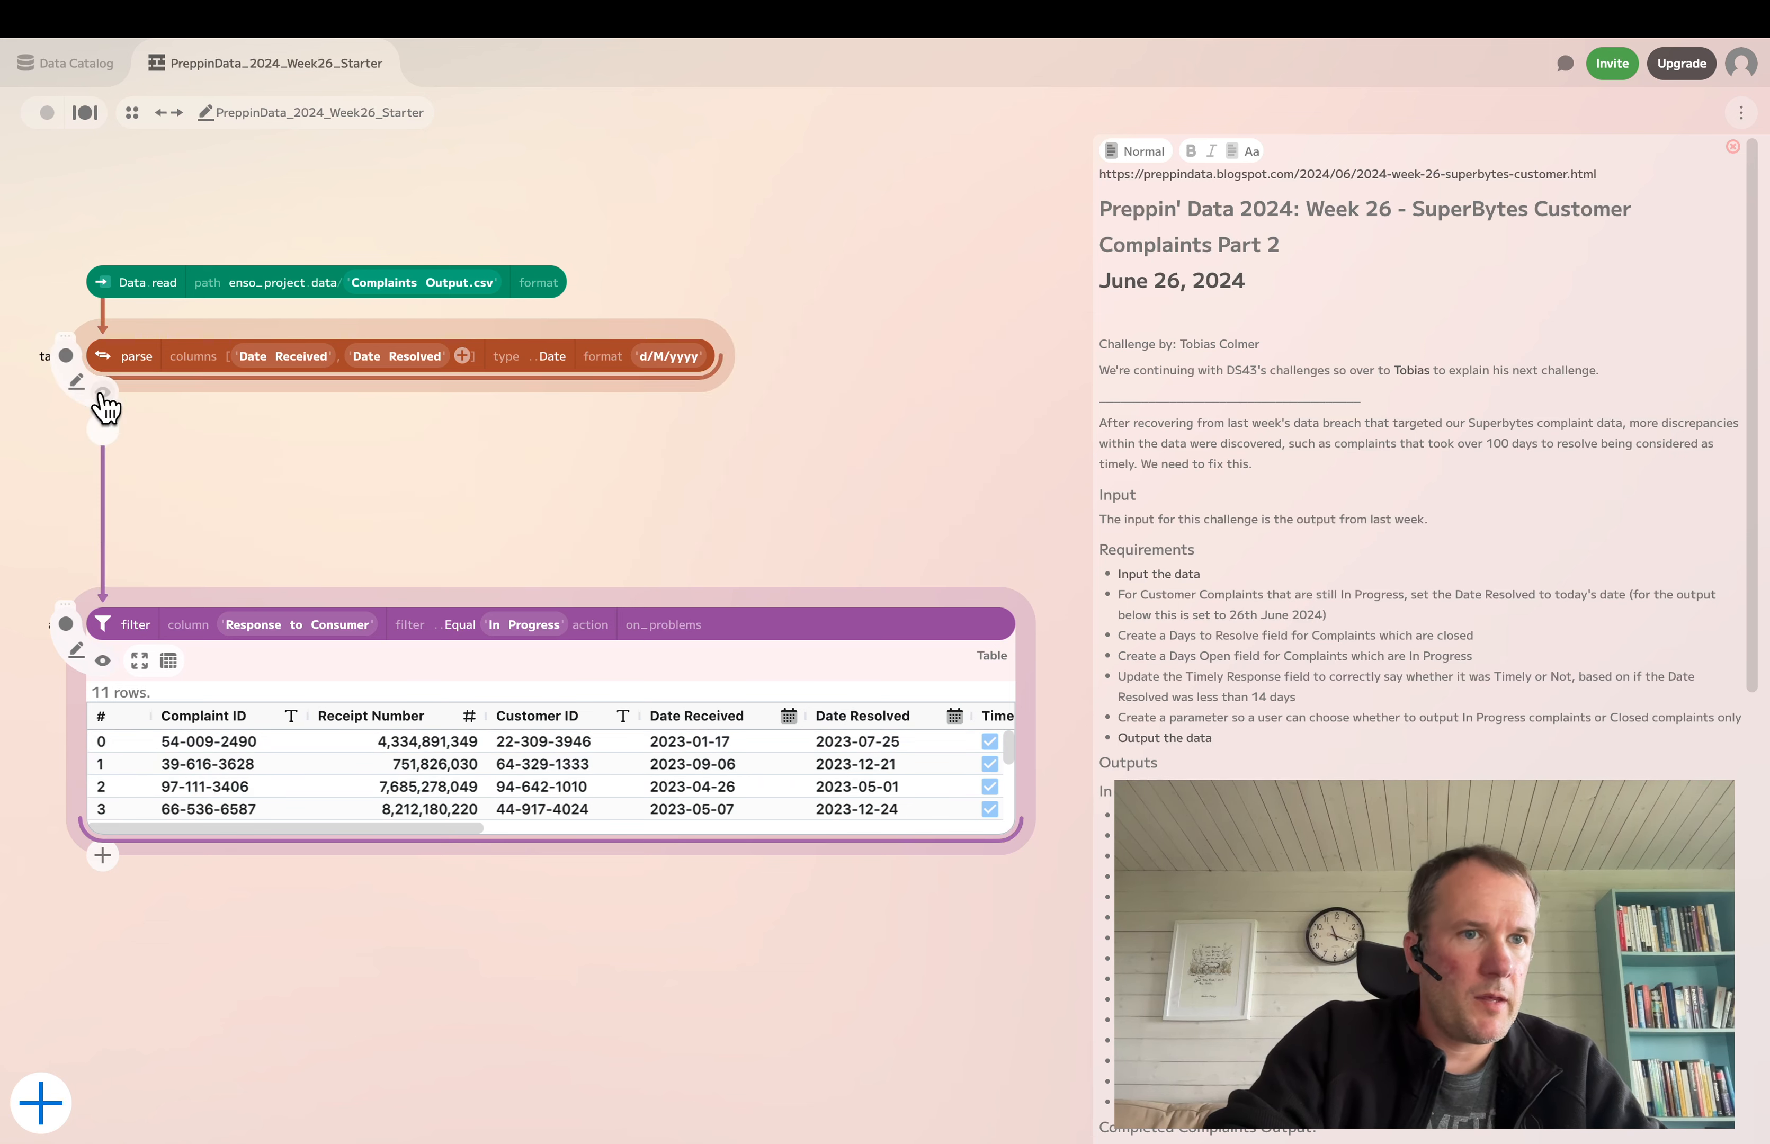
{"action": "left_click_drag", "start_coordinate": [97, 611], "coordinate": [105, 417]}
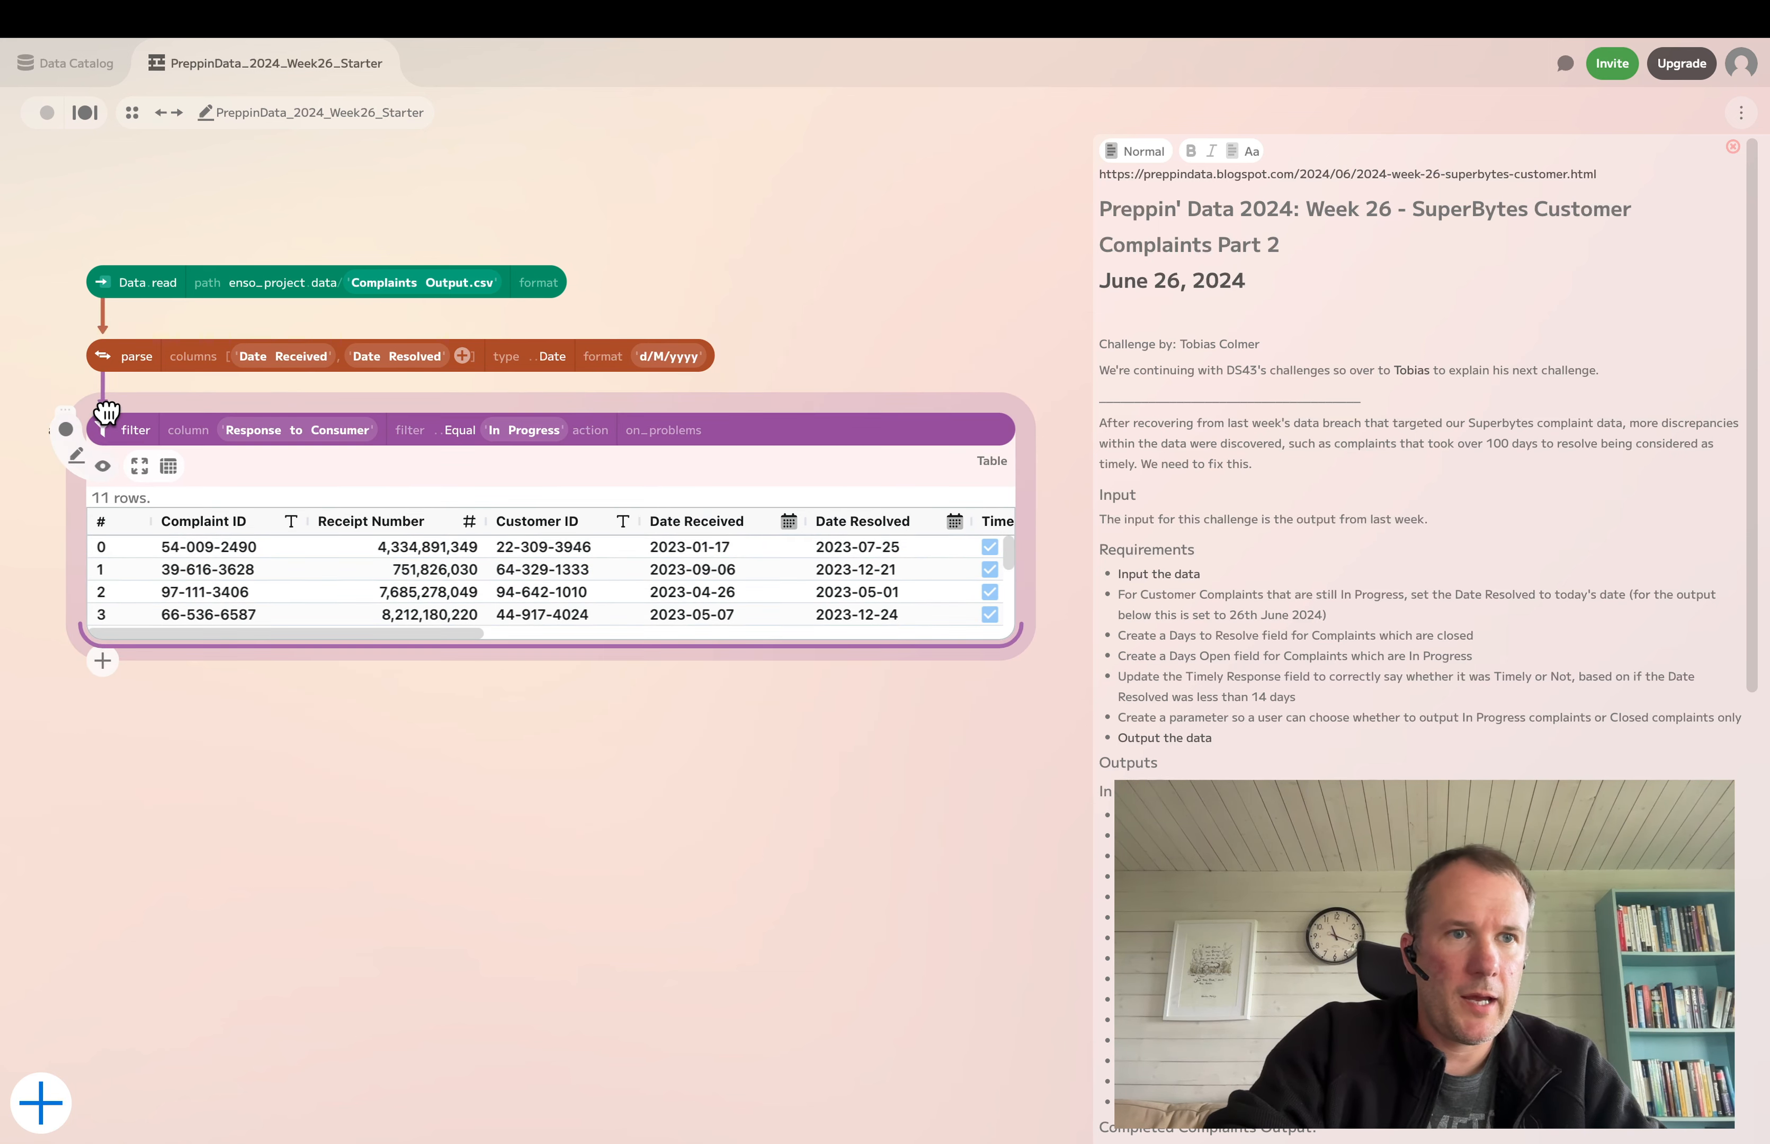
Add a set component fed by the In Progress filter
{"action": "left_click", "coordinate": [103, 661]}
{"action": "type", "text": "set"}
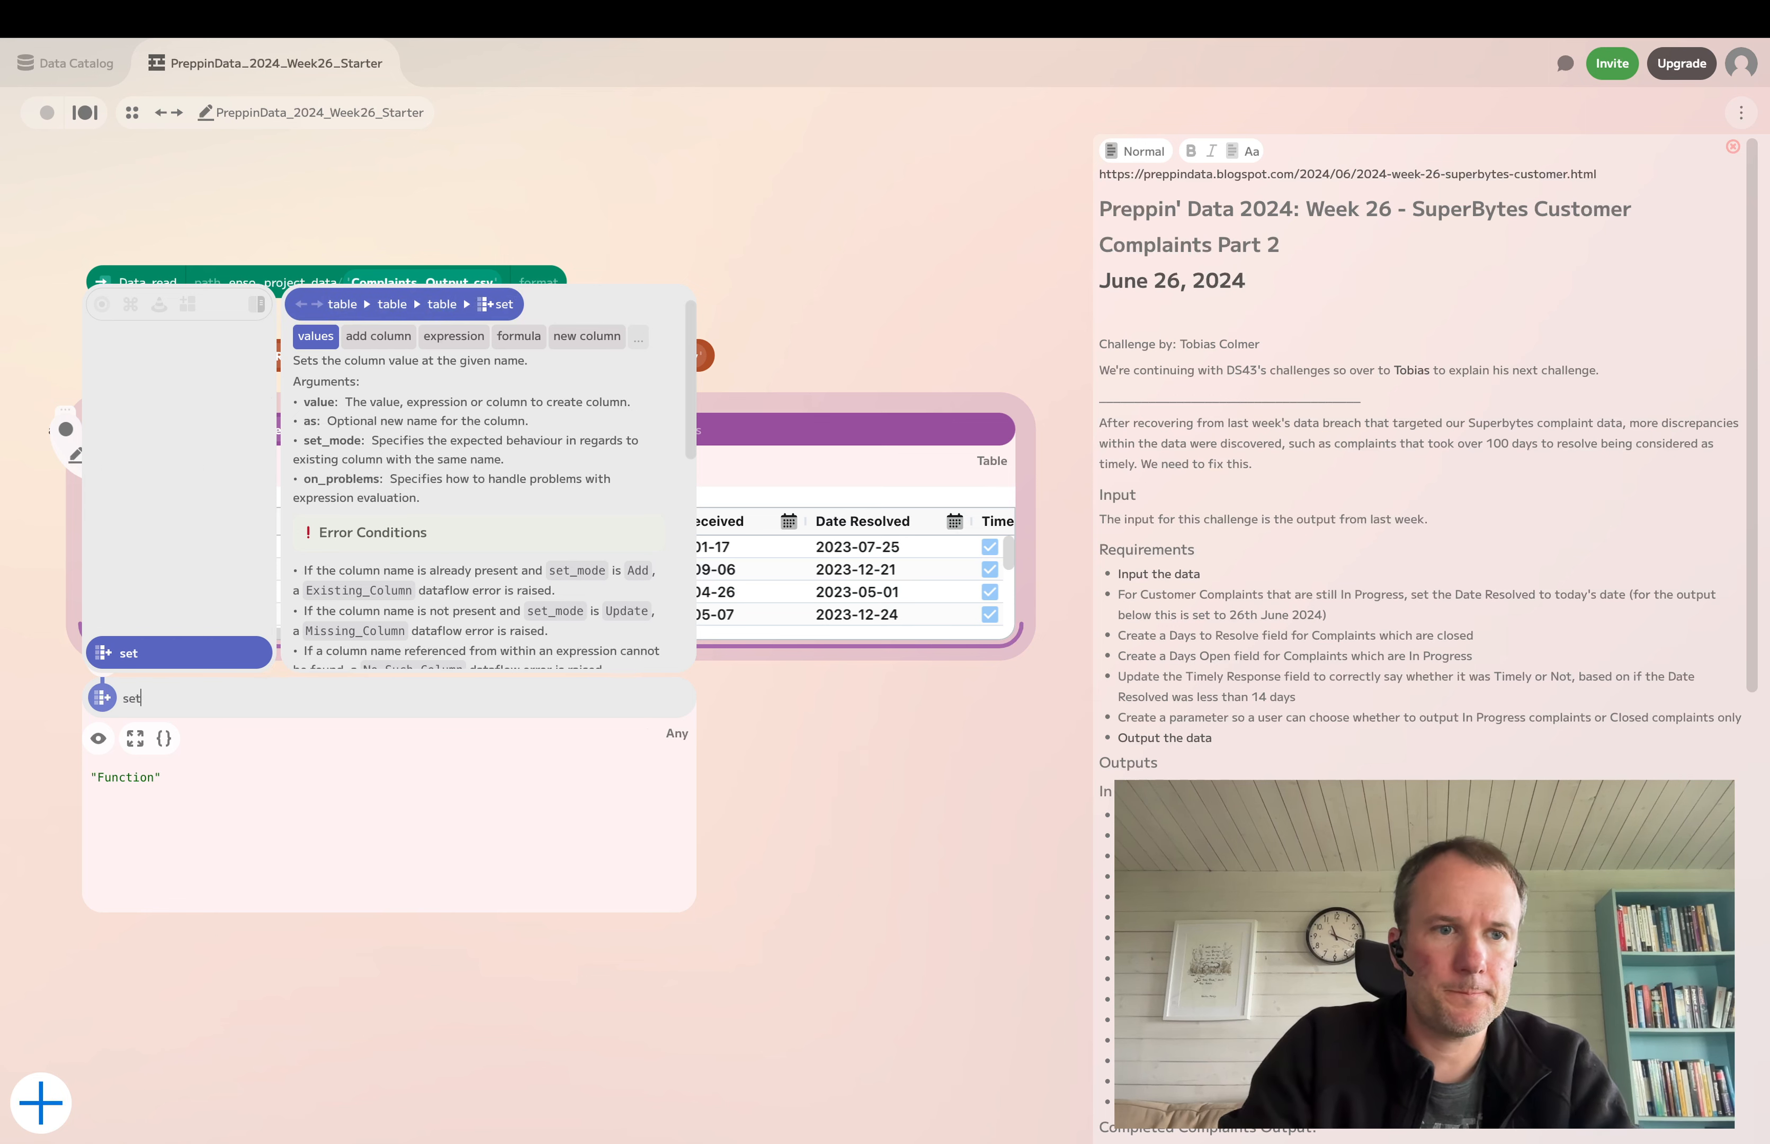
{"action": "key", "text": "Return"}
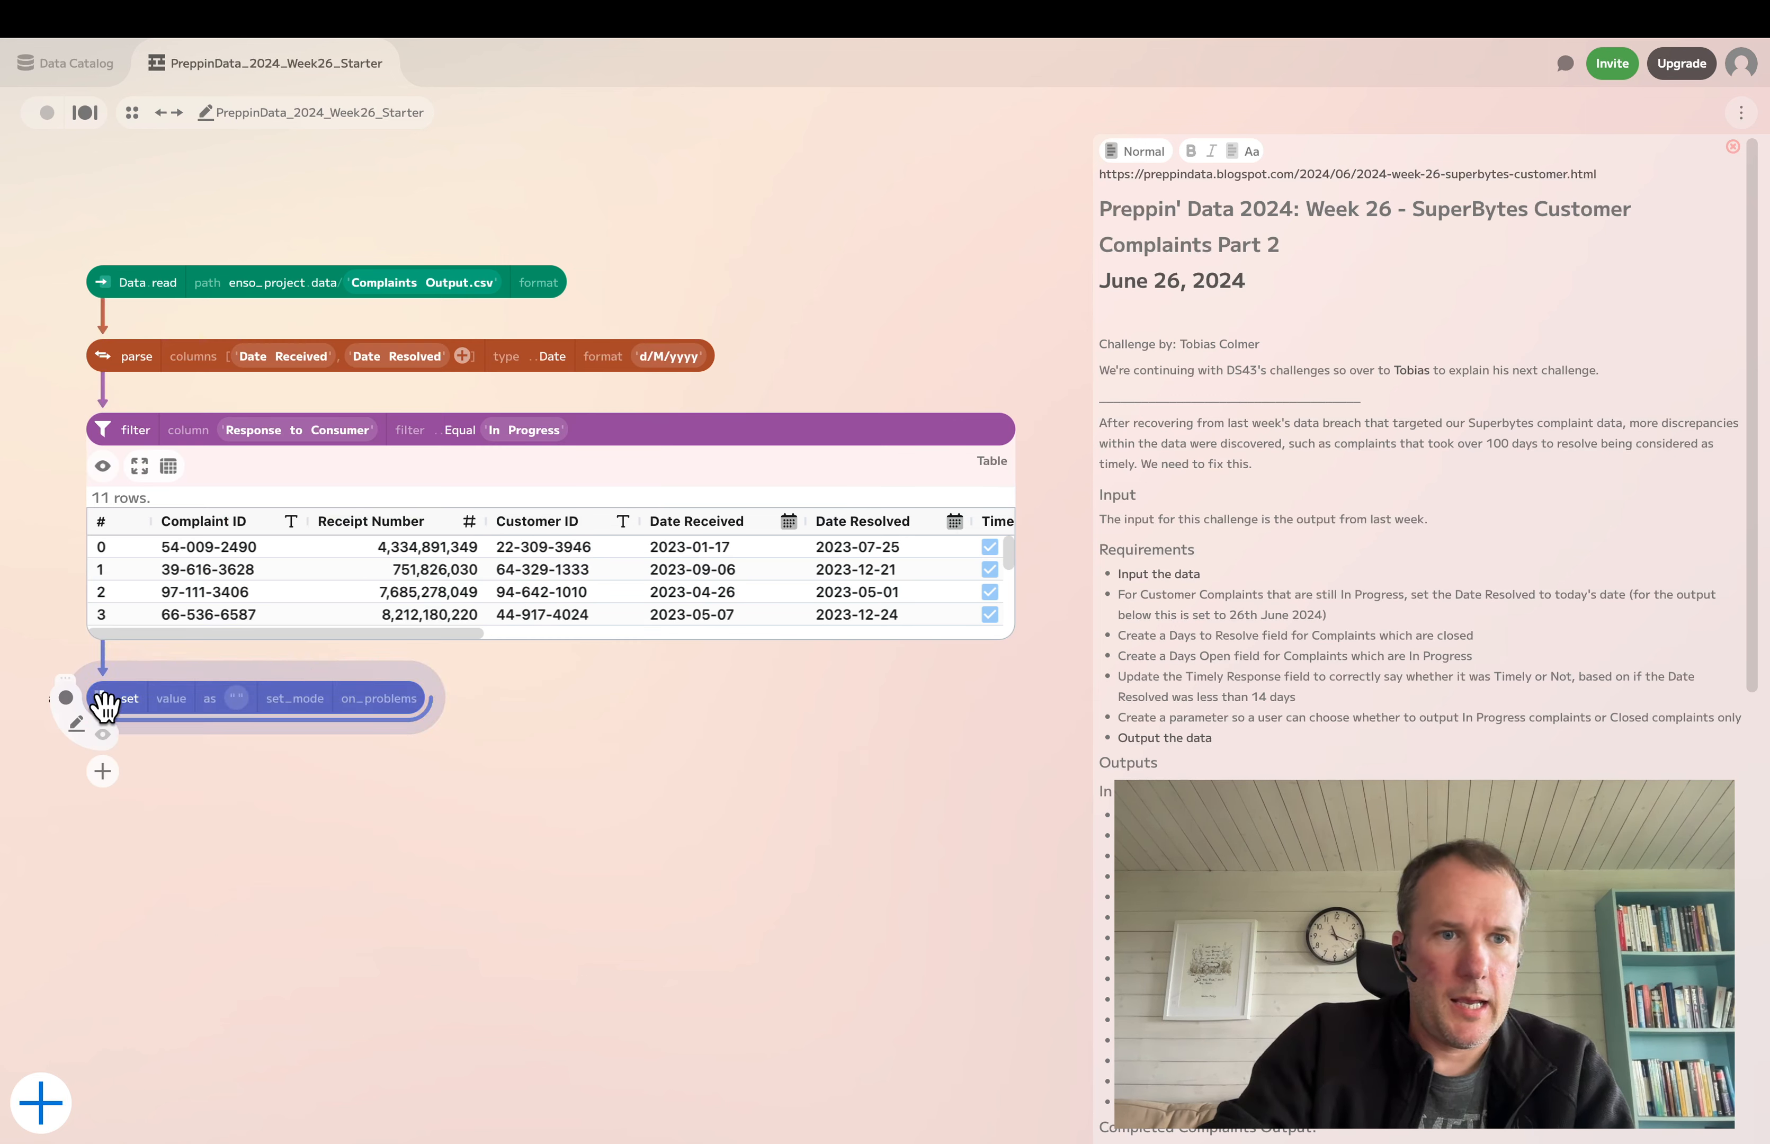
{"action": "left_click_drag", "start_coordinate": [107, 702], "coordinate": [105, 762]}
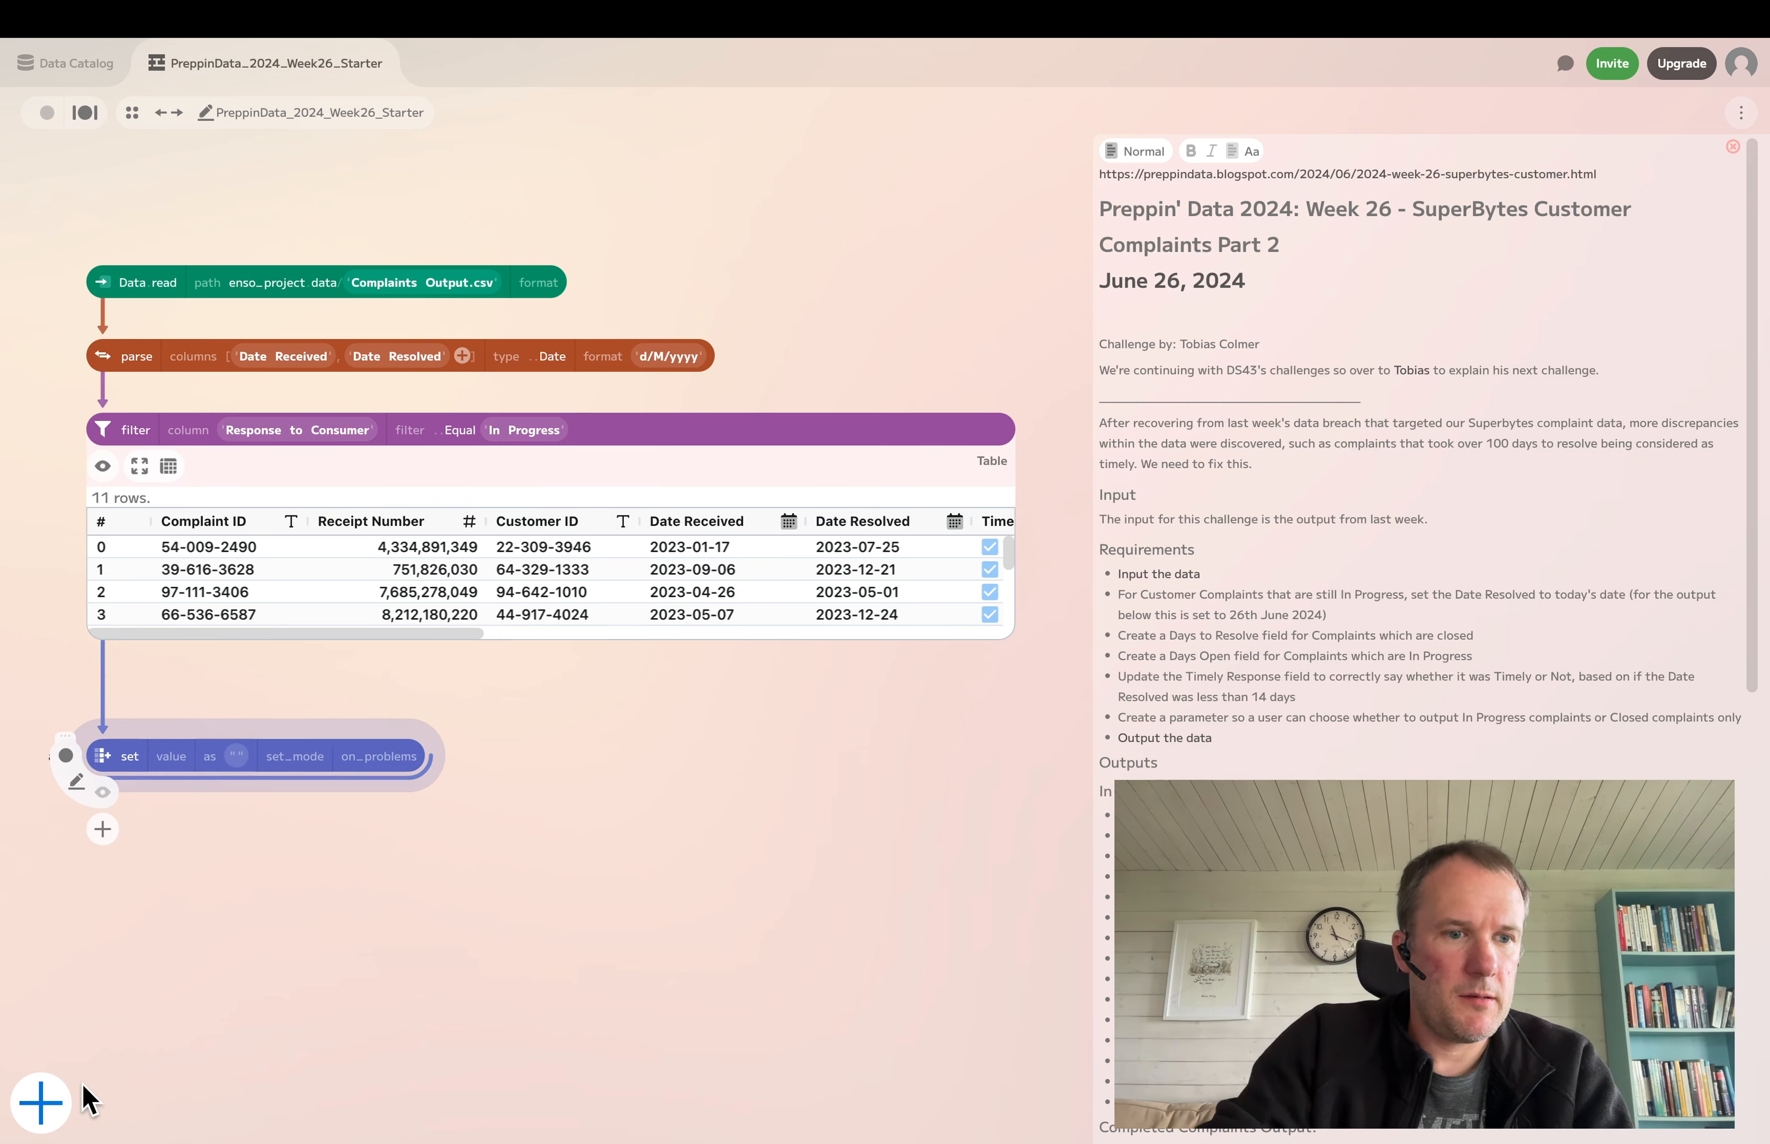
{"action": "left_click", "coordinate": [41, 1103]}
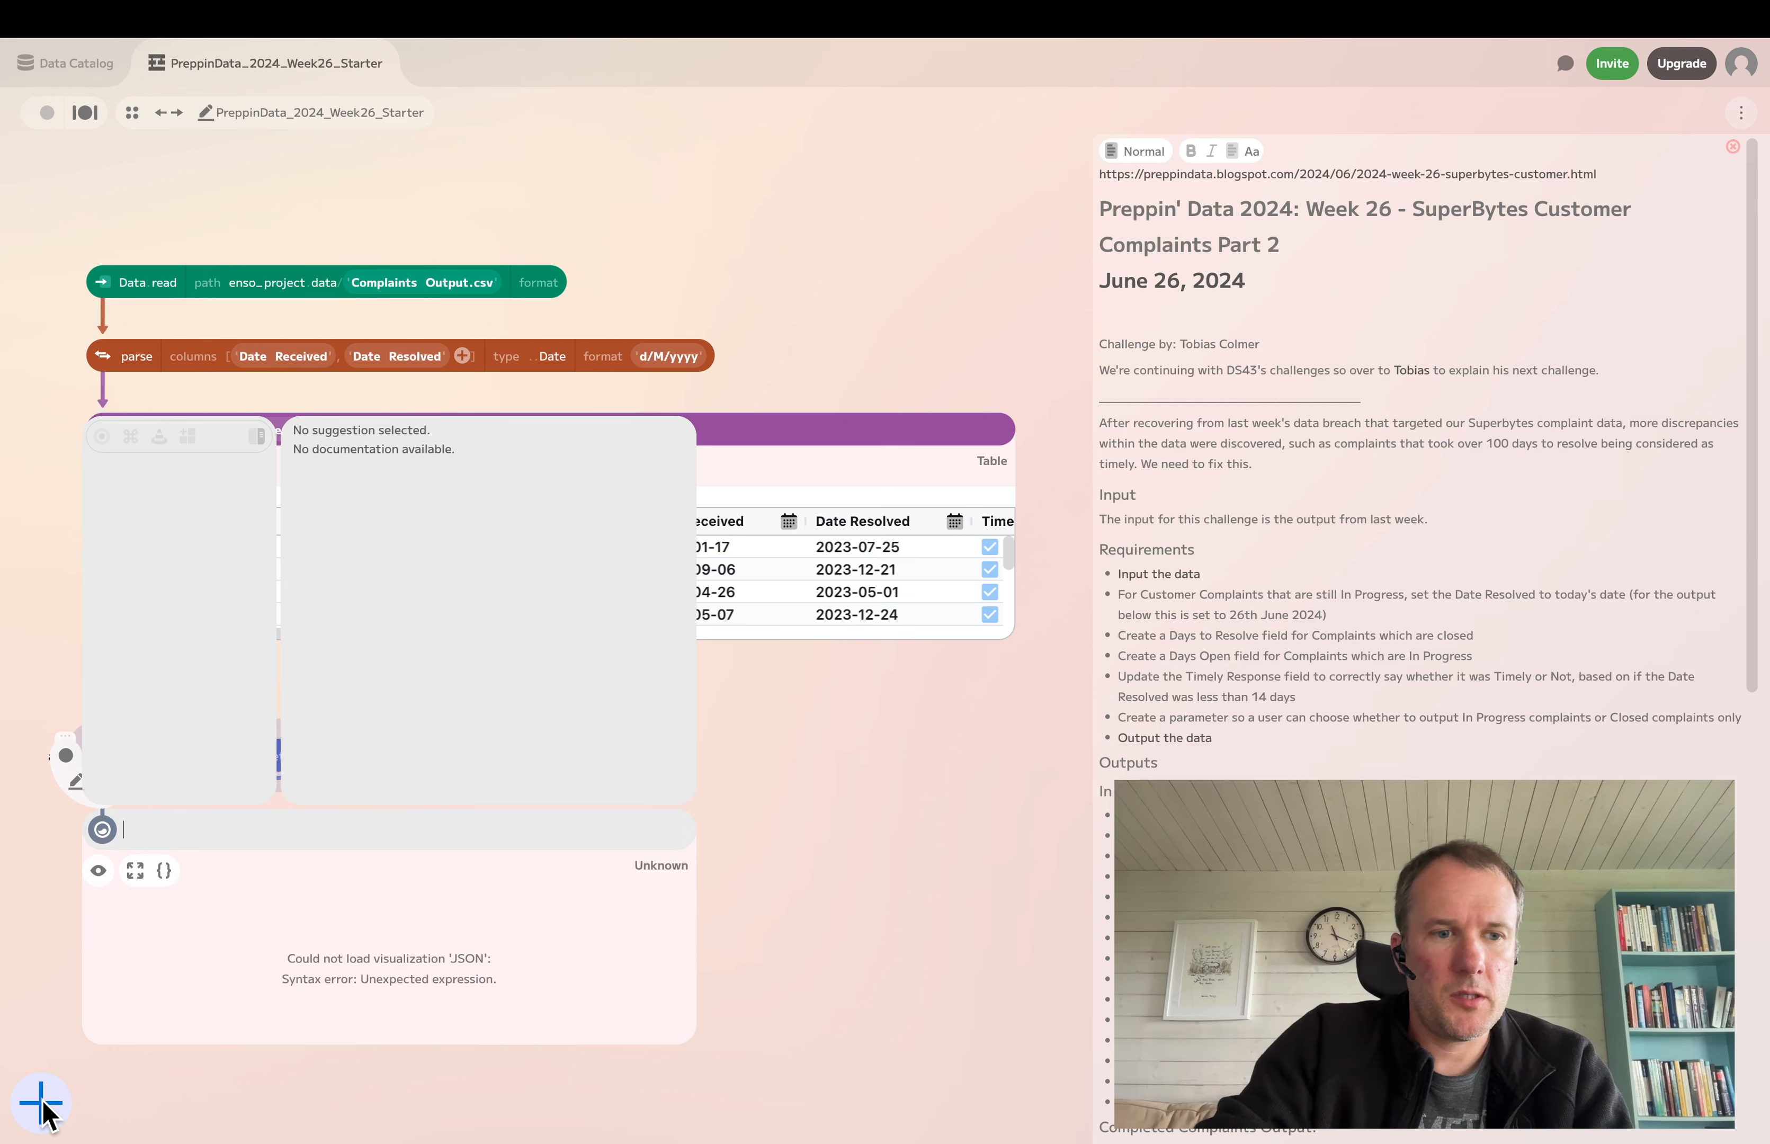
{"action": "type", "text": "date"}
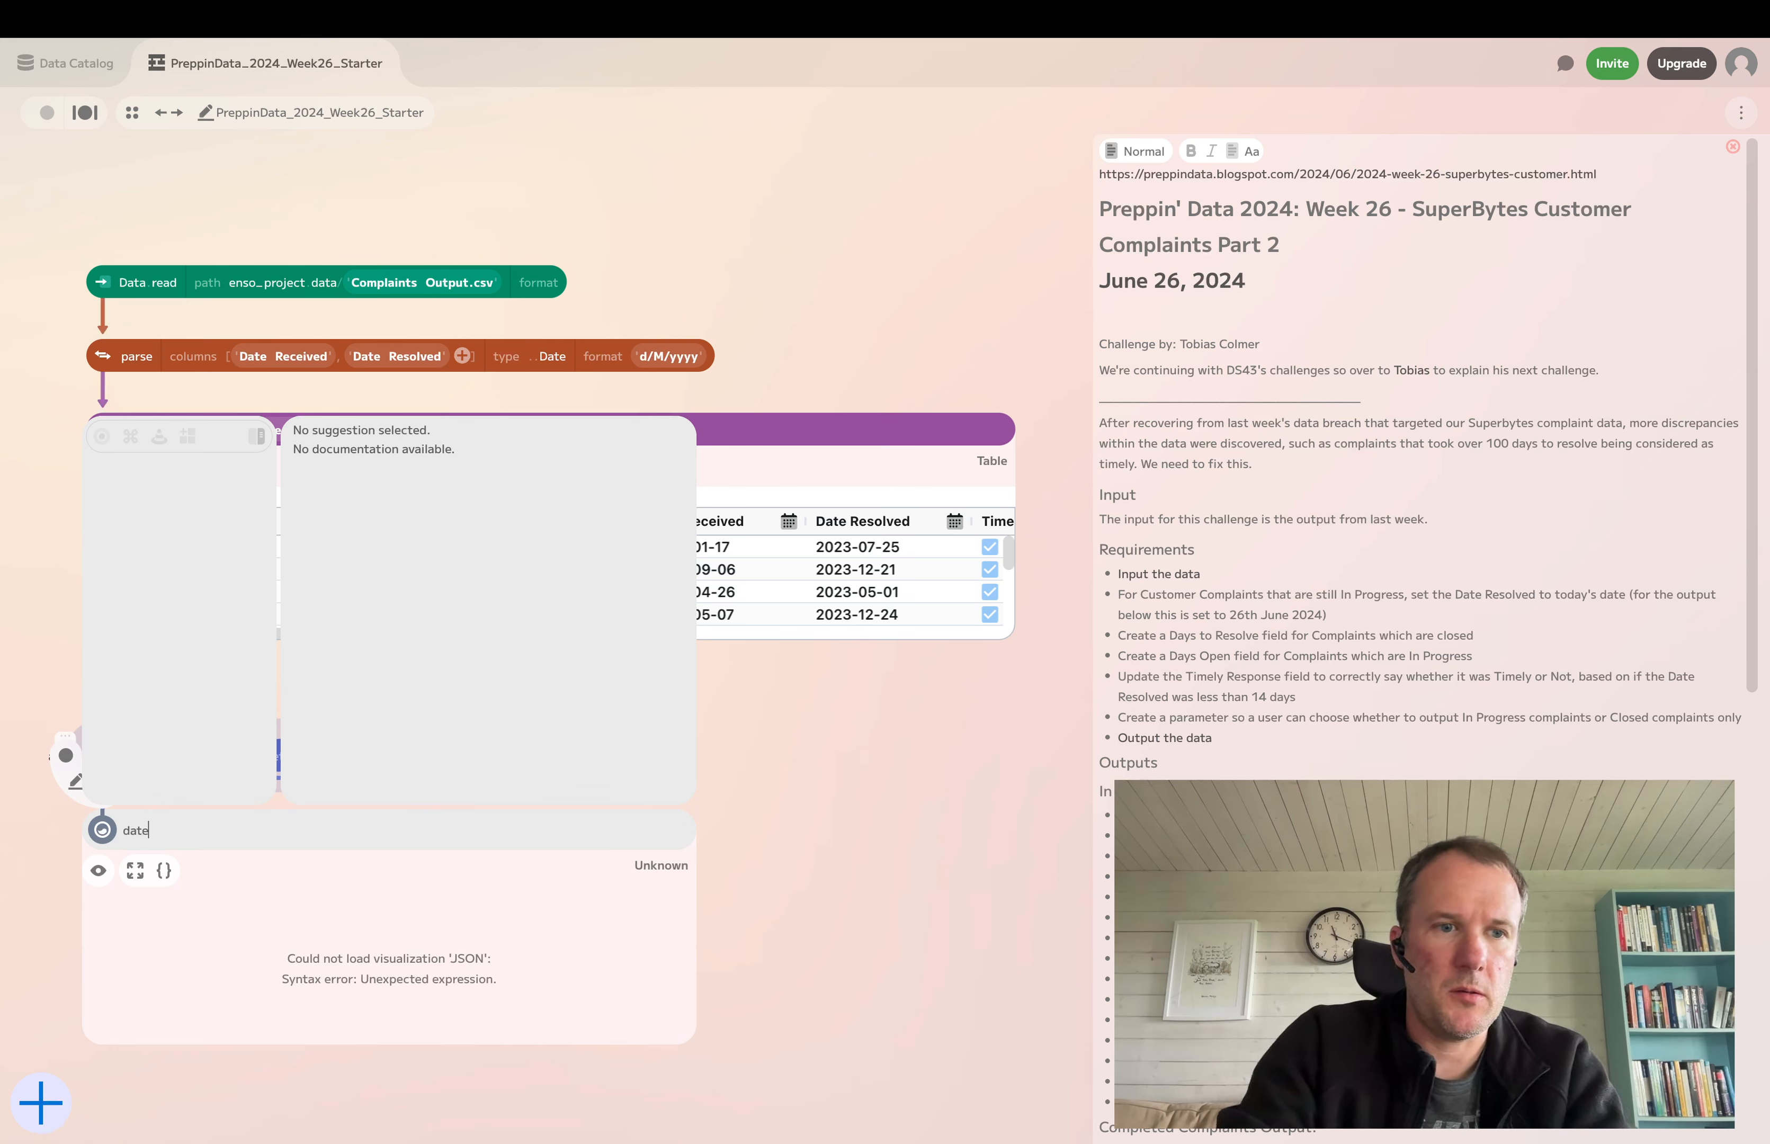
{"action": "type", "text": ".new"}
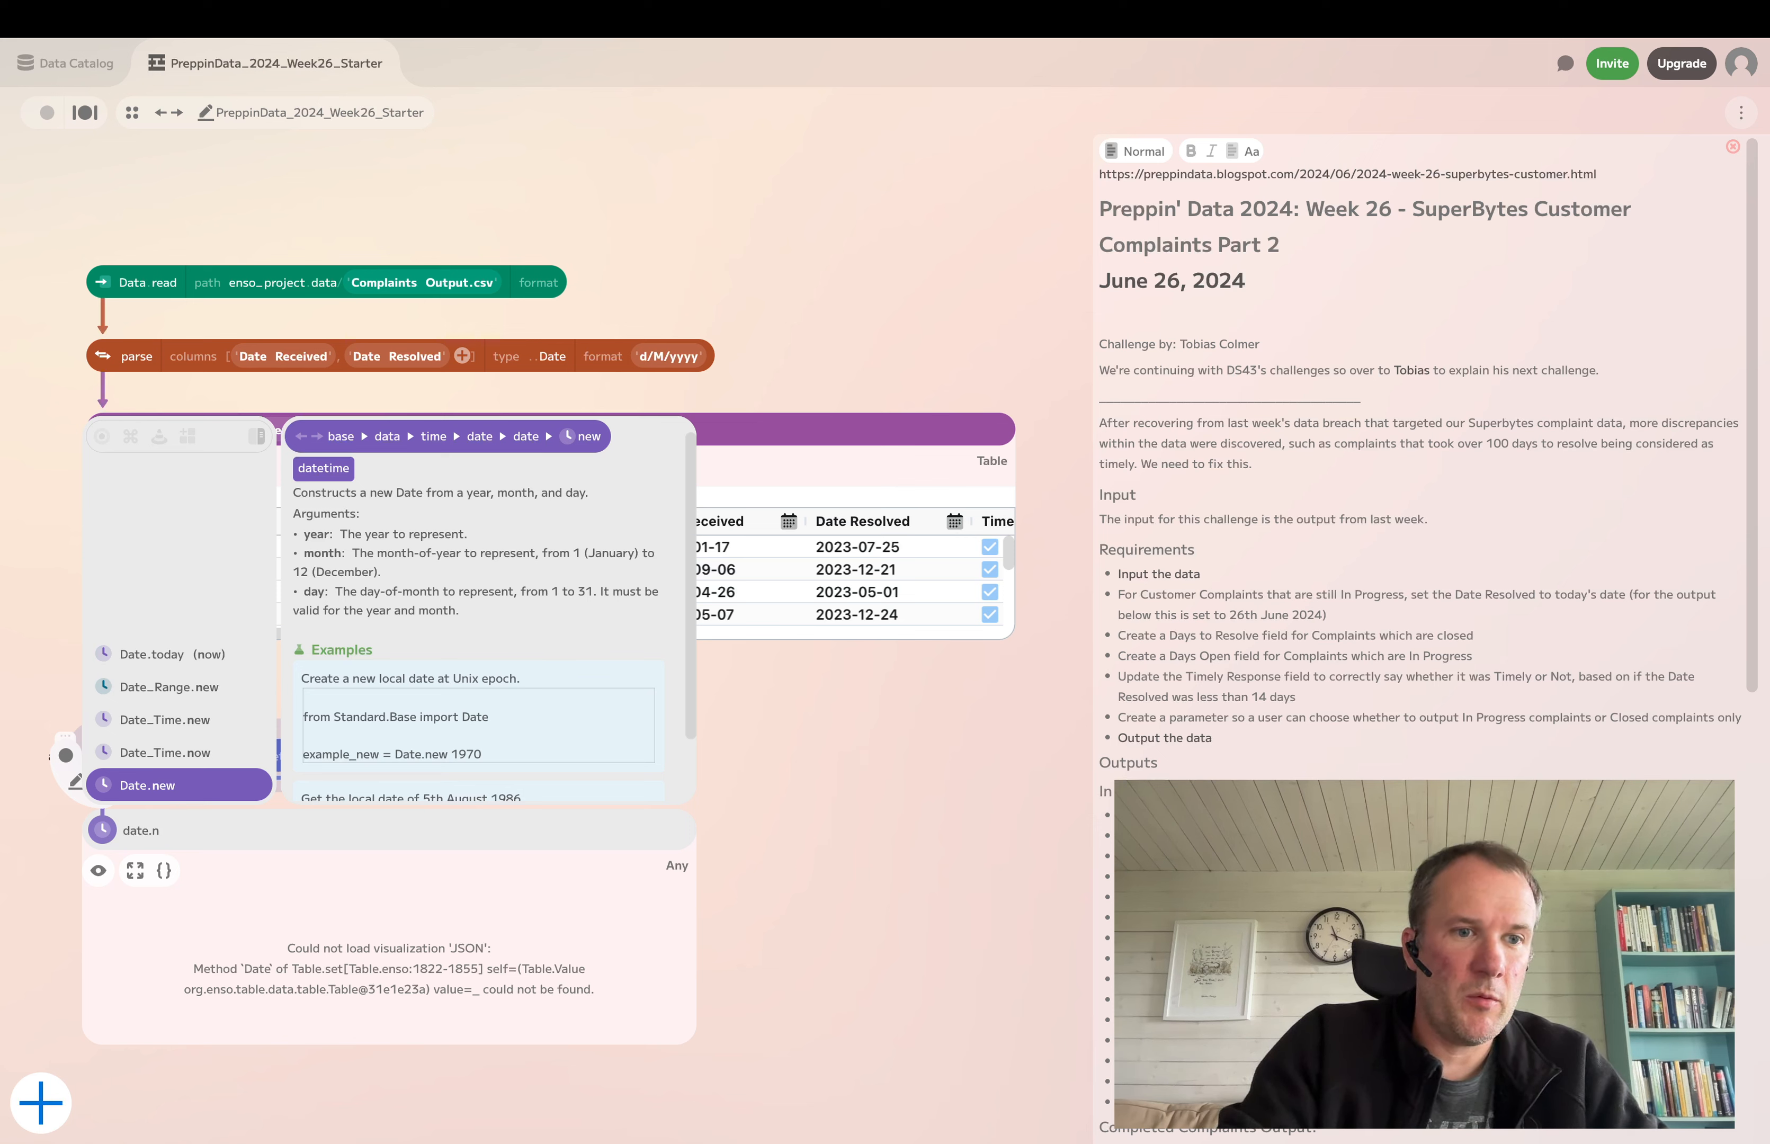
{"action": "key", "text": "BackSpace"}
{"action": "key", "text": "BackSpace"}
{"action": "key", "text": "BackSpace"}
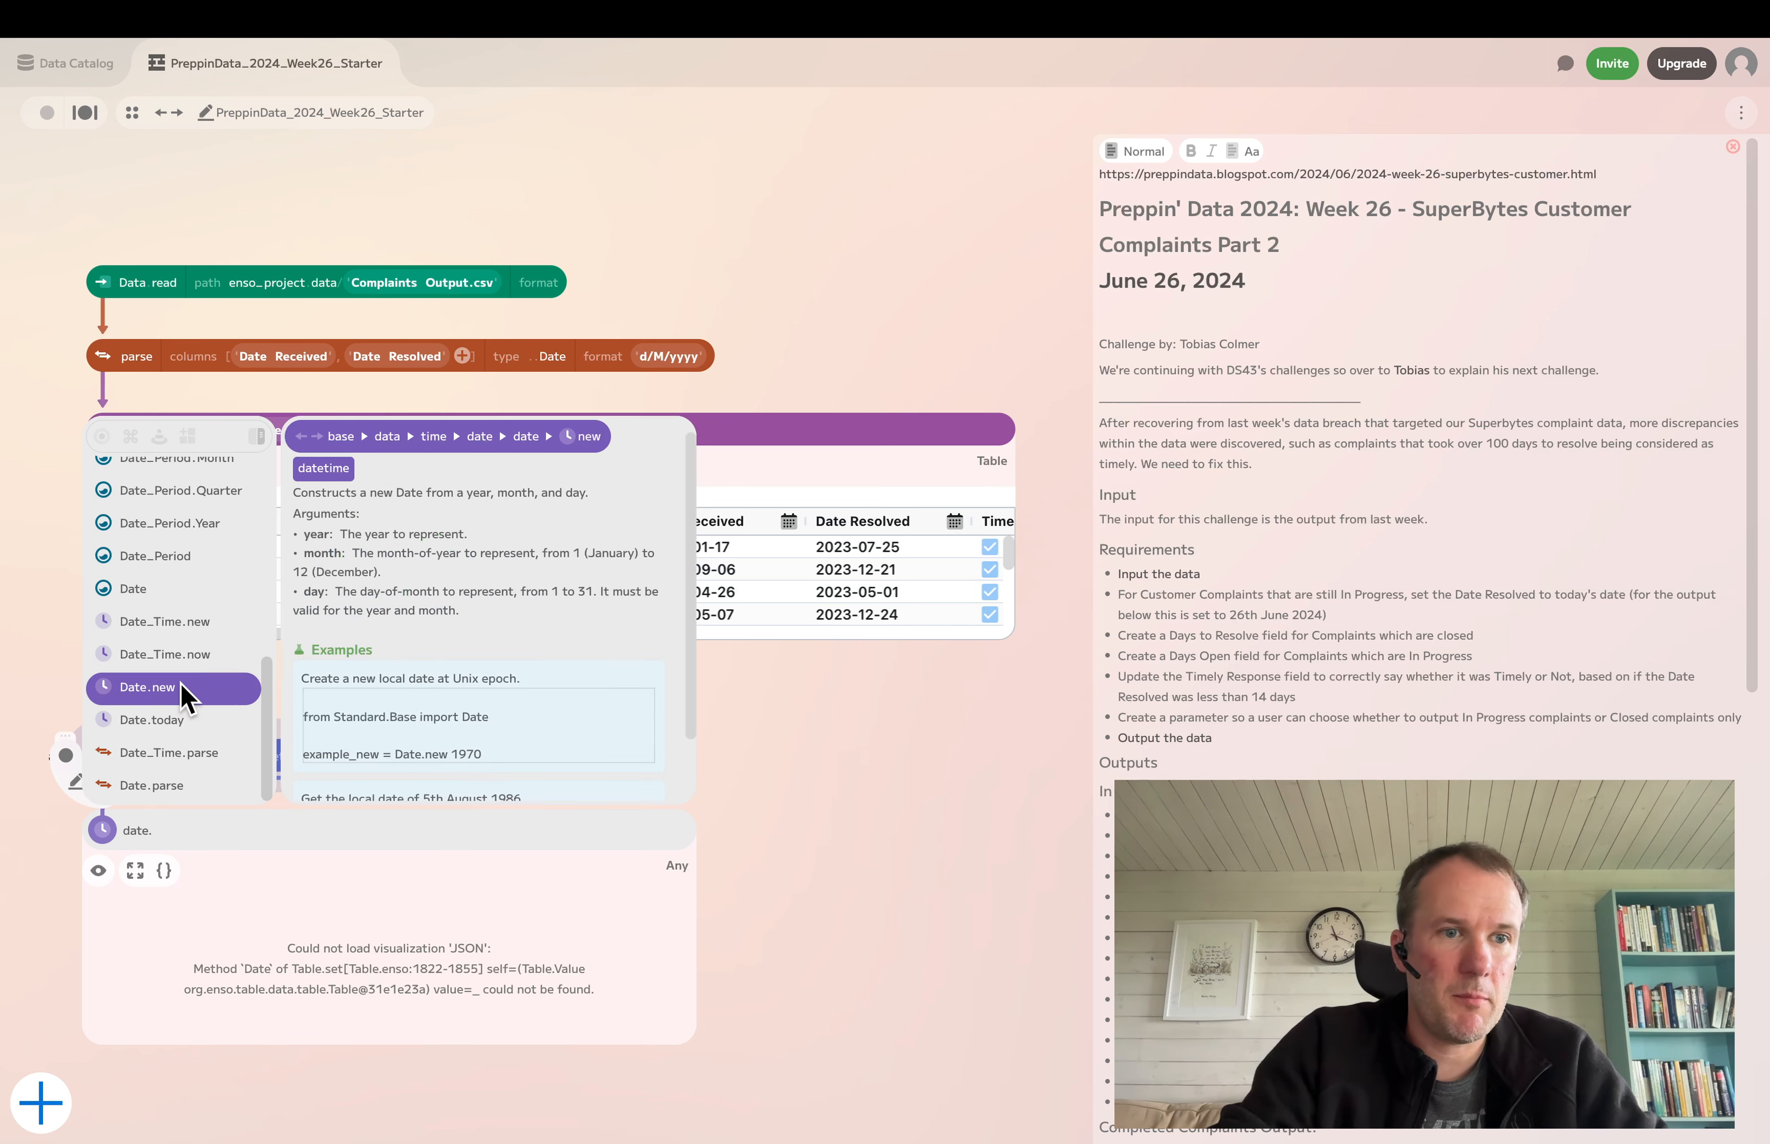
{"action": "left_click", "coordinate": [182, 683]}
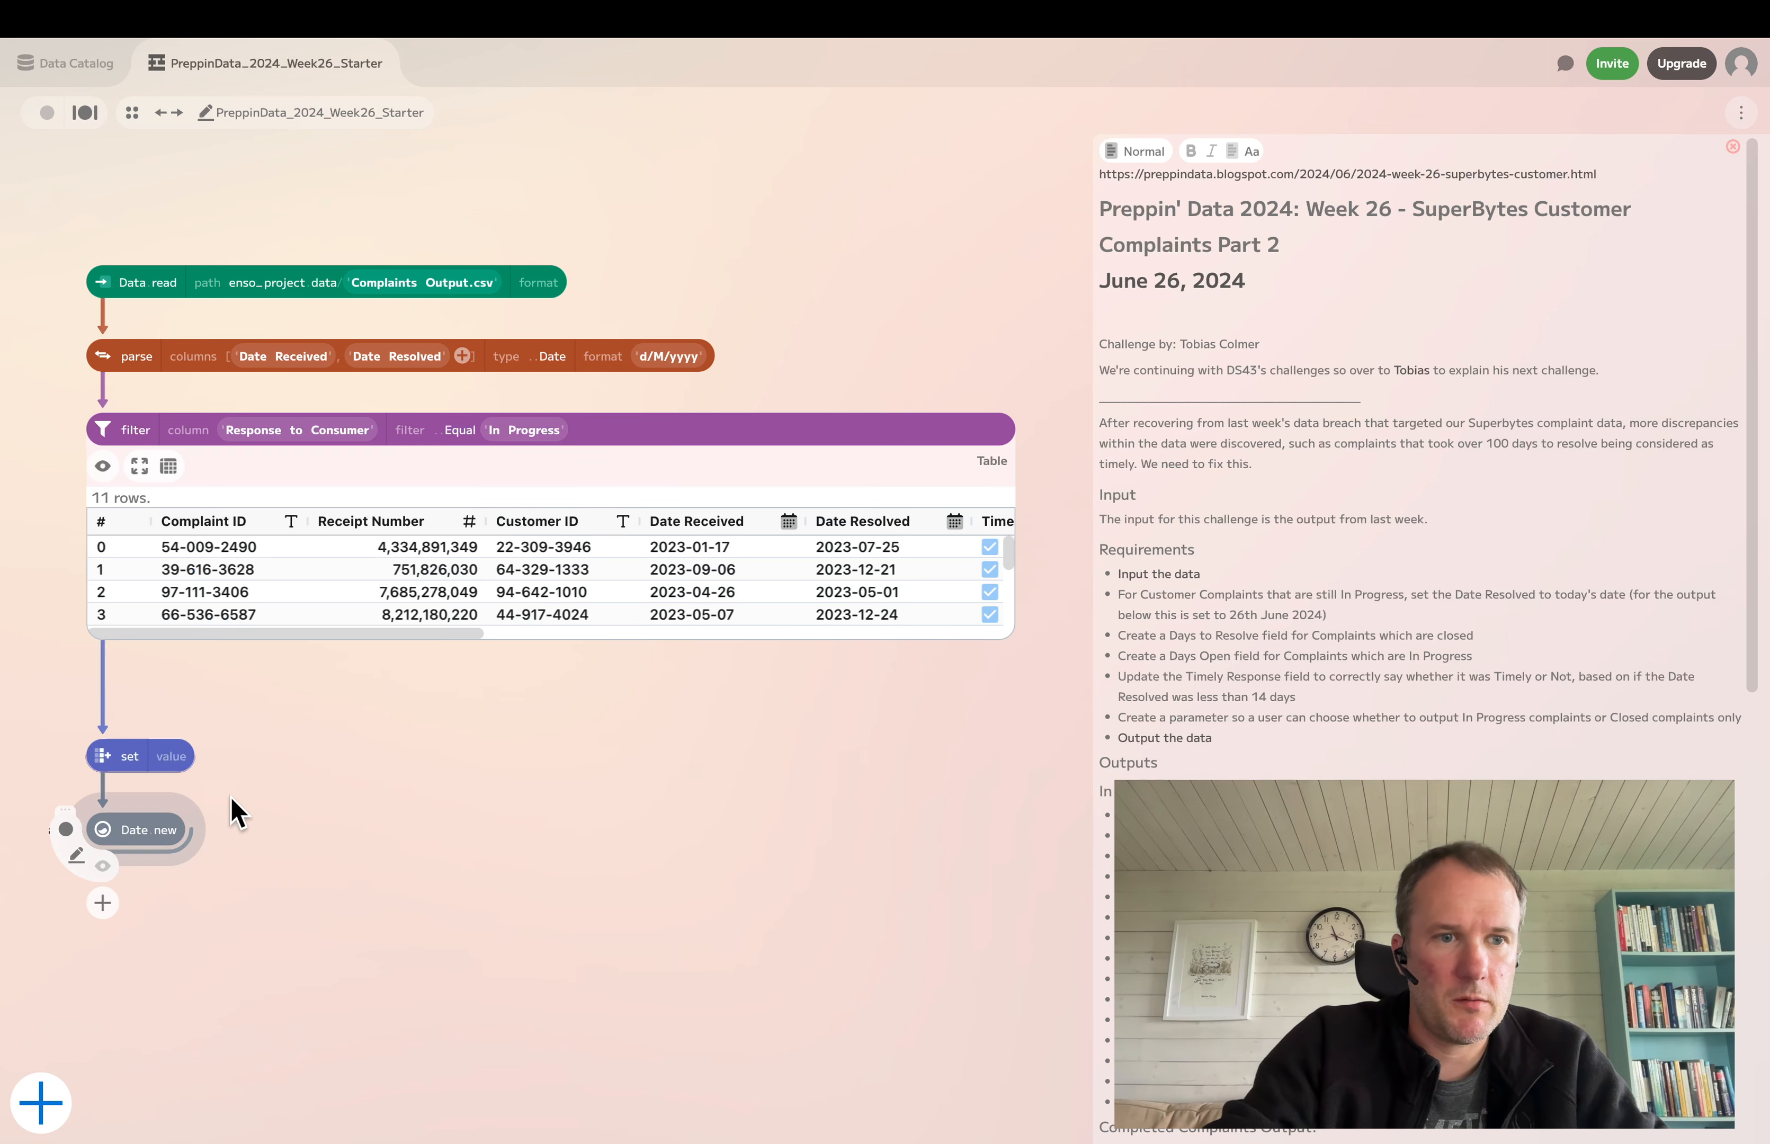
{"action": "left_click_drag", "start_coordinate": [105, 830], "coordinate": [387, 801]}
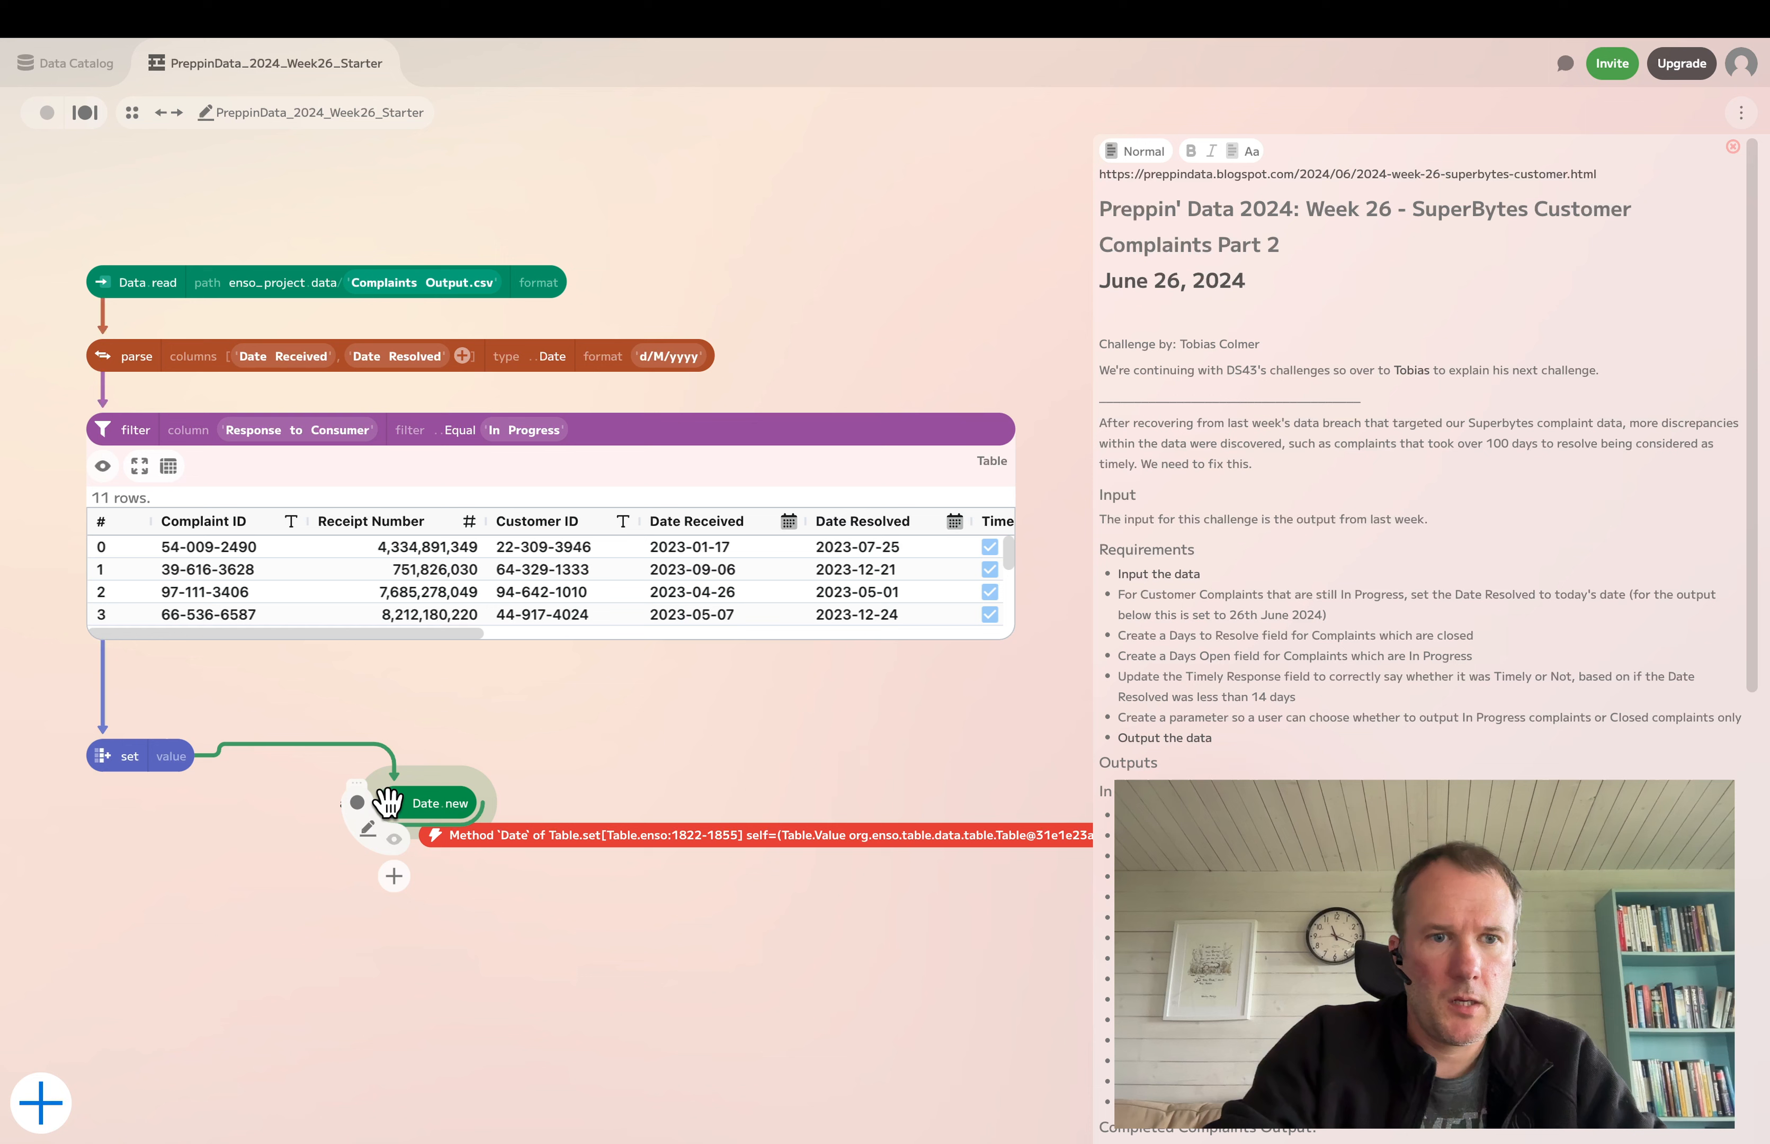
{"action": "left_click", "coordinate": [328, 745]}
{"action": "left_click", "coordinate": [329, 768]}
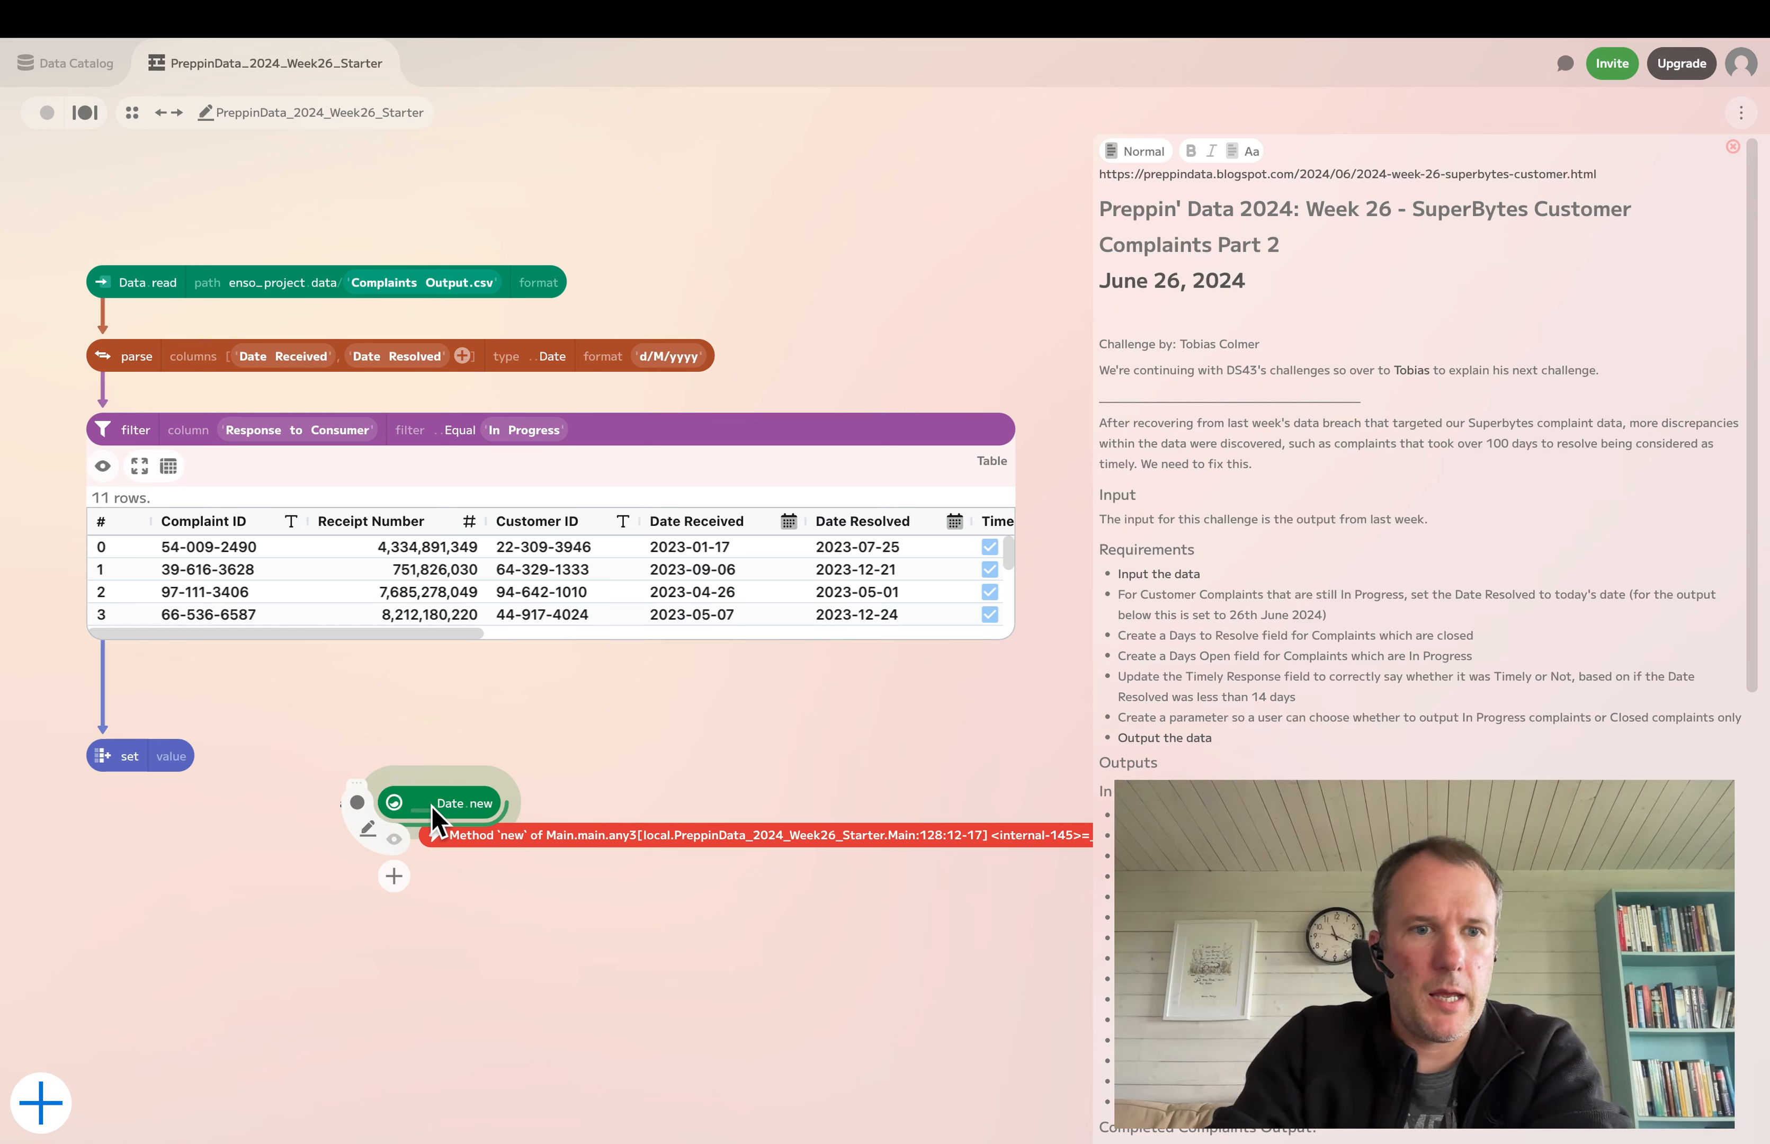
{"action": "double_click", "coordinate": [409, 802]}
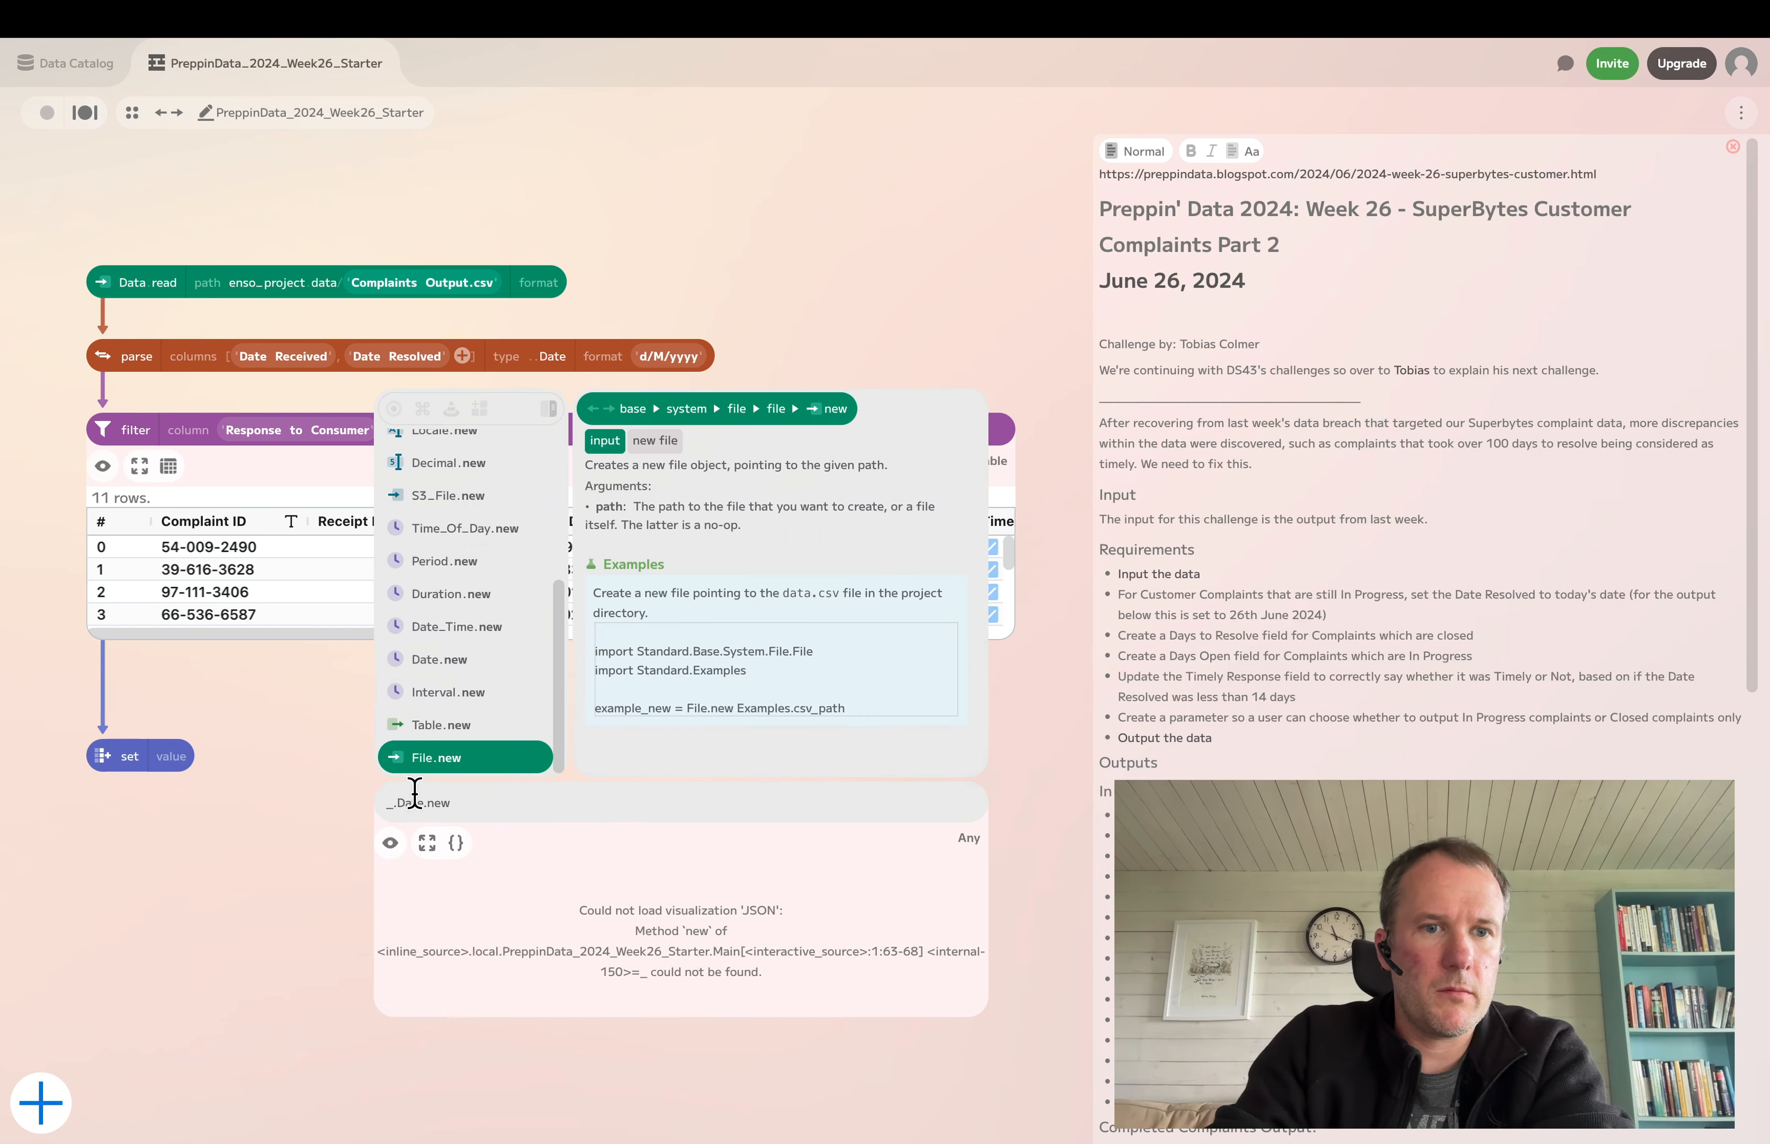
{"action": "double_click", "coordinate": [400, 802]}
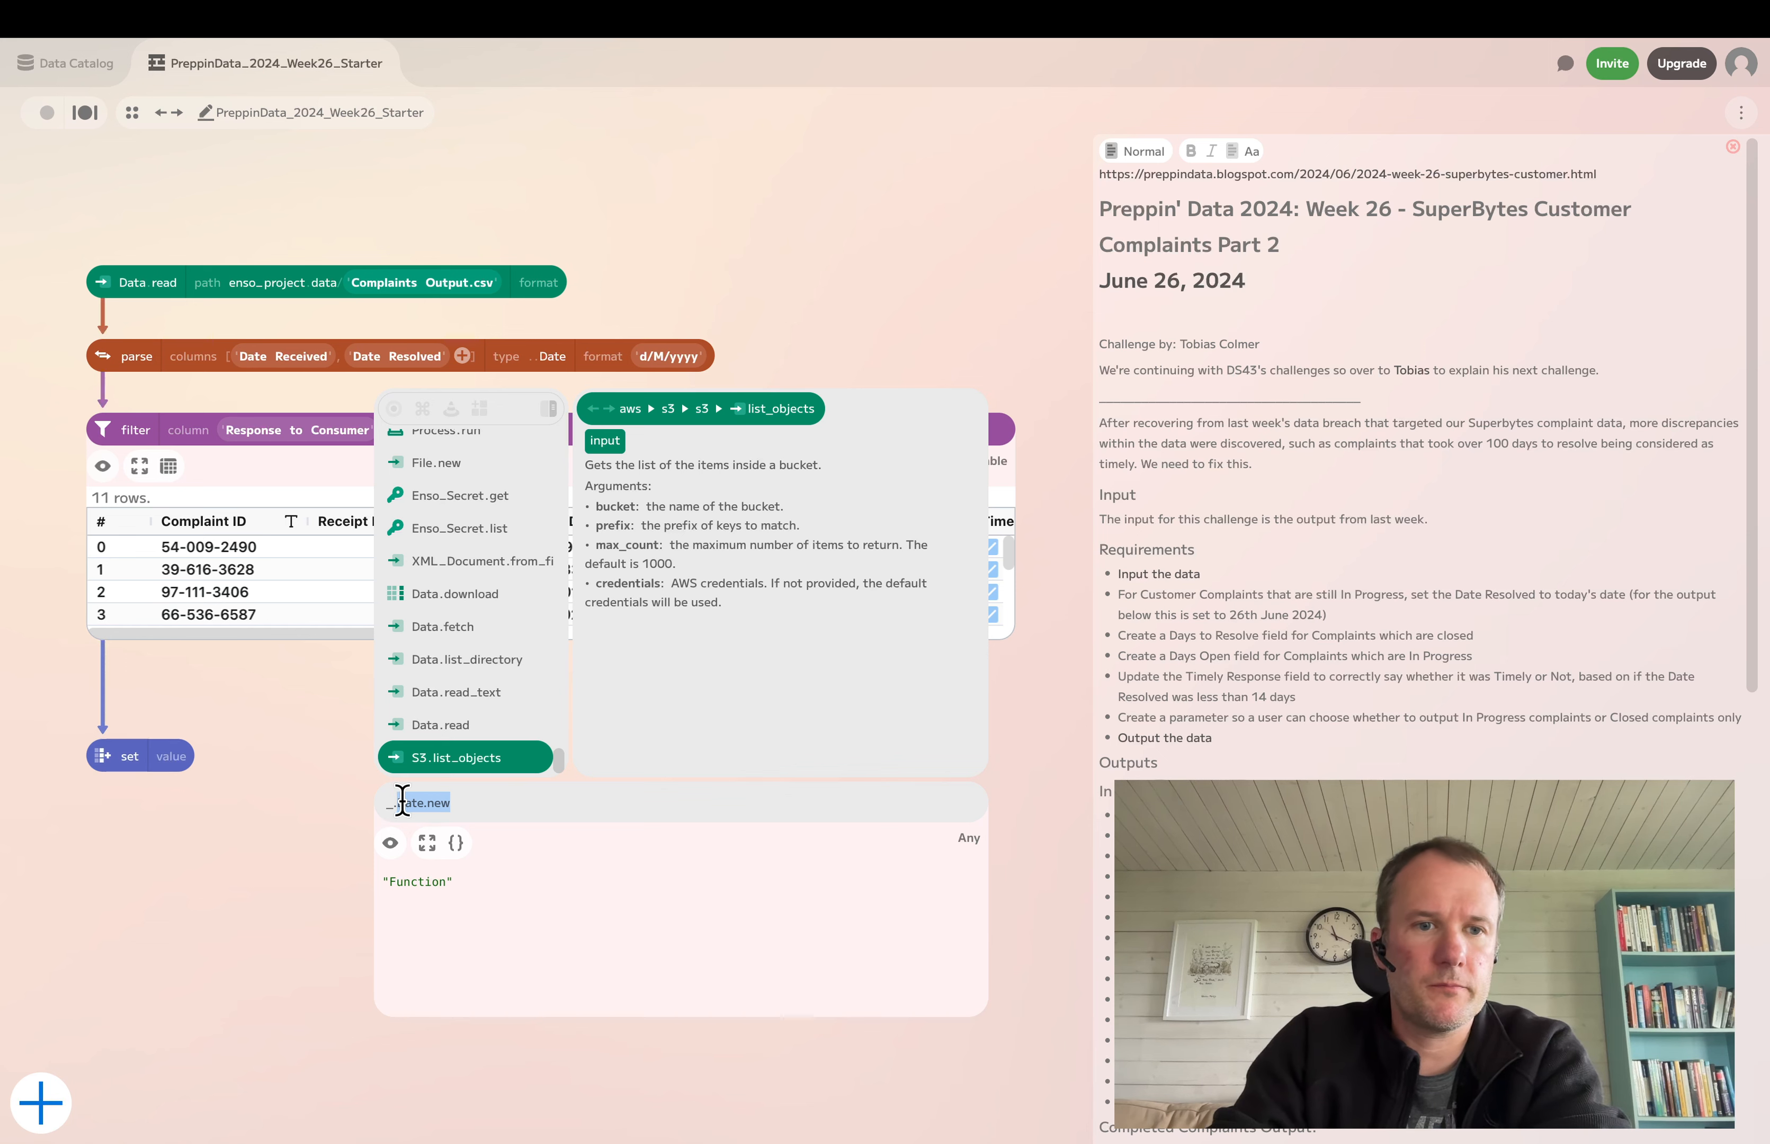
{"action": "left_click", "coordinate": [402, 801]}
{"action": "left_click", "coordinate": [350, 813]}
{"action": "left_click", "coordinate": [396, 809]}
{"action": "key", "text": "Delete"}
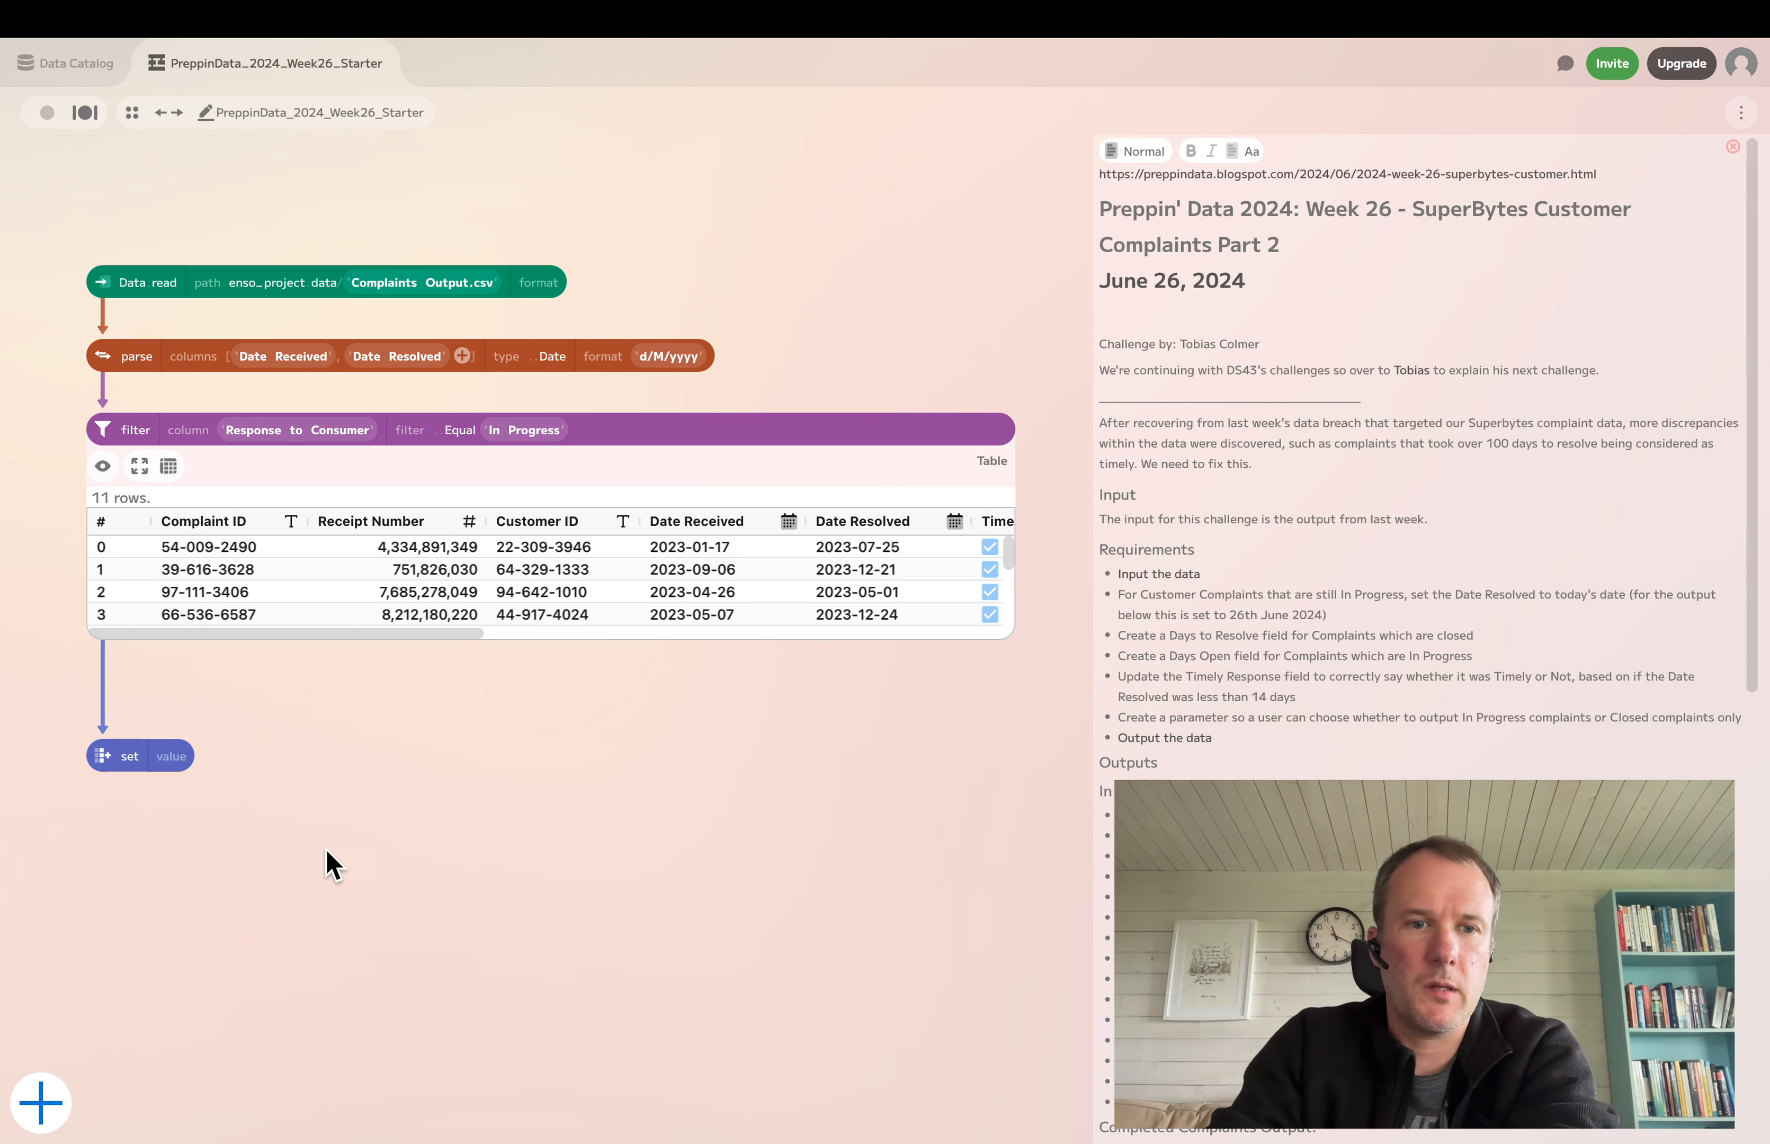
Add a standalone Date new component set to year 2024, month 6, day 26 and place it near the set component
{"action": "left_click", "coordinate": [41, 1104]}
{"action": "type", "text": "da"}
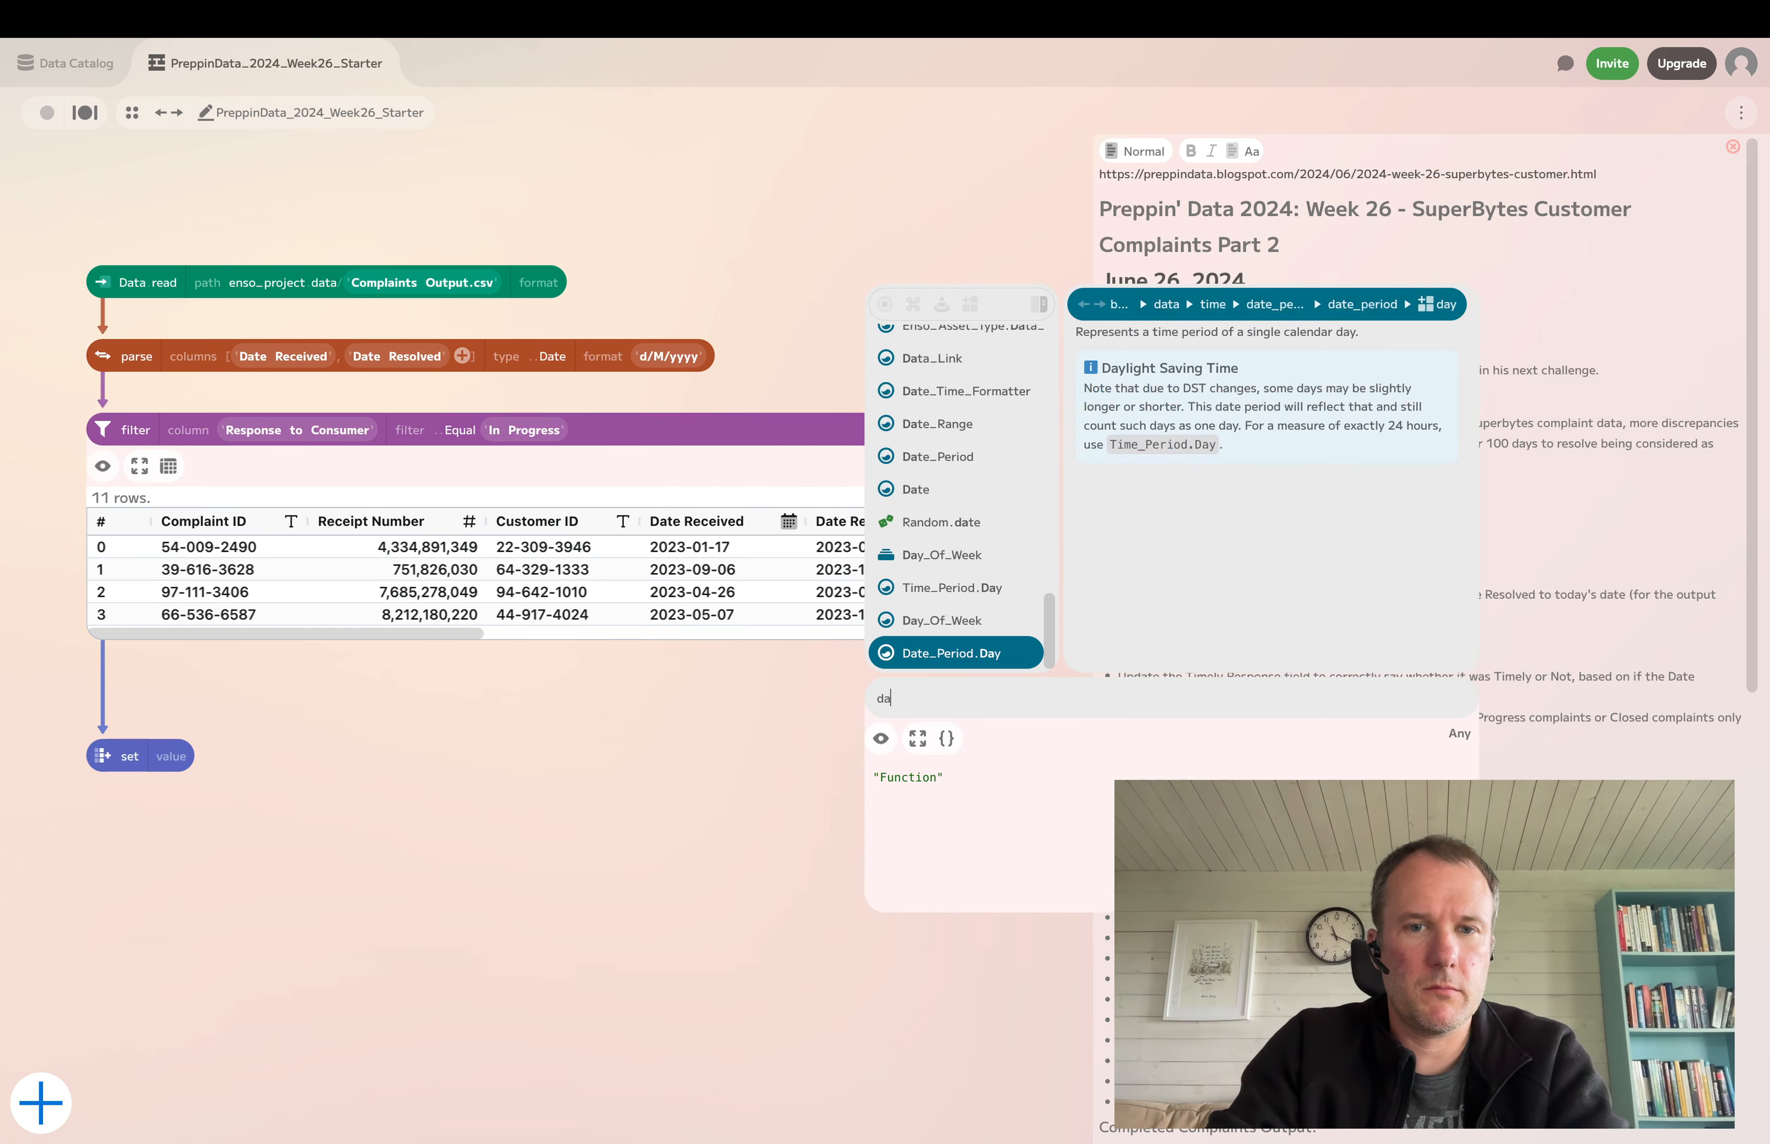
{"action": "type", "text": "te.new"}
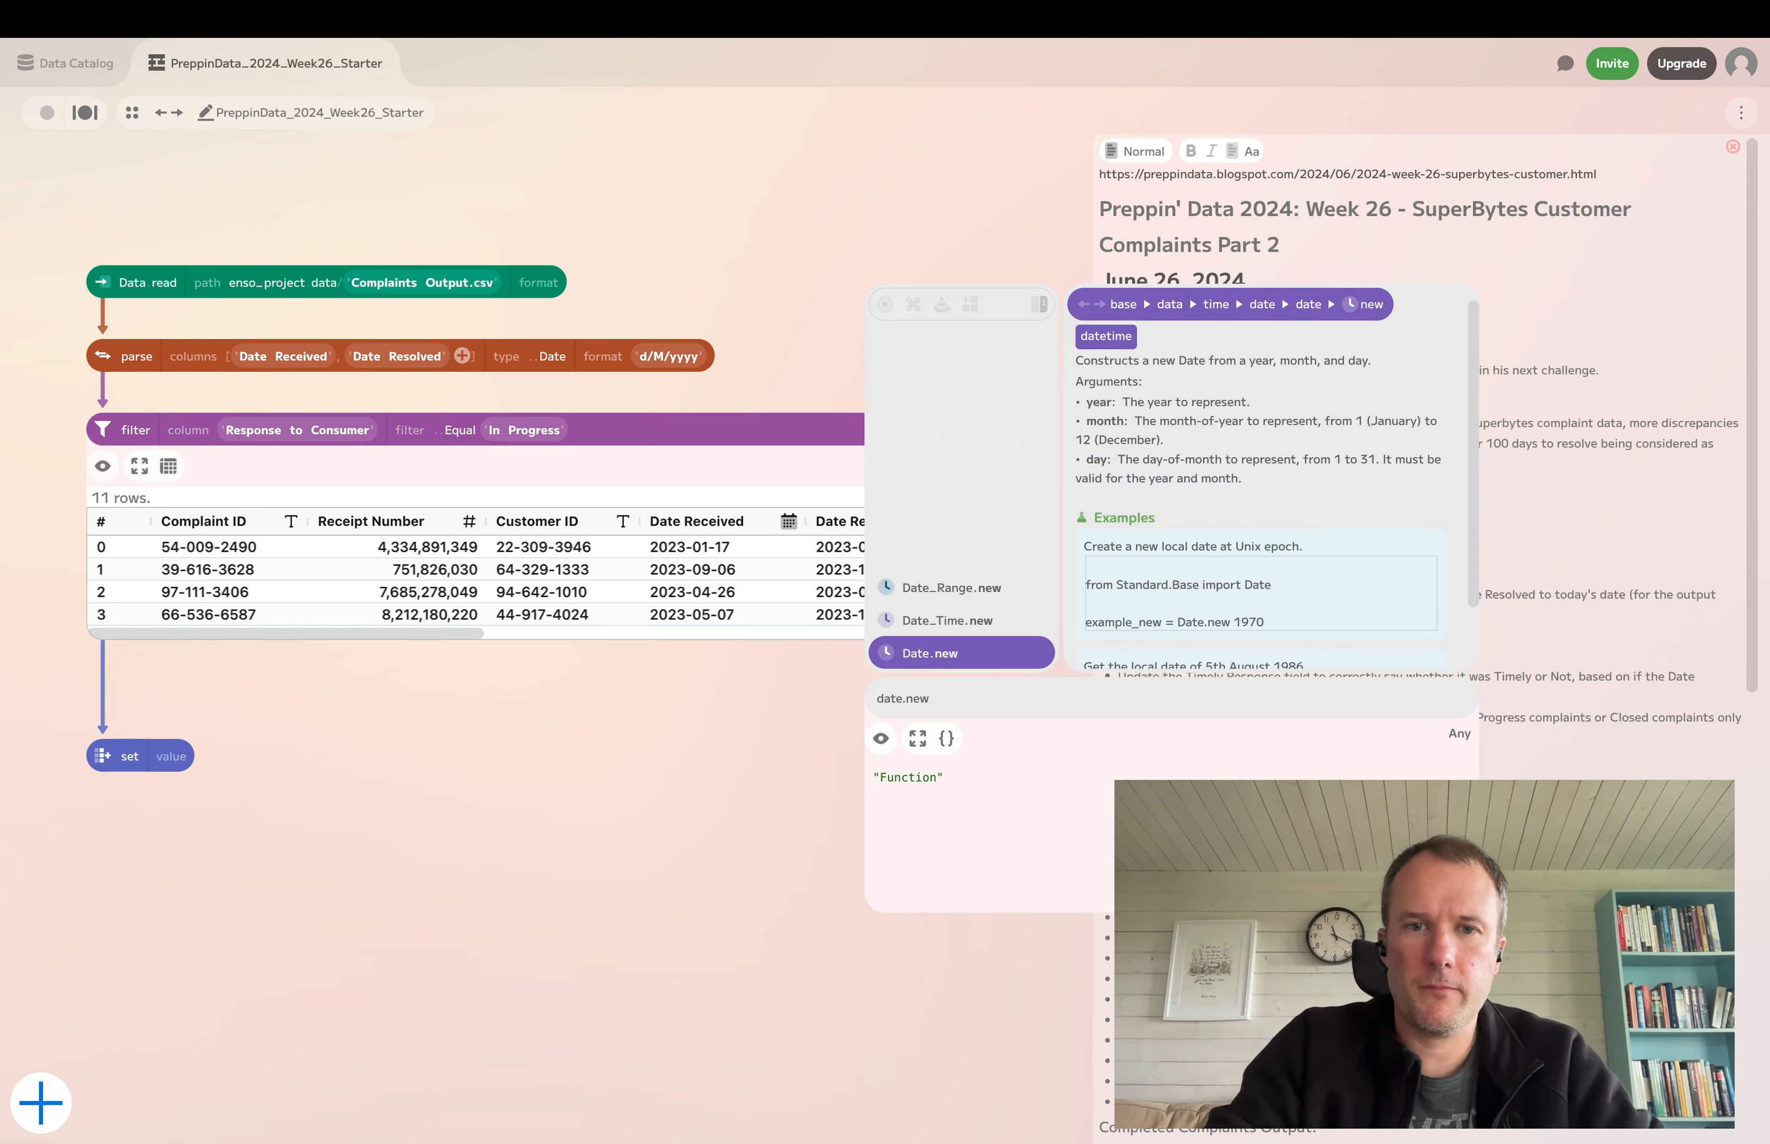
{"action": "key", "text": "Return"}
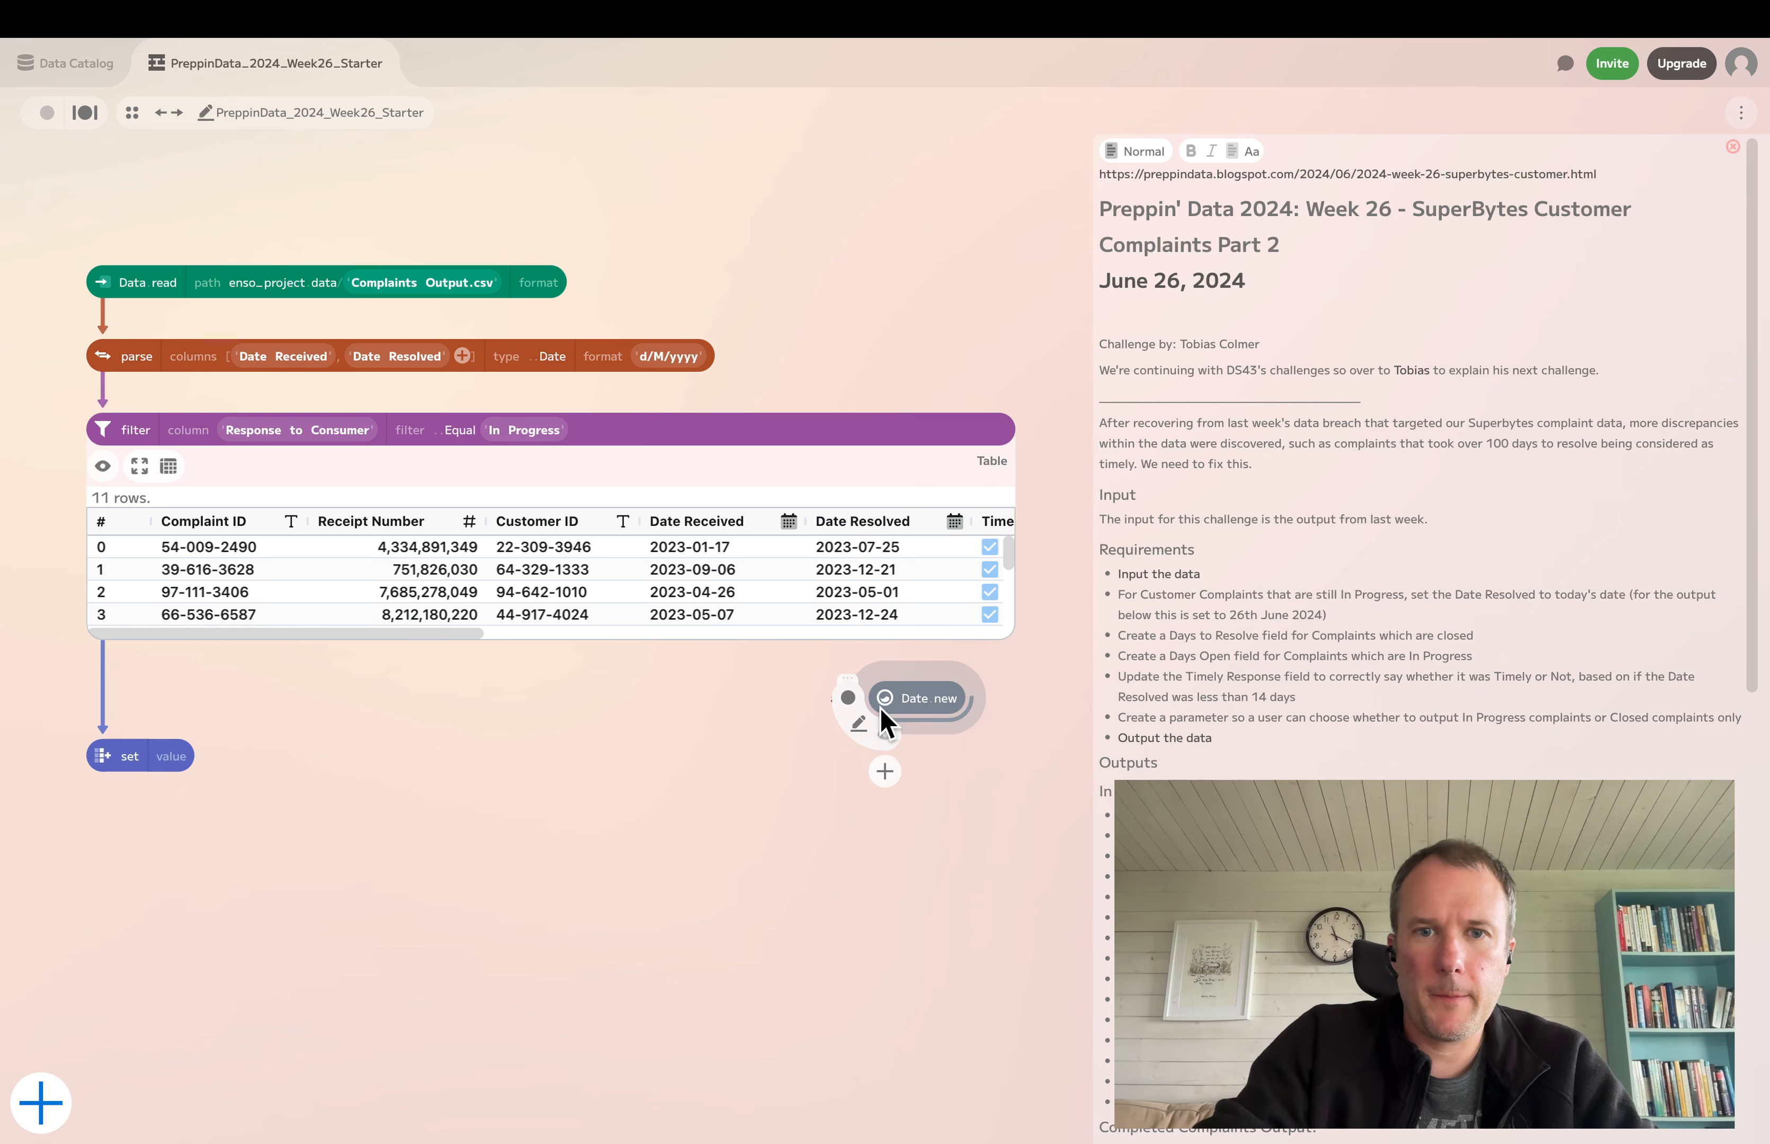
{"action": "left_click_drag", "start_coordinate": [885, 725], "coordinate": [450, 740]}
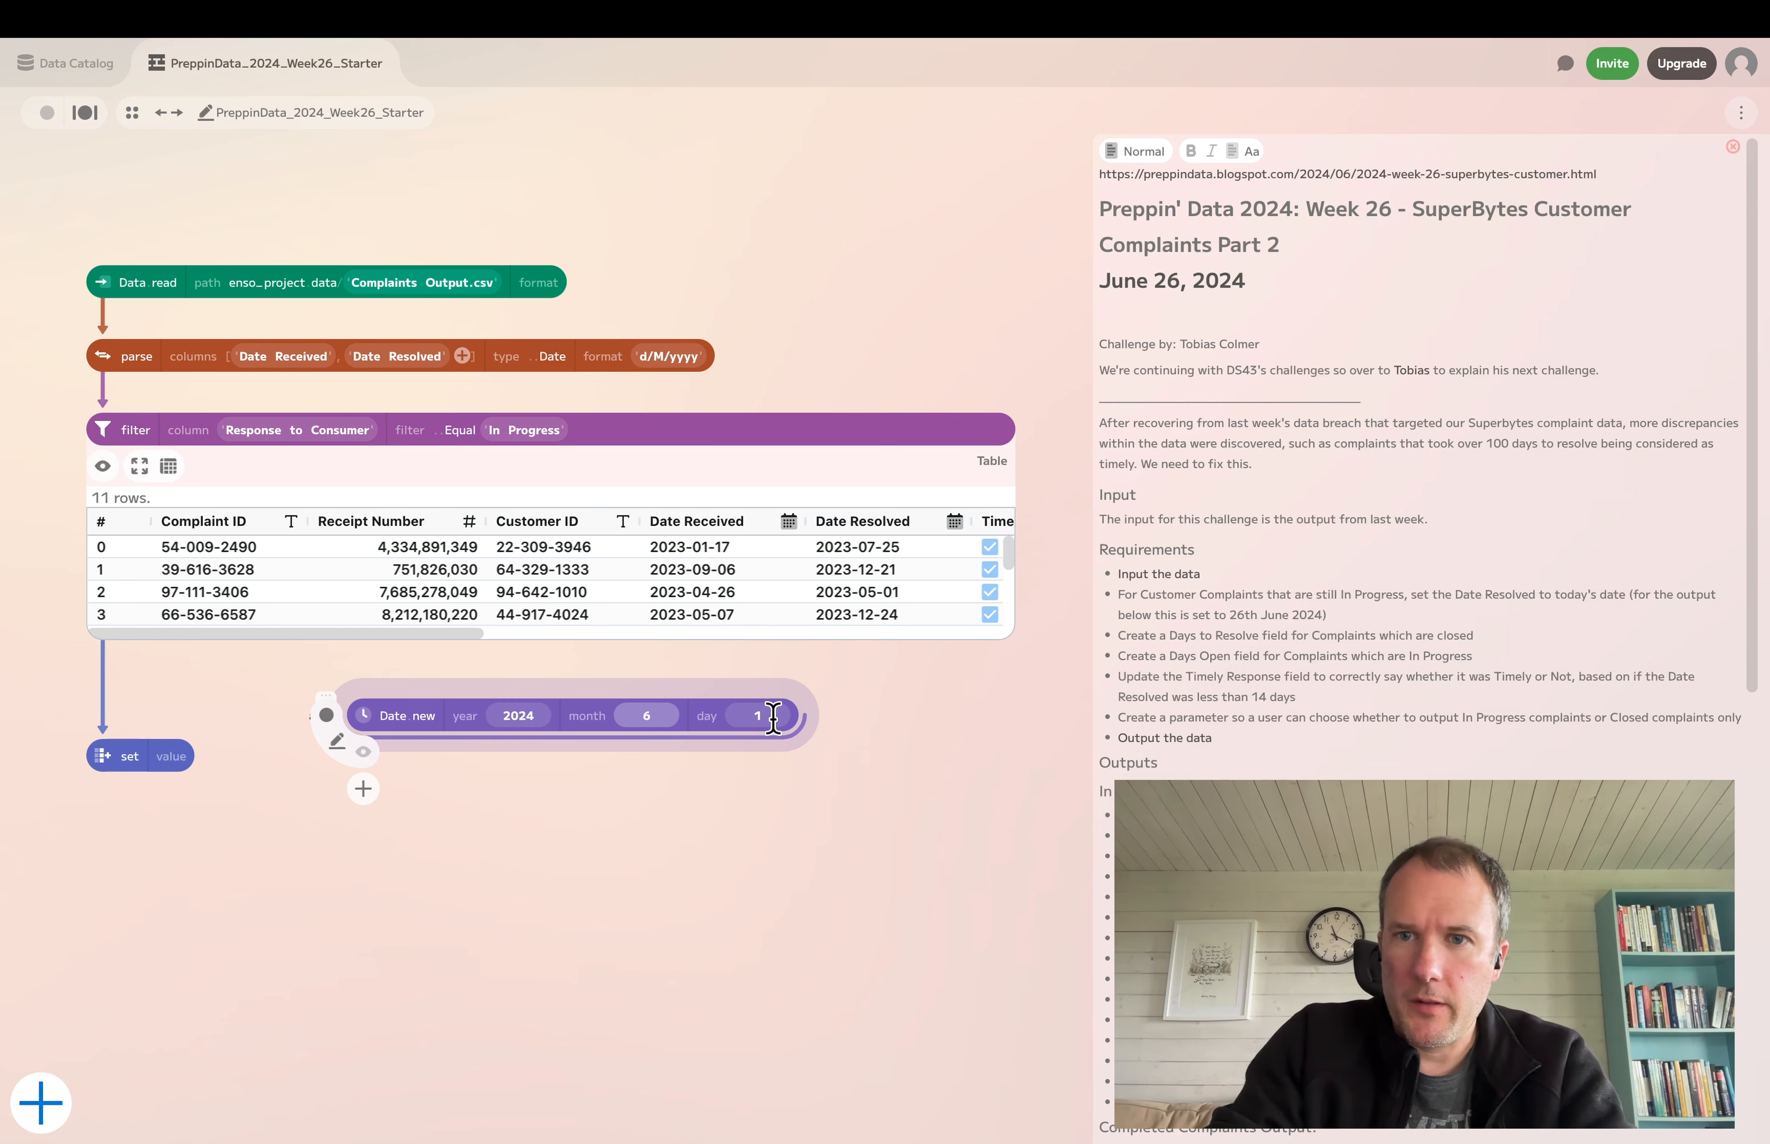
{"action": "key", "text": "Return"}
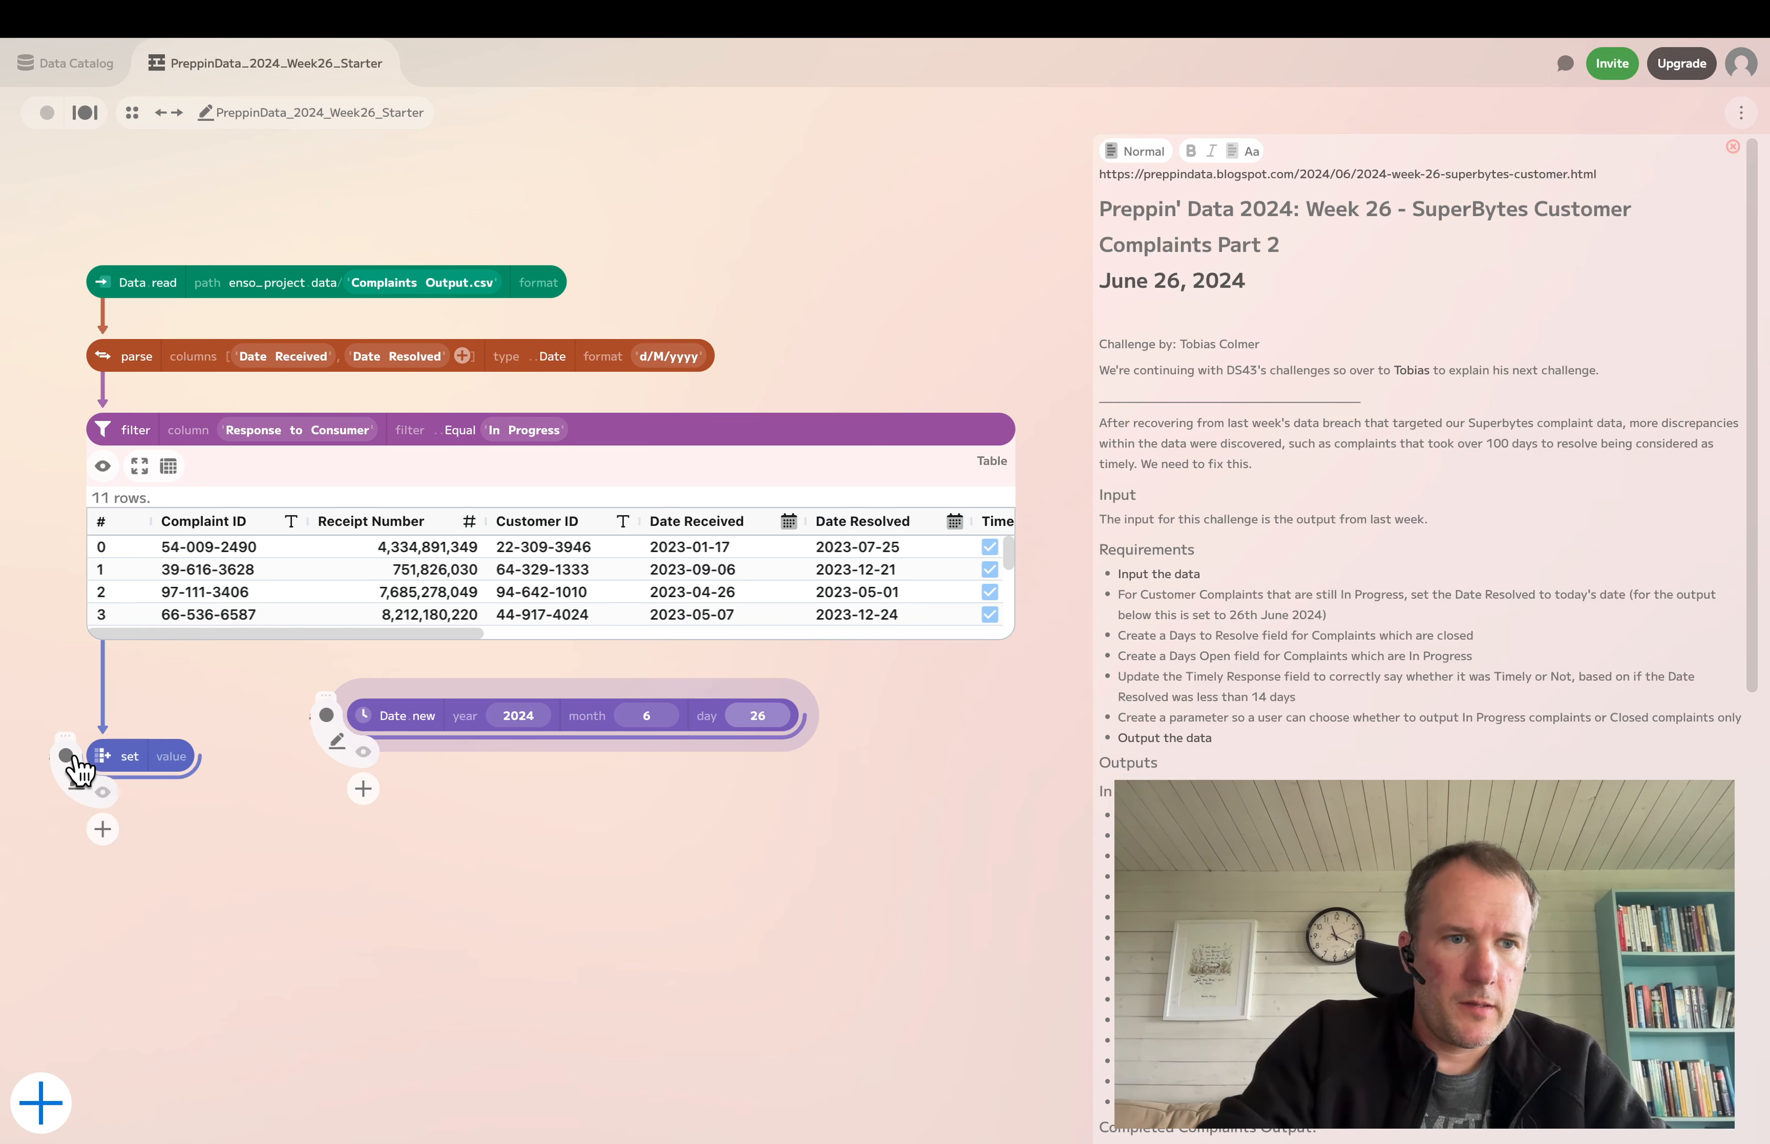
Move the set component lower and connect the Date new output to its value argument, with the date component placed just above it
{"action": "mouse_move", "coordinate": [74, 759]}
{"action": "left_mouse_down"}
{"action": "mouse_move", "coordinate": [94, 818]}
{"action": "mouse_move", "coordinate": [94, 787]}
{"action": "left_mouse_up"}
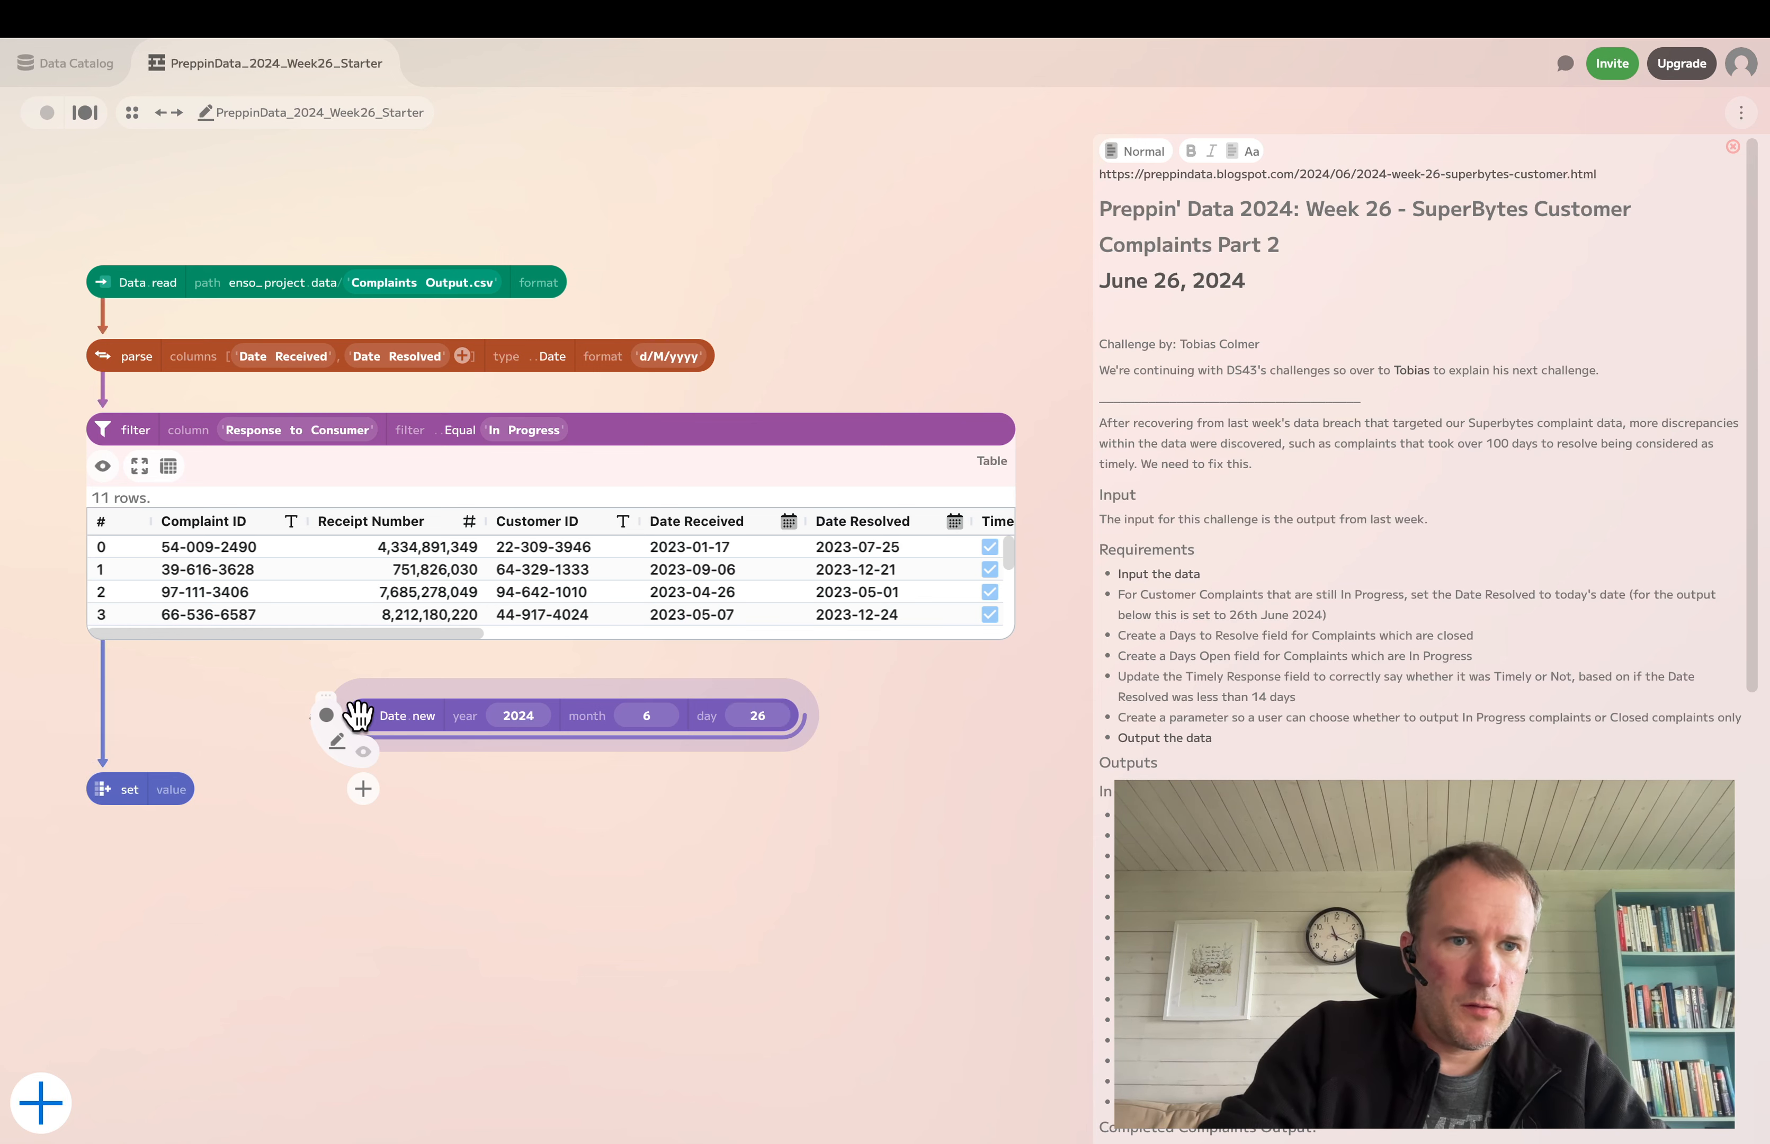
{"action": "left_click_drag", "start_coordinate": [356, 715], "coordinate": [179, 807]}
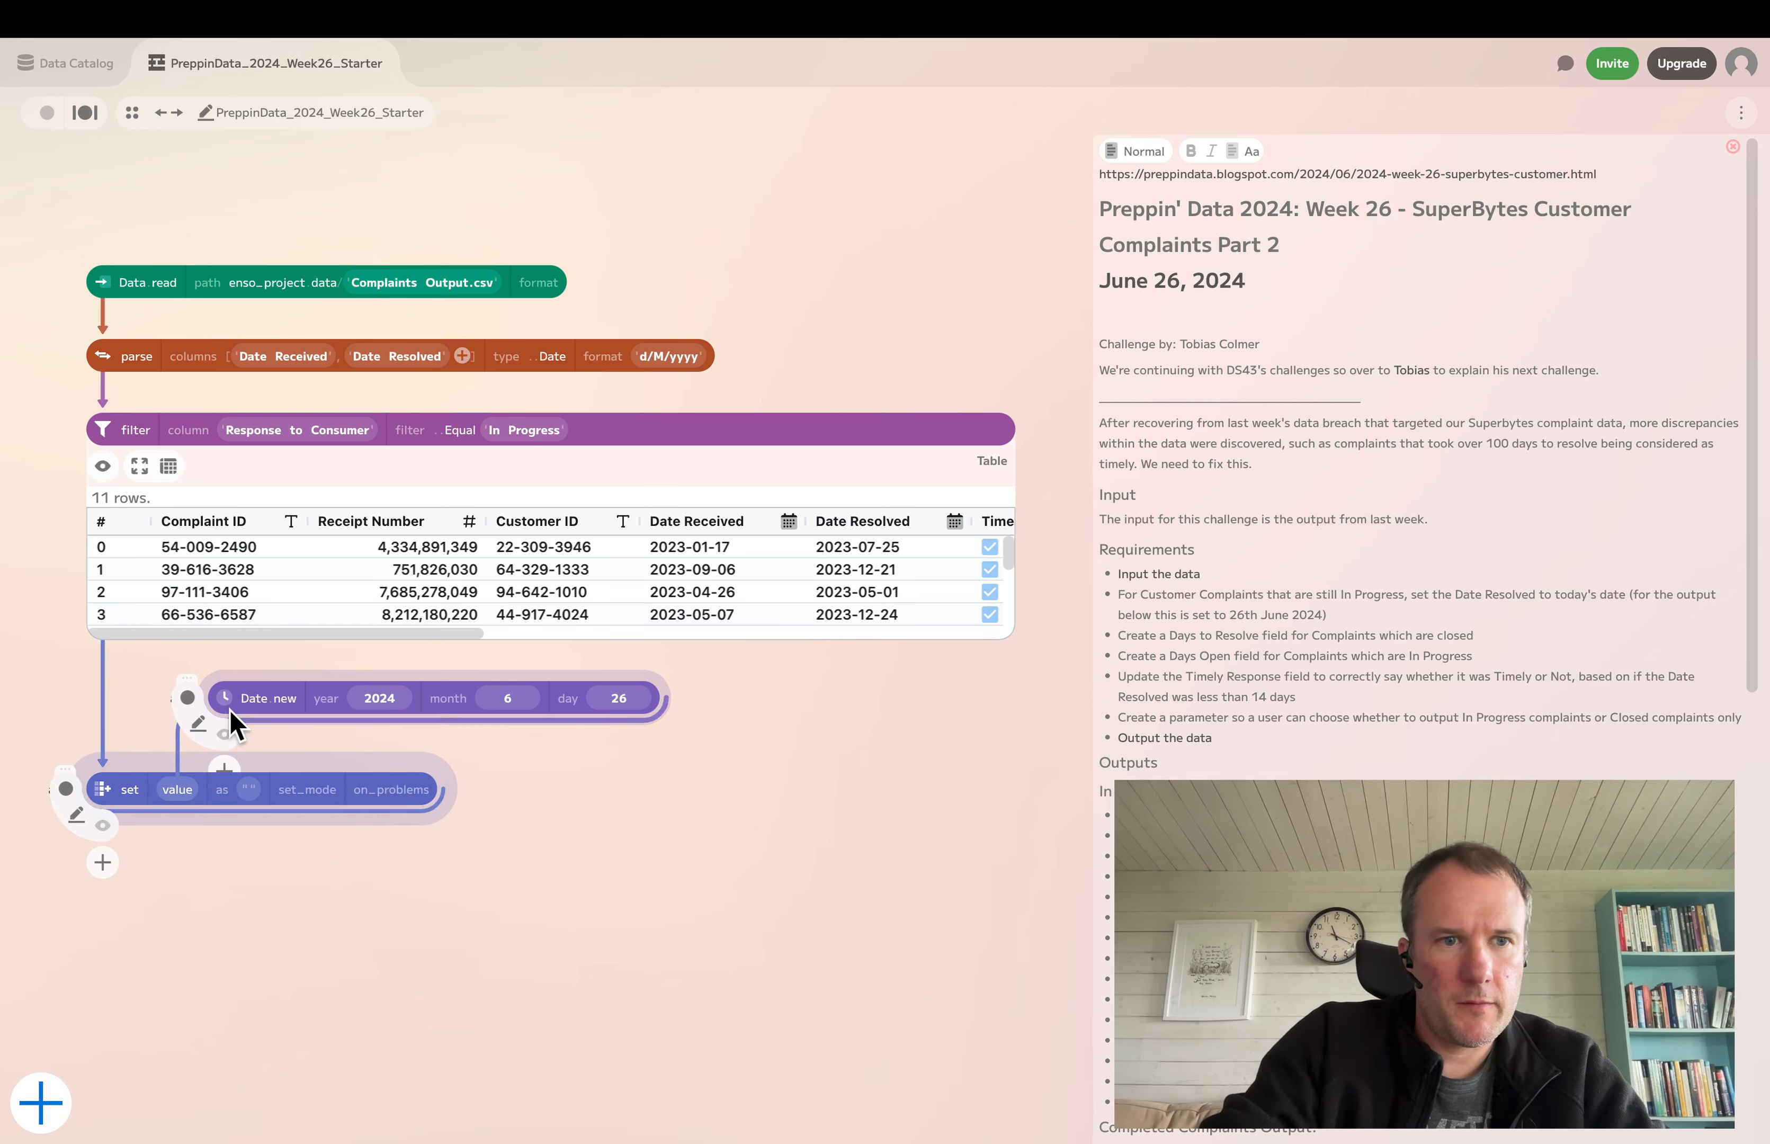
{"action": "left_click_drag", "start_coordinate": [224, 698], "coordinate": [164, 695]}
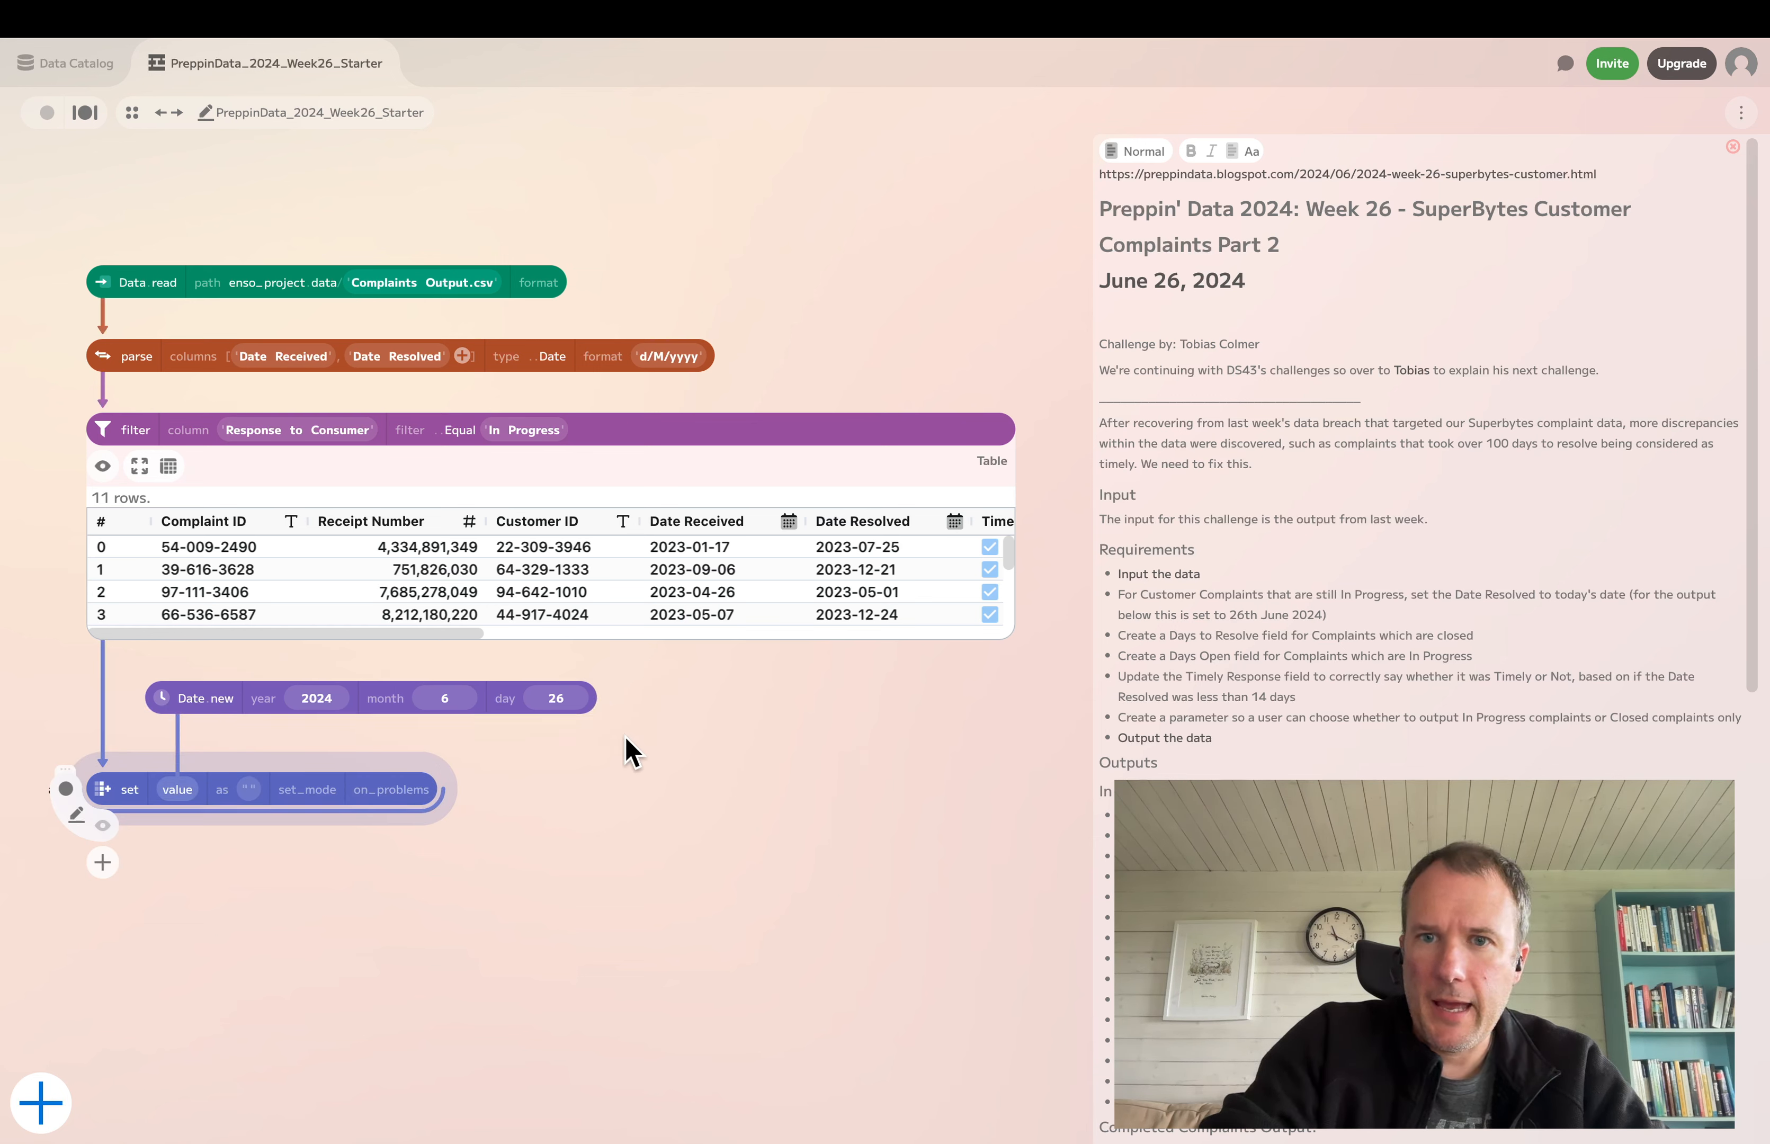
Name the set component's target column "Date Received" and show its table preview, widened to include both date columns
{"action": "left_click", "coordinate": [250, 790]}
{"action": "type", "text": "Date"}
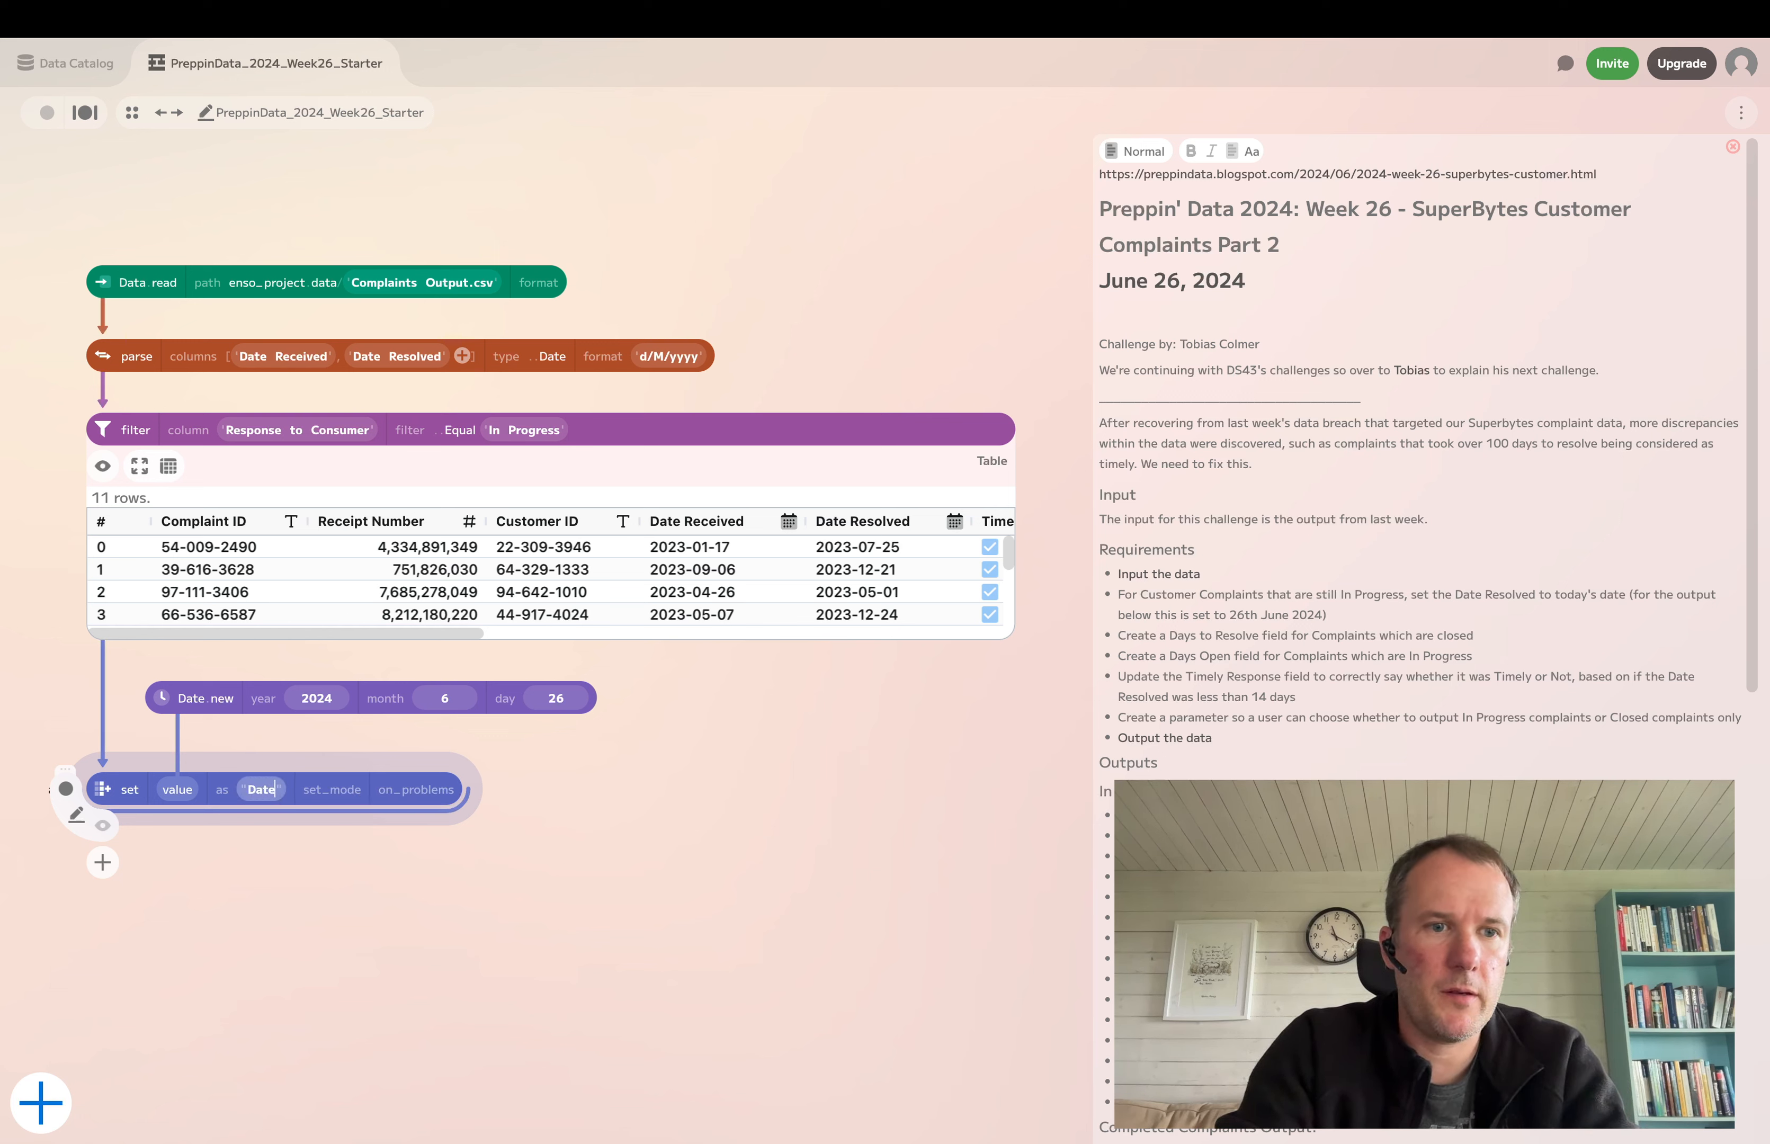
{"action": "type", "text": " Rec"}
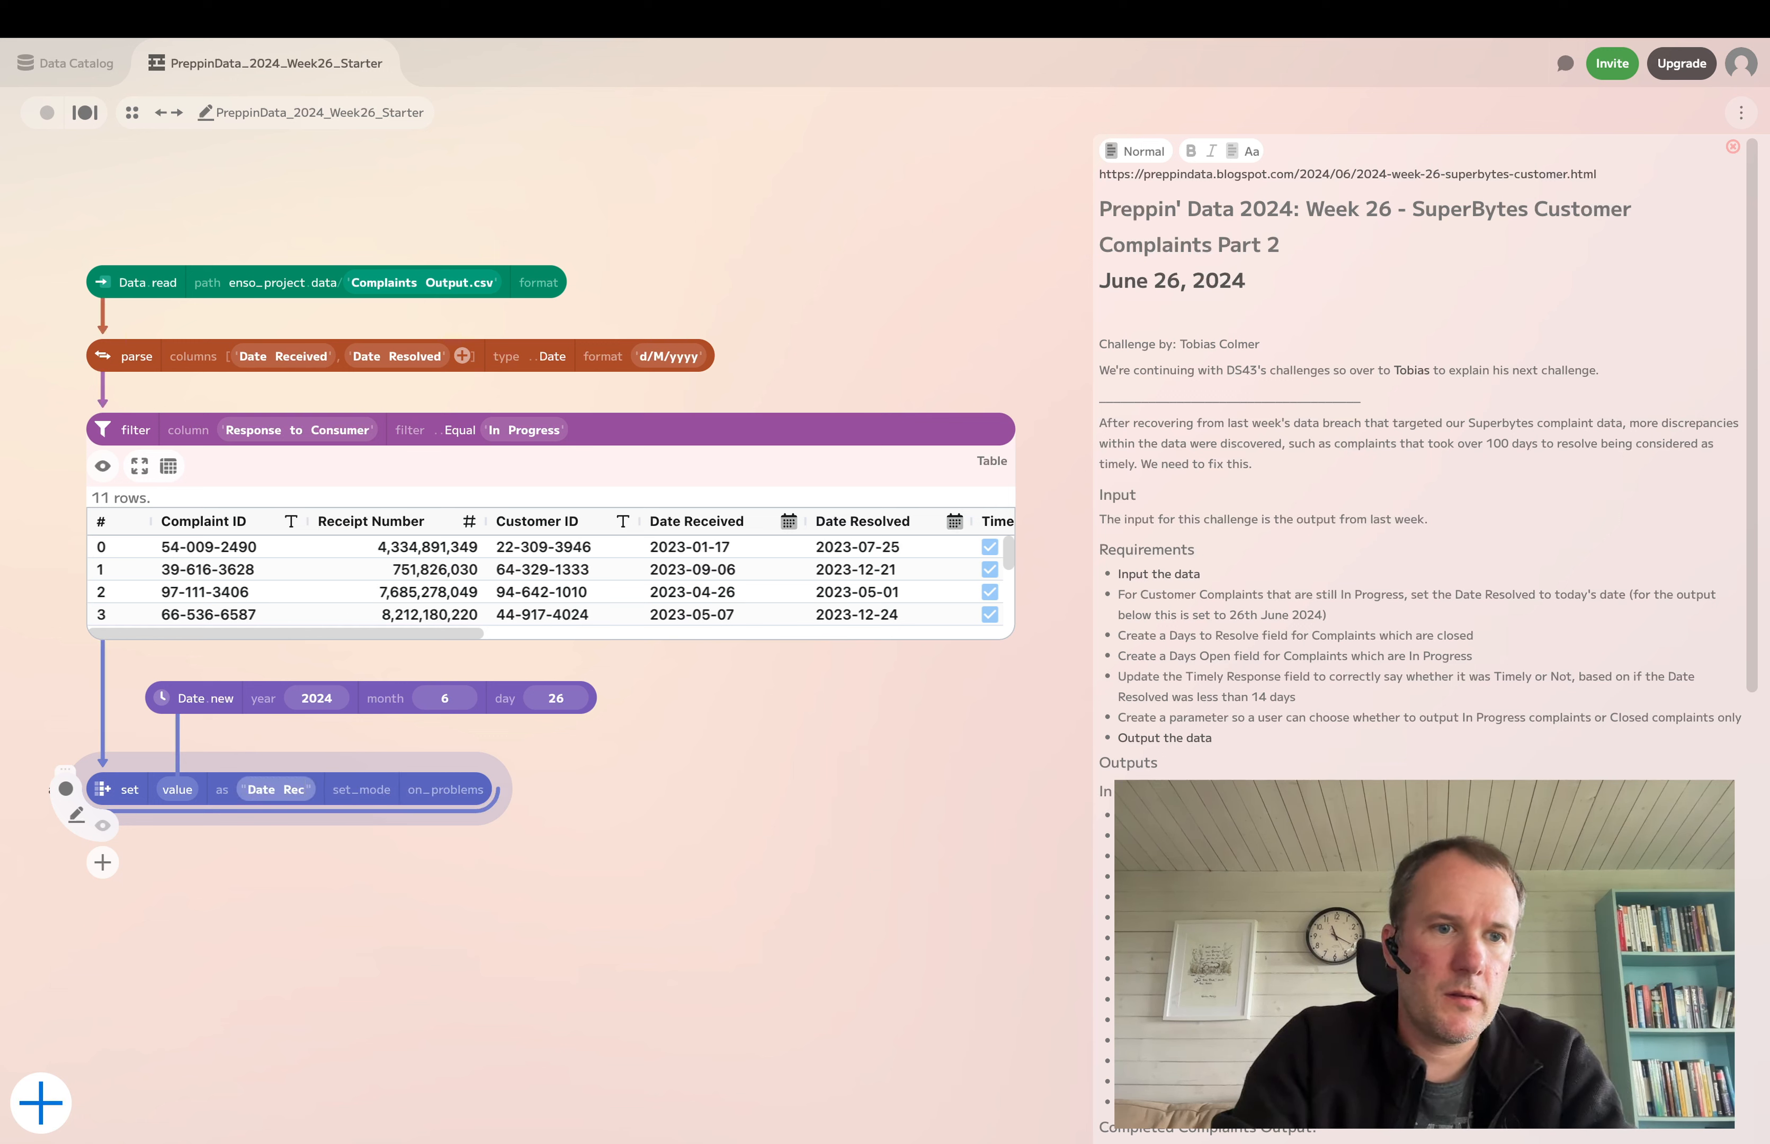
{"action": "type", "text": "eived"}
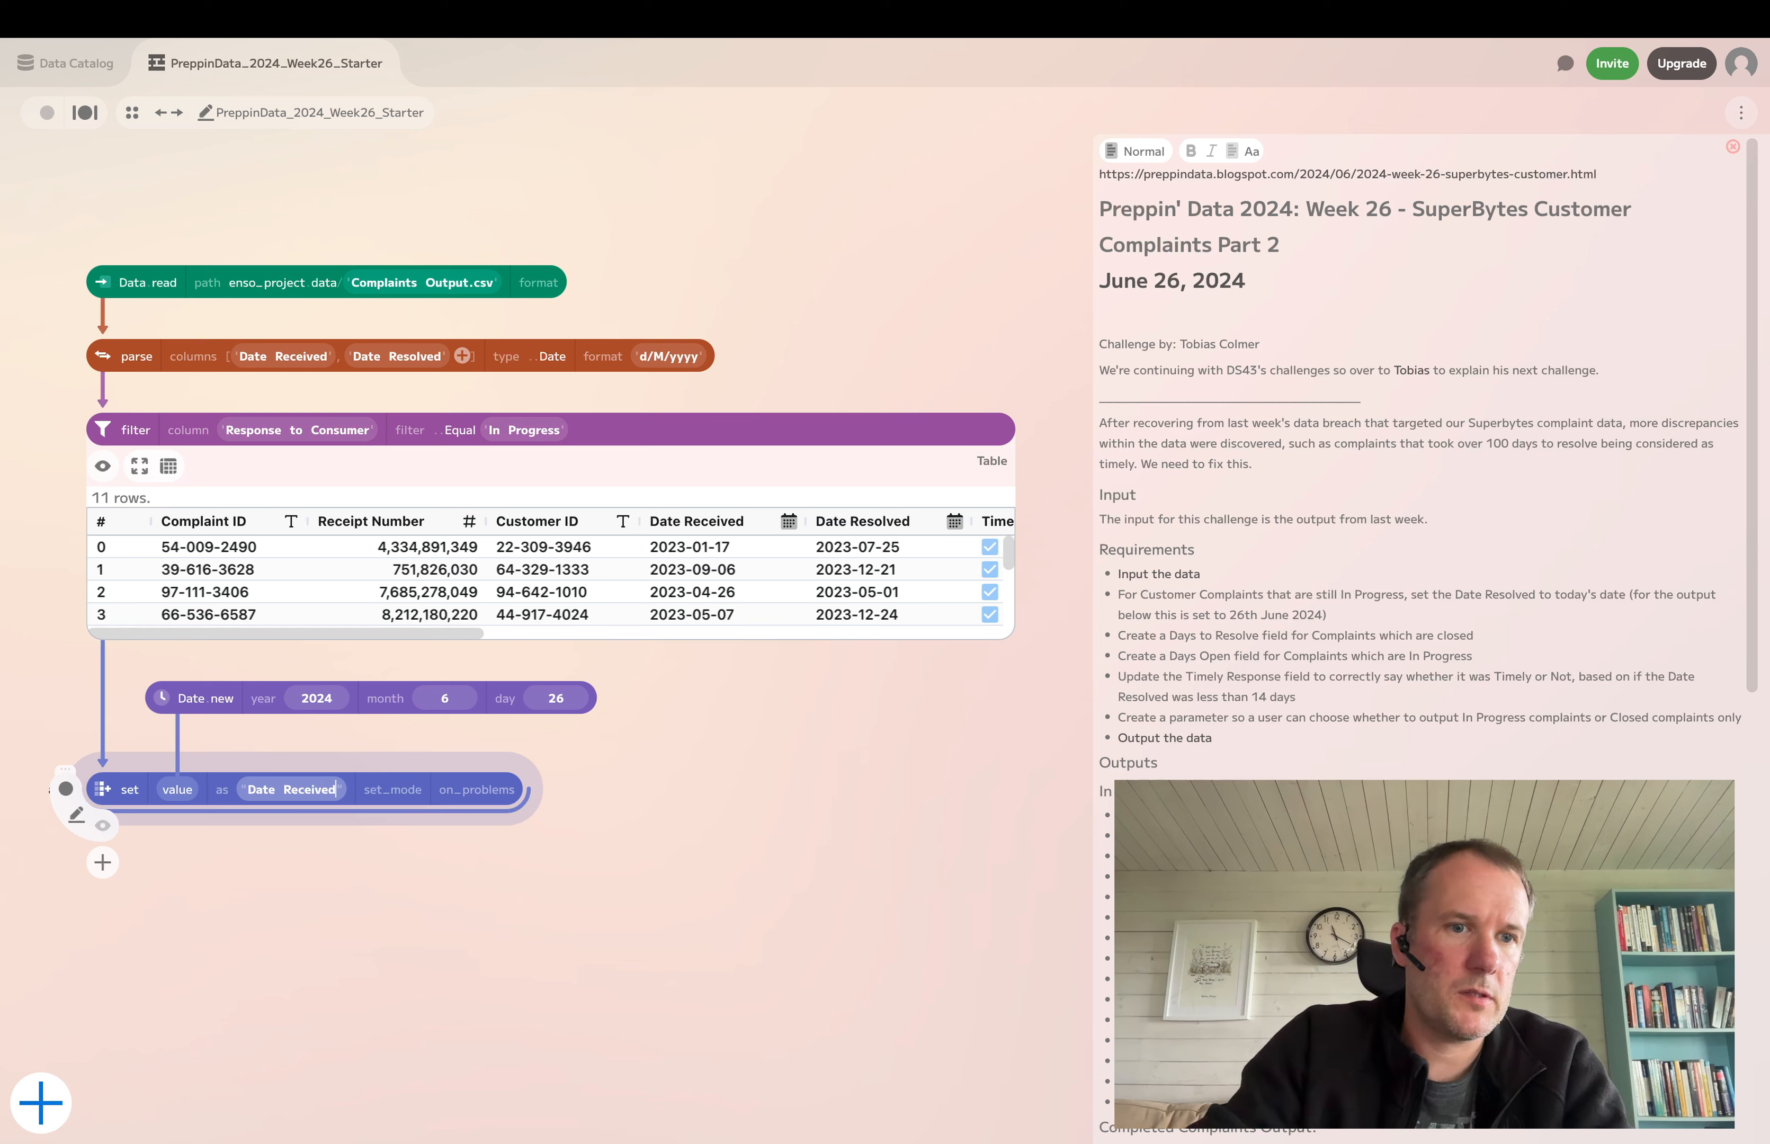
{"action": "left_click", "coordinate": [103, 826]}
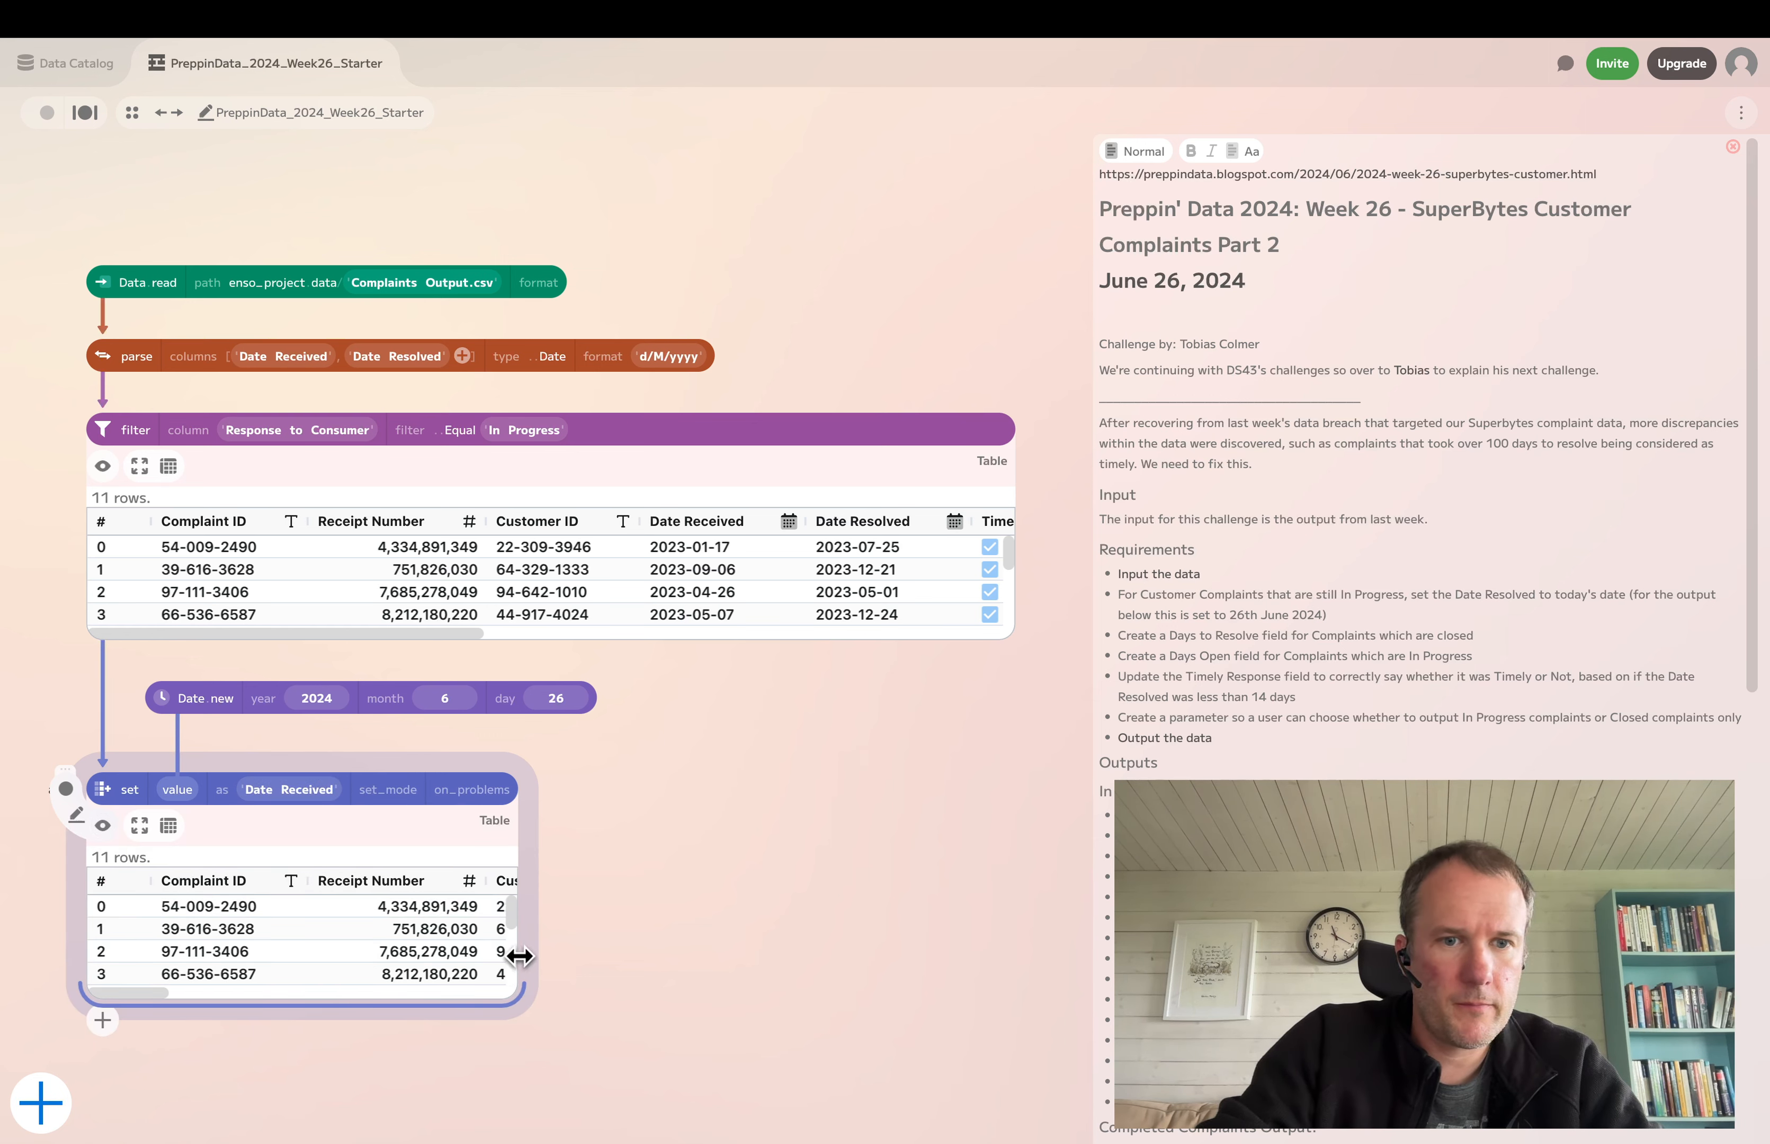
{"action": "left_click_drag", "start_coordinate": [519, 956], "coordinate": [1010, 953]}
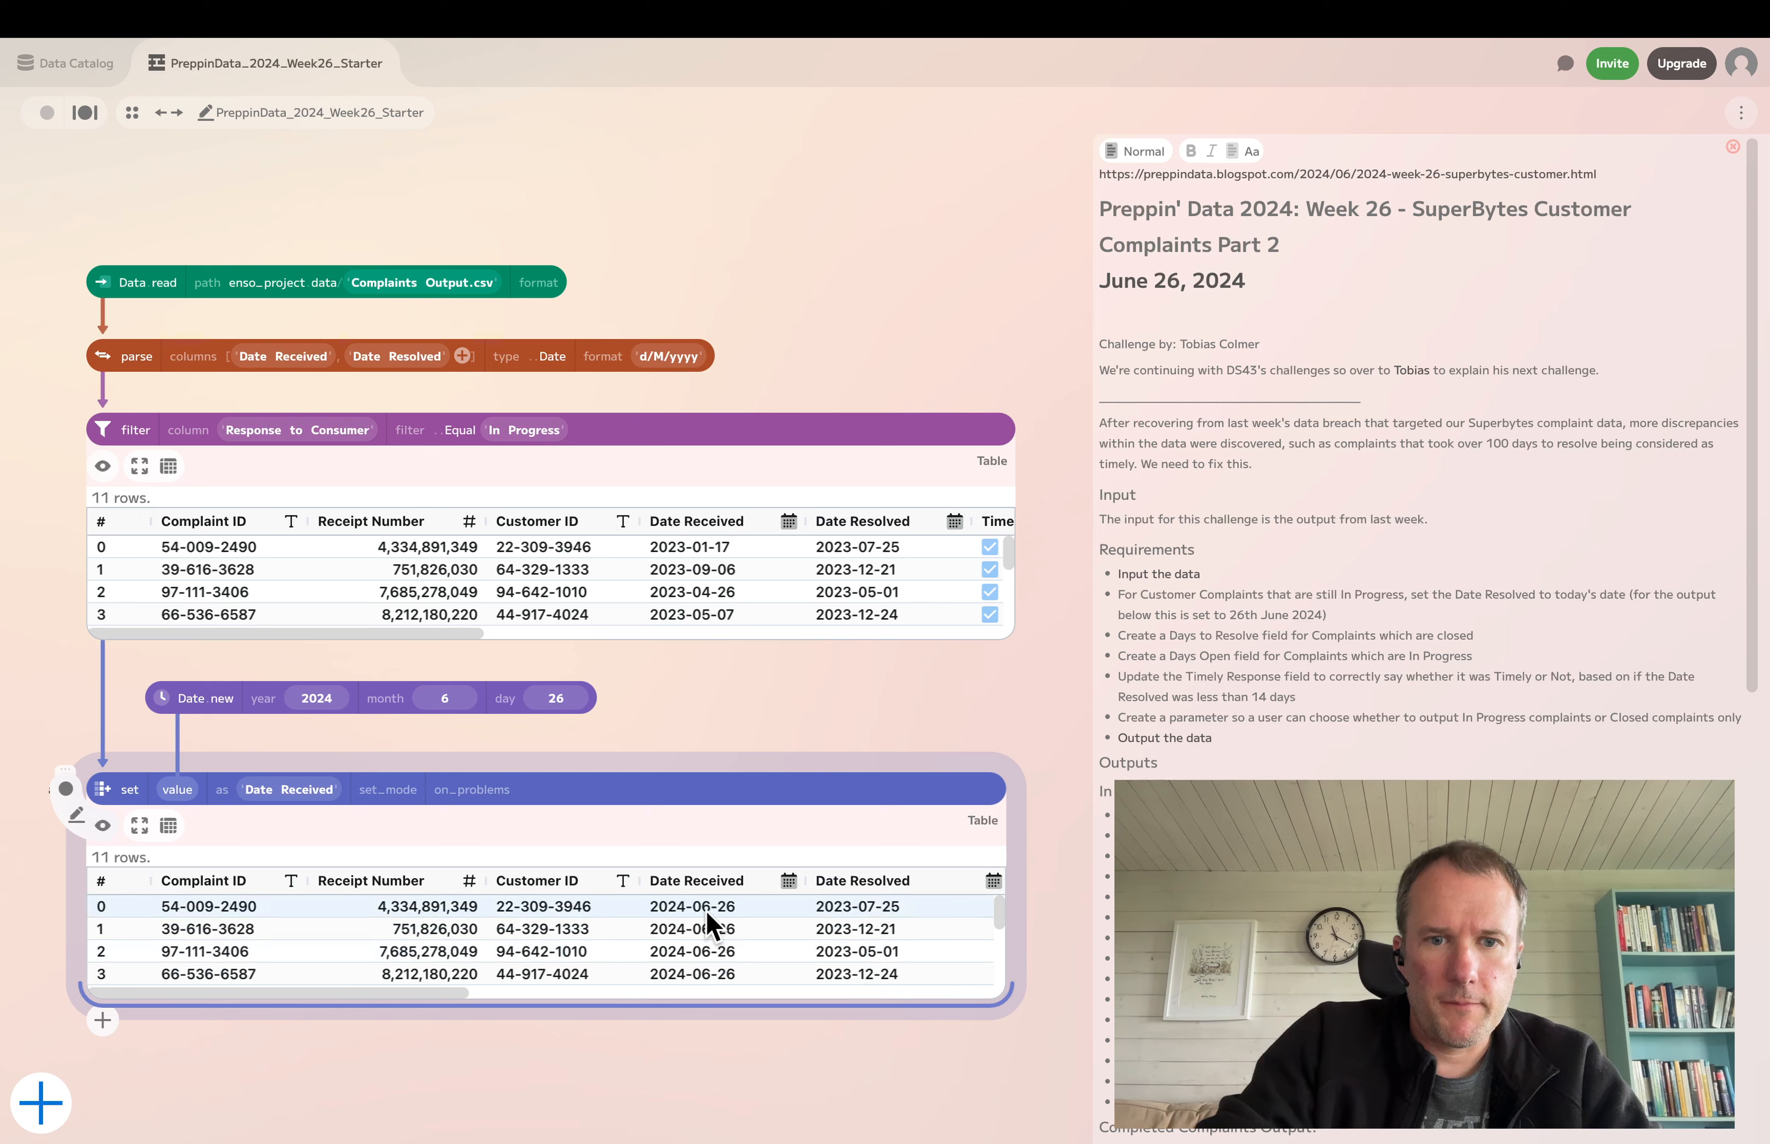
Hide the filter's table preview and move the Date new and set components up beneath the filter
{"action": "left_click", "coordinate": [103, 467]}
{"action": "left_click_drag", "start_coordinate": [31, 653], "coordinate": [160, 480]}
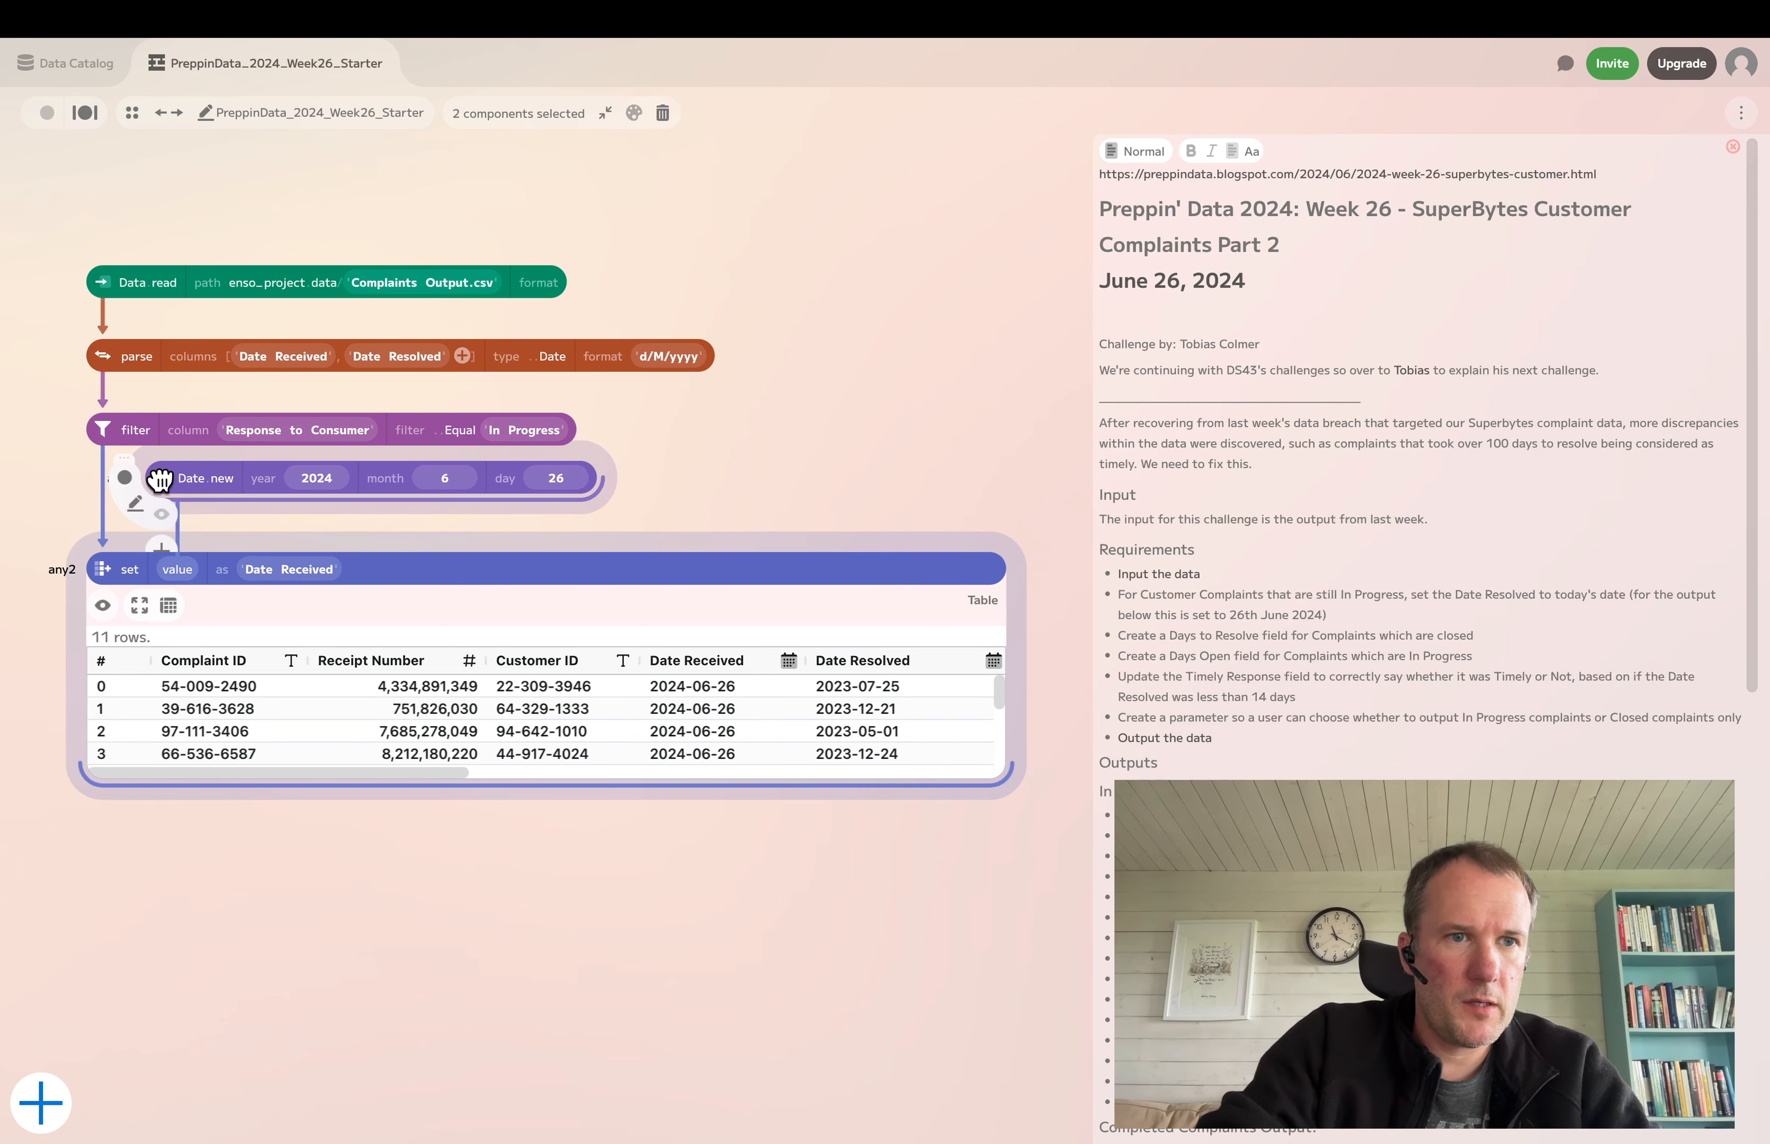
{"action": "left_click", "coordinate": [48, 495]}
{"action": "left_click_drag", "start_coordinate": [164, 495], "coordinate": [159, 494]}
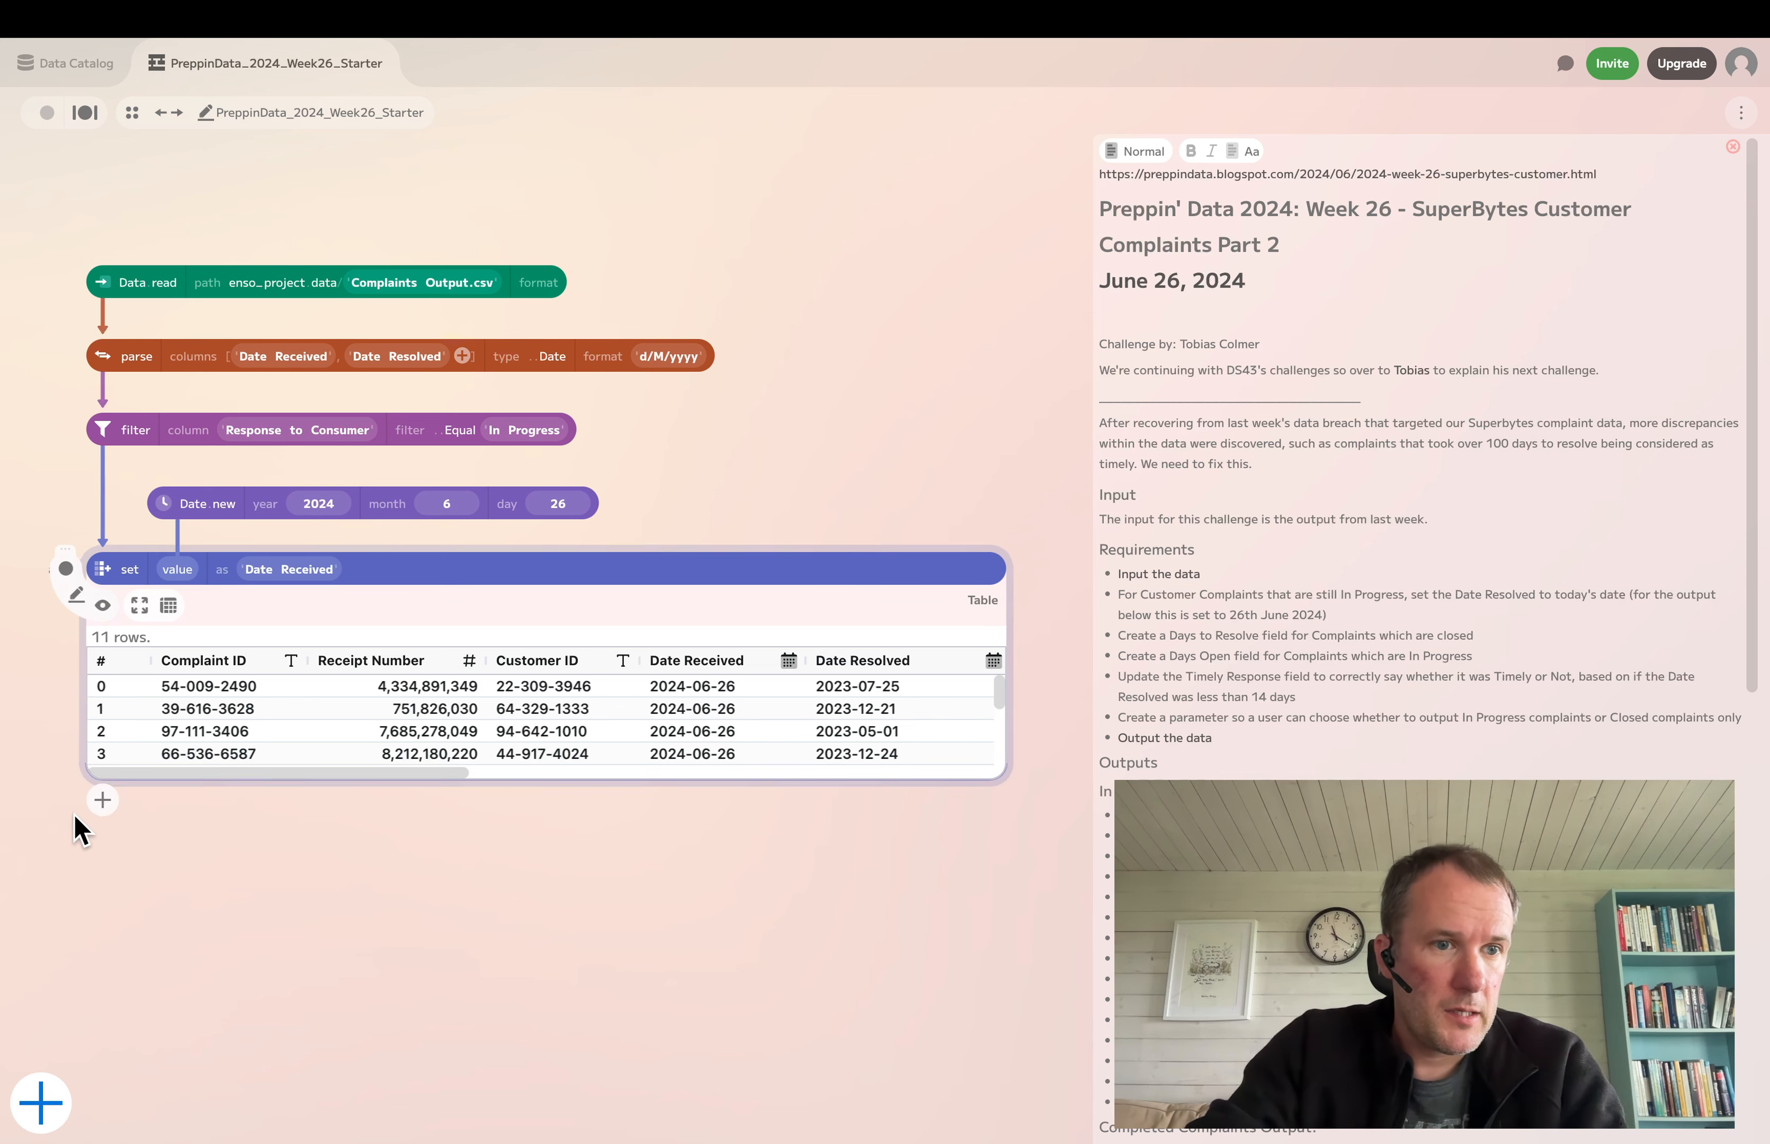
Add a second set component fed by the Date Received set and choose Simple Expression as its value
{"action": "left_click", "coordinate": [113, 810]}
{"action": "type", "text": "set"}
{"action": "key", "text": "Return"}
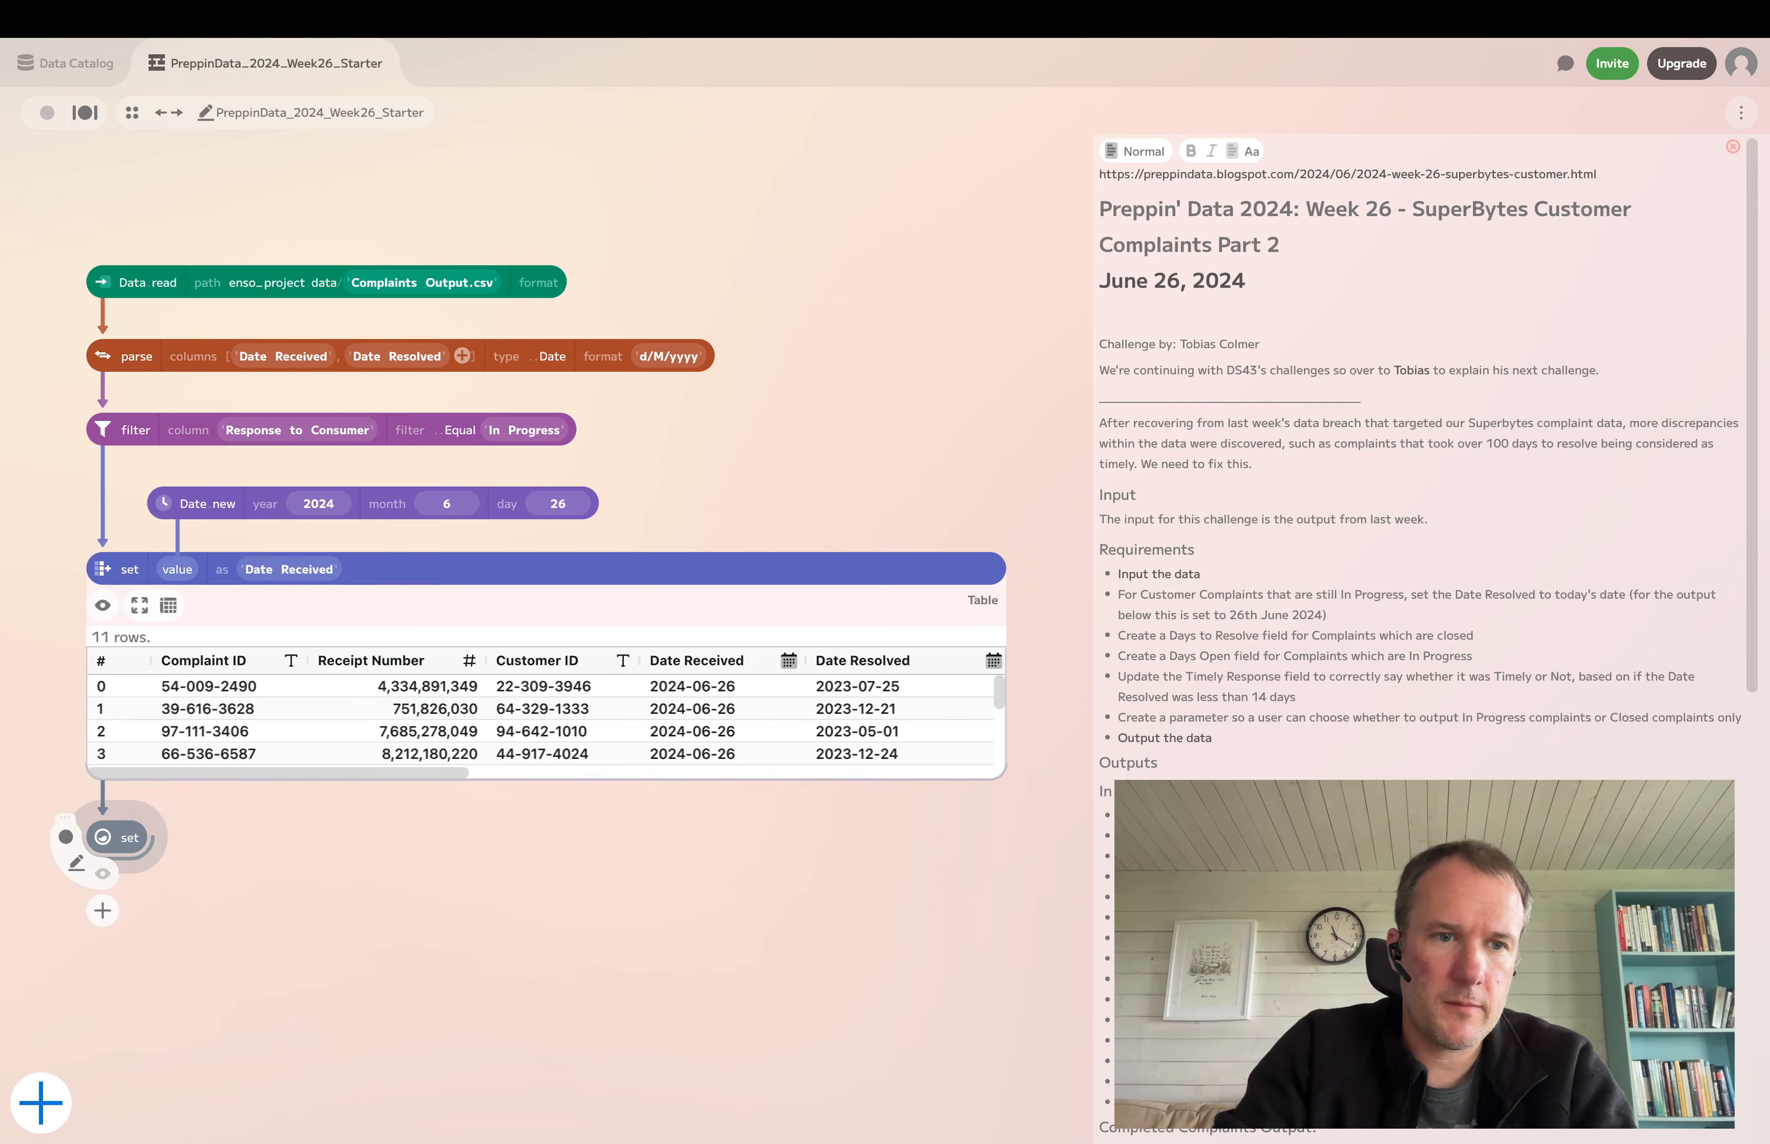
{"action": "left_click", "coordinate": [170, 844]}
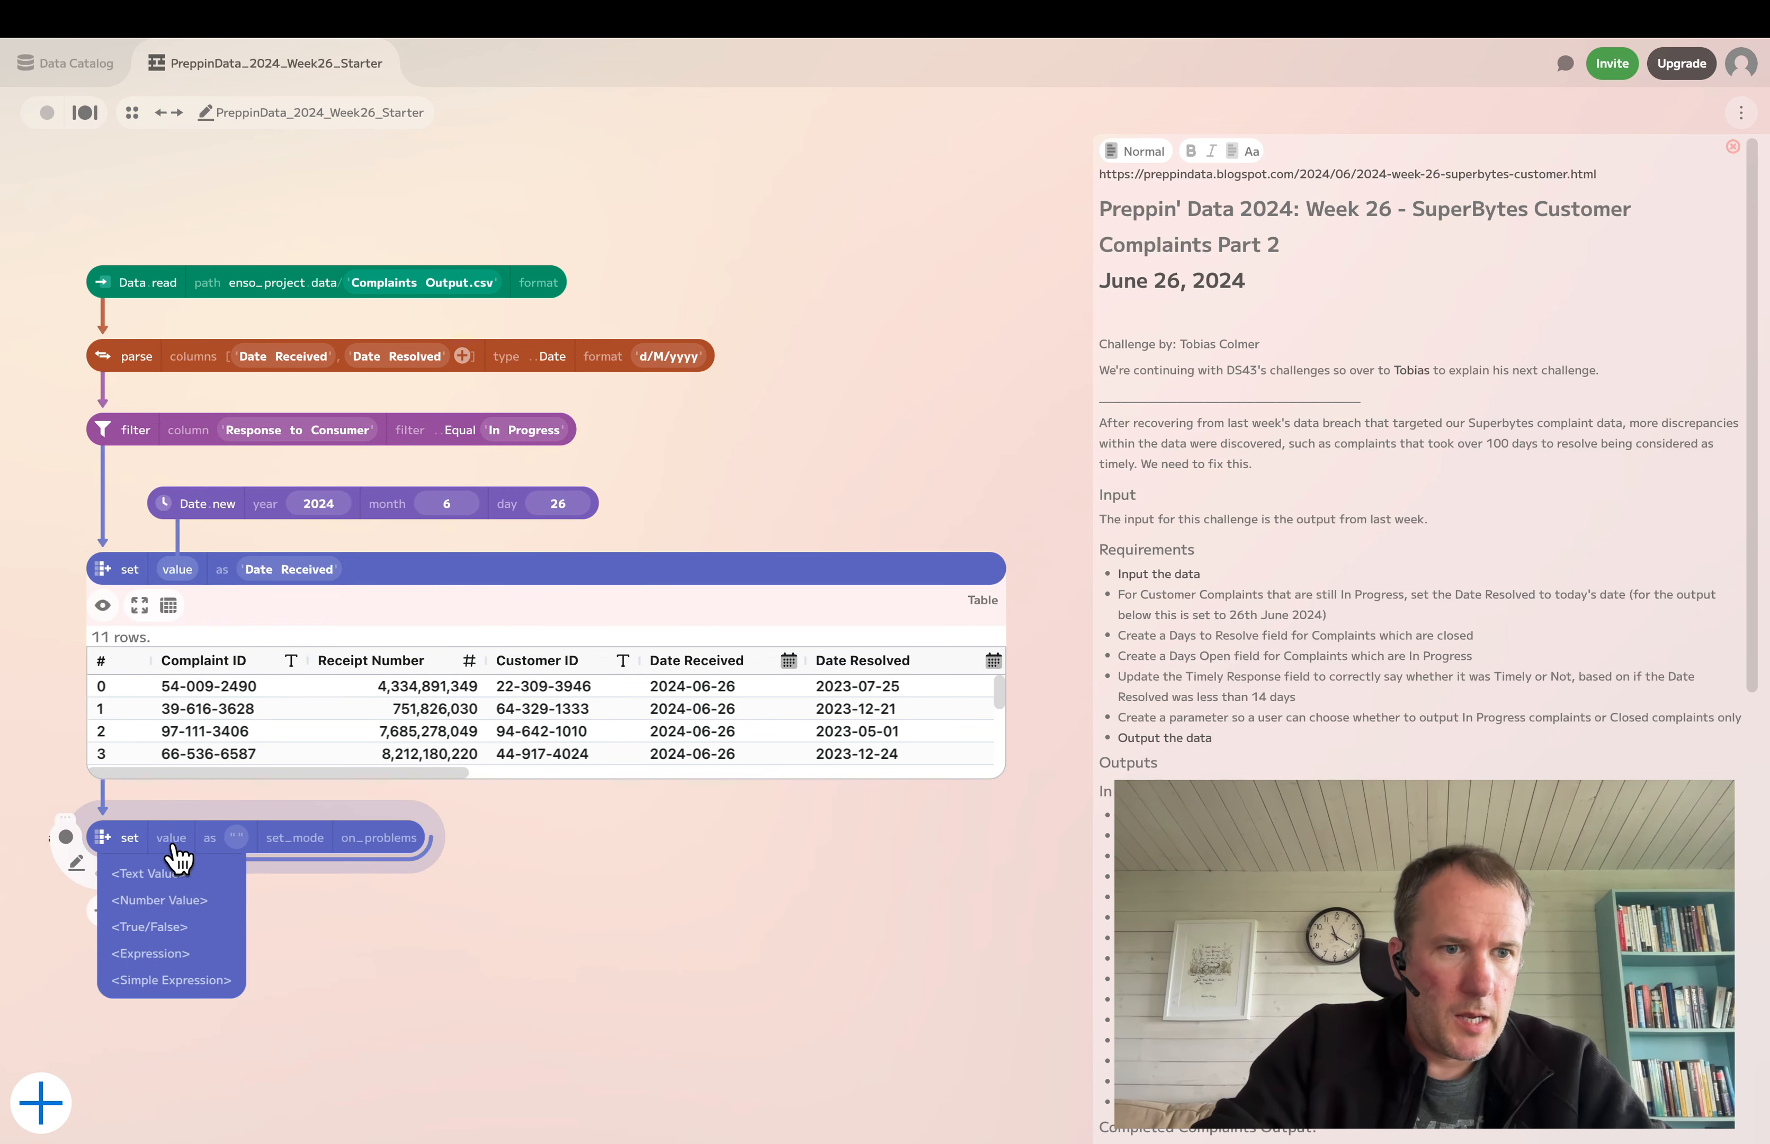
{"action": "left_click", "coordinate": [188, 984]}
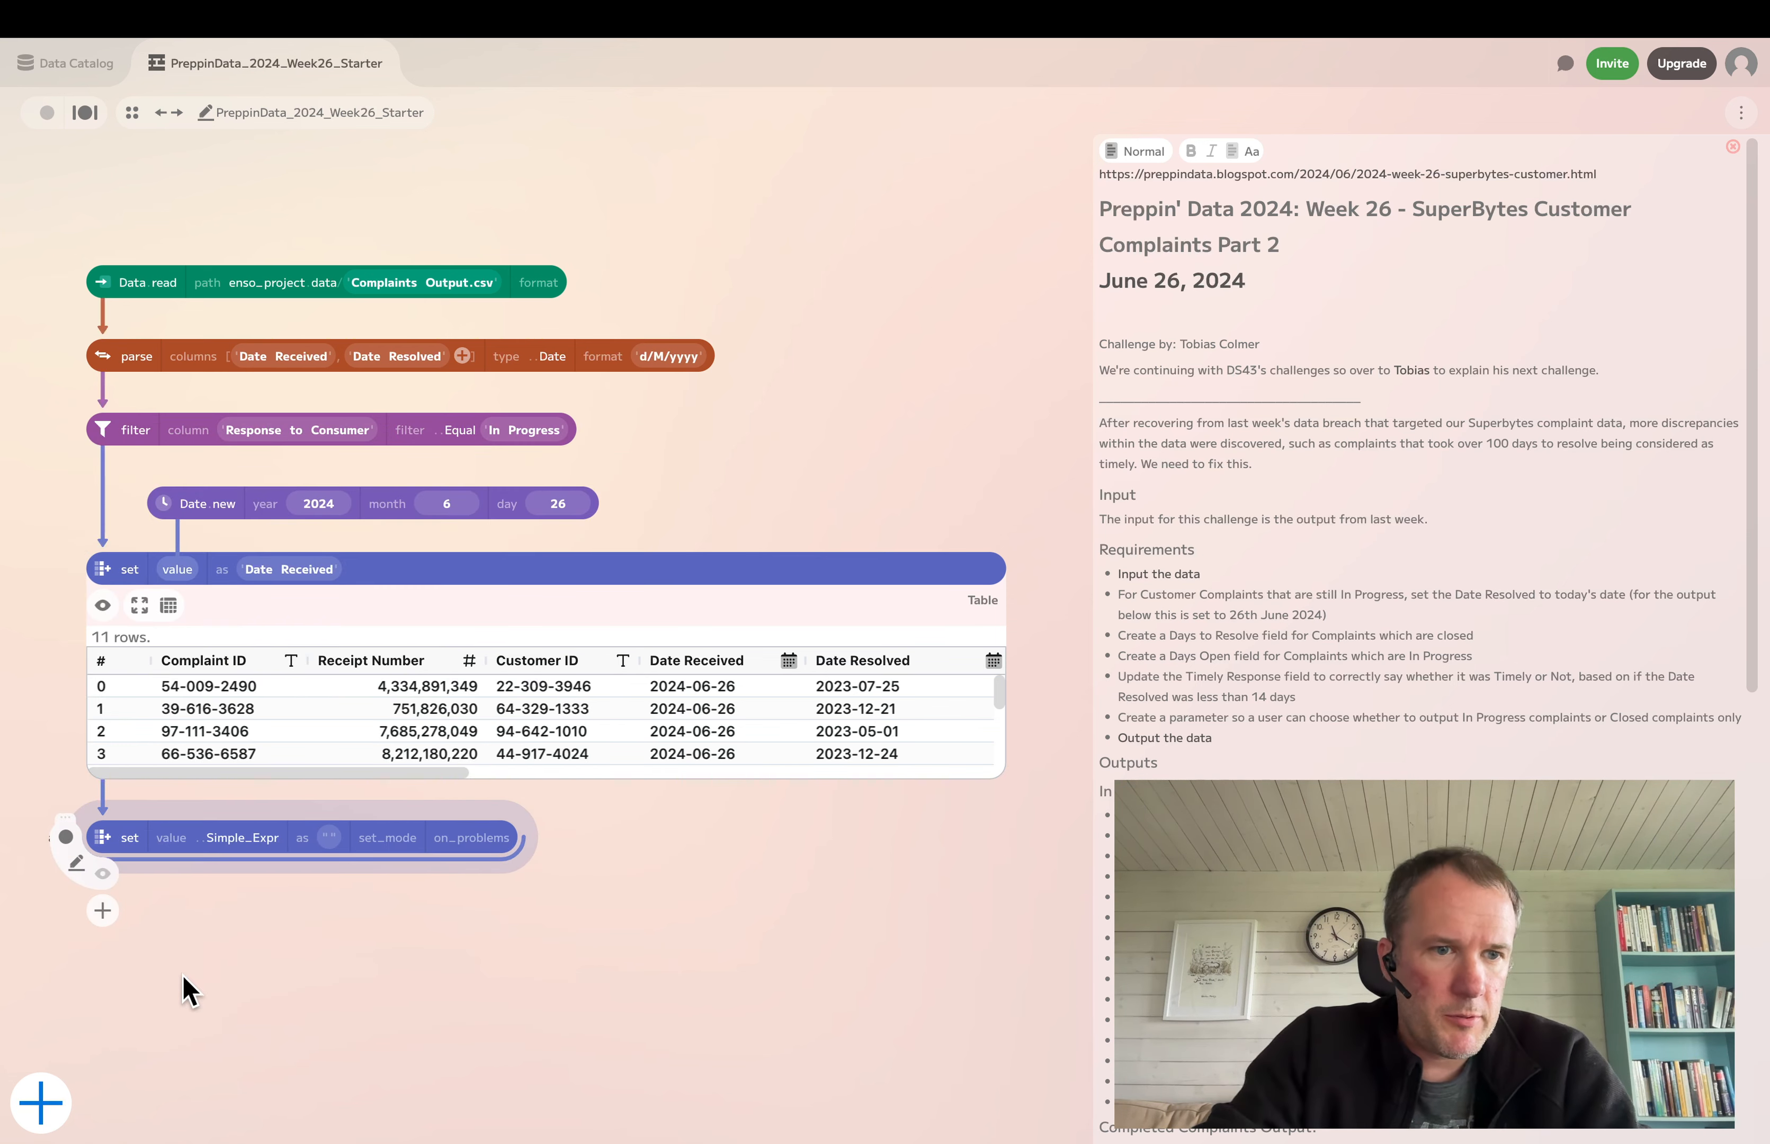
Set the simple expression's input to the Date Received column and its operation to date diff
{"action": "left_click", "coordinate": [305, 846]}
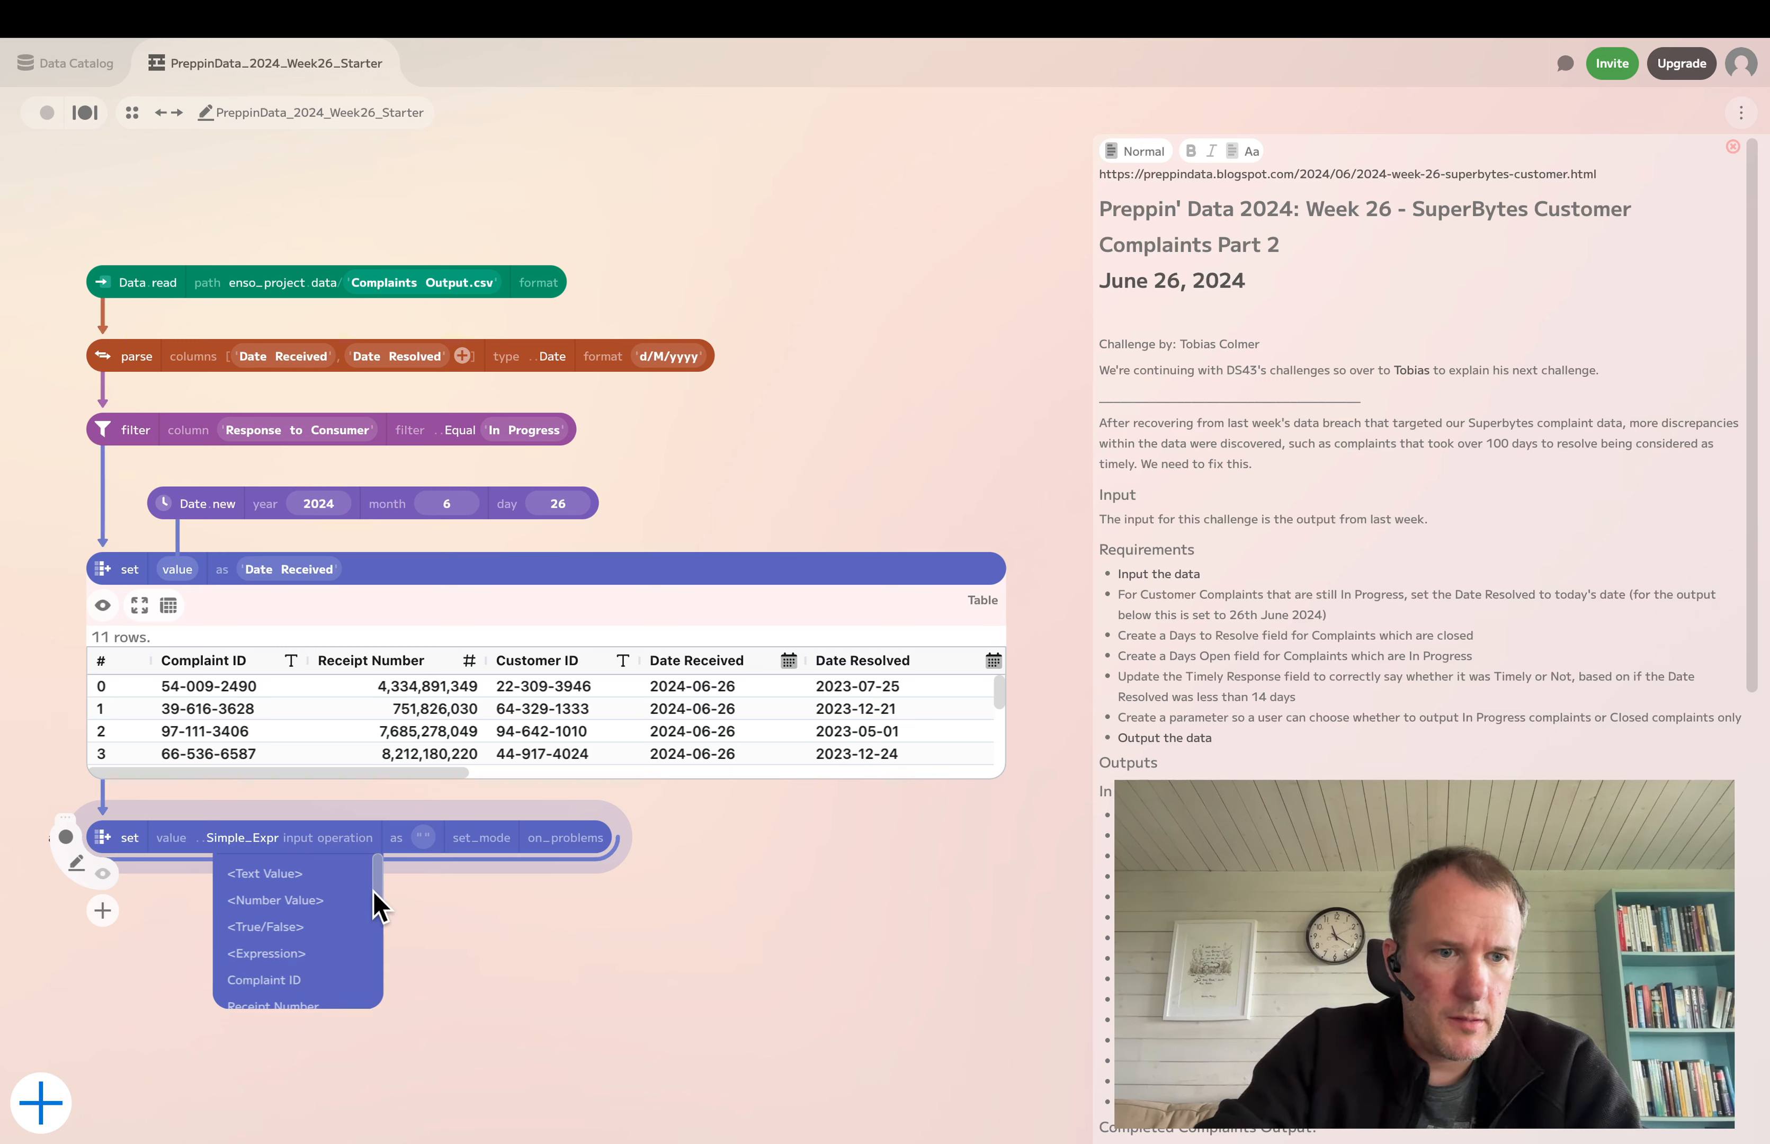
{"action": "left_click_drag", "start_coordinate": [375, 892], "coordinate": [383, 940]}
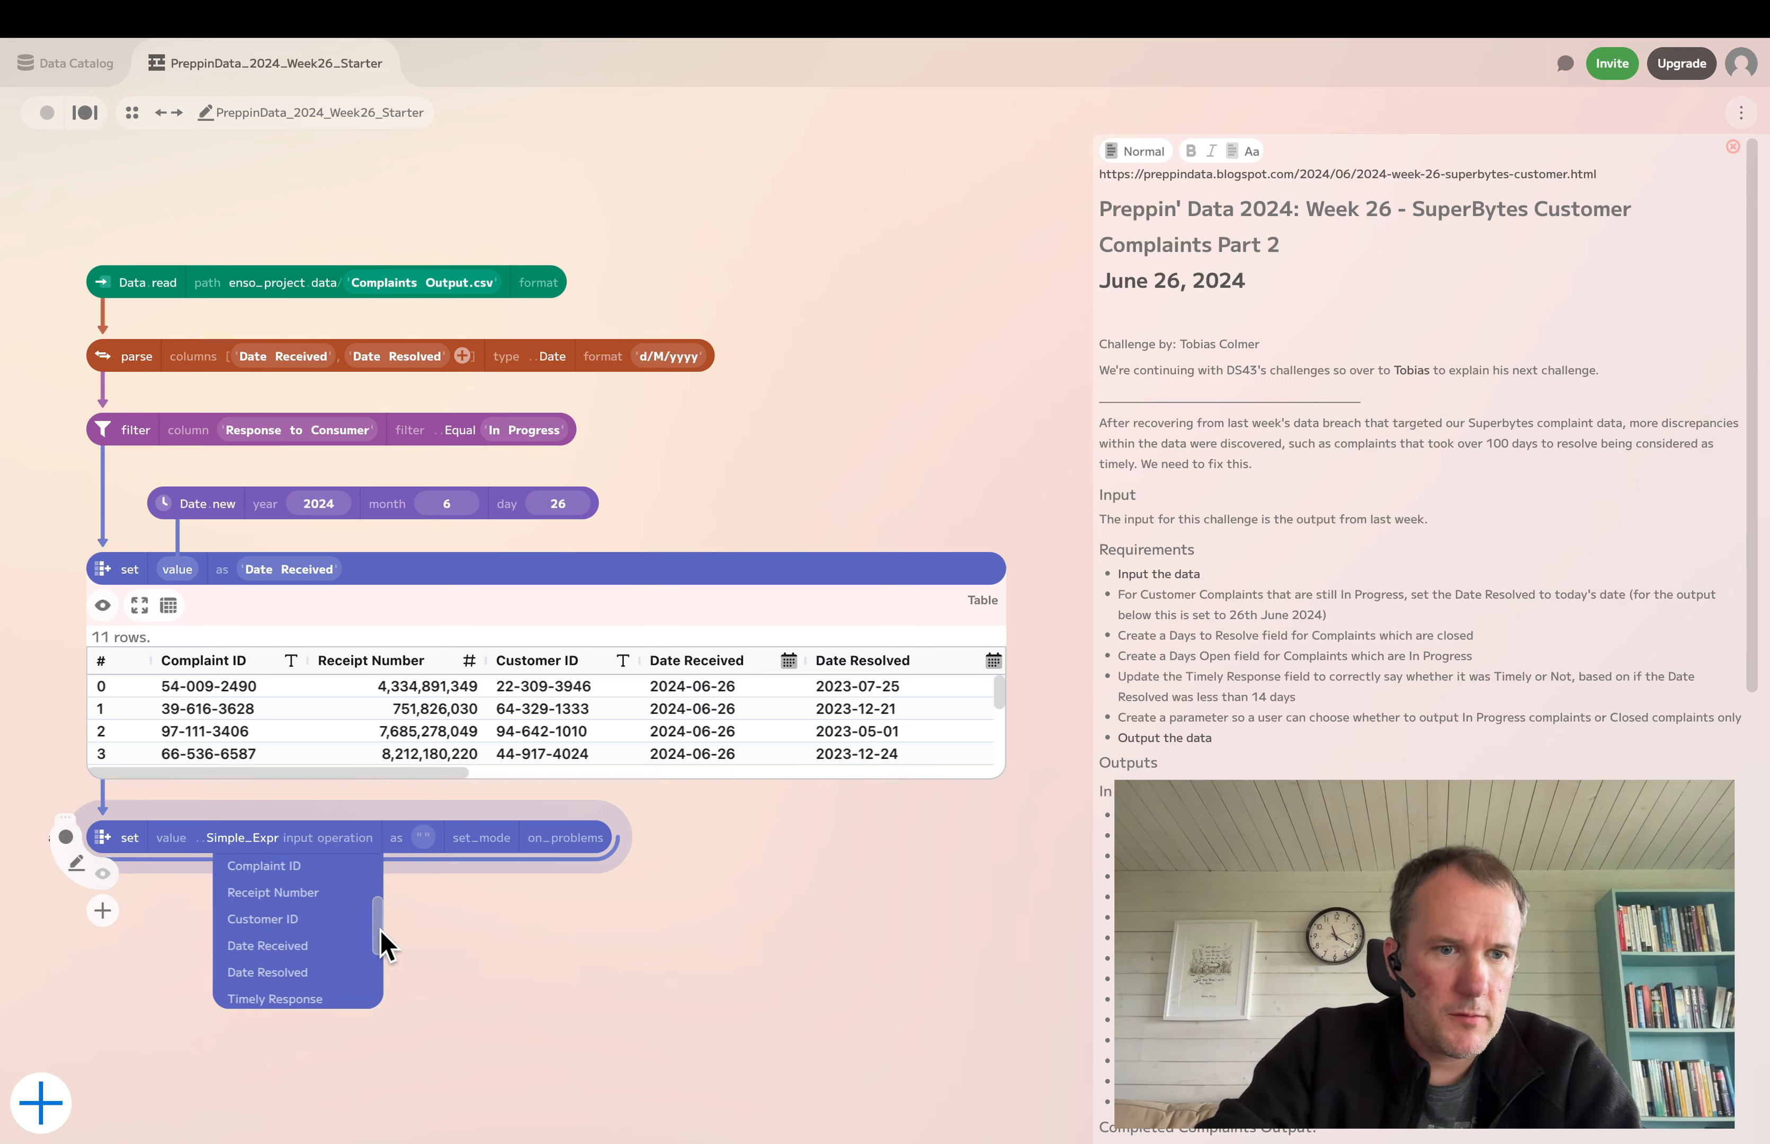
{"action": "left_click", "coordinate": [298, 947]}
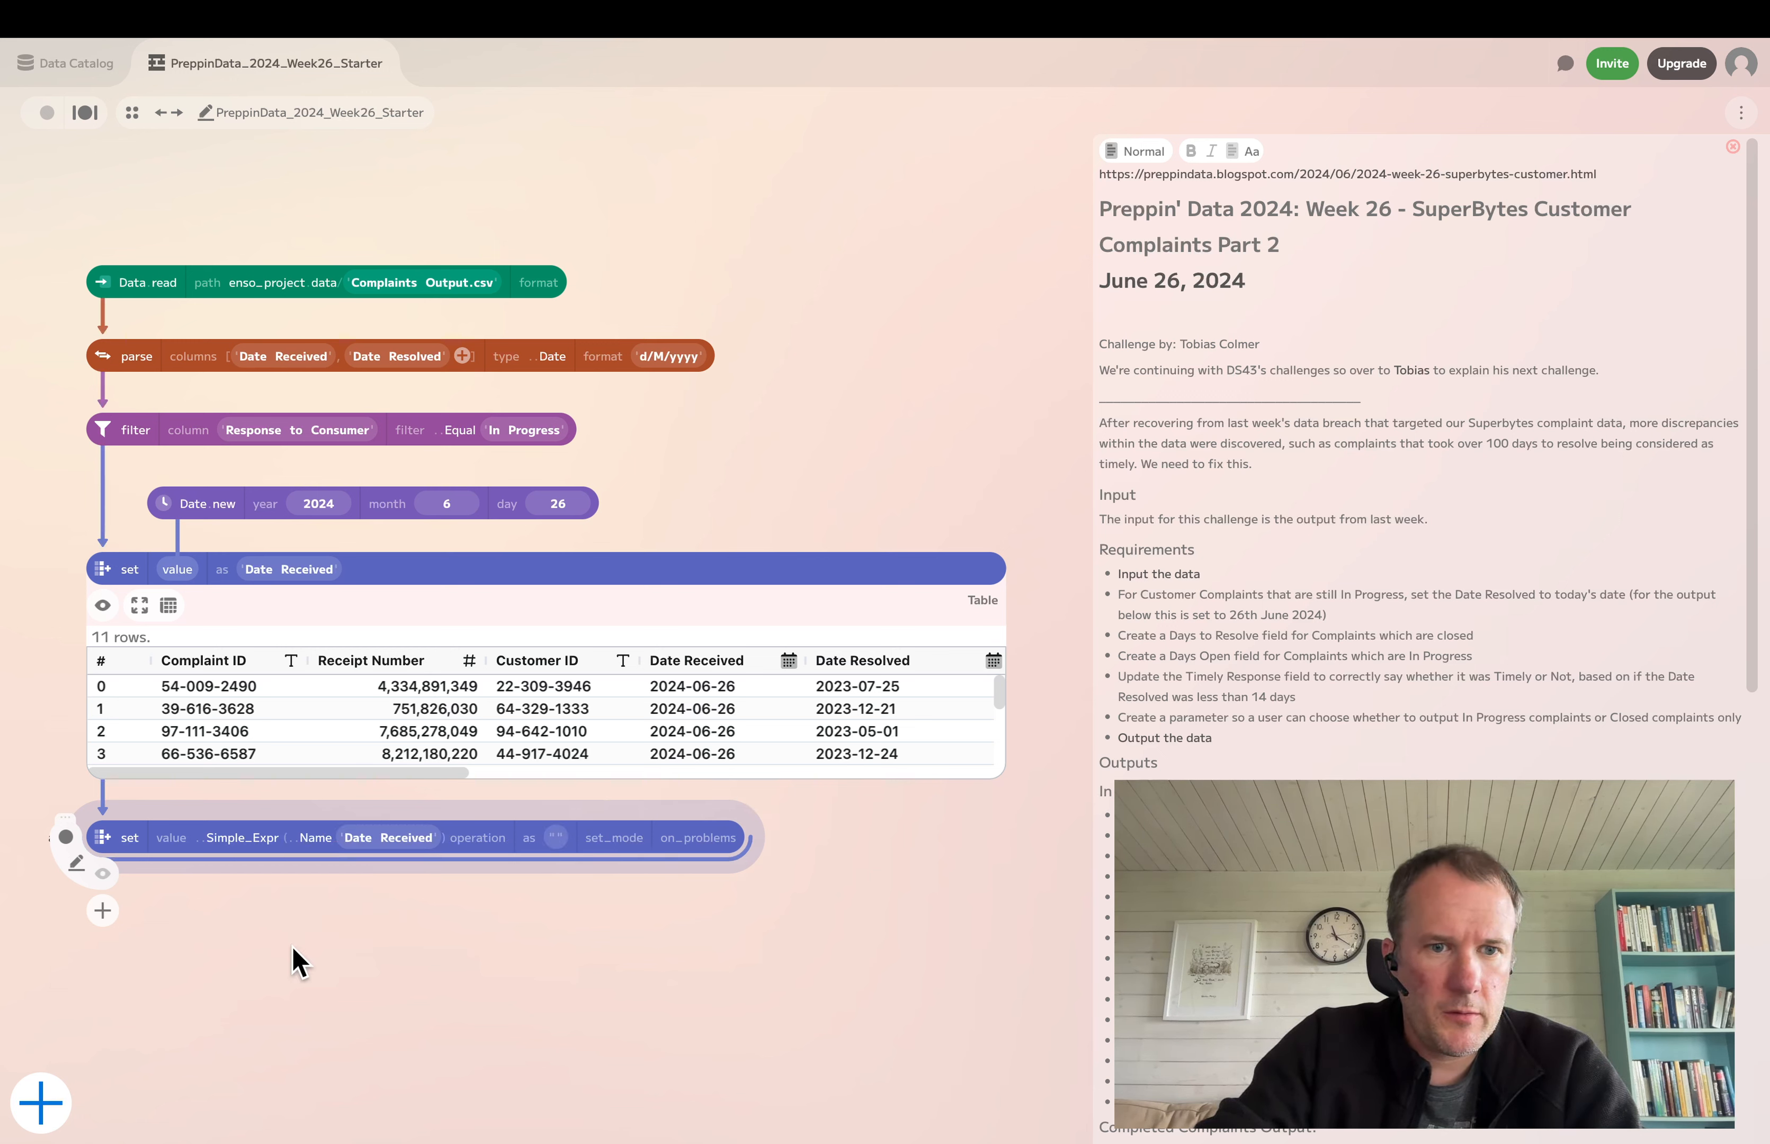
{"action": "left_click", "coordinate": [467, 848]}
{"action": "left_click_drag", "start_coordinate": [532, 885], "coordinate": [521, 948]}
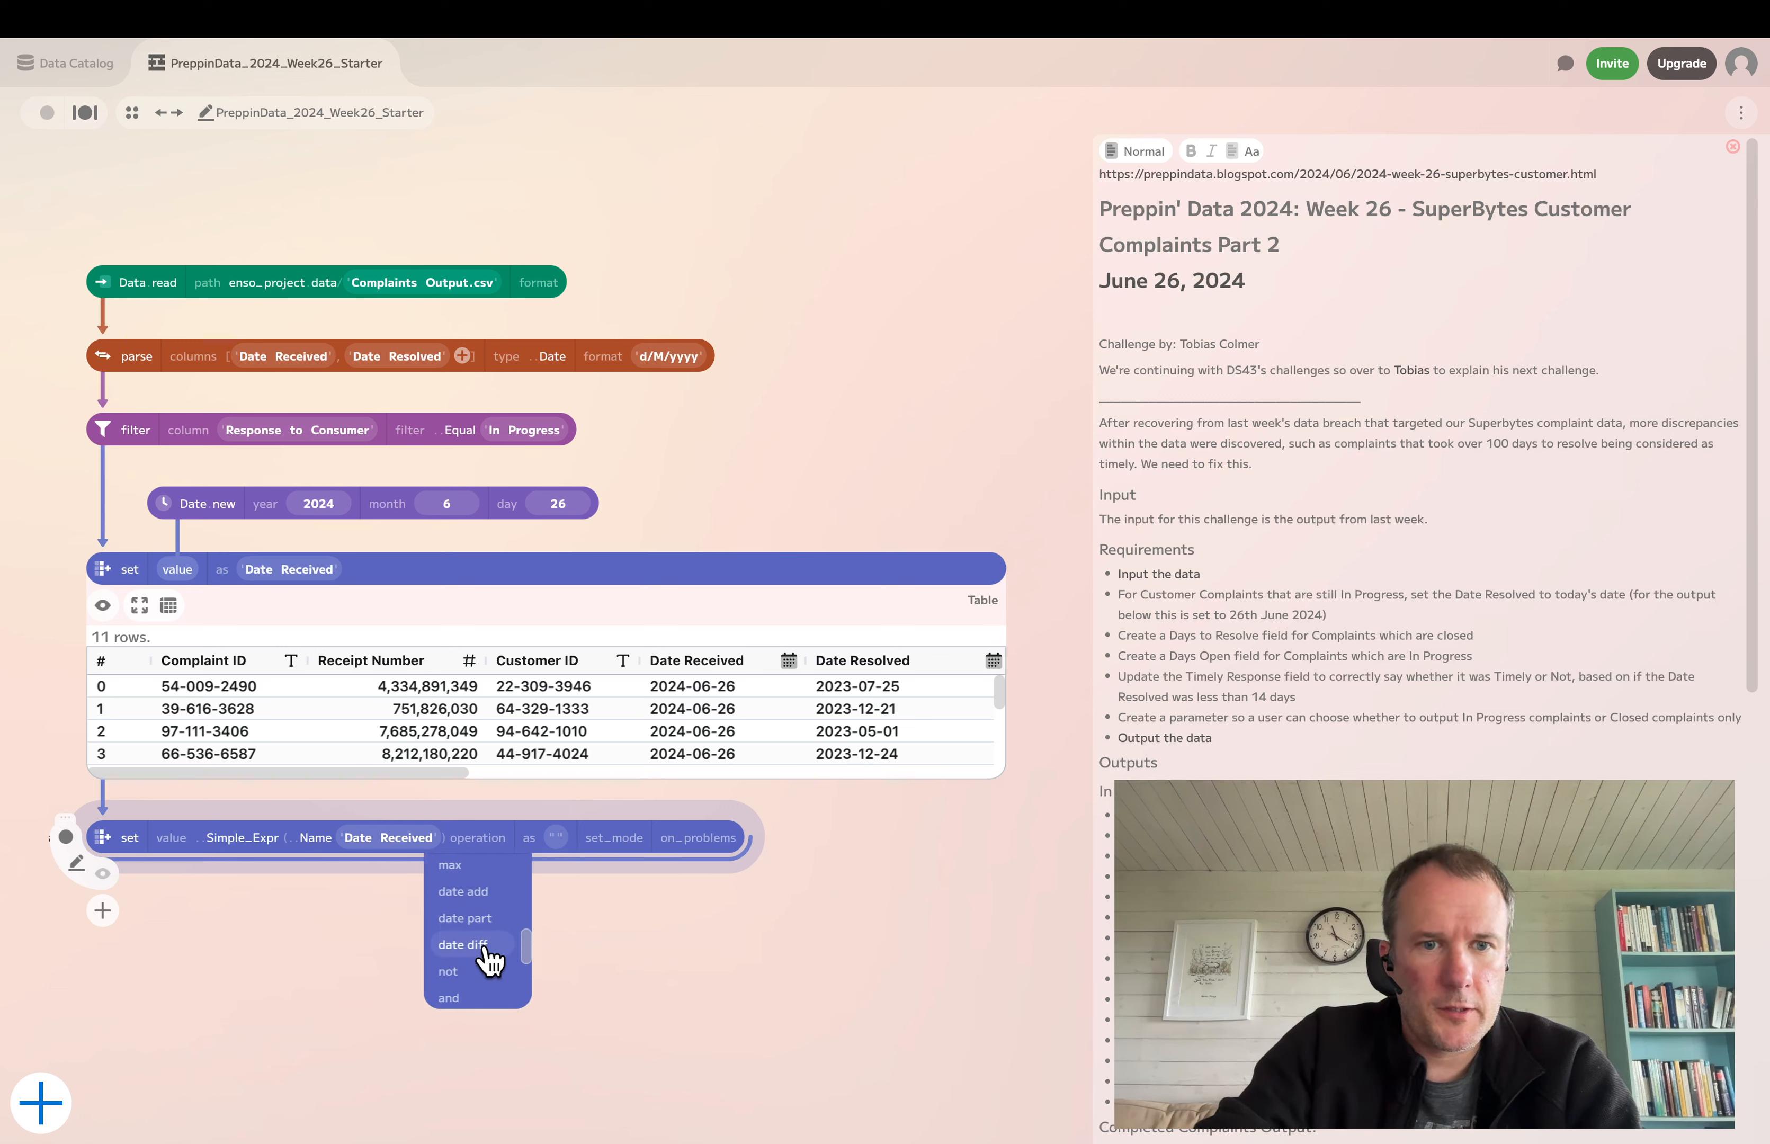
{"action": "left_click", "coordinate": [484, 949]}
Set the end argument of the date diff operation to the Date Resolved column
{"action": "left_click", "coordinate": [532, 844]}
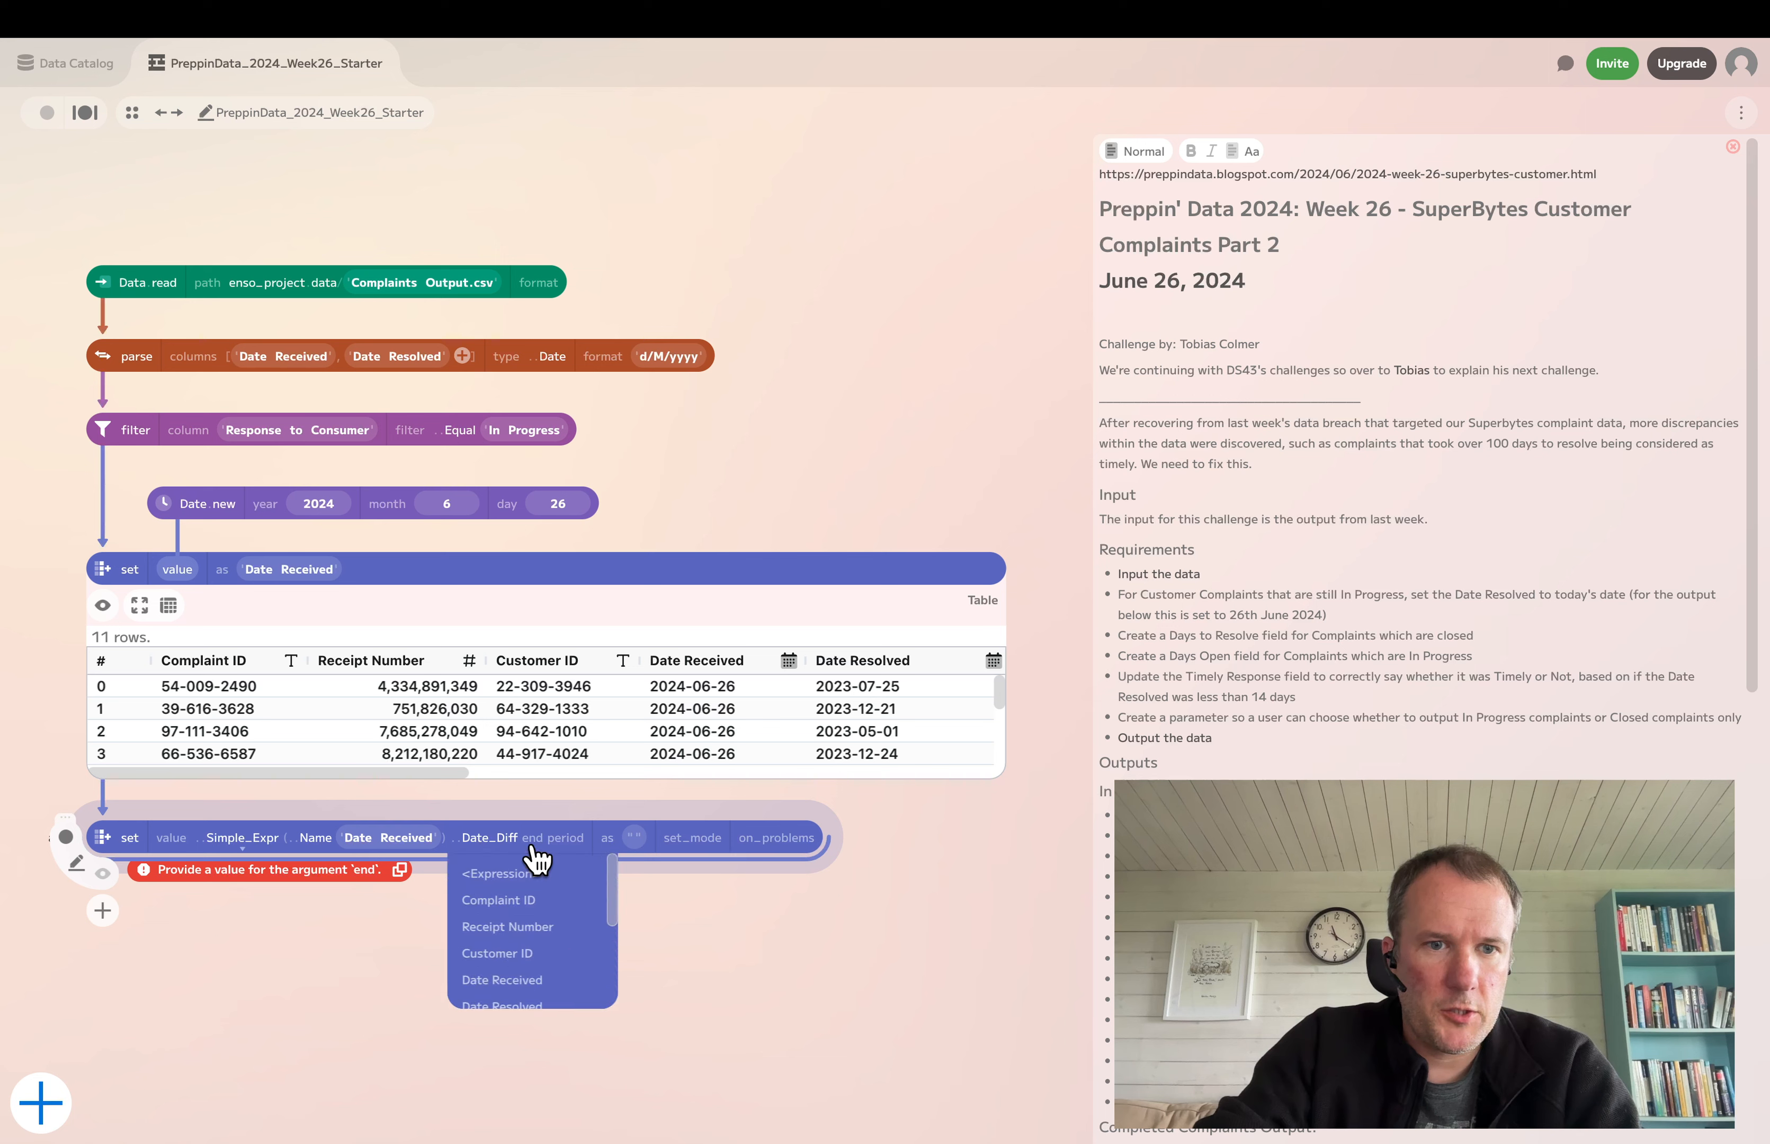
{"action": "left_click_drag", "start_coordinate": [613, 886], "coordinate": [613, 920]}
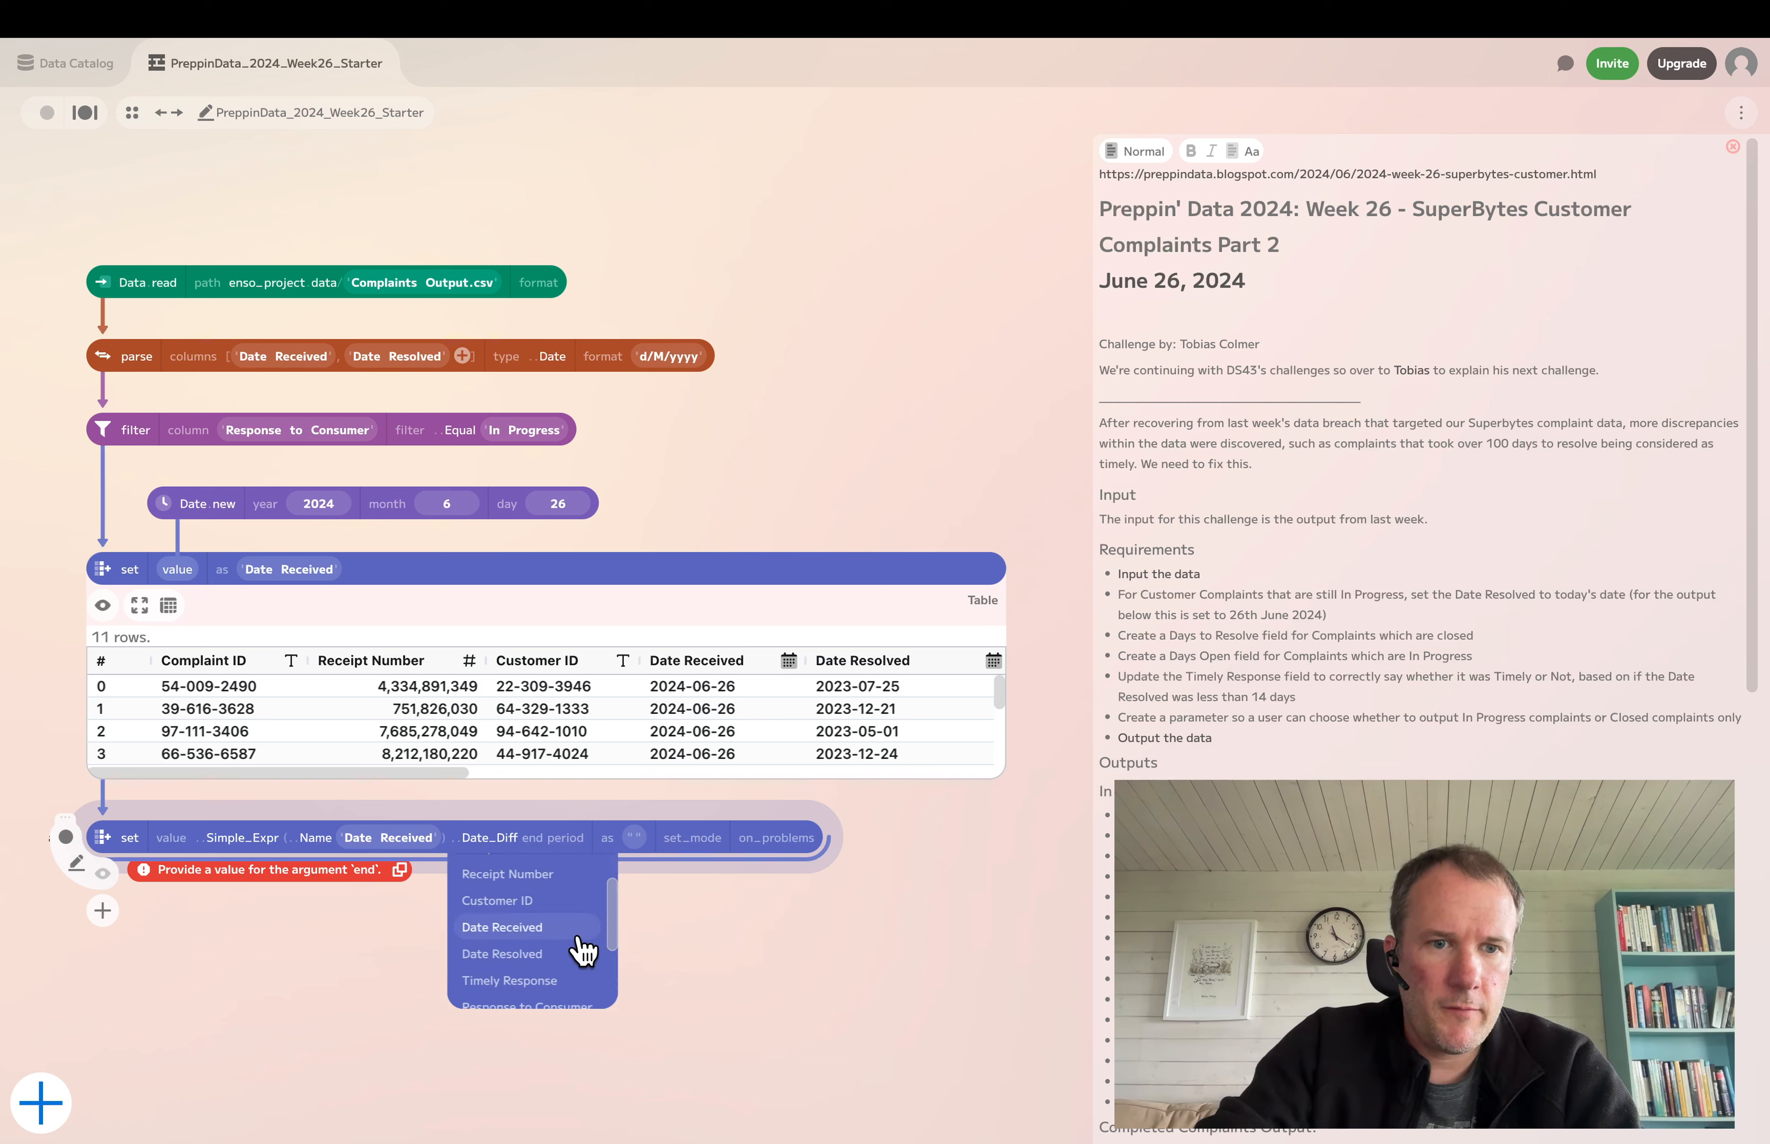
{"action": "left_click", "coordinate": [503, 954]}
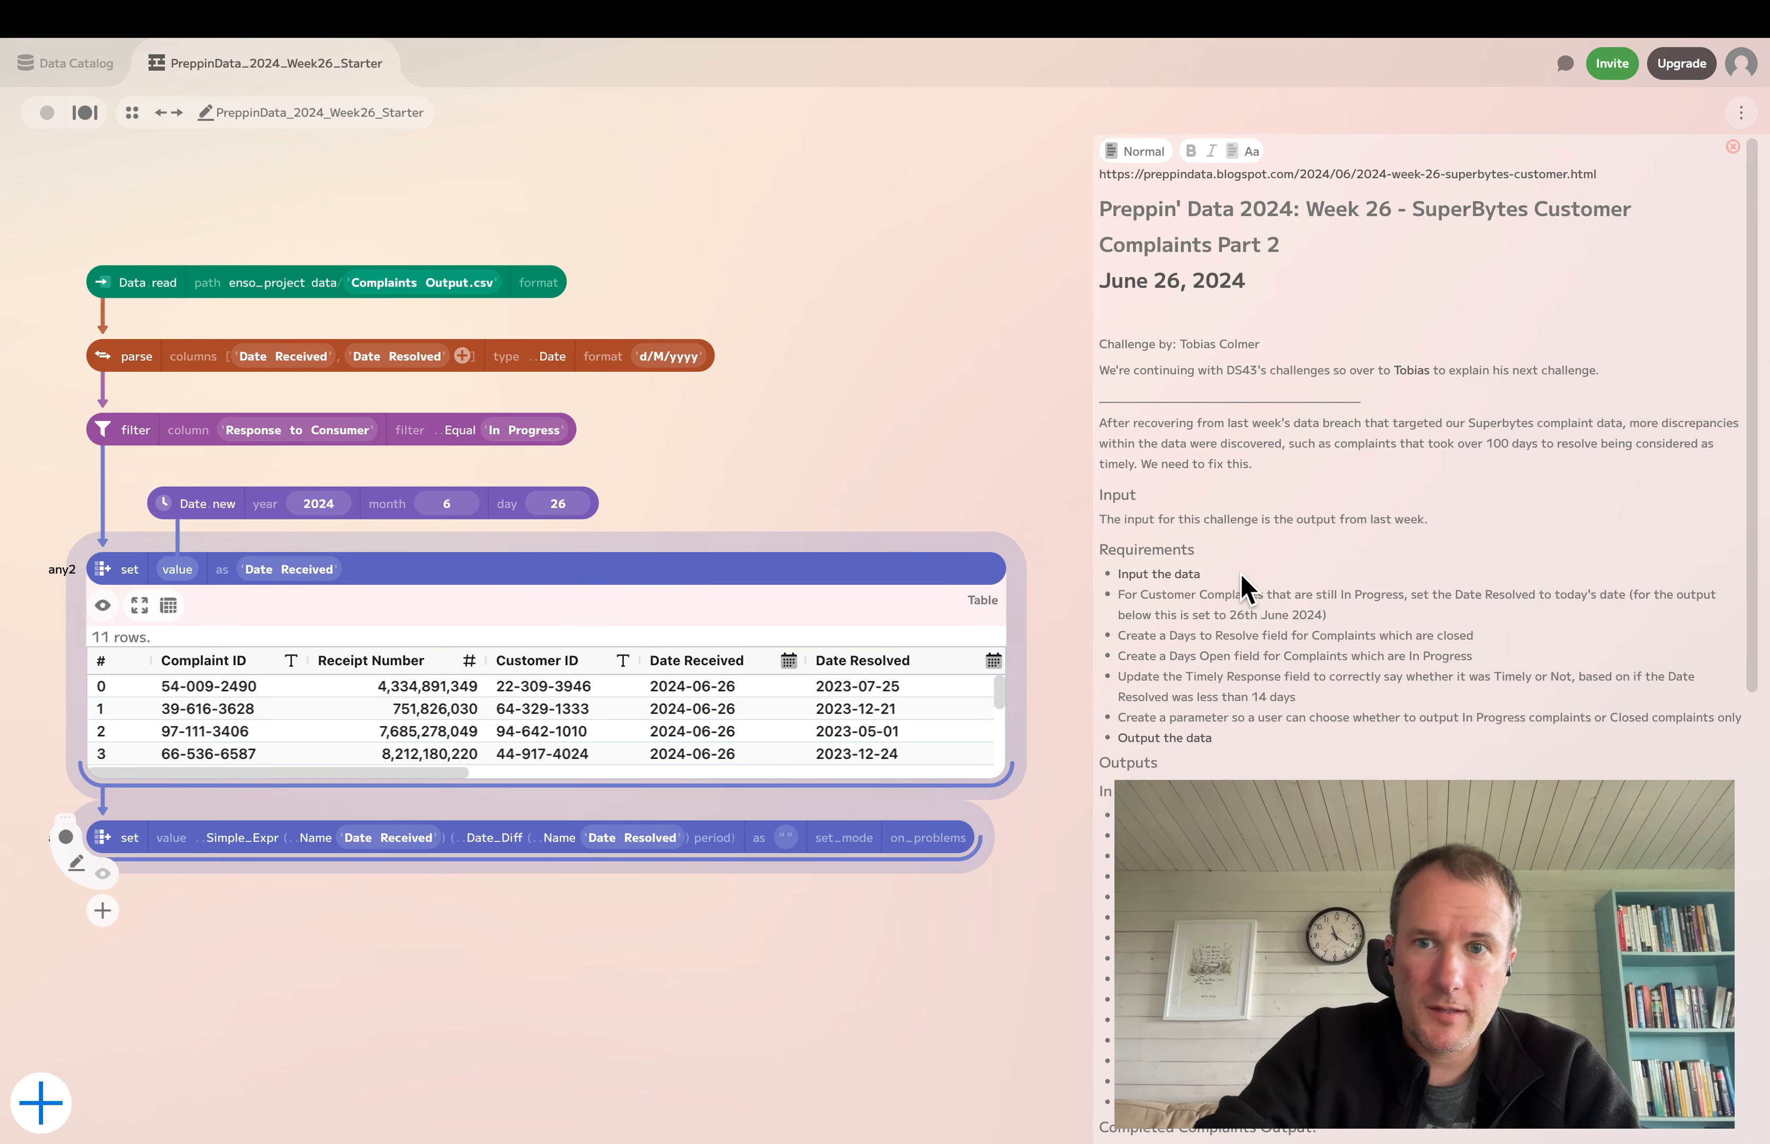
Change the target column of the set component fed by Date new to "Date Resolved"
{"action": "double_click", "coordinate": [1502, 596]}
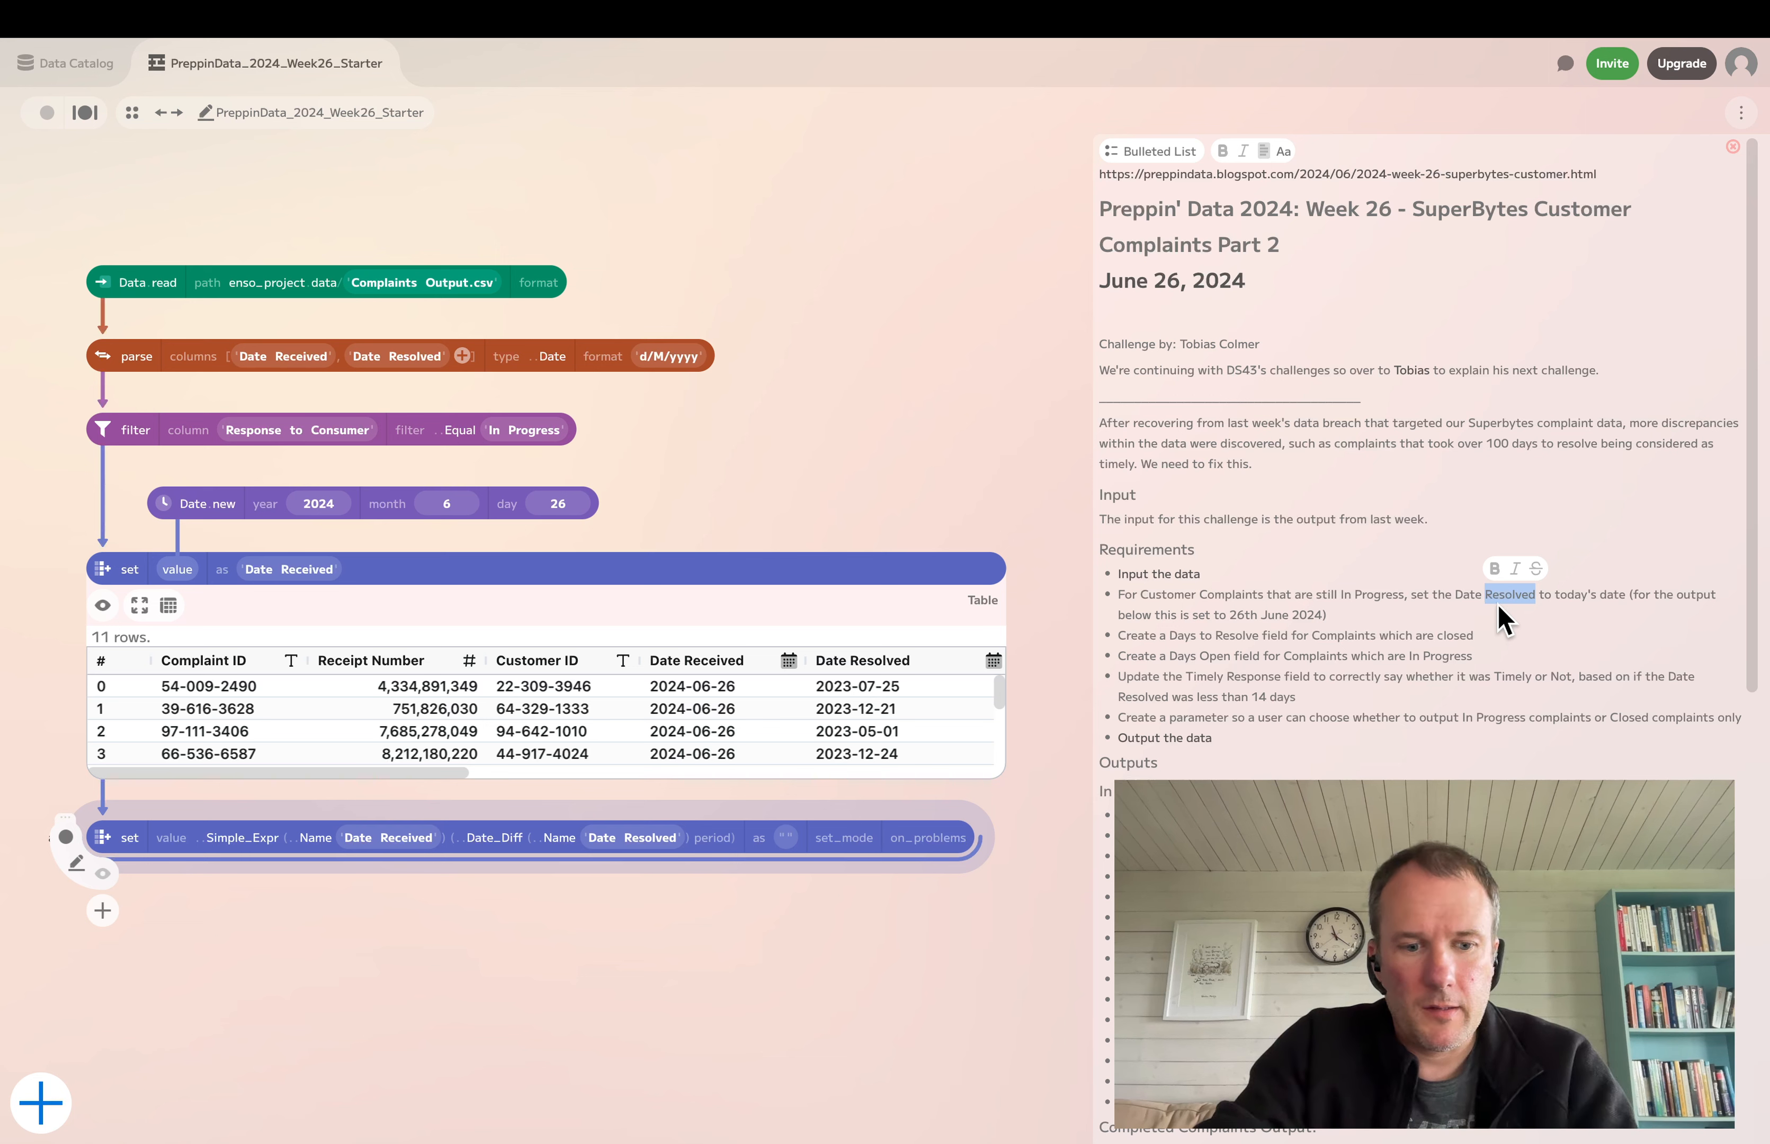
{"action": "left_click", "coordinate": [306, 571]}
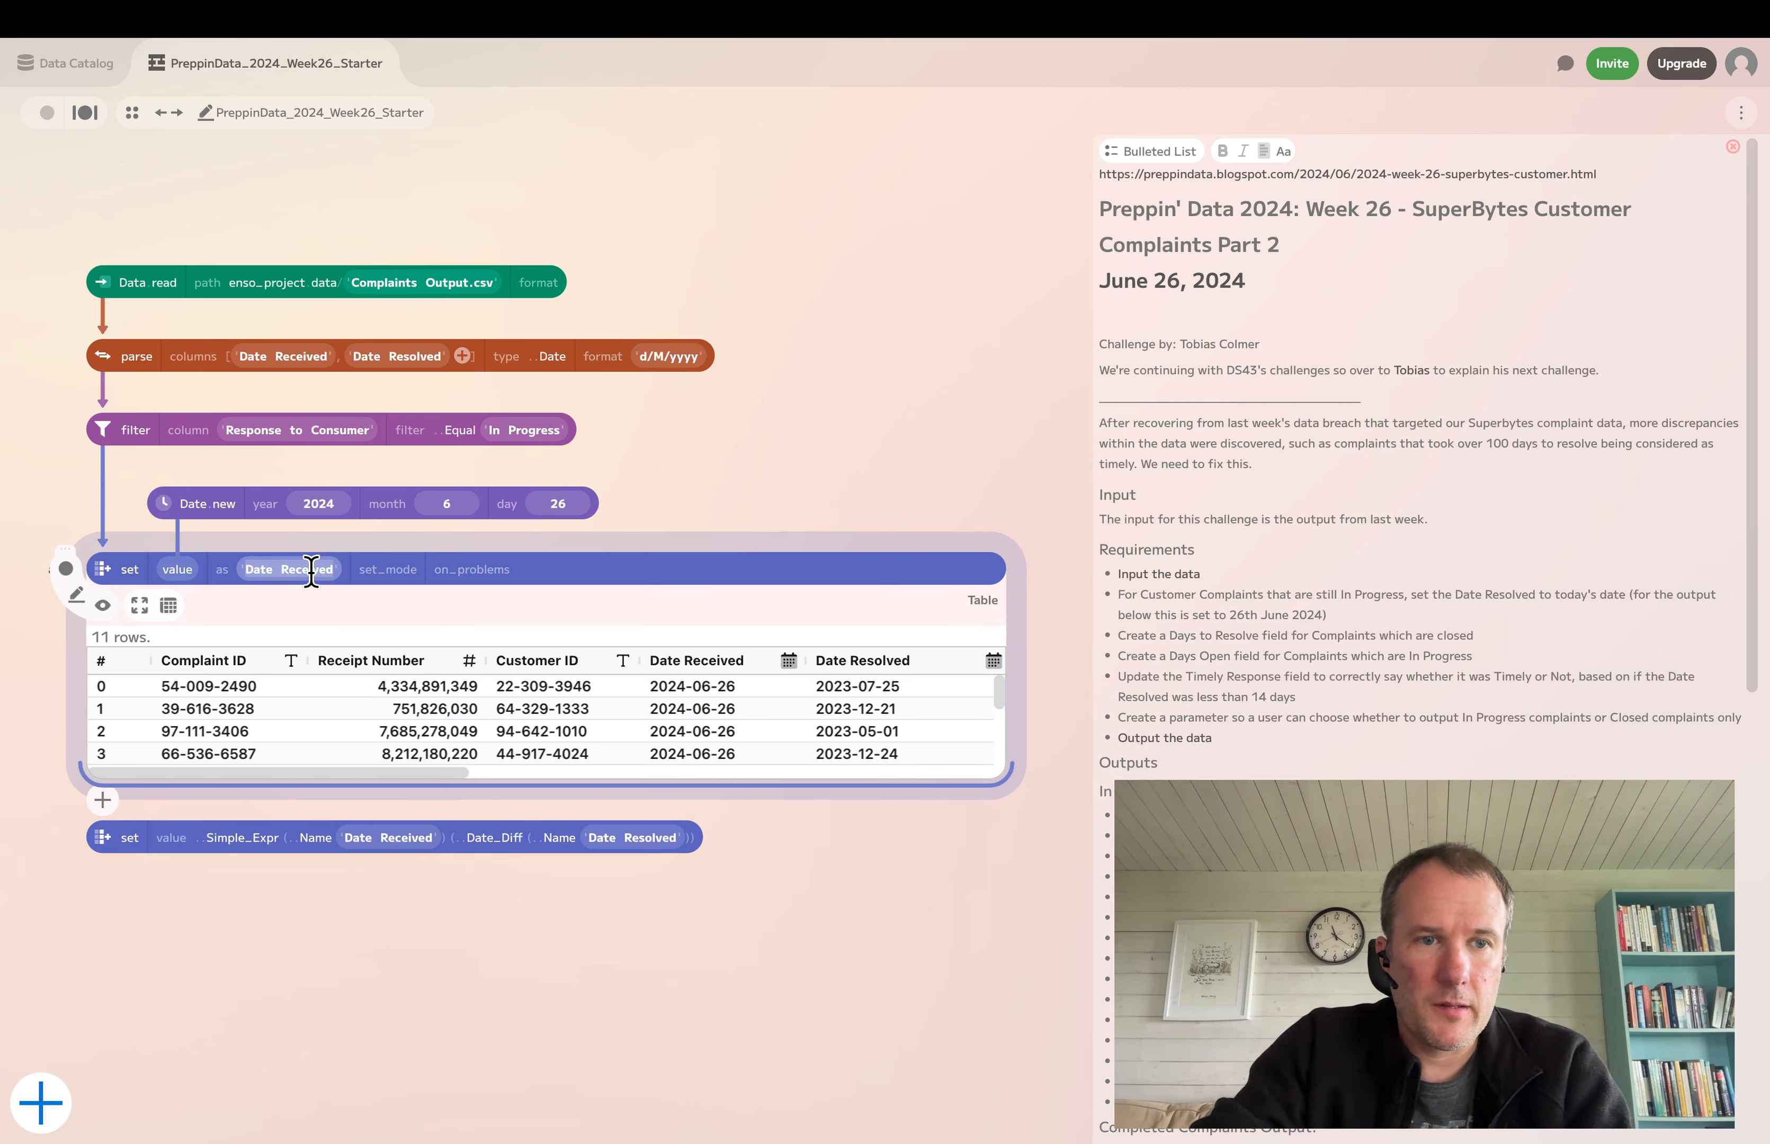
{"action": "type", "text": "Resolved"}
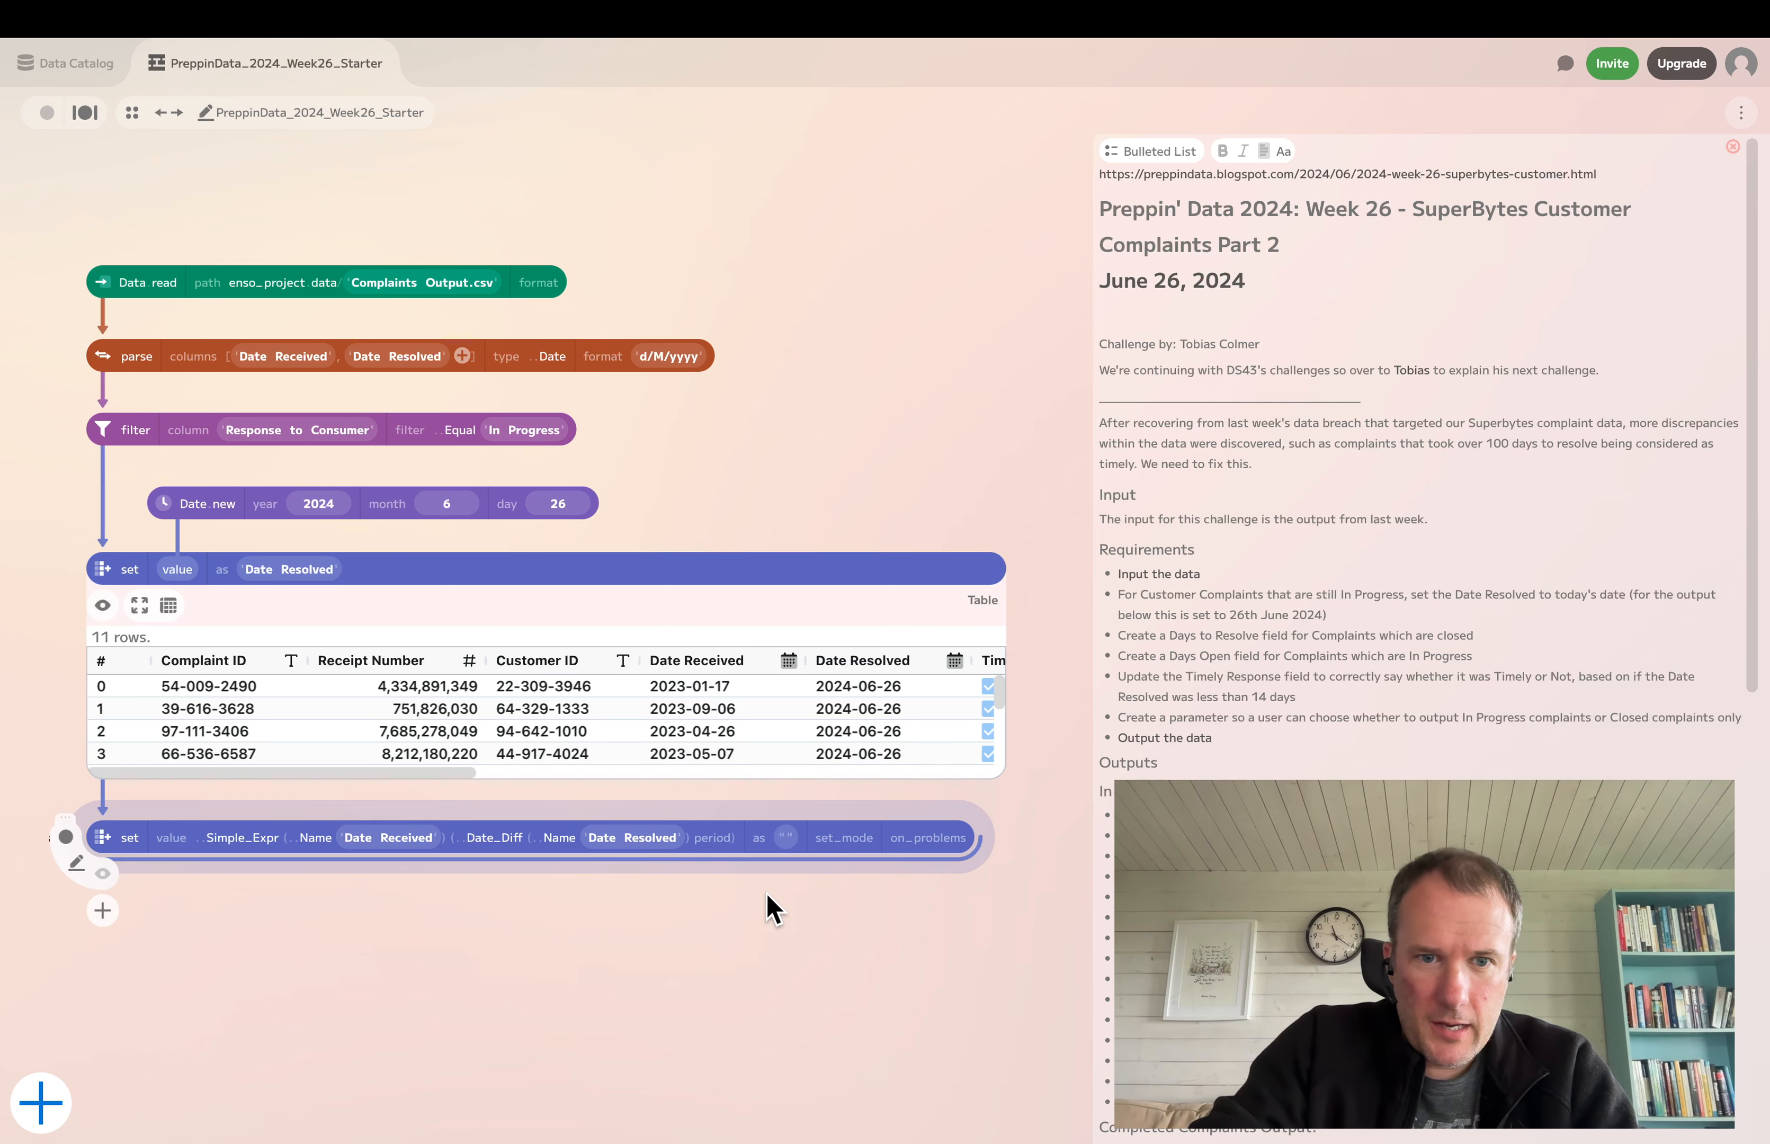
Set the date diff period to Day and name the result column "Days Open", copied from the requirements
{"action": "left_click", "coordinate": [715, 839]}
{"action": "left_click", "coordinate": [702, 983]}
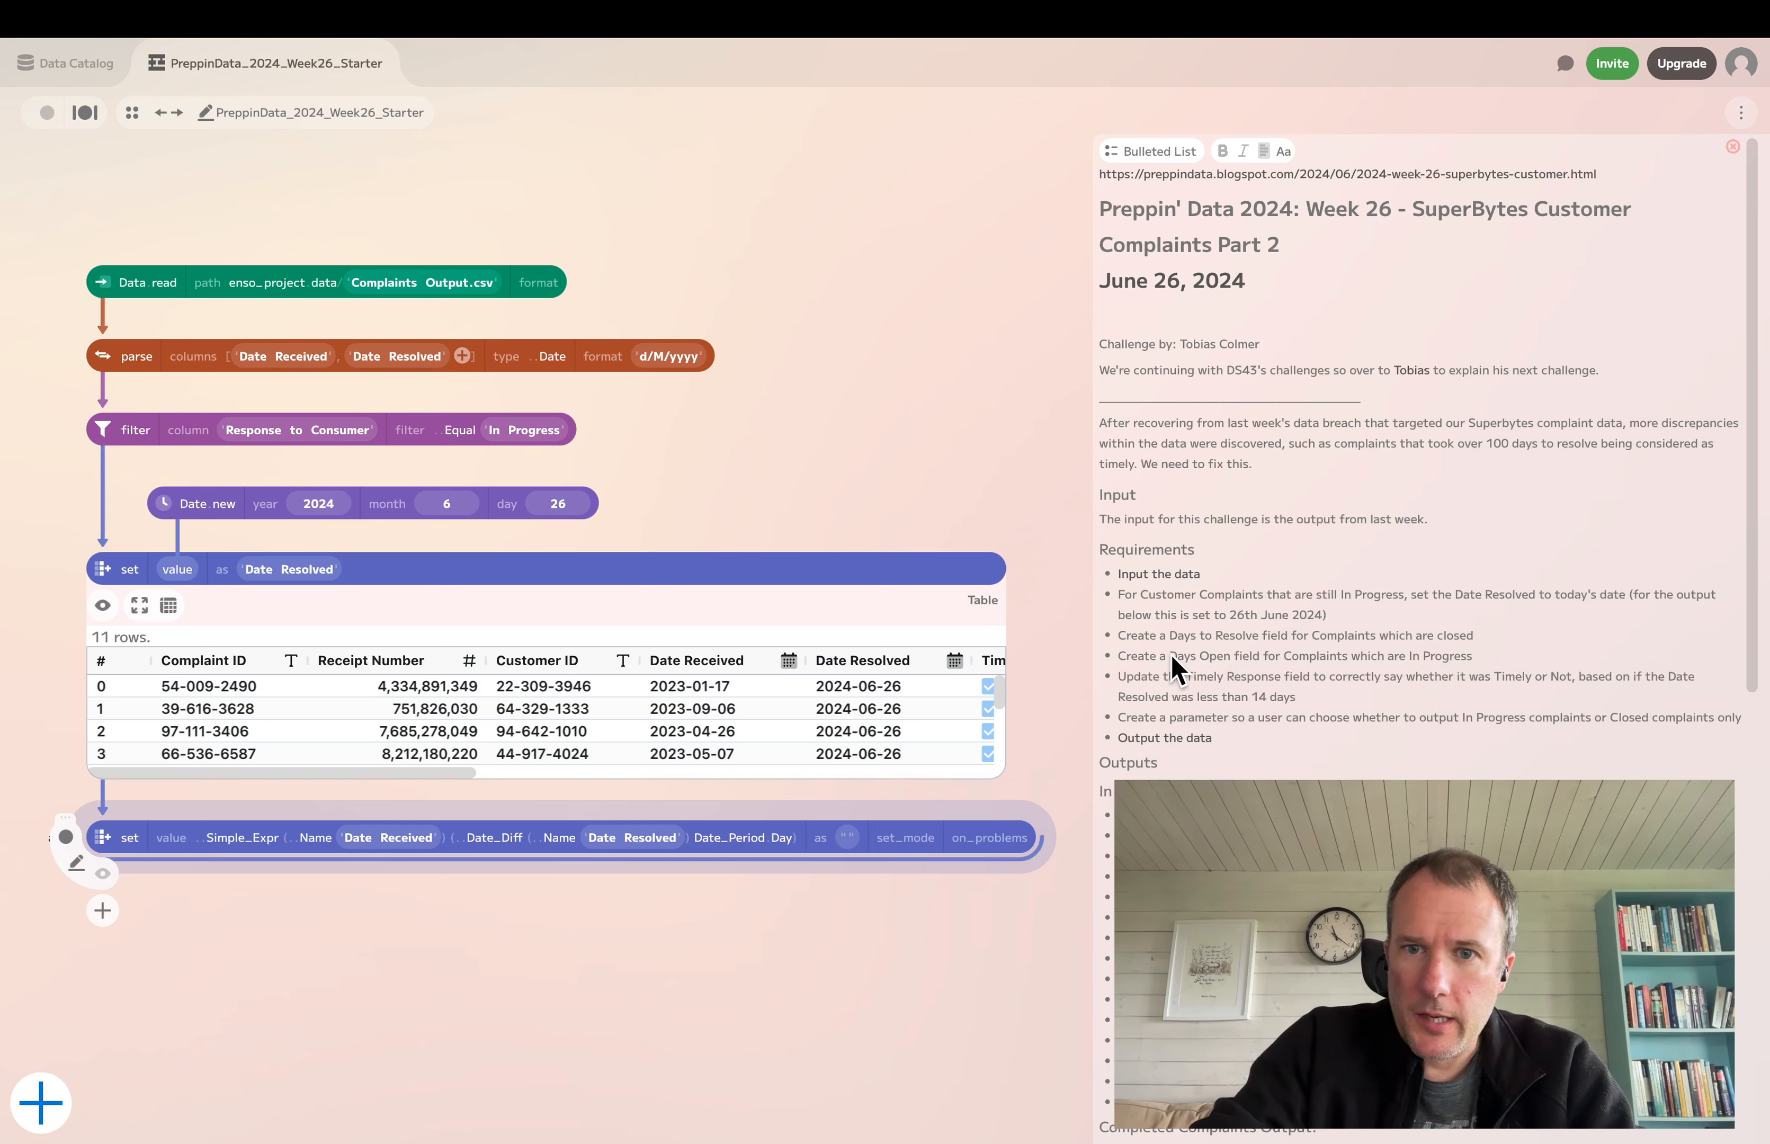
{"action": "left_click_drag", "start_coordinate": [1170, 653], "coordinate": [1230, 661]}
{"action": "key", "text": "ctrl+c"}
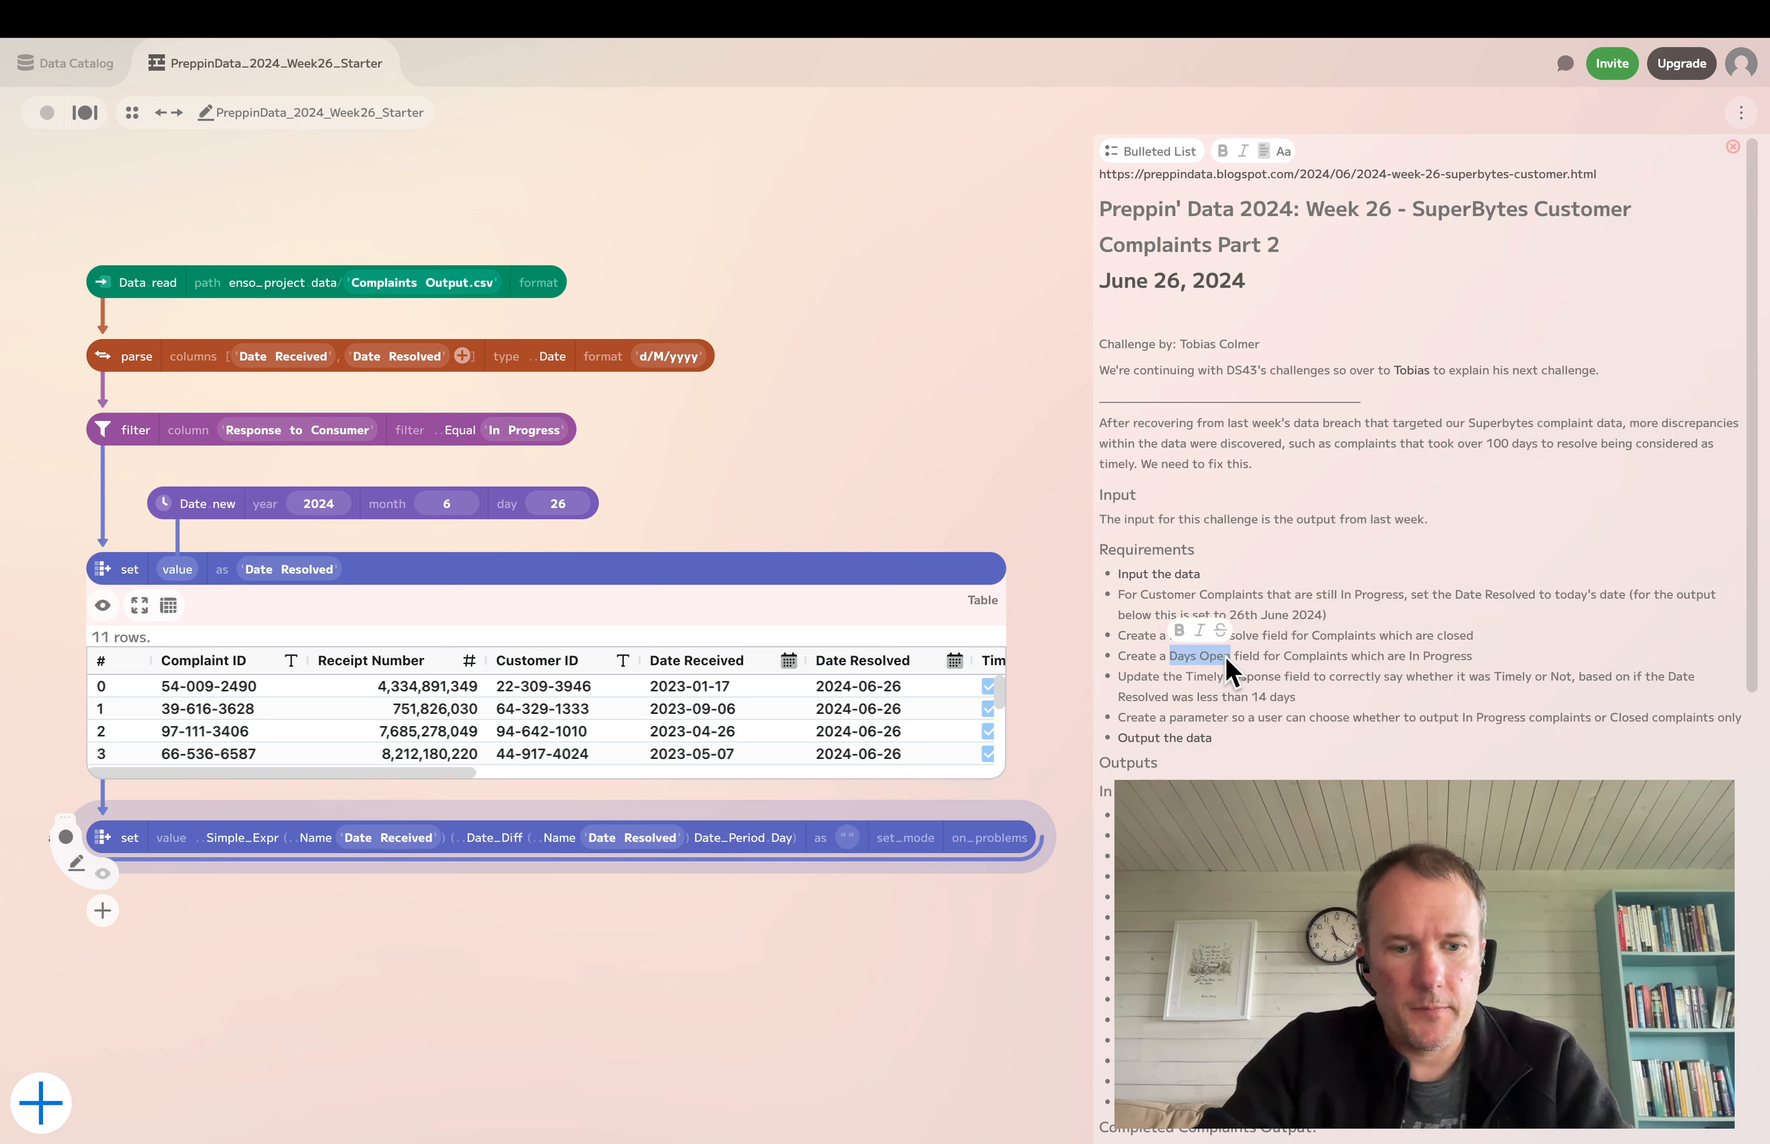
{"action": "left_click", "coordinate": [848, 840]}
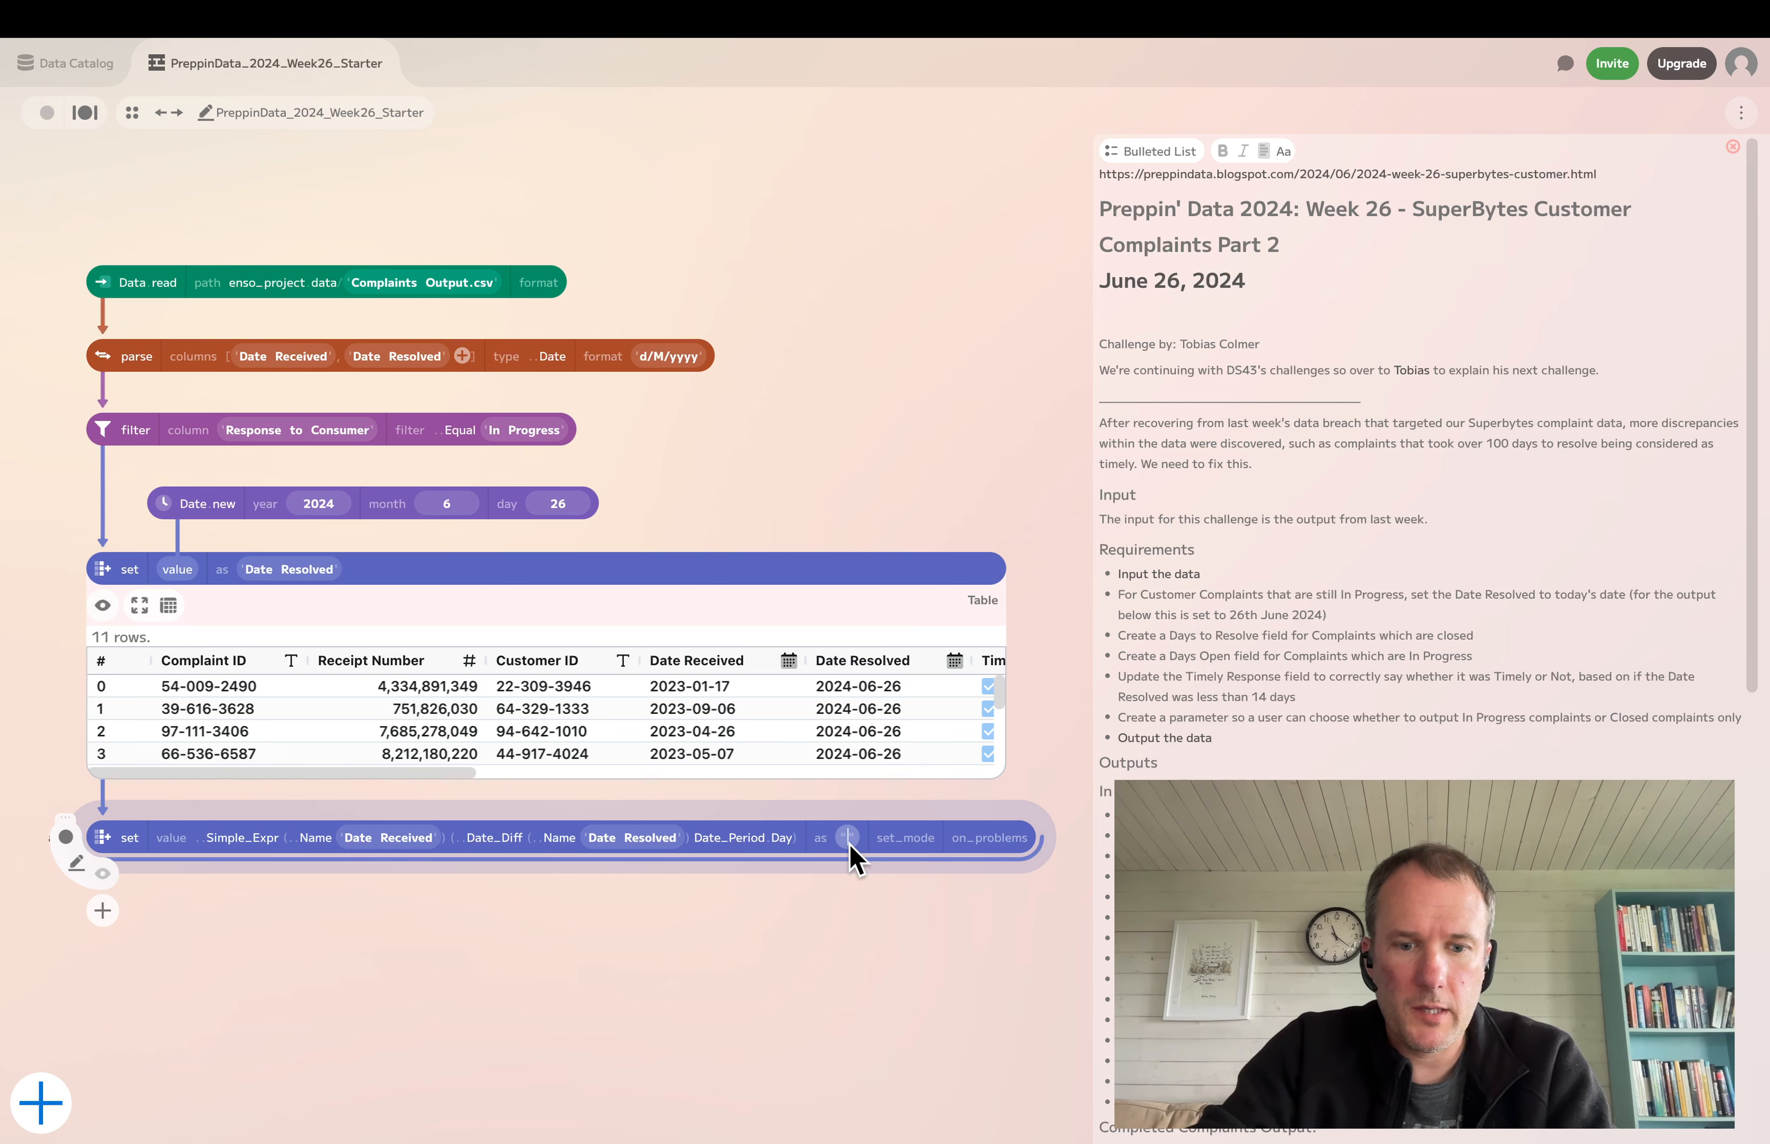
{"action": "key", "text": "ctrl+v"}
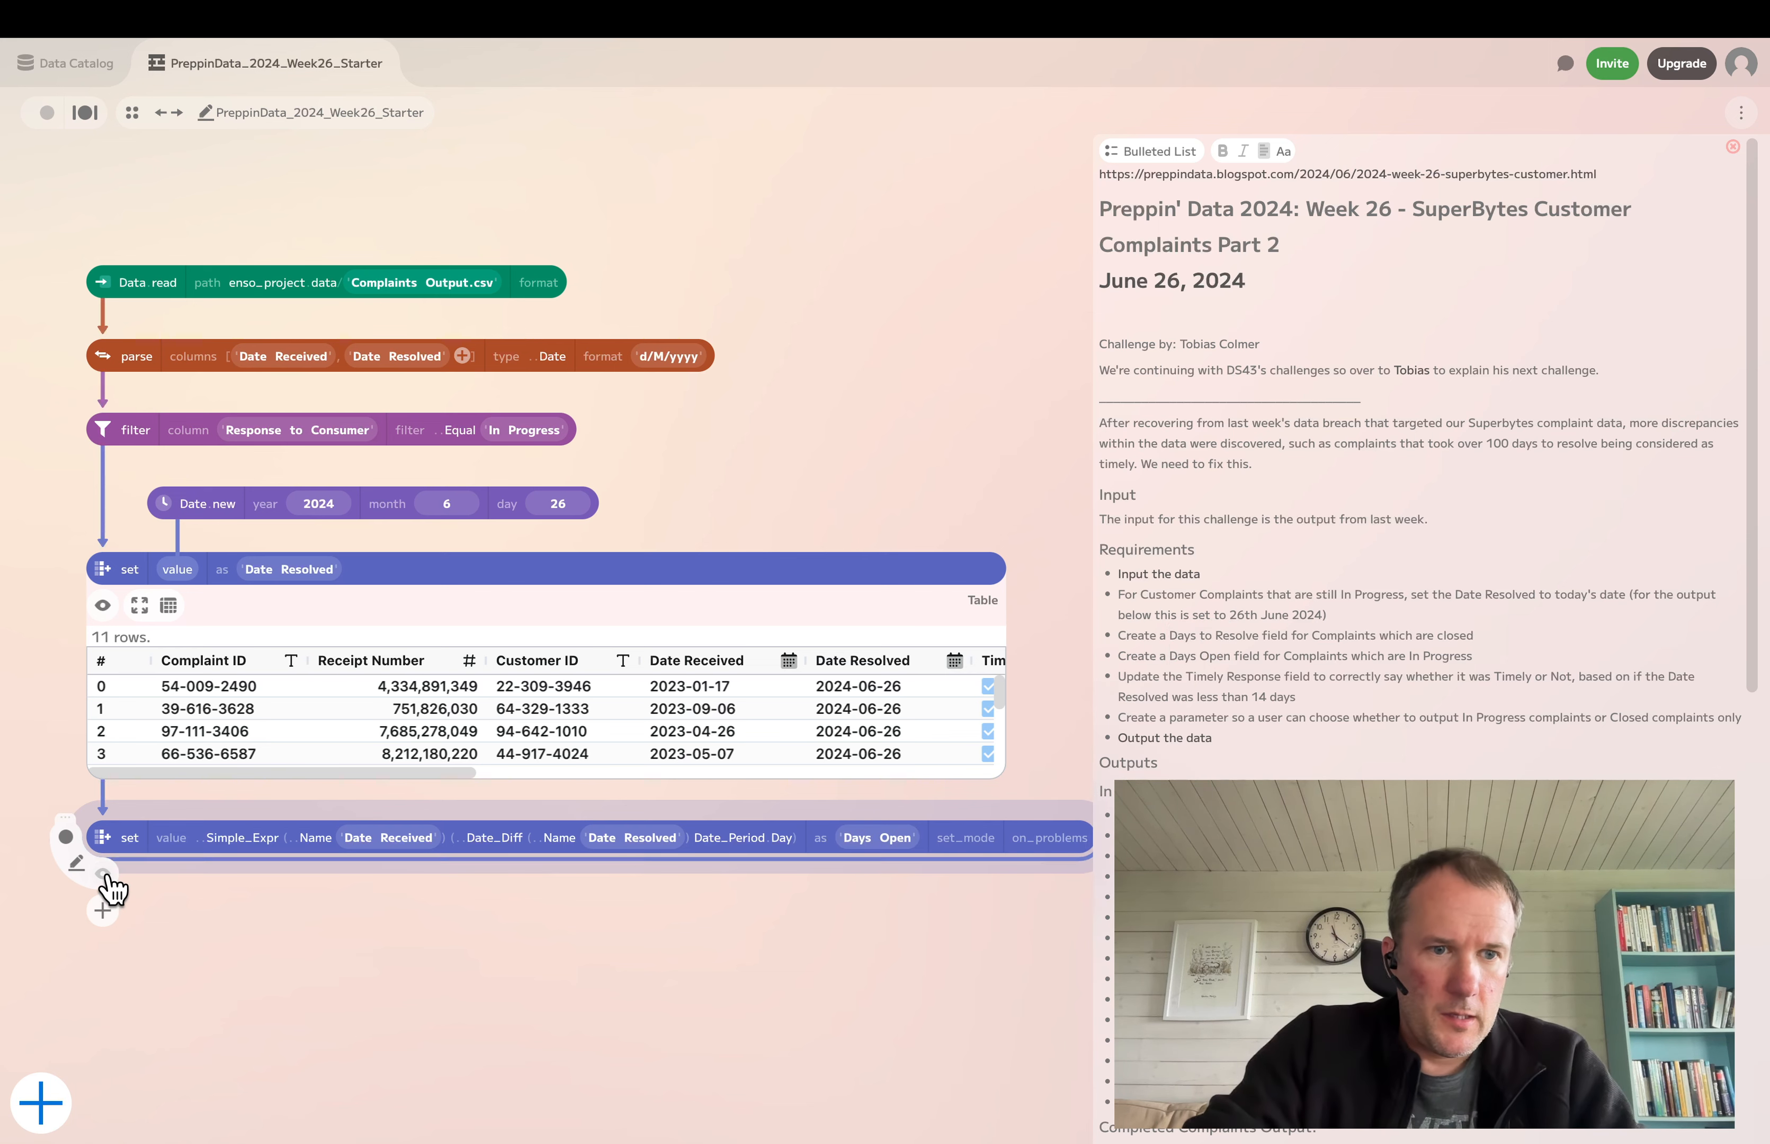
Show the Days Open set's table preview and check its date columns and the Days Open column
{"action": "scroll", "coordinate": [669, 893], "scroll_direction": "down", "scroll_amount": 5}
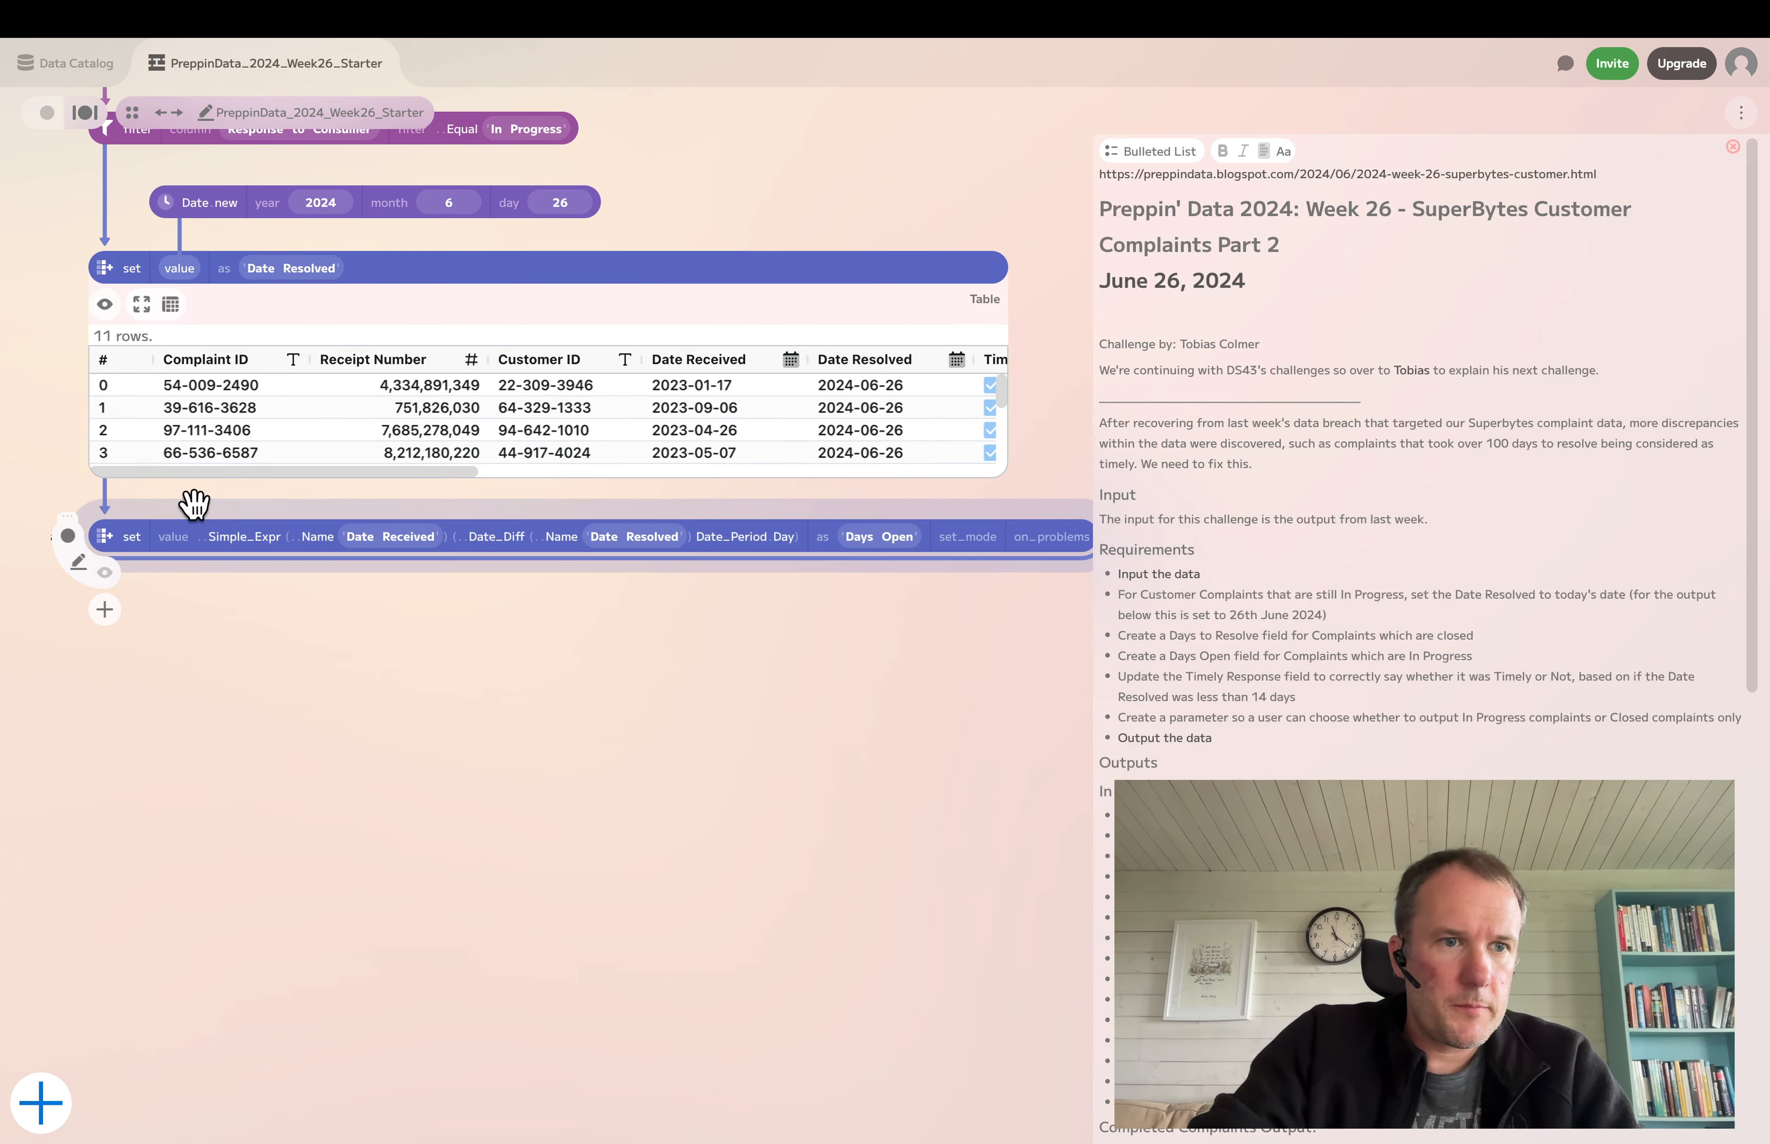
{"action": "left_click", "coordinate": [105, 572]}
{"action": "left_click_drag", "start_coordinate": [383, 740], "coordinate": [1063, 759]}
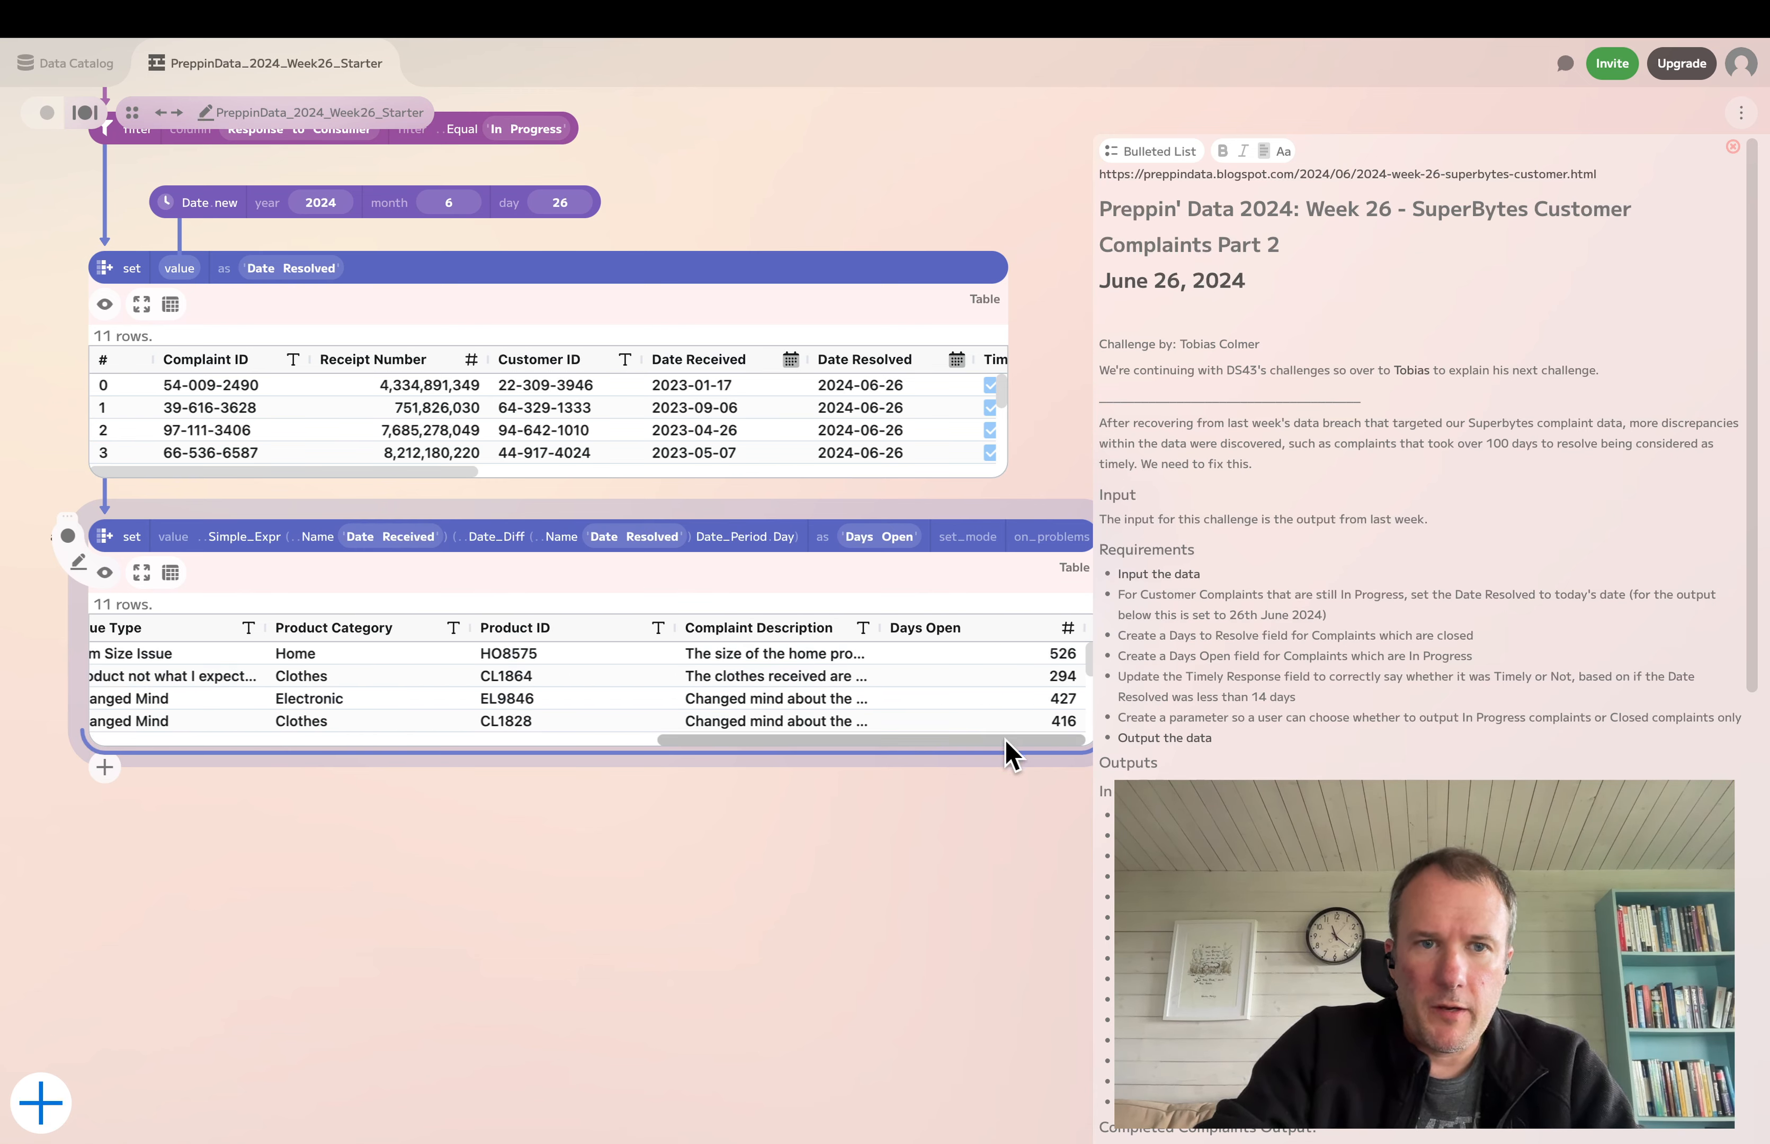
{"action": "left_click_drag", "start_coordinate": [921, 739], "coordinate": [277, 742]}
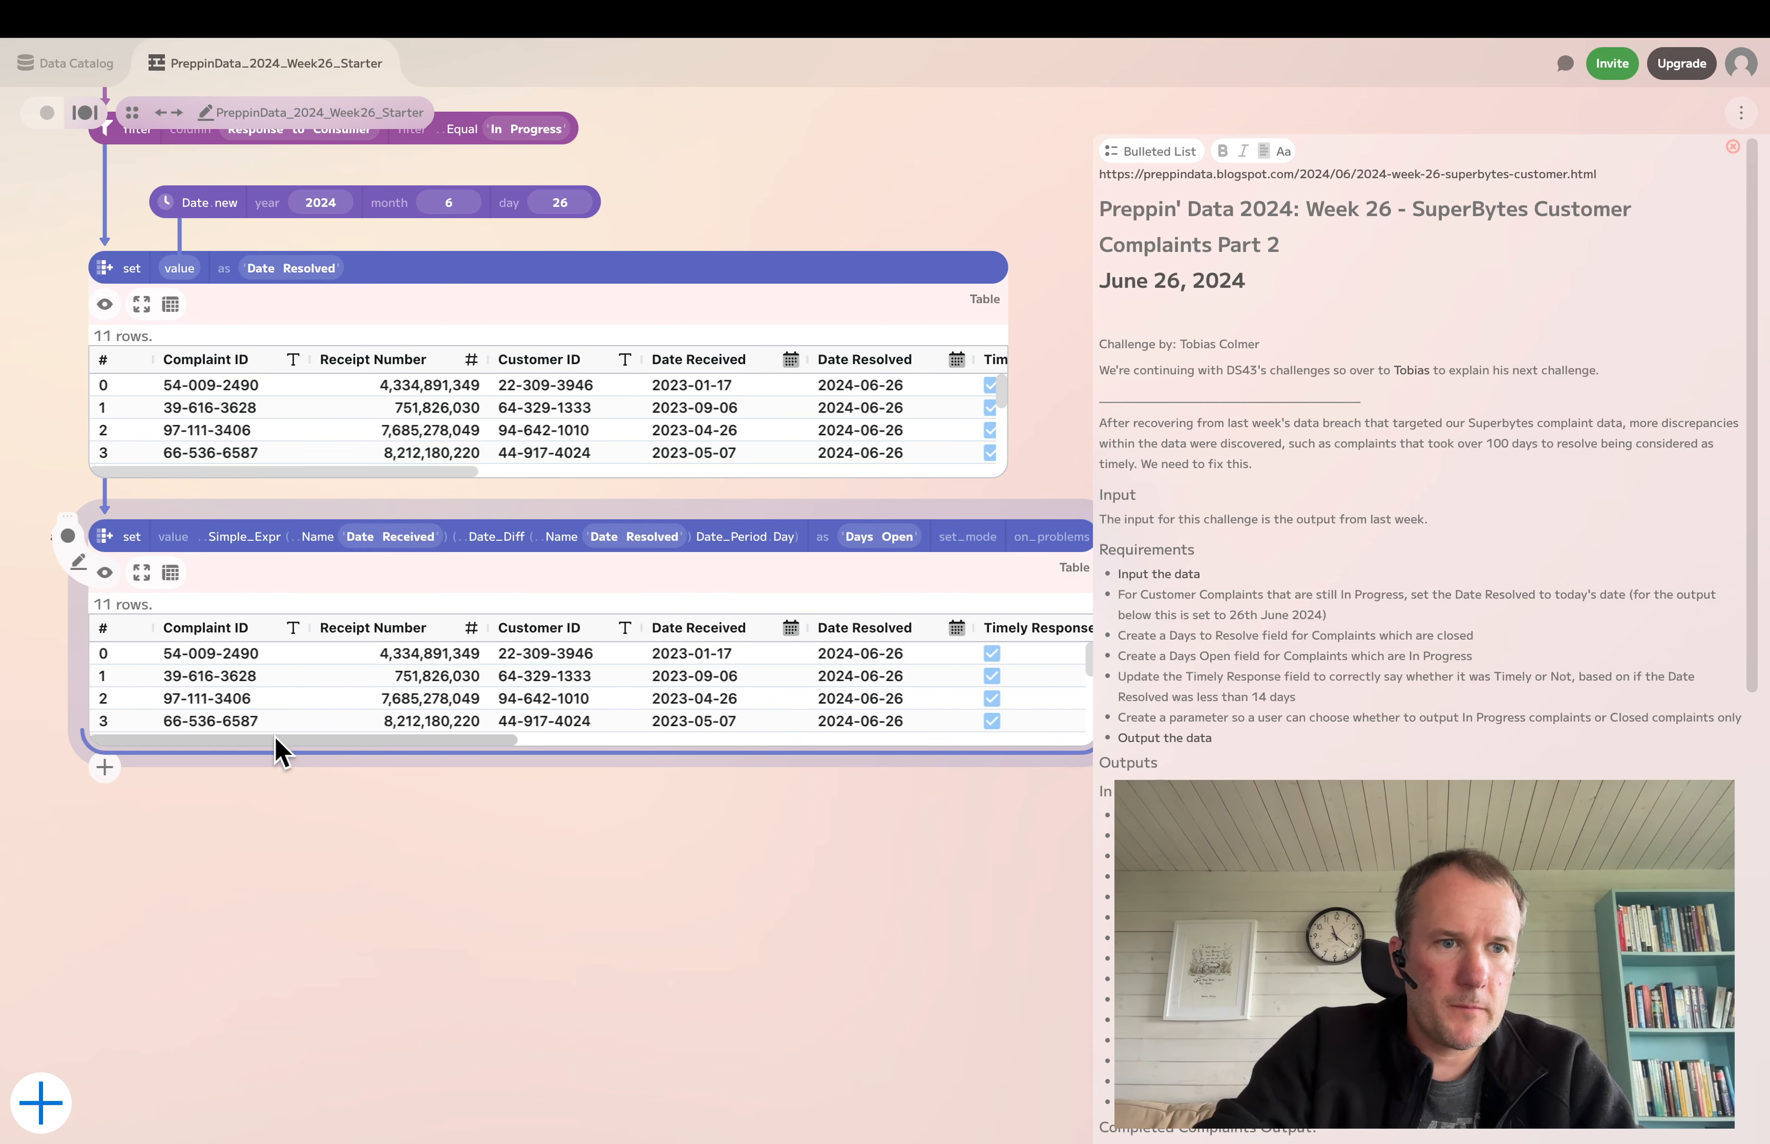
Hide the table previews of the Date Resolved and Days Open set components
{"action": "left_click", "coordinate": [106, 305]}
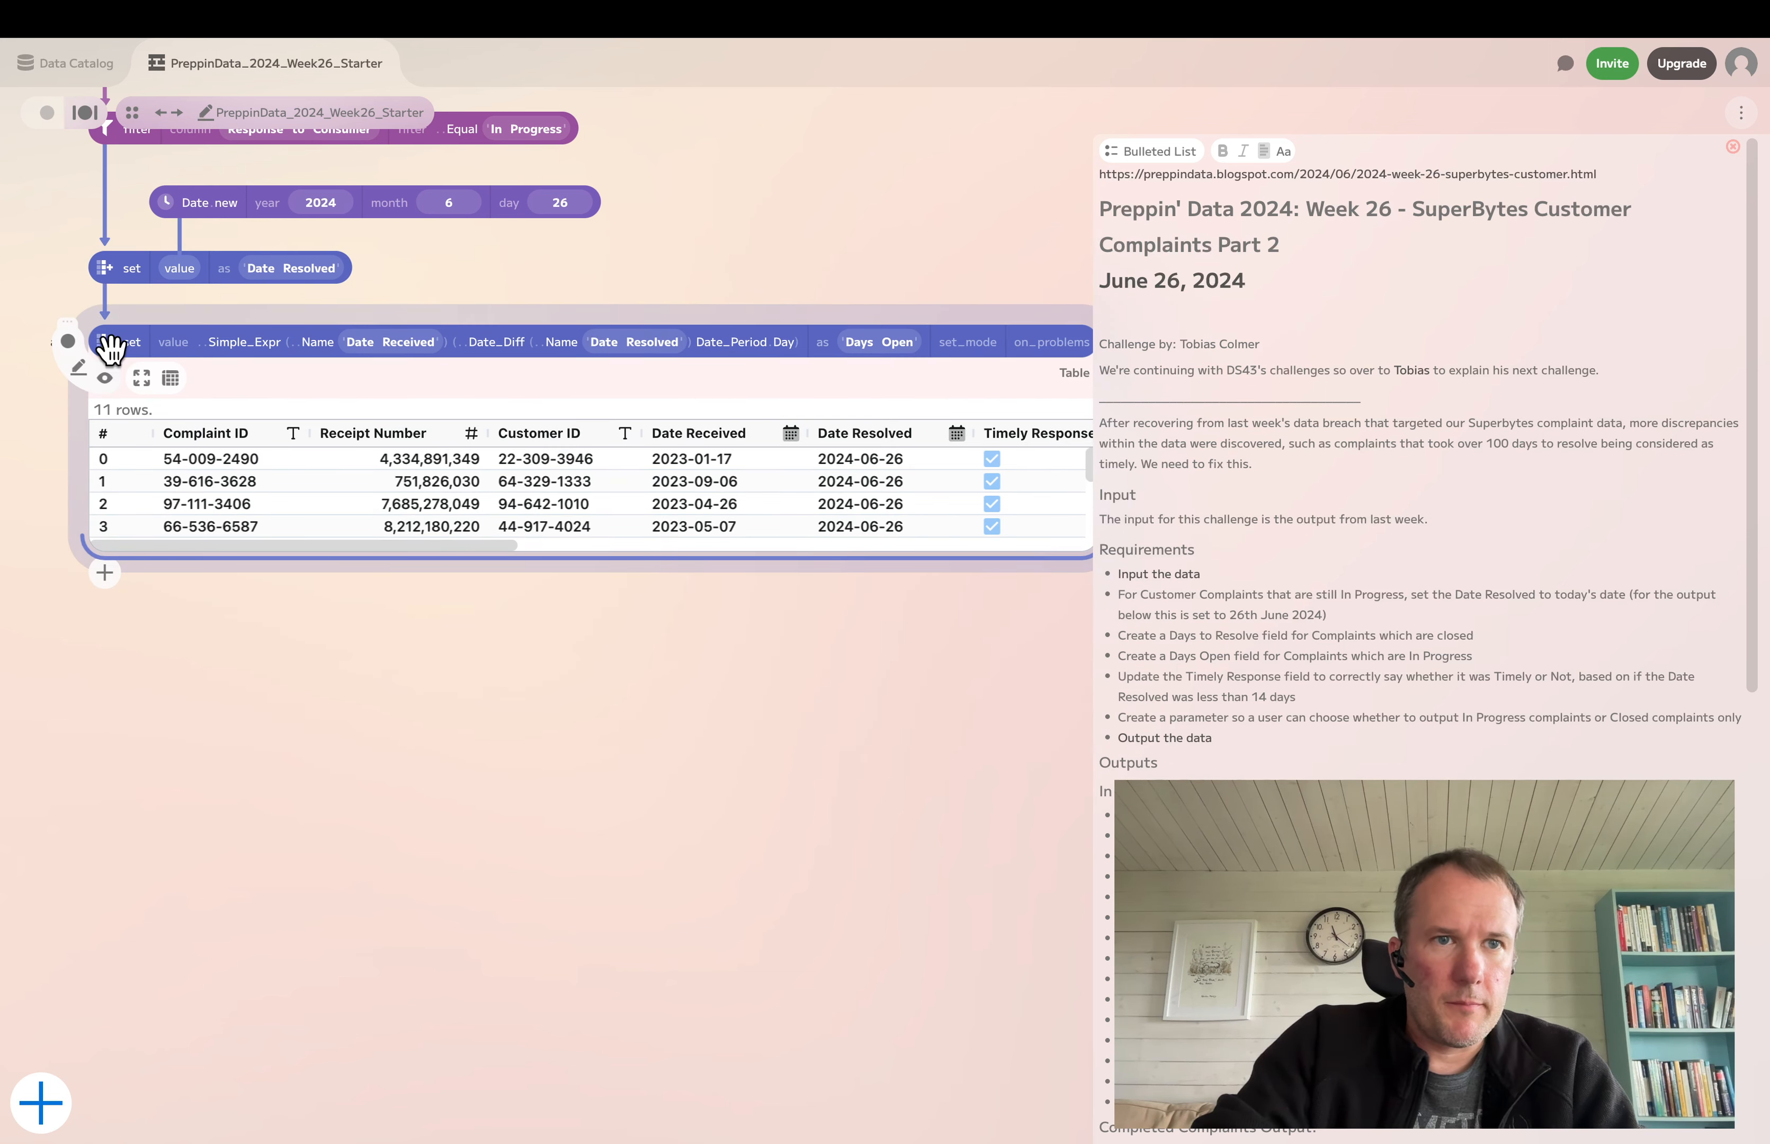
{"action": "scroll", "coordinate": [217, 683], "scroll_direction": "up", "scroll_amount": 5}
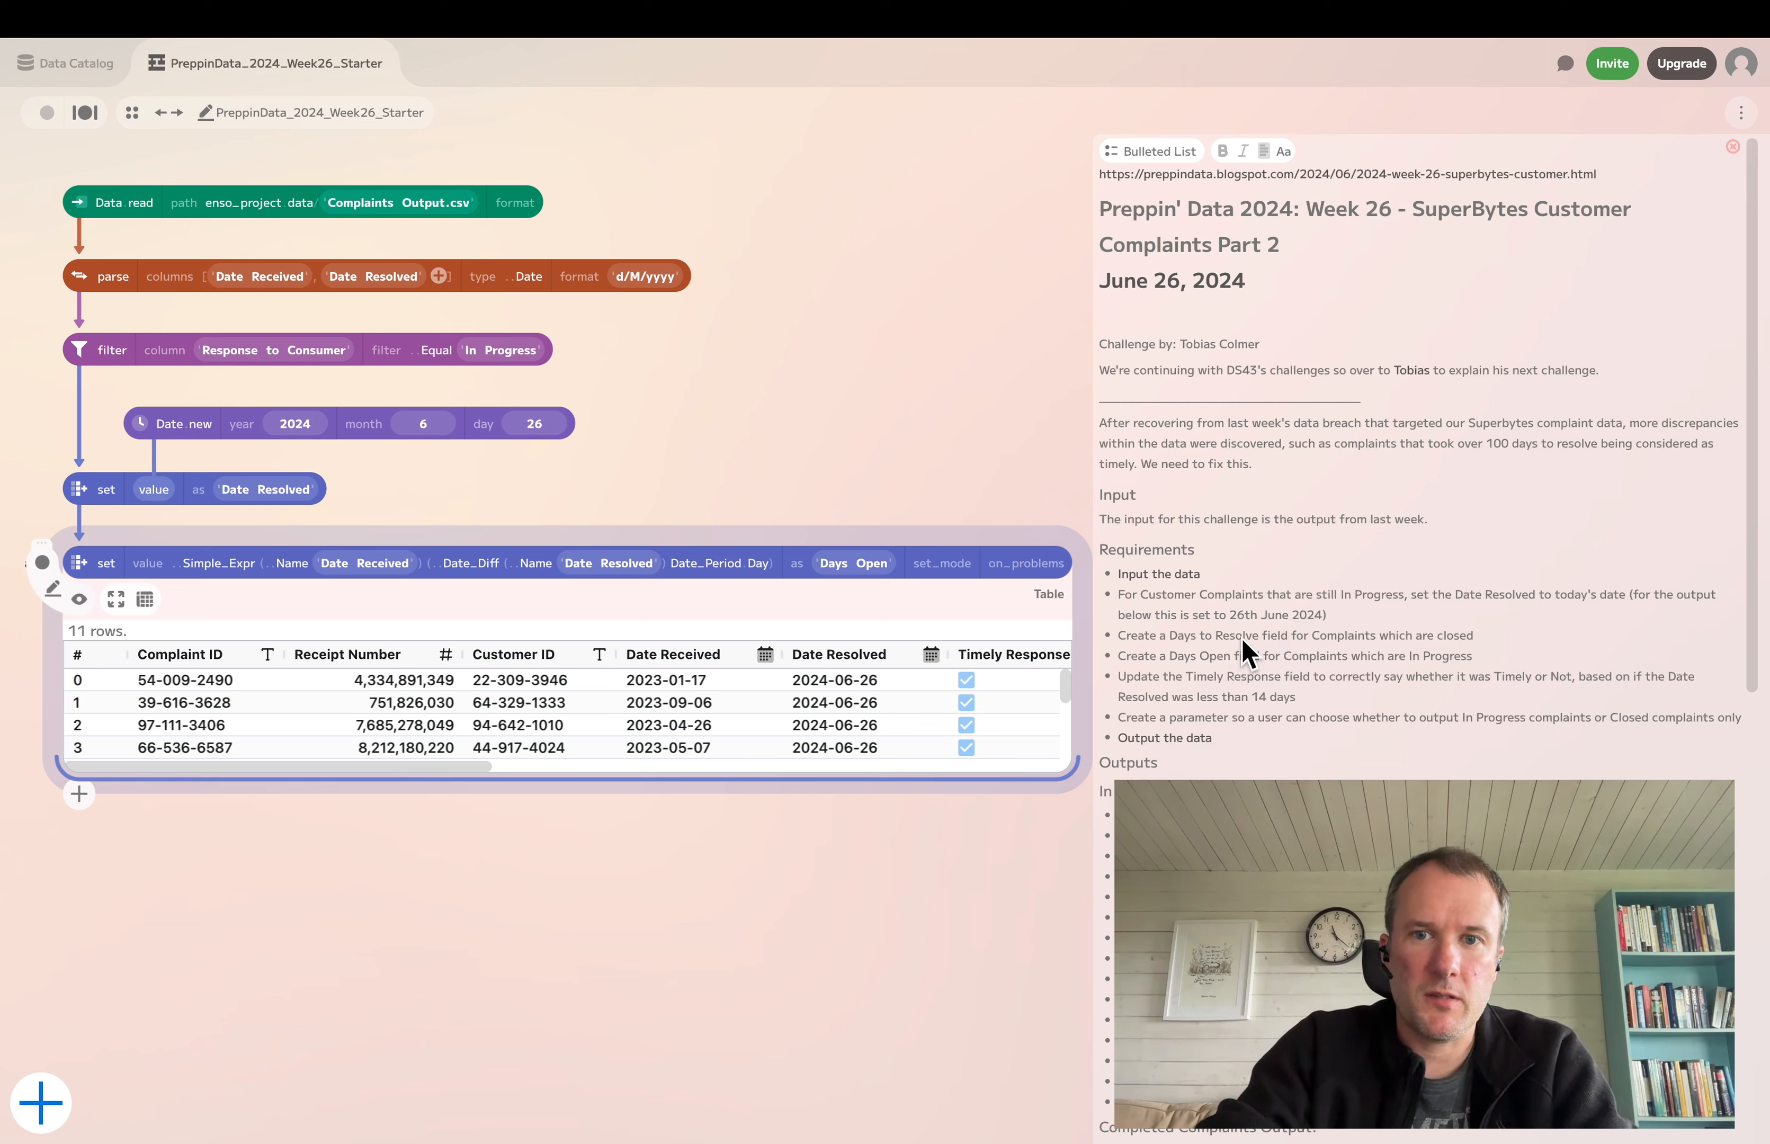
{"action": "left_click", "coordinate": [79, 600]}
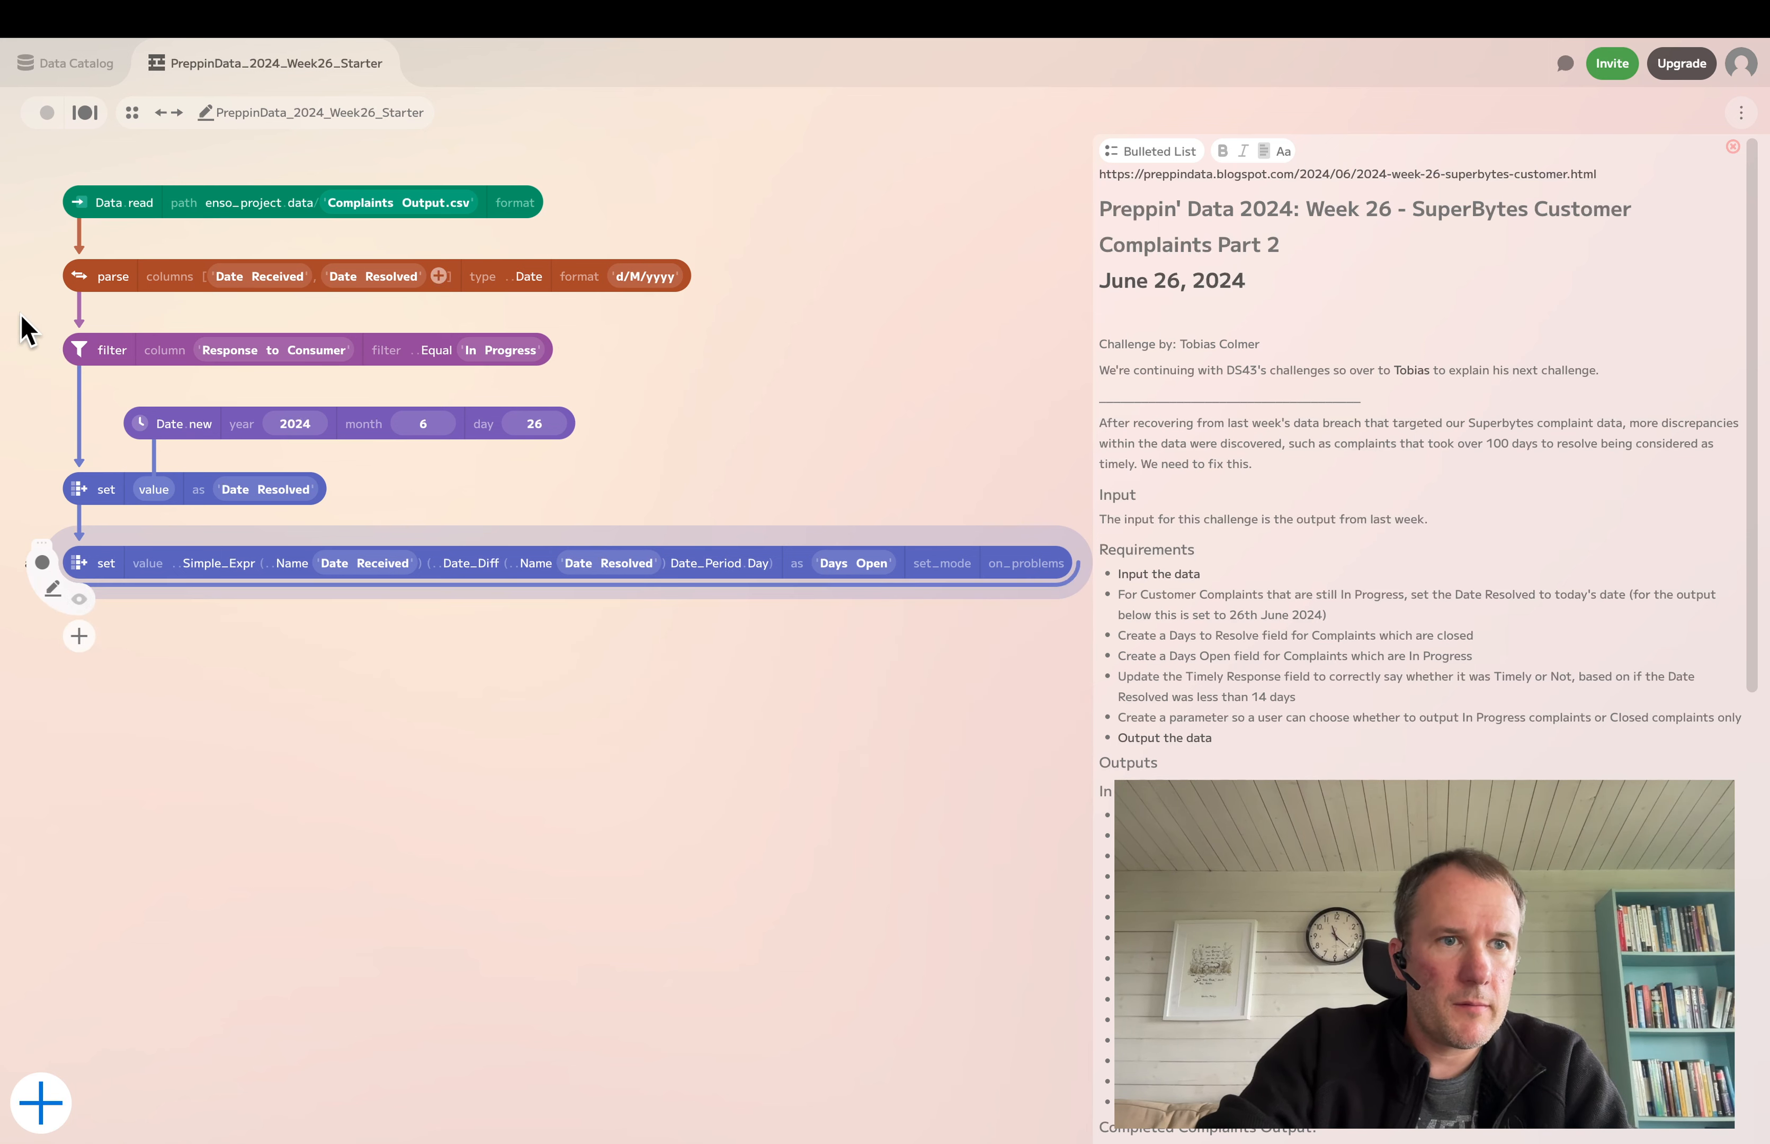
Duplicate the filter, Date new and both set components, and place the copies beneath the Days Open set
{"action": "left_click_drag", "start_coordinate": [23, 328], "coordinate": [491, 747]}
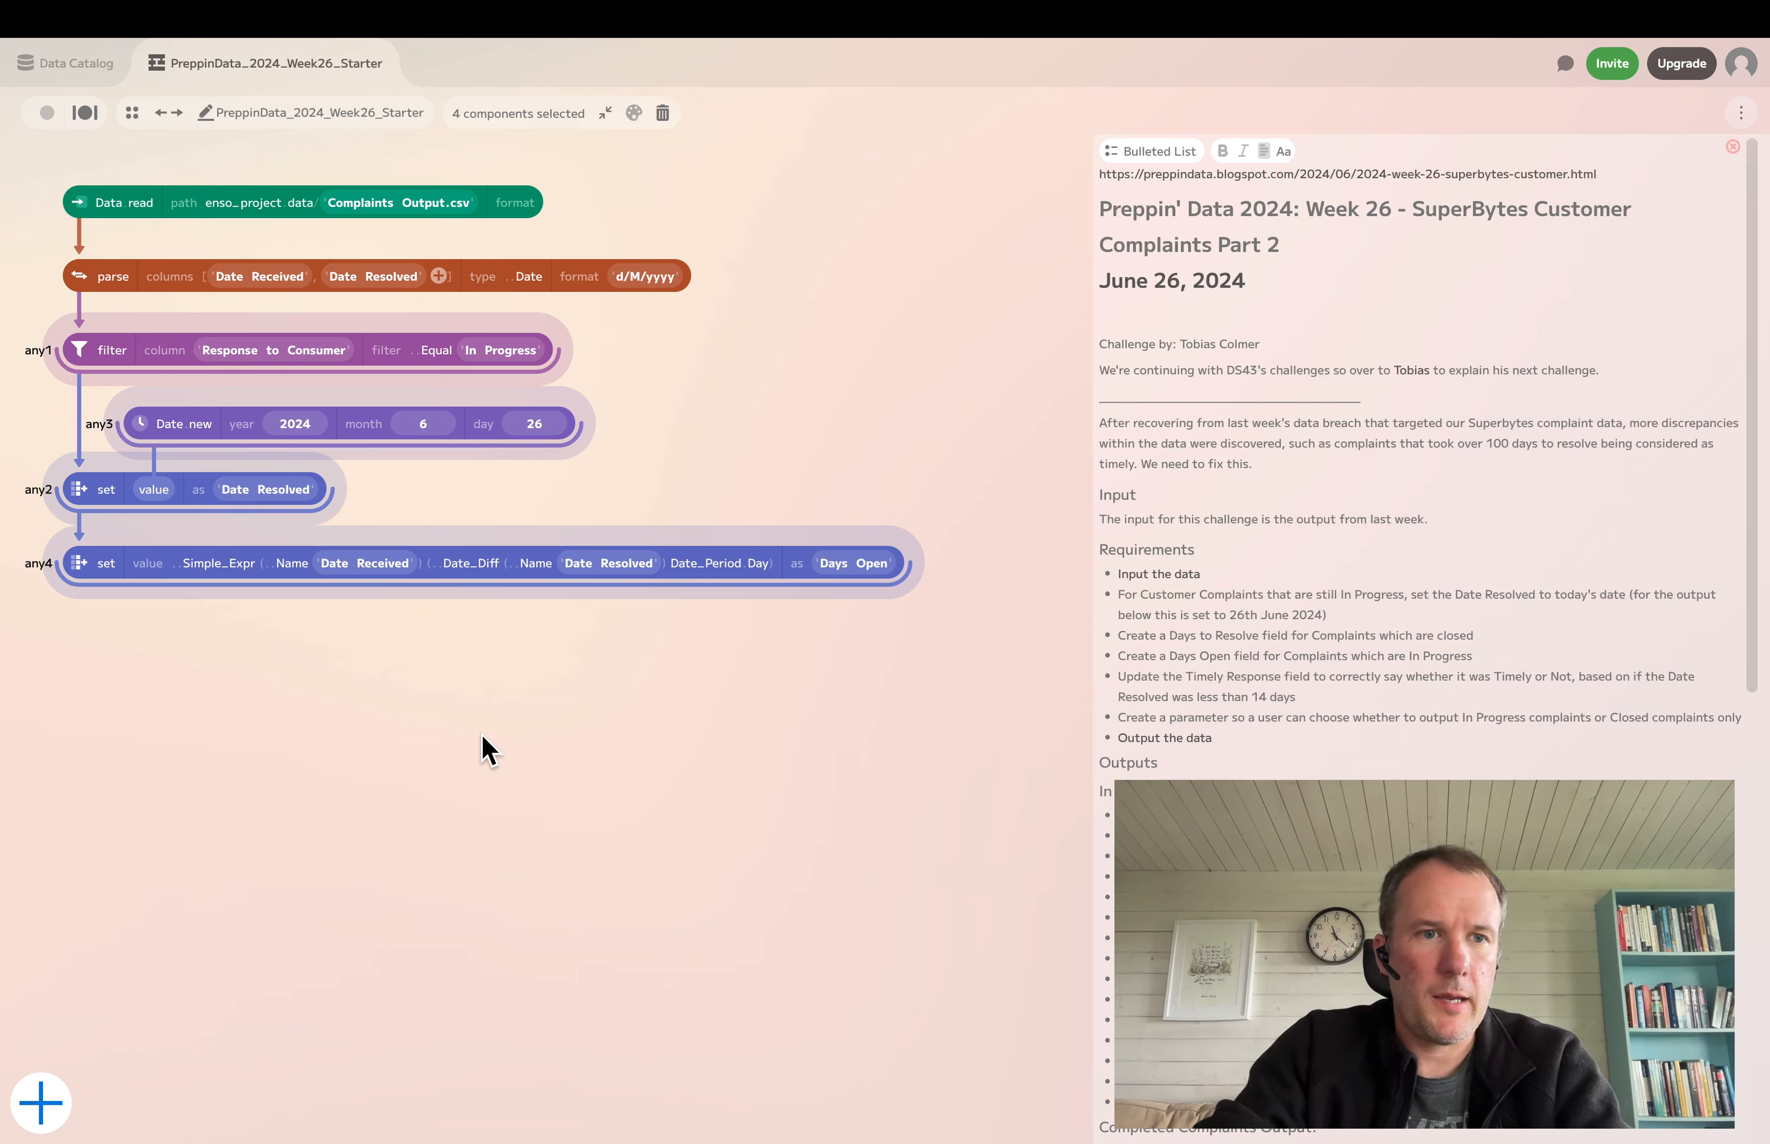
{"action": "key", "text": "ctrl+v"}
{"action": "left_click_drag", "start_coordinate": [514, 763], "coordinate": [184, 658]}
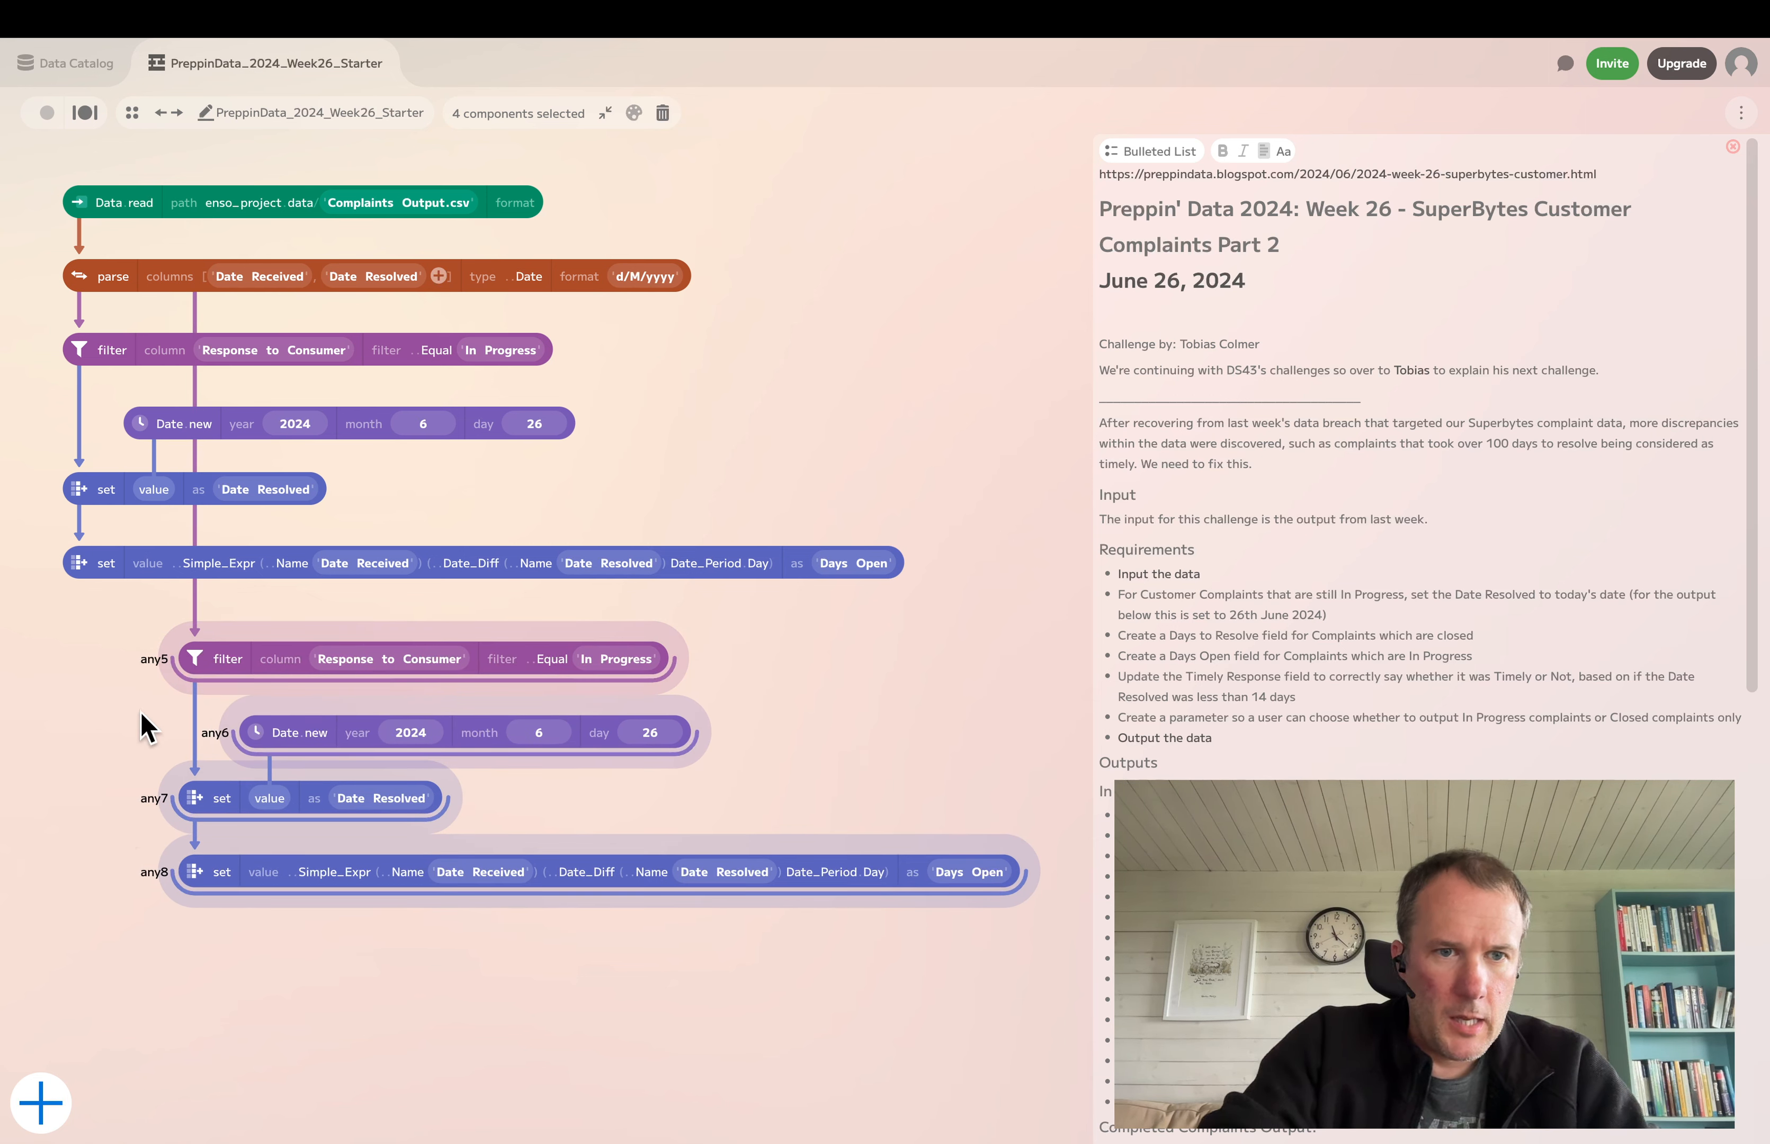
Set the copied filter's action to Remove so that it excludes the In Progress complaints
{"action": "left_click", "coordinate": [188, 655]}
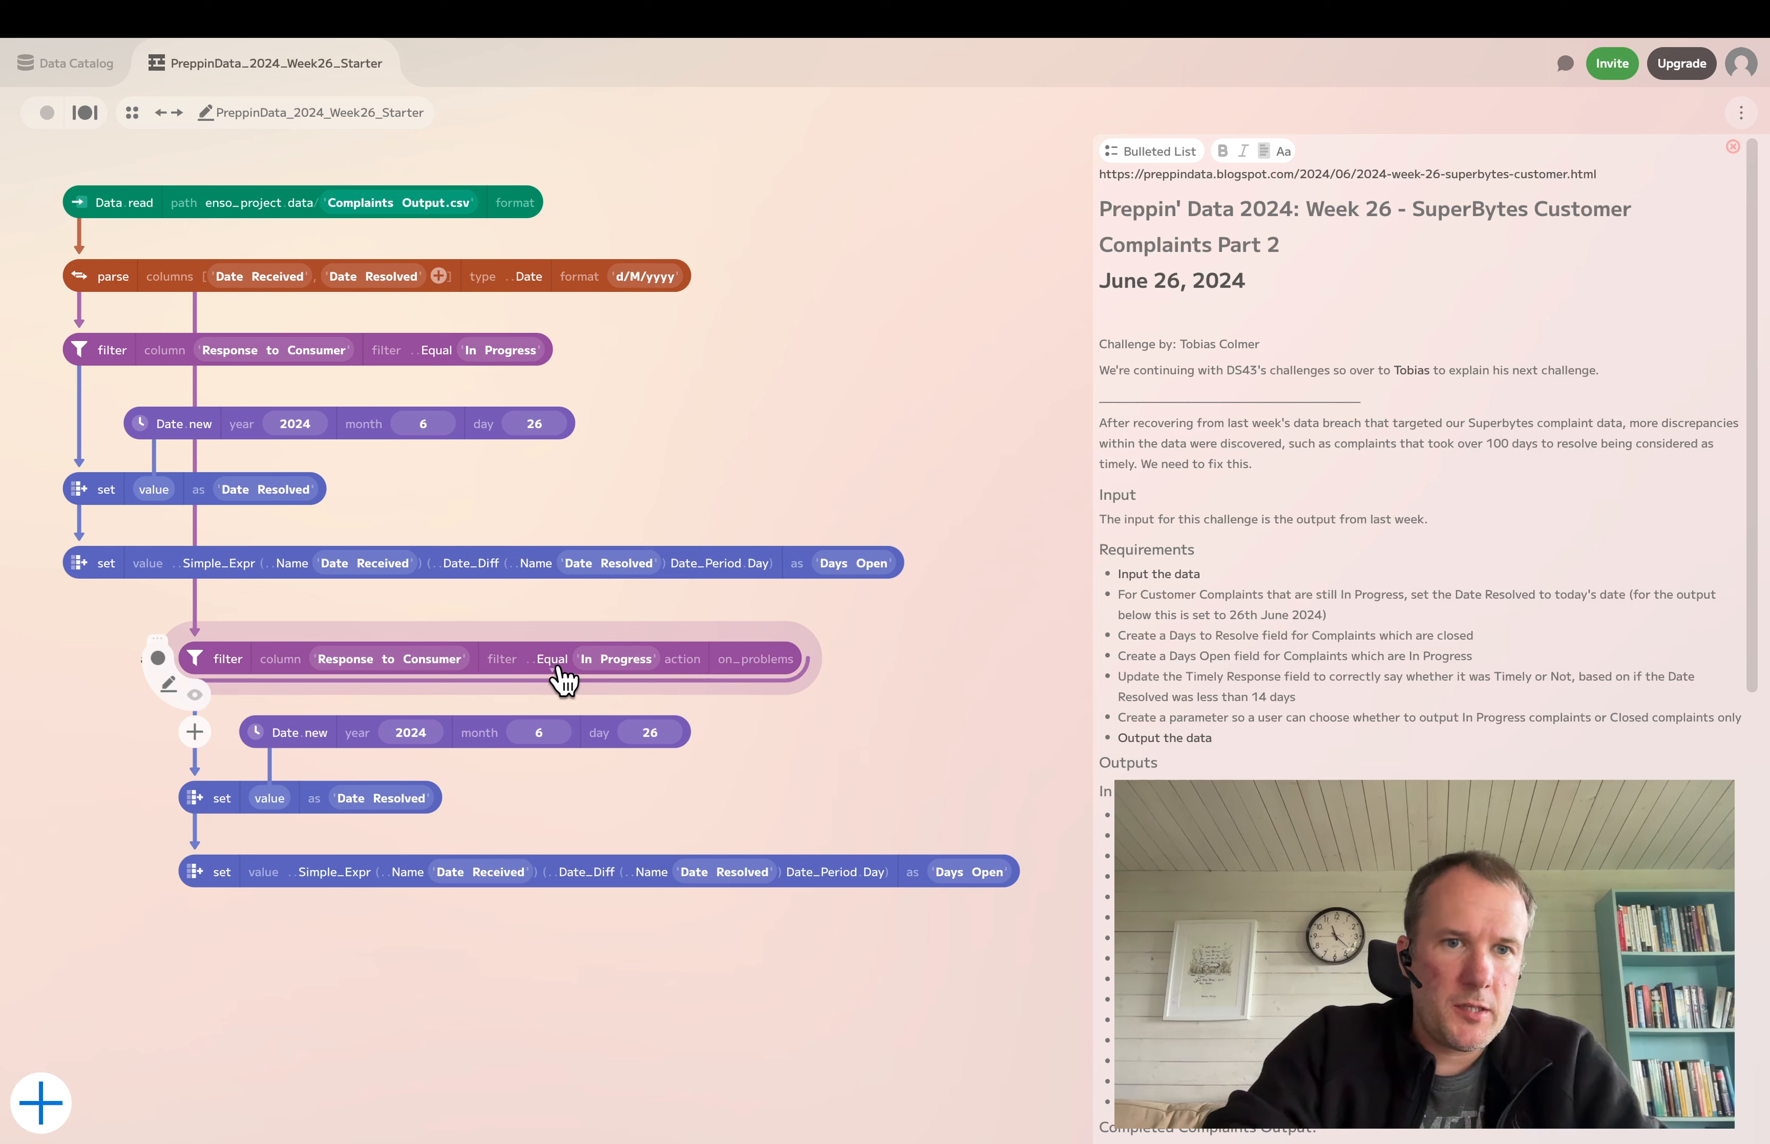
{"action": "left_click", "coordinate": [691, 662]}
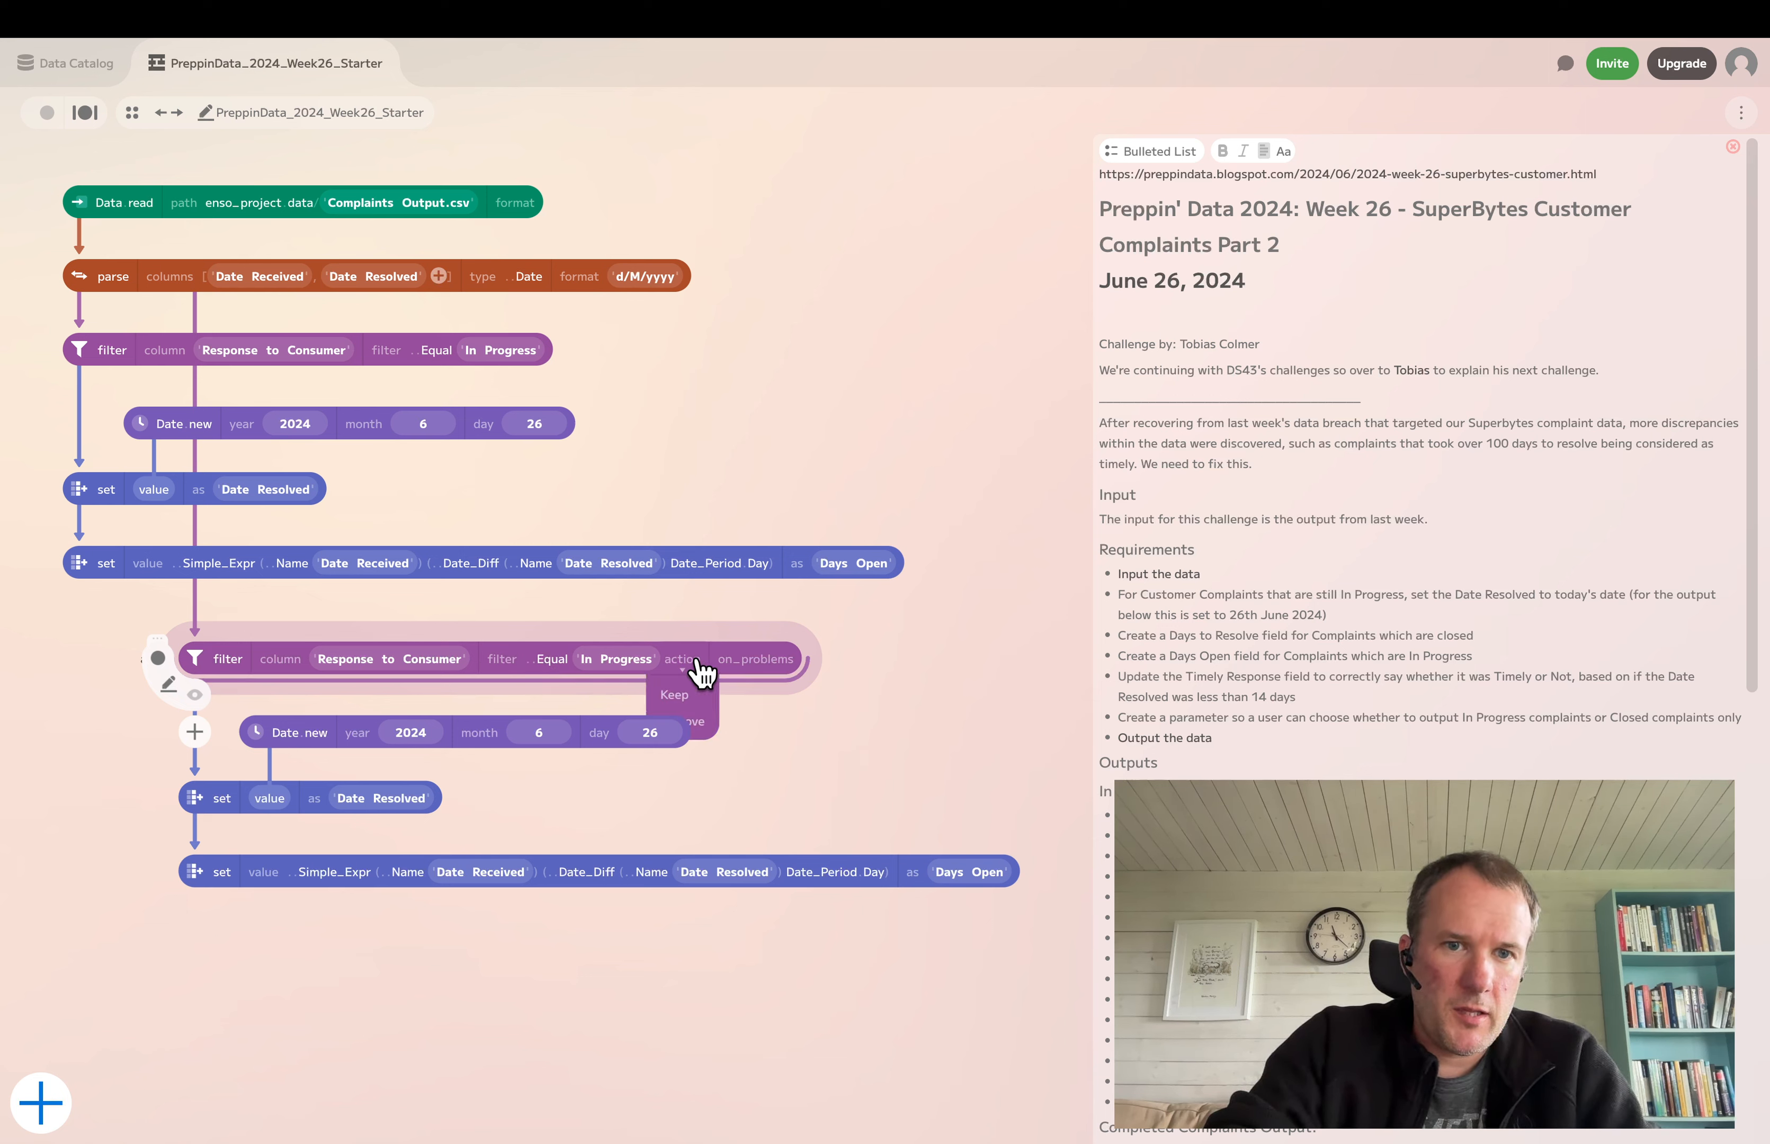
{"action": "left_click", "coordinate": [712, 736]}
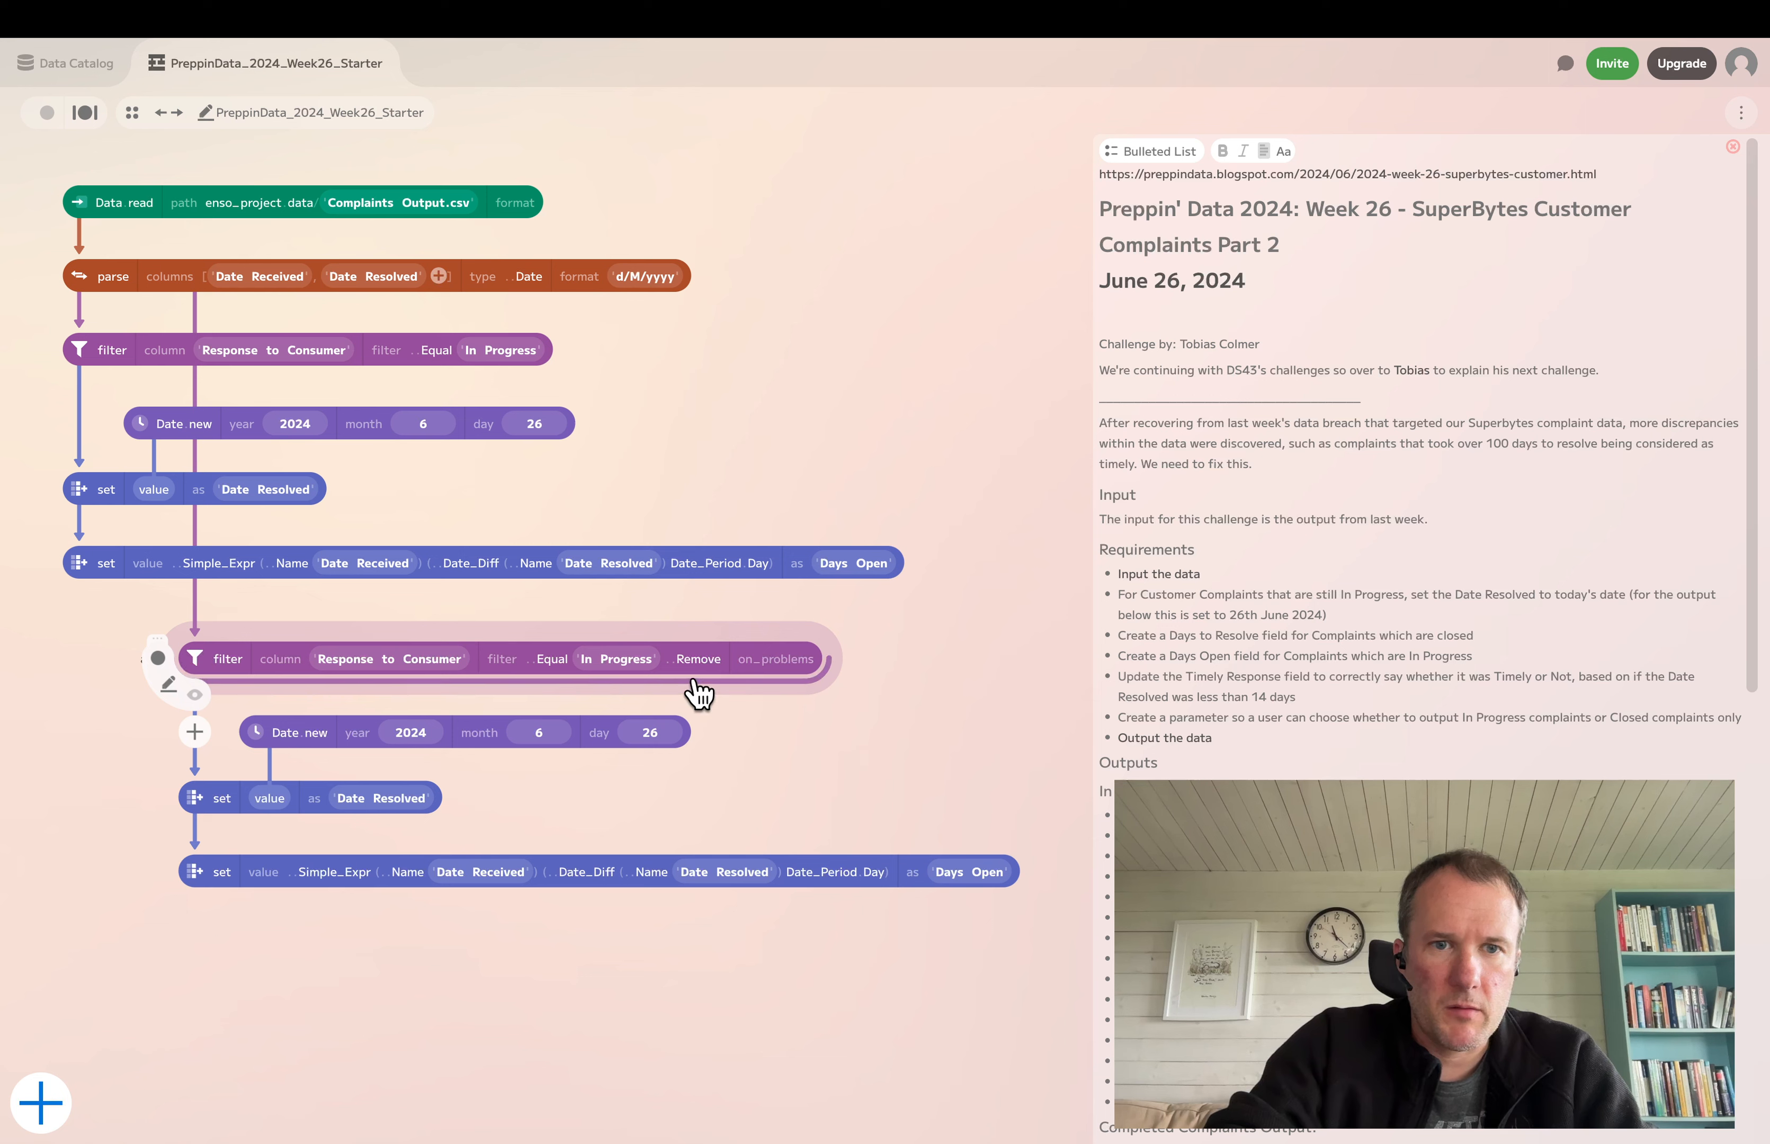
{"action": "left_click", "coordinate": [708, 664]}
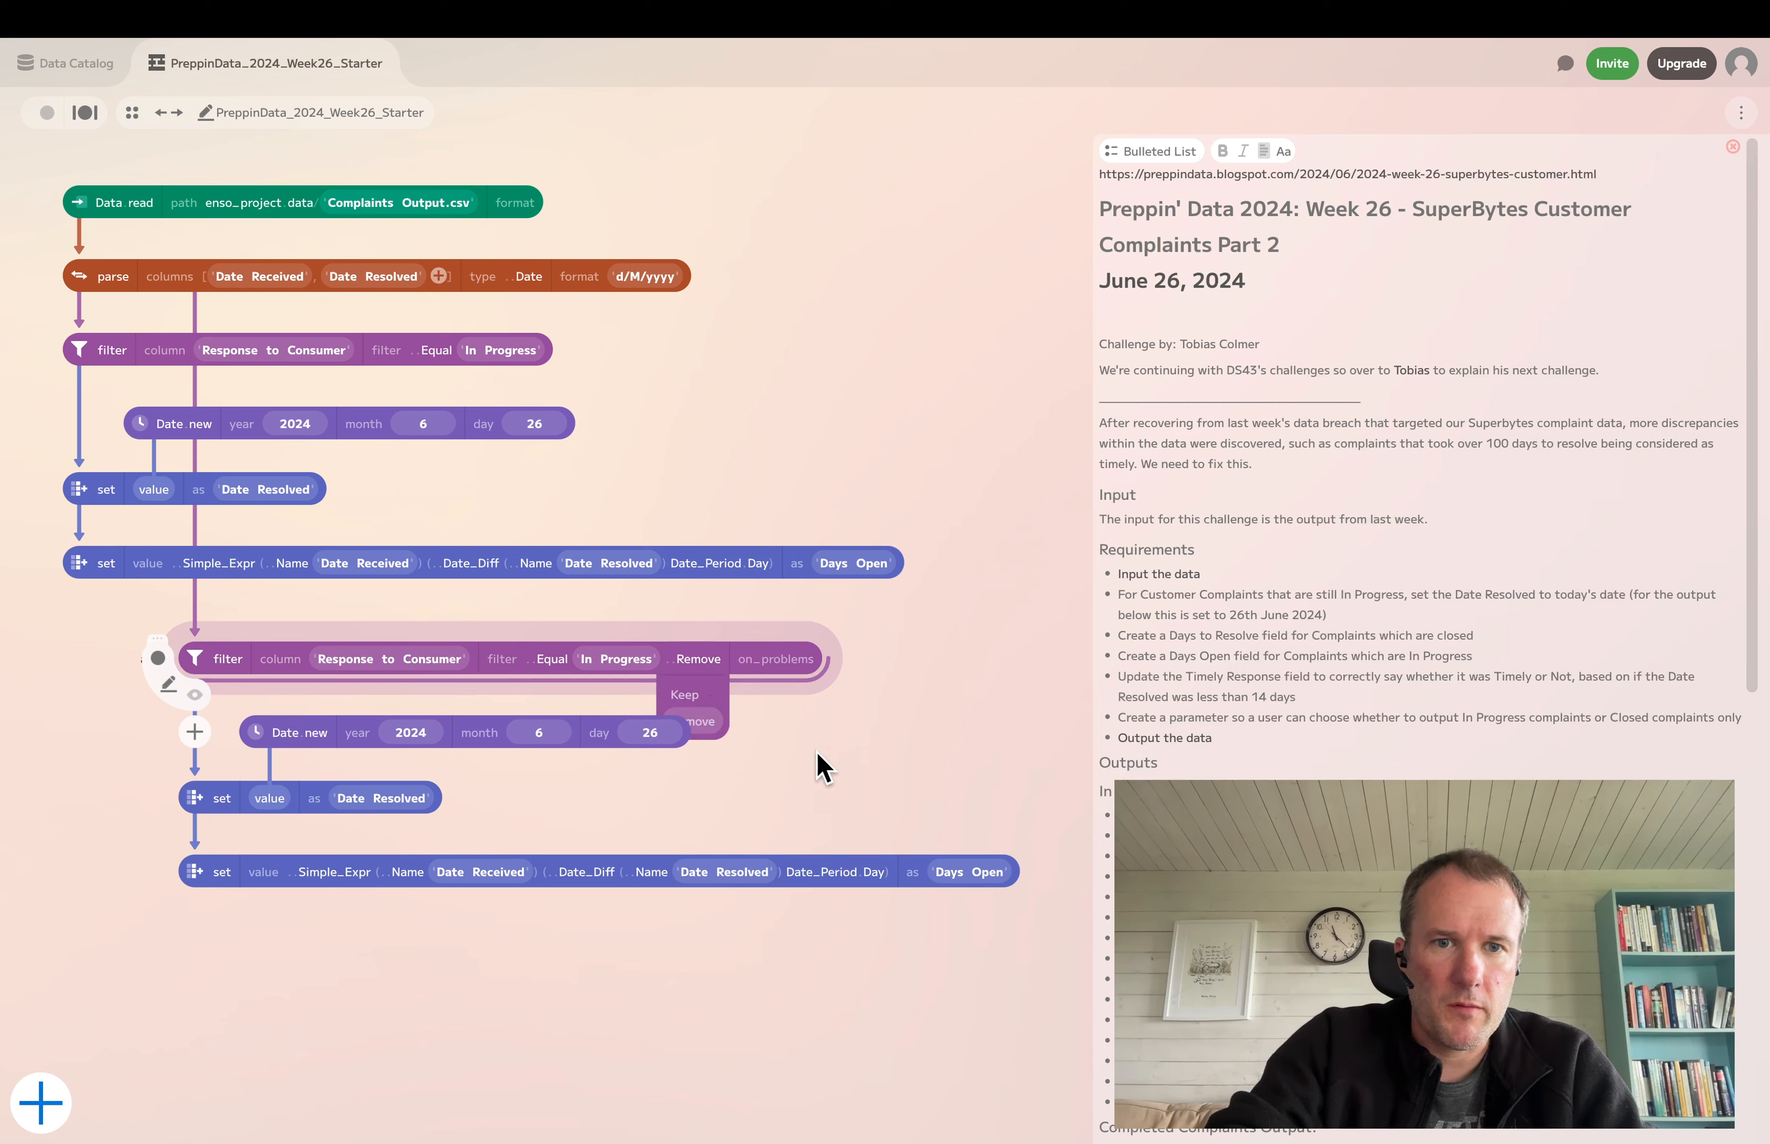
{"action": "left_click", "coordinate": [714, 736]}
{"action": "left_click", "coordinate": [880, 777]}
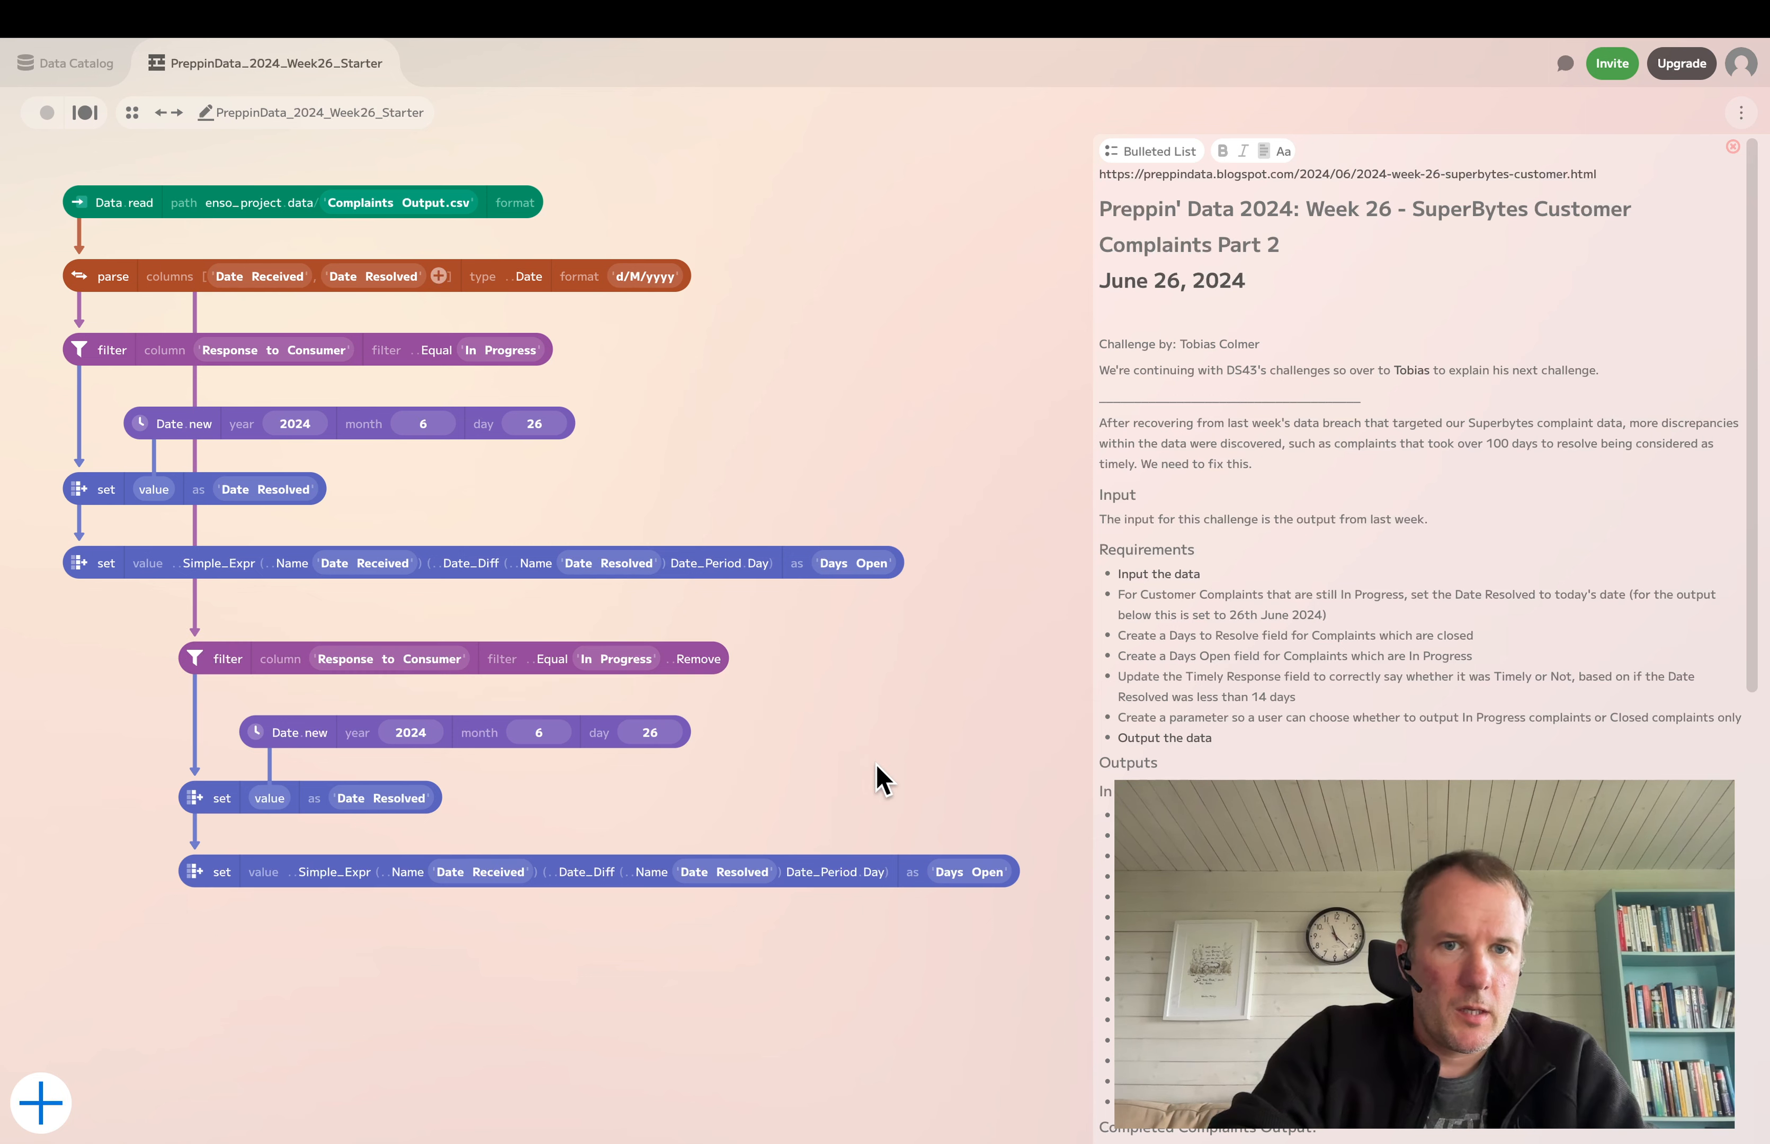
Delete the copied Date new and Date Resolved set components, and connect the copied Days Open set directly beneath the Remove filter
{"action": "left_click_drag", "start_coordinate": [74, 695], "coordinate": [685, 833]}
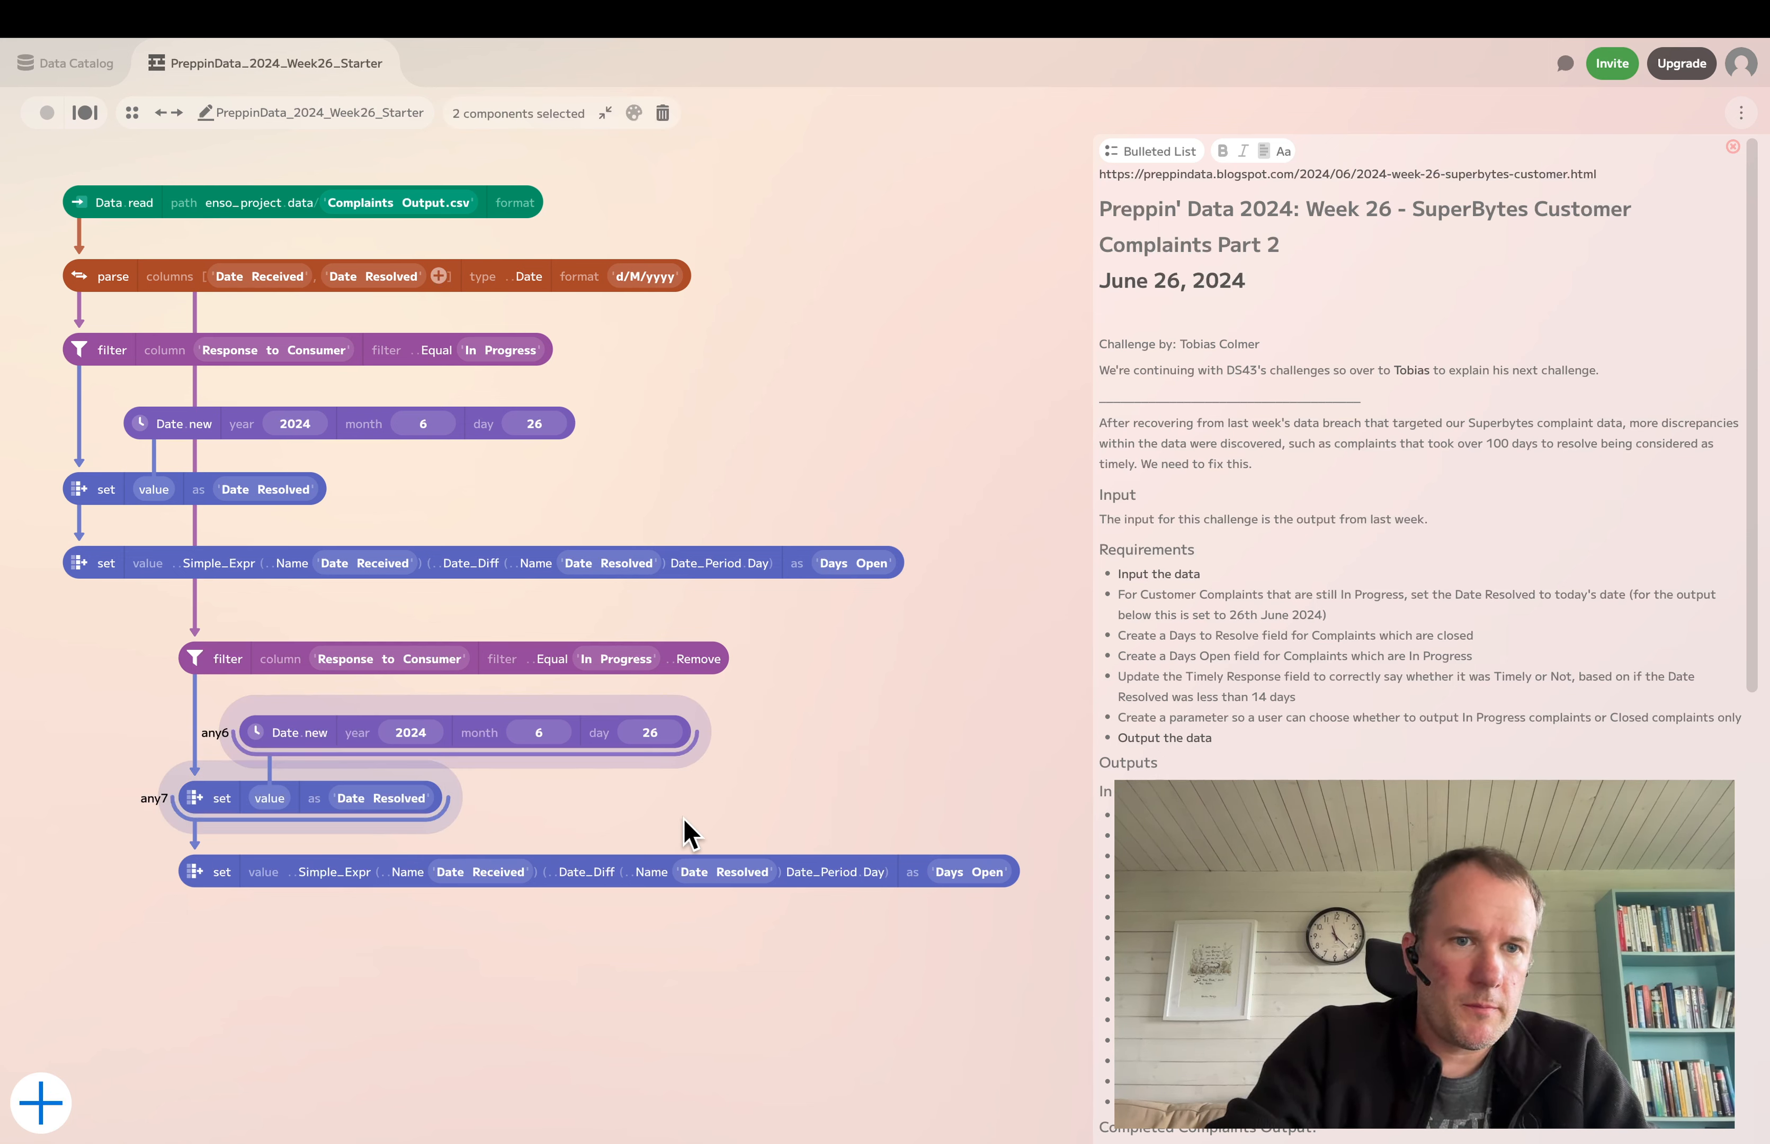
{"action": "key", "text": "Delete"}
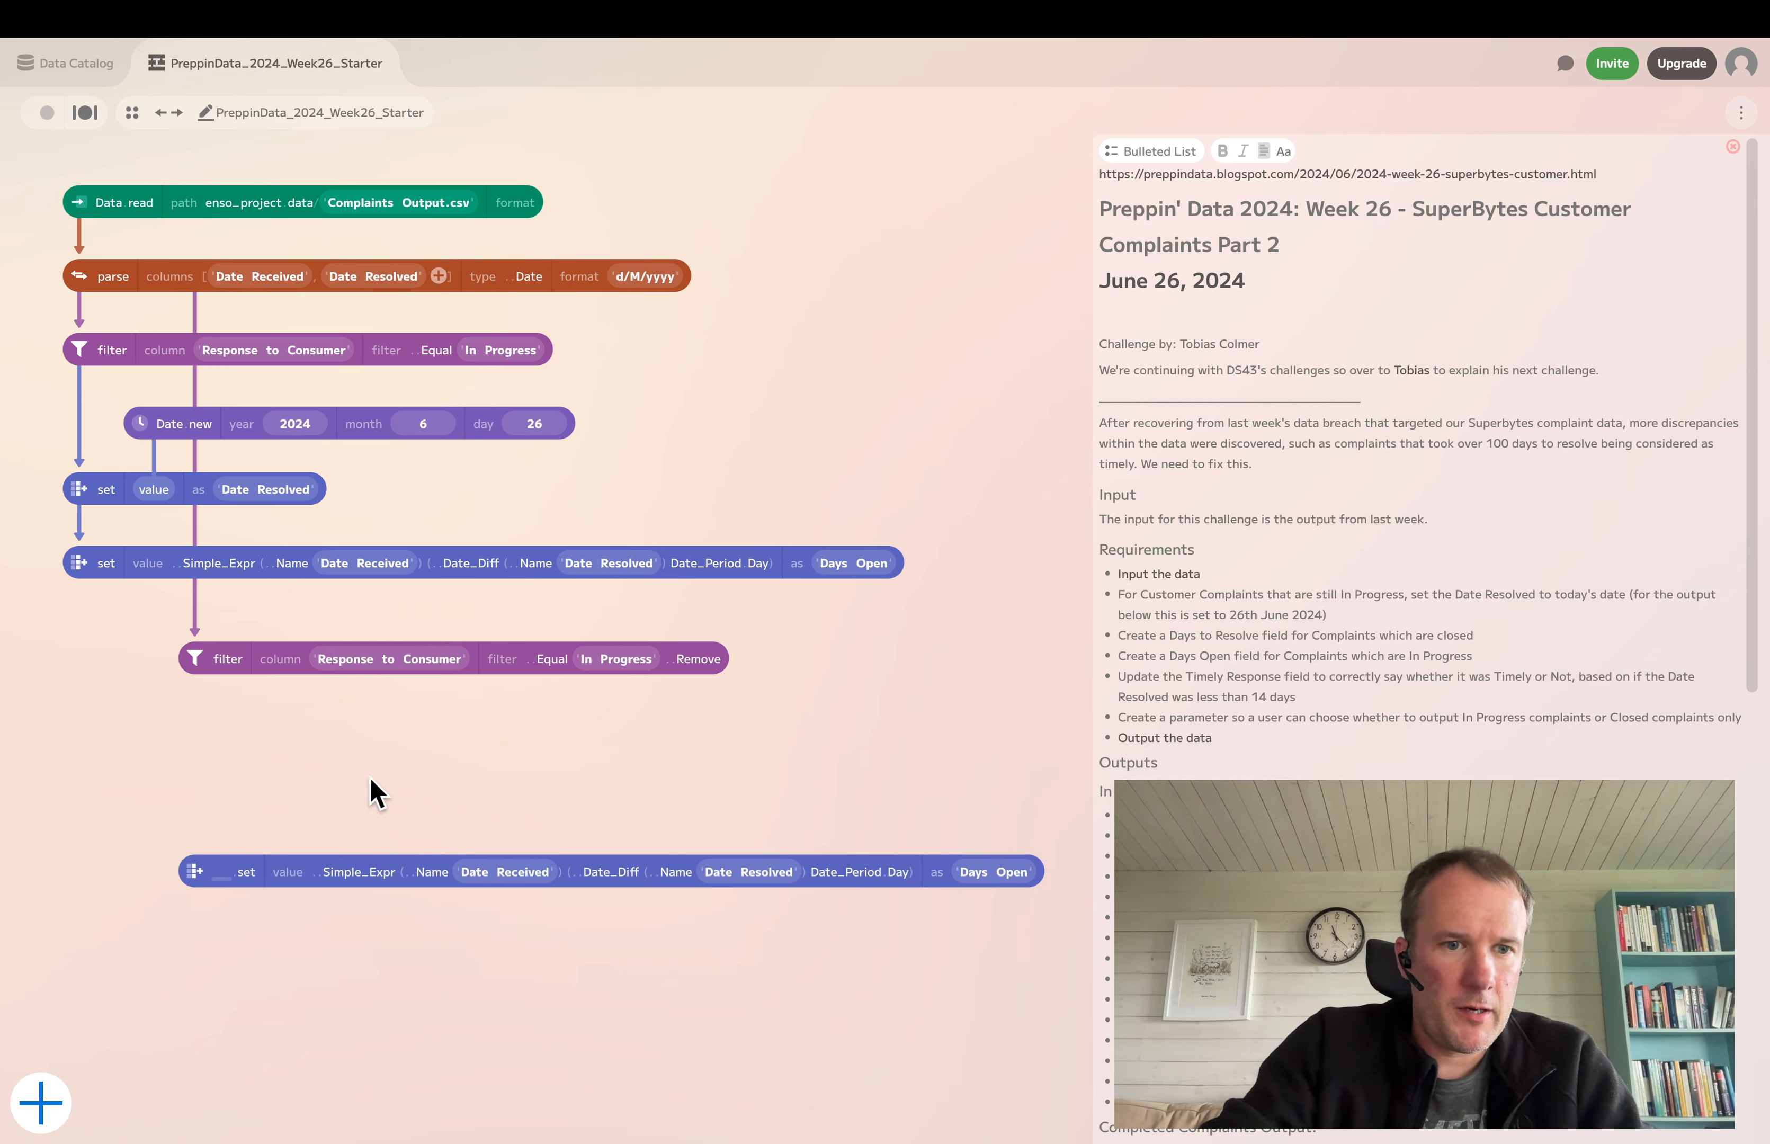
{"action": "left_click_drag", "start_coordinate": [215, 695], "coordinate": [182, 731]}
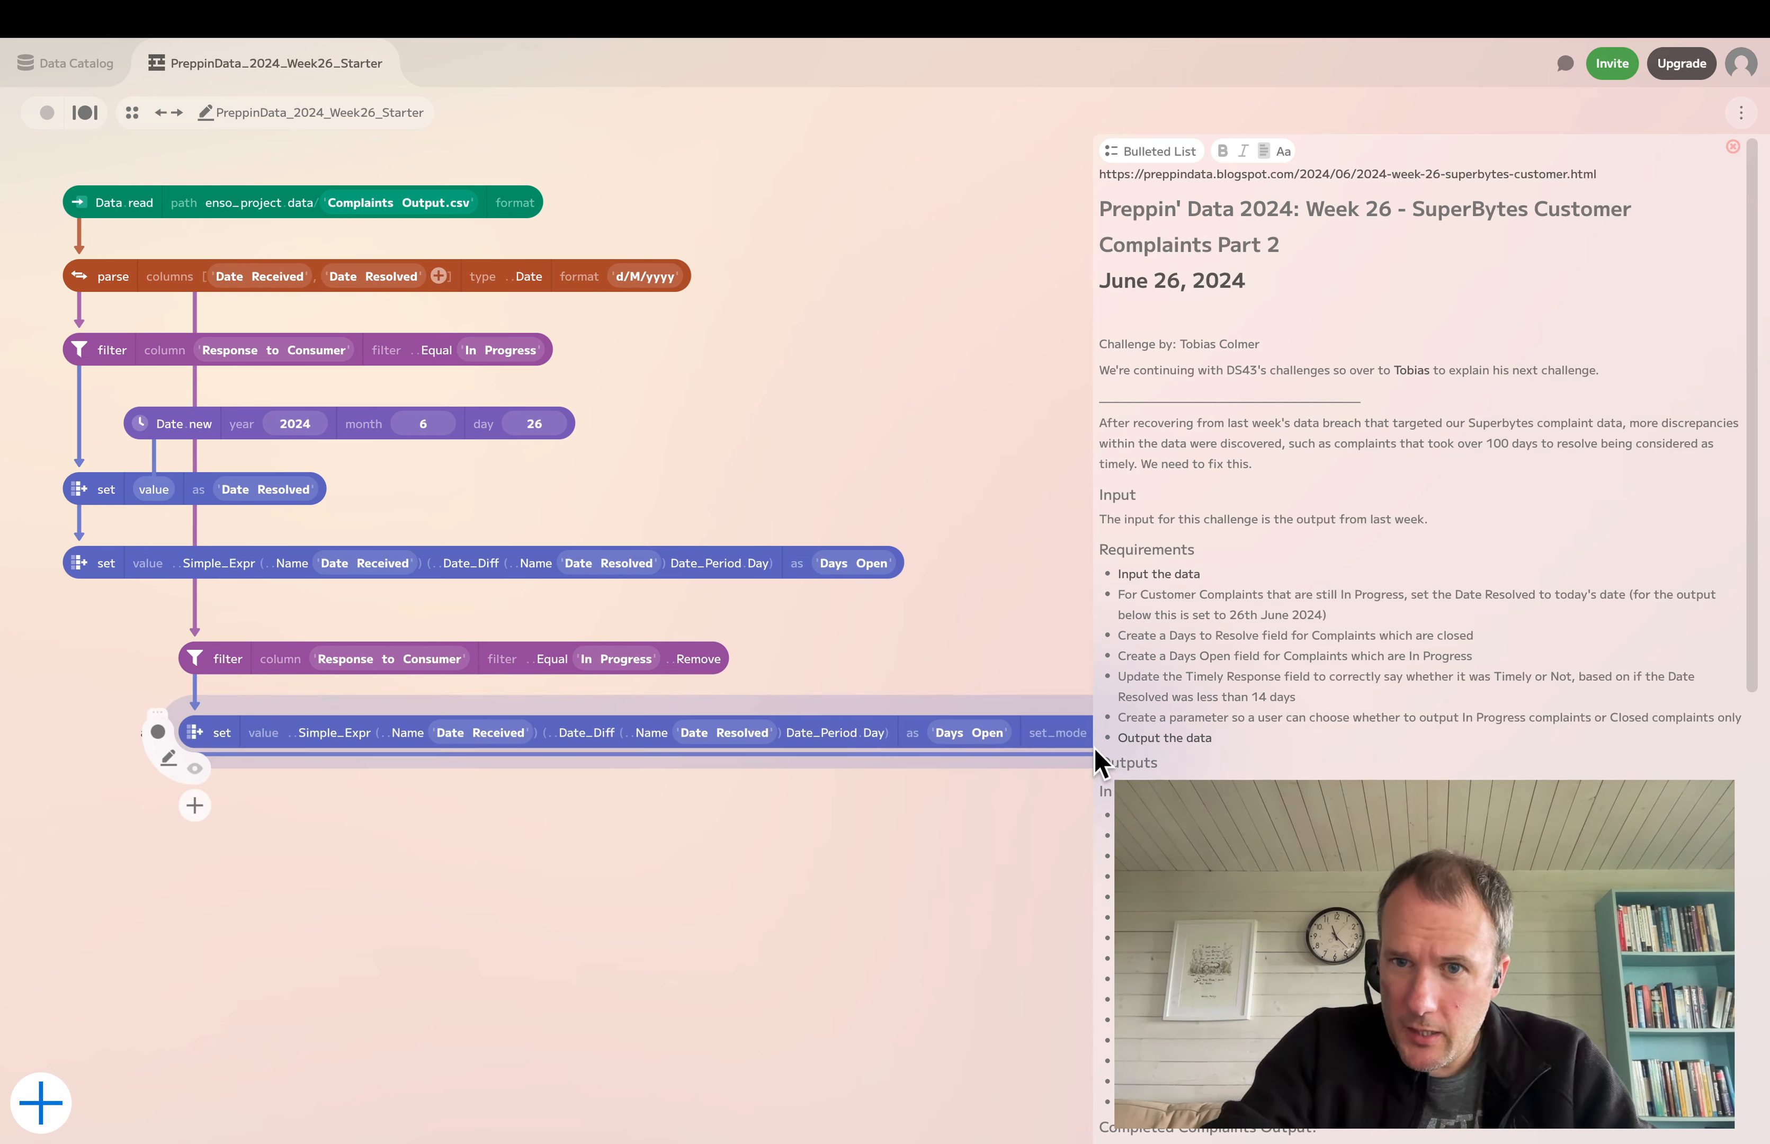
Rename the copied set component's result column to "Days to Resolve", copied from the requirements
{"action": "left_click_drag", "start_coordinate": [1170, 637], "coordinate": [1256, 640]}
{"action": "key", "text": "ctrl+c"}
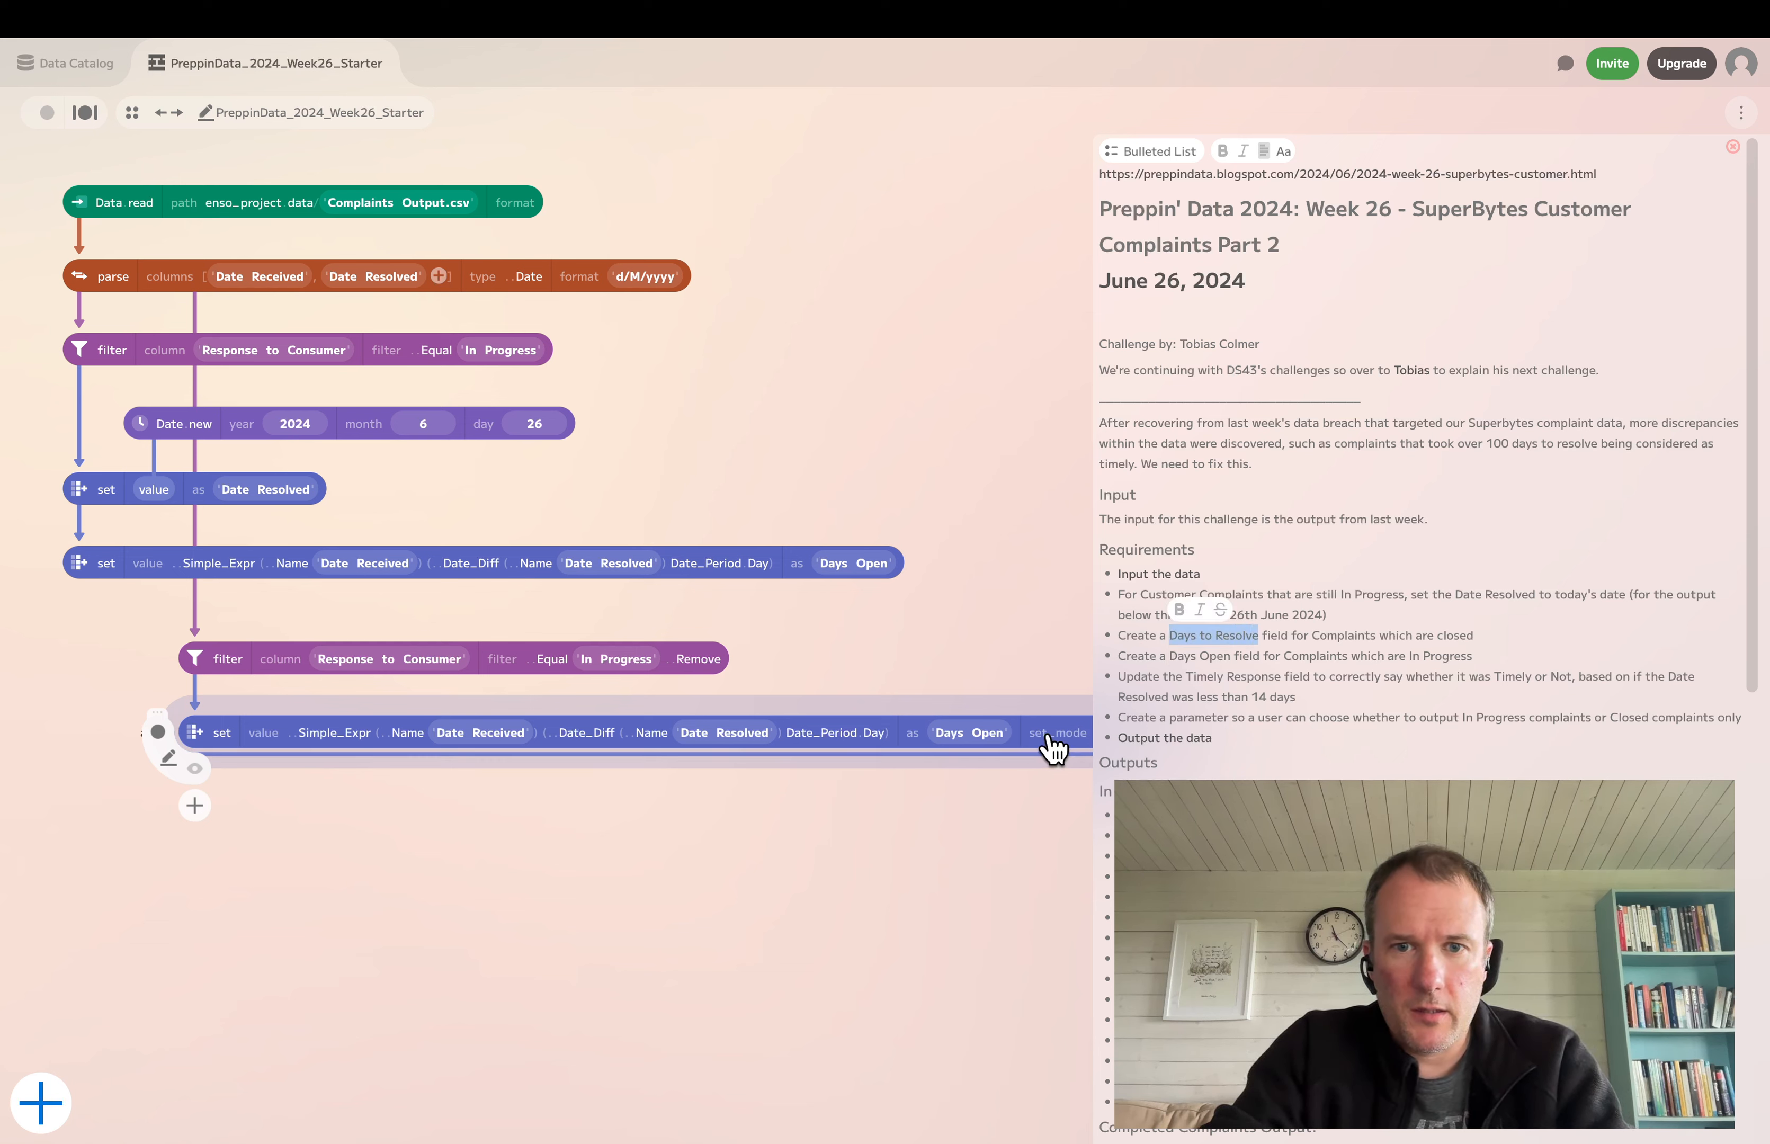
{"action": "left_click", "coordinate": [988, 734]}
{"action": "key", "text": "ctrl+v"}
{"action": "left_click", "coordinate": [743, 858]}
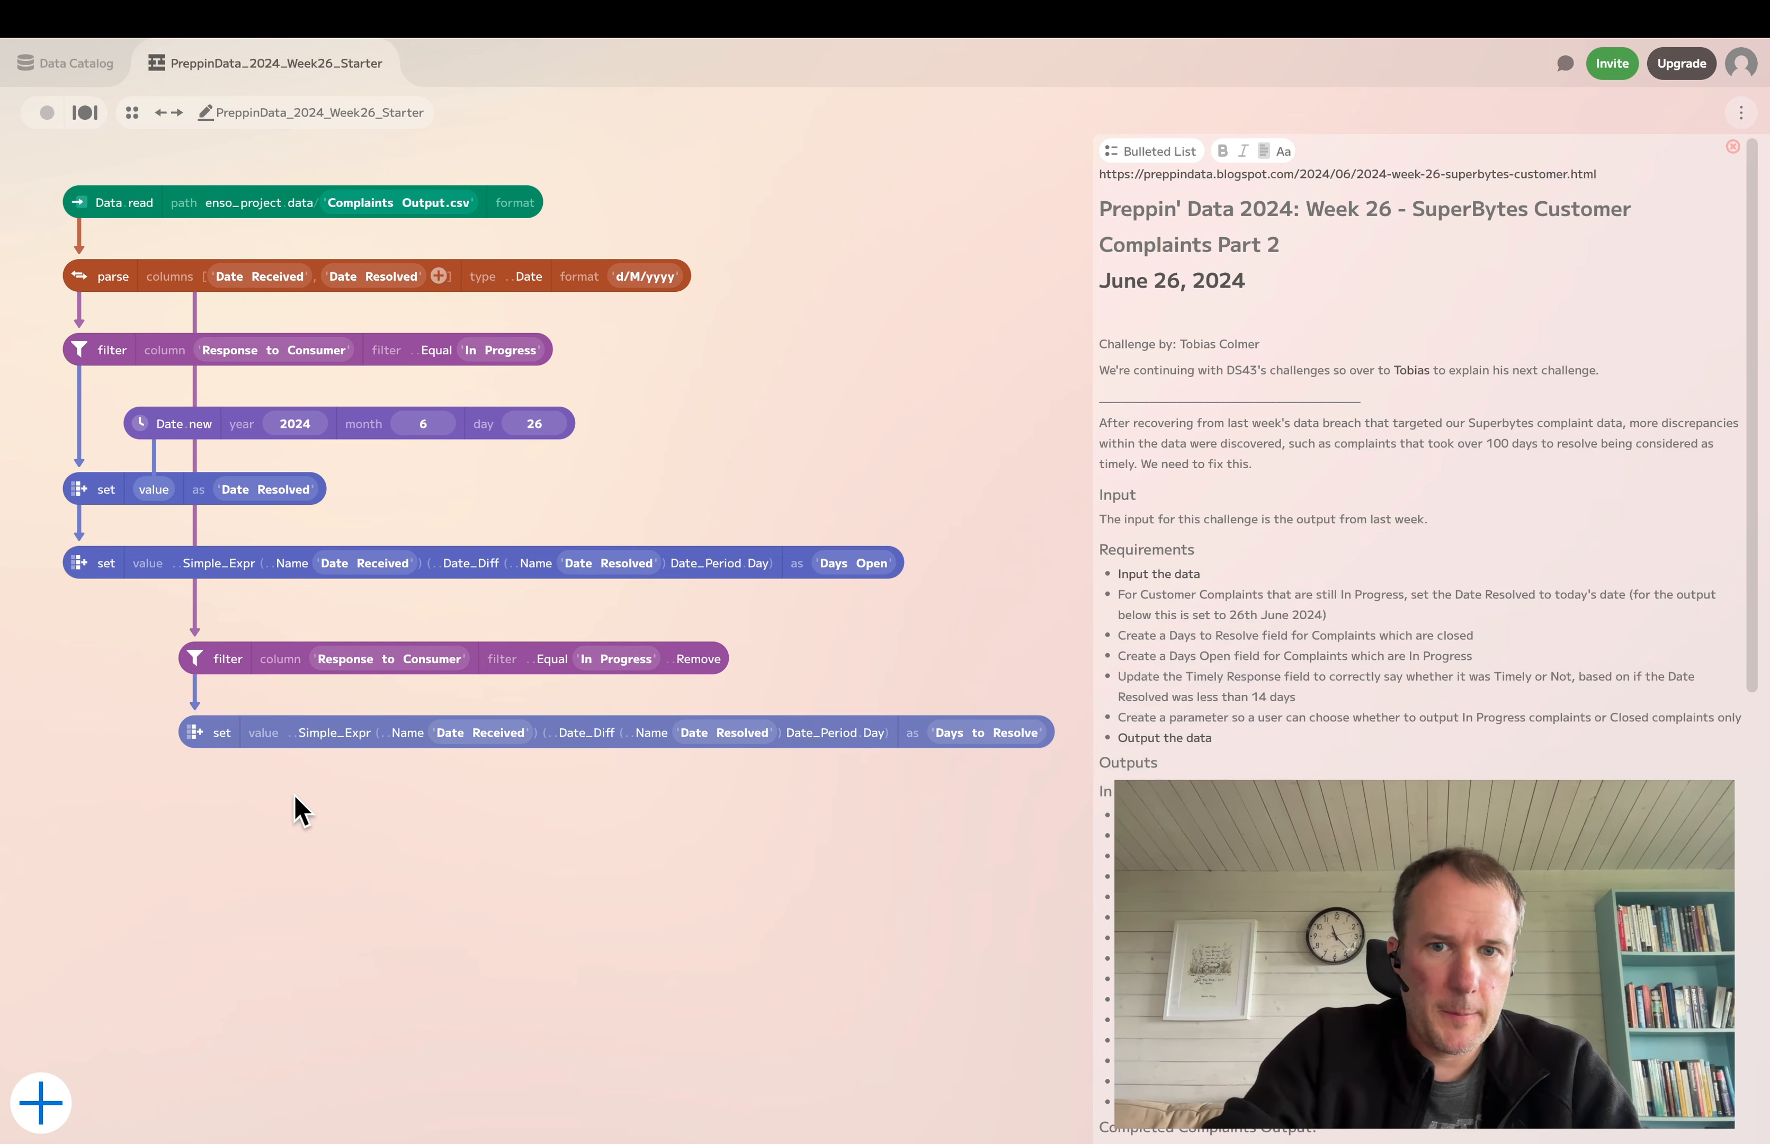
Preview the Days to Resolve set's table, check the date and Timely Response columns, and hide the preview
{"action": "left_click", "coordinate": [195, 734]}
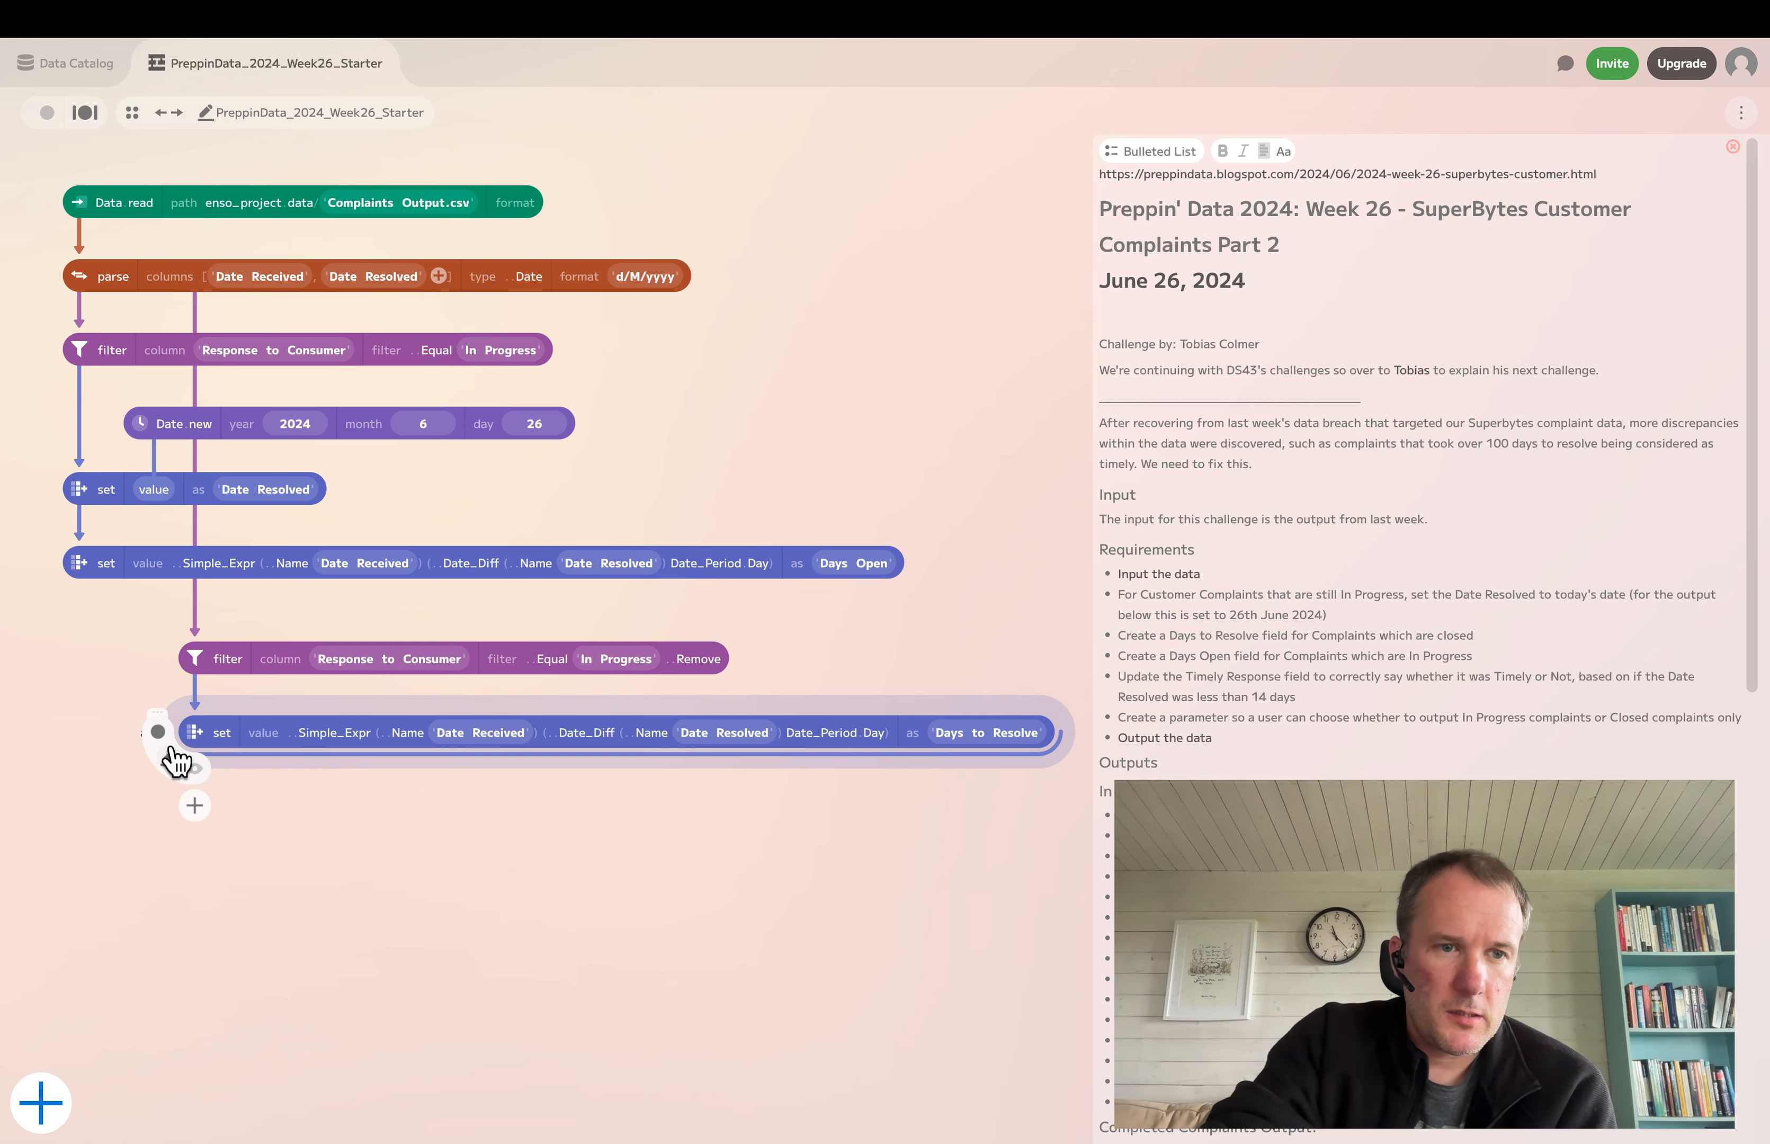
{"action": "left_click", "coordinate": [195, 770]}
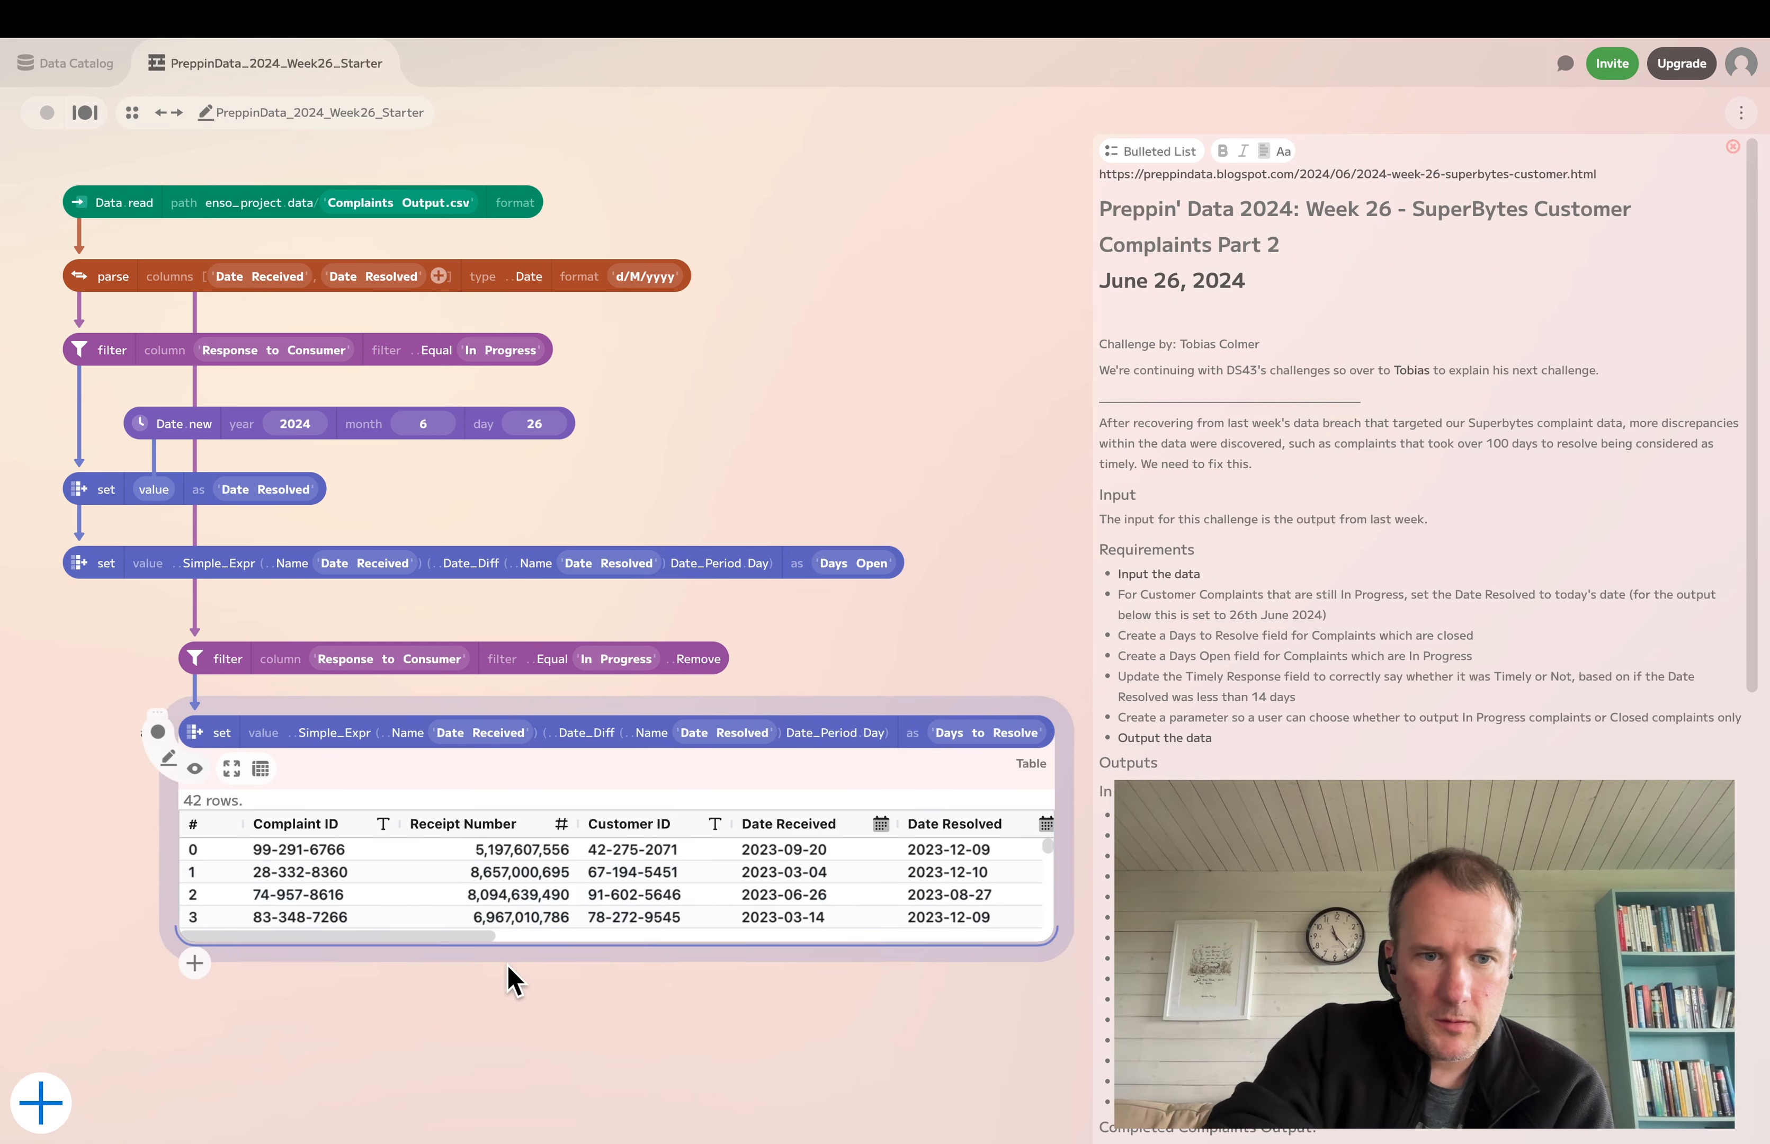
{"action": "left_click_drag", "start_coordinate": [464, 934], "coordinate": [594, 935]}
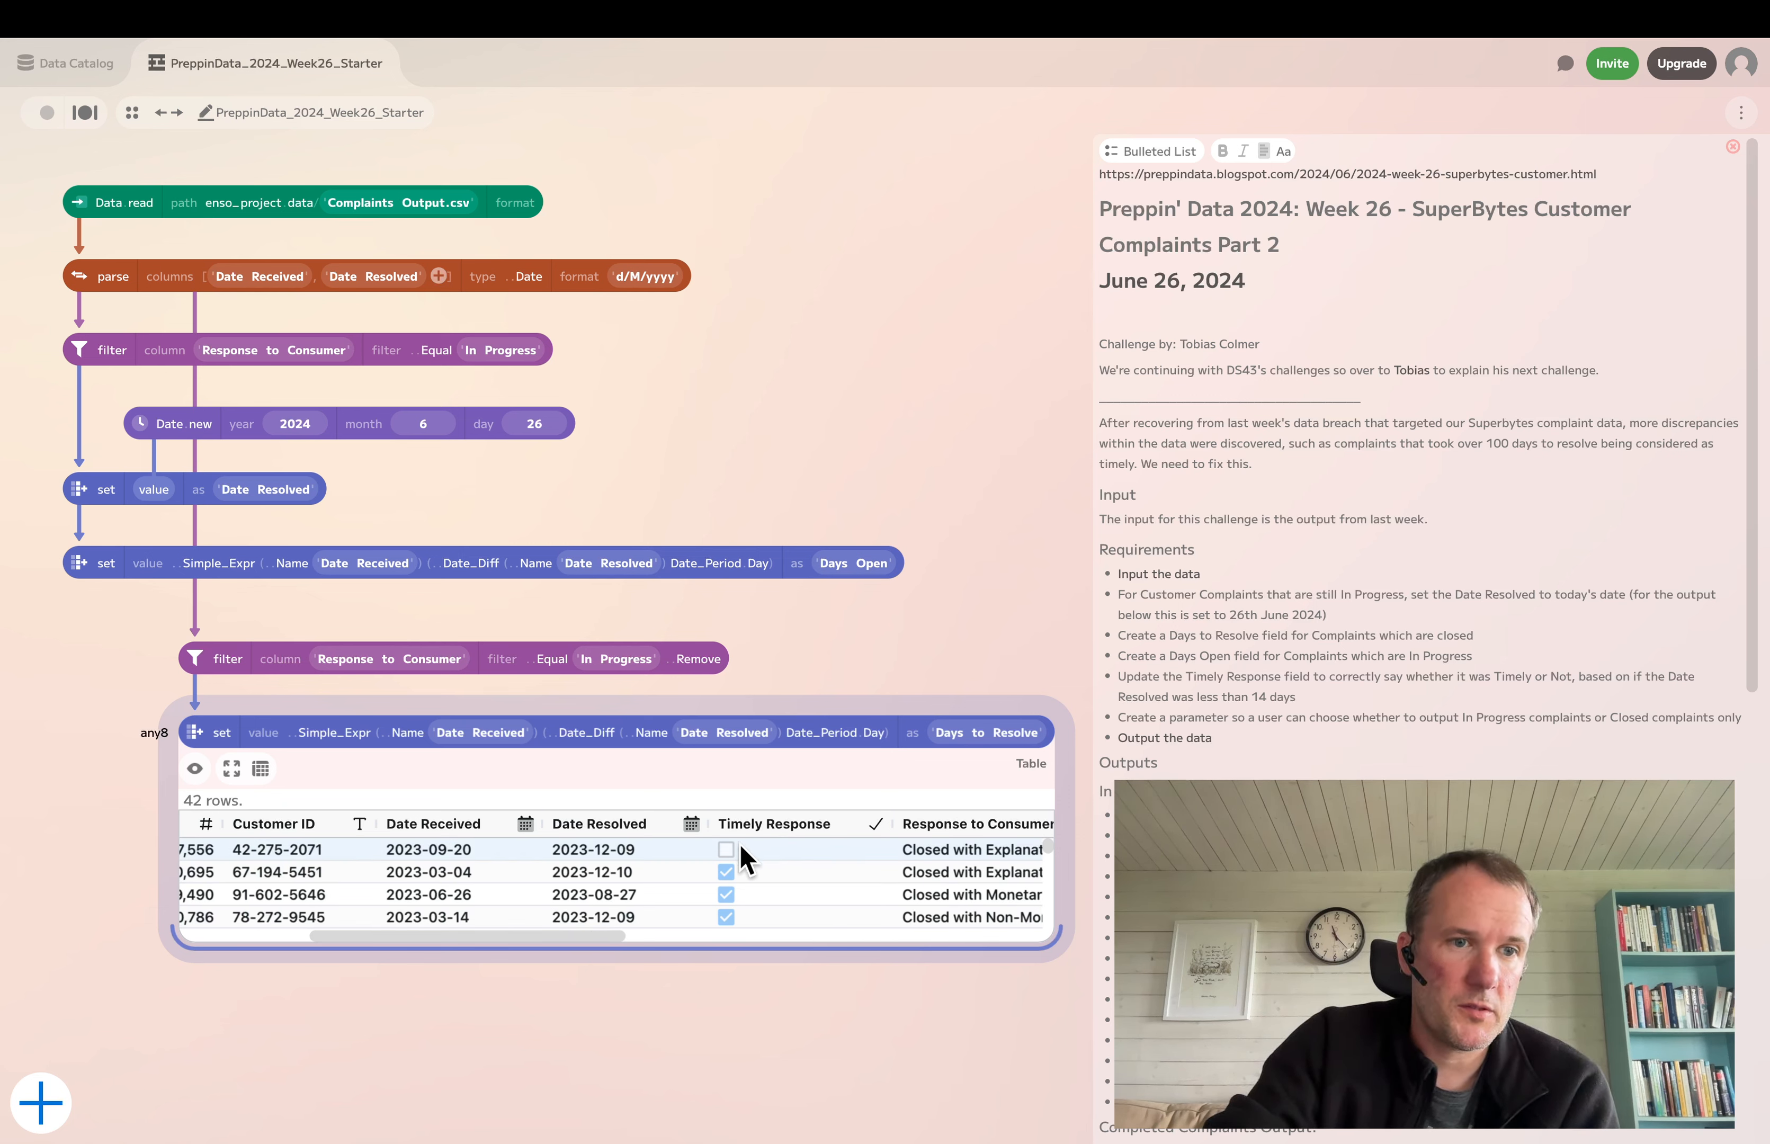
{"action": "left_click", "coordinate": [198, 771]}
Add a set component fed by the Days to Resolve set and choose an expression (expr) as its value
{"action": "left_click", "coordinate": [195, 807]}
{"action": "type", "text": "set"}
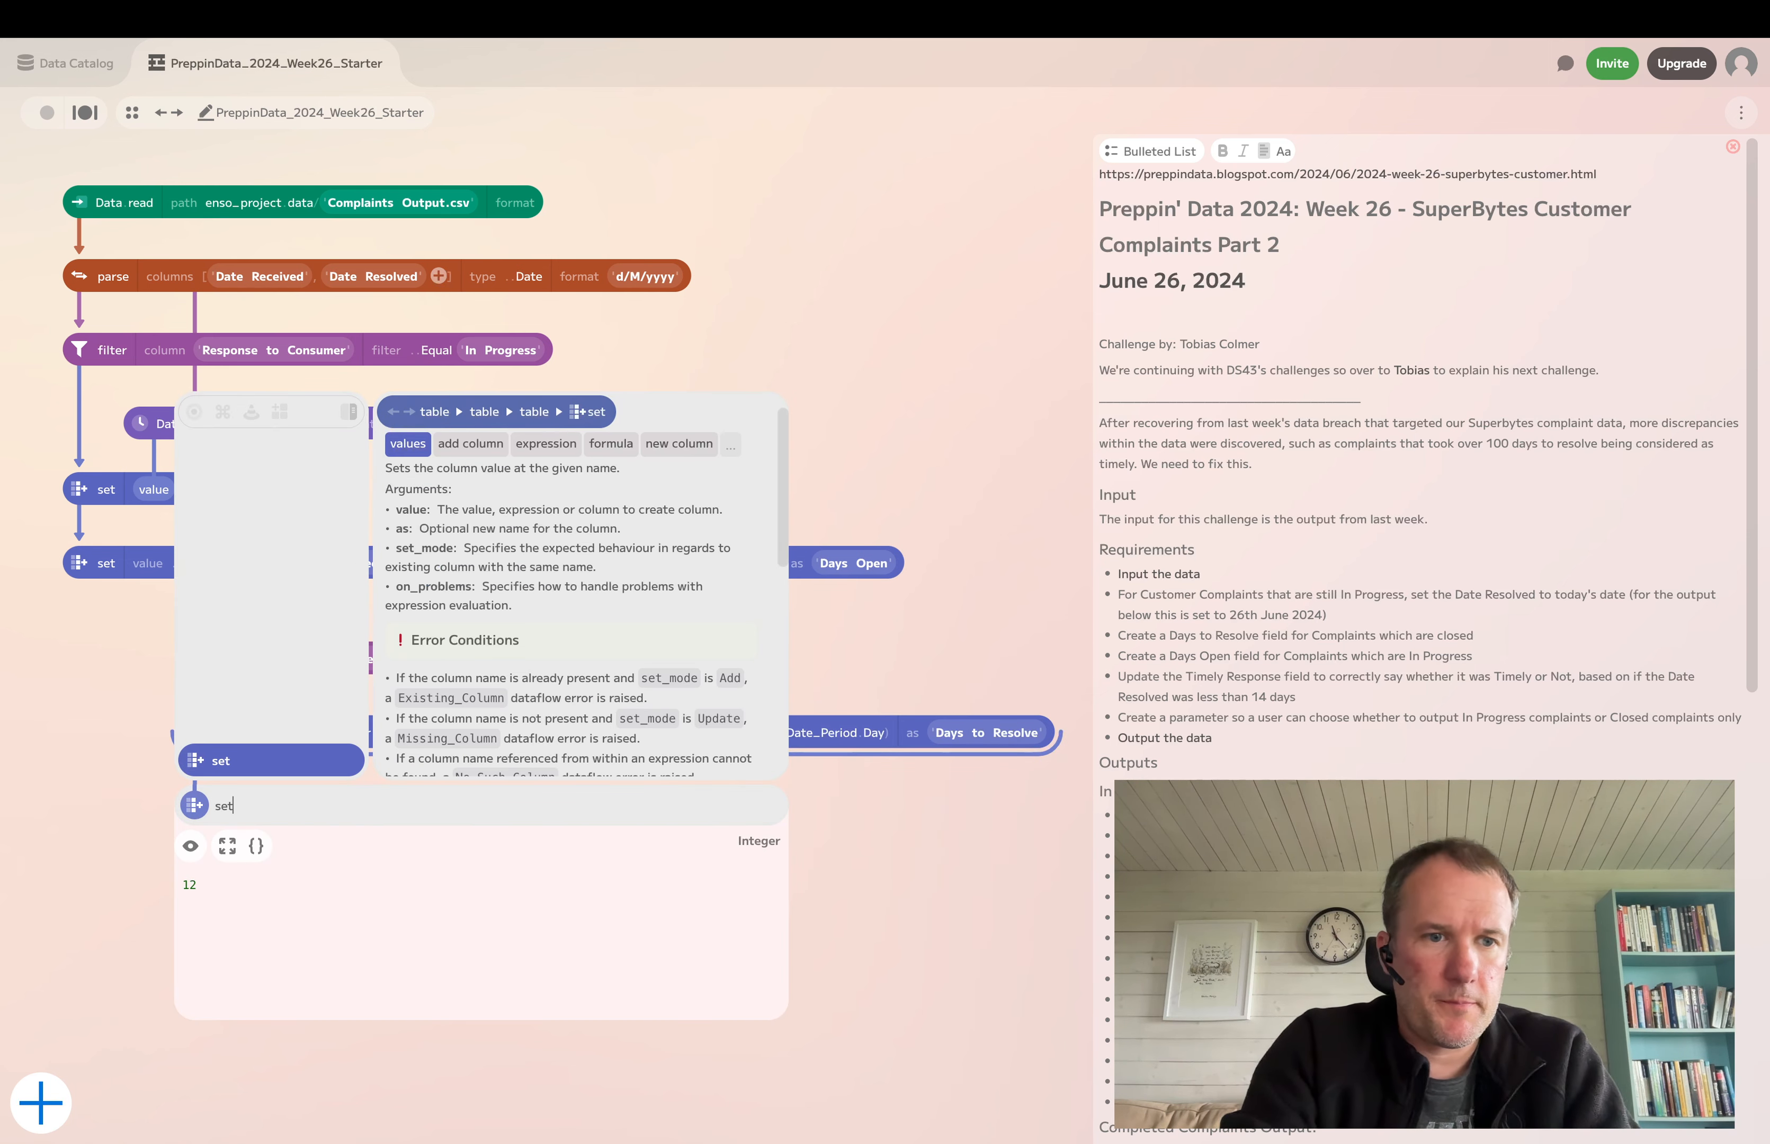
{"action": "key", "text": "Return"}
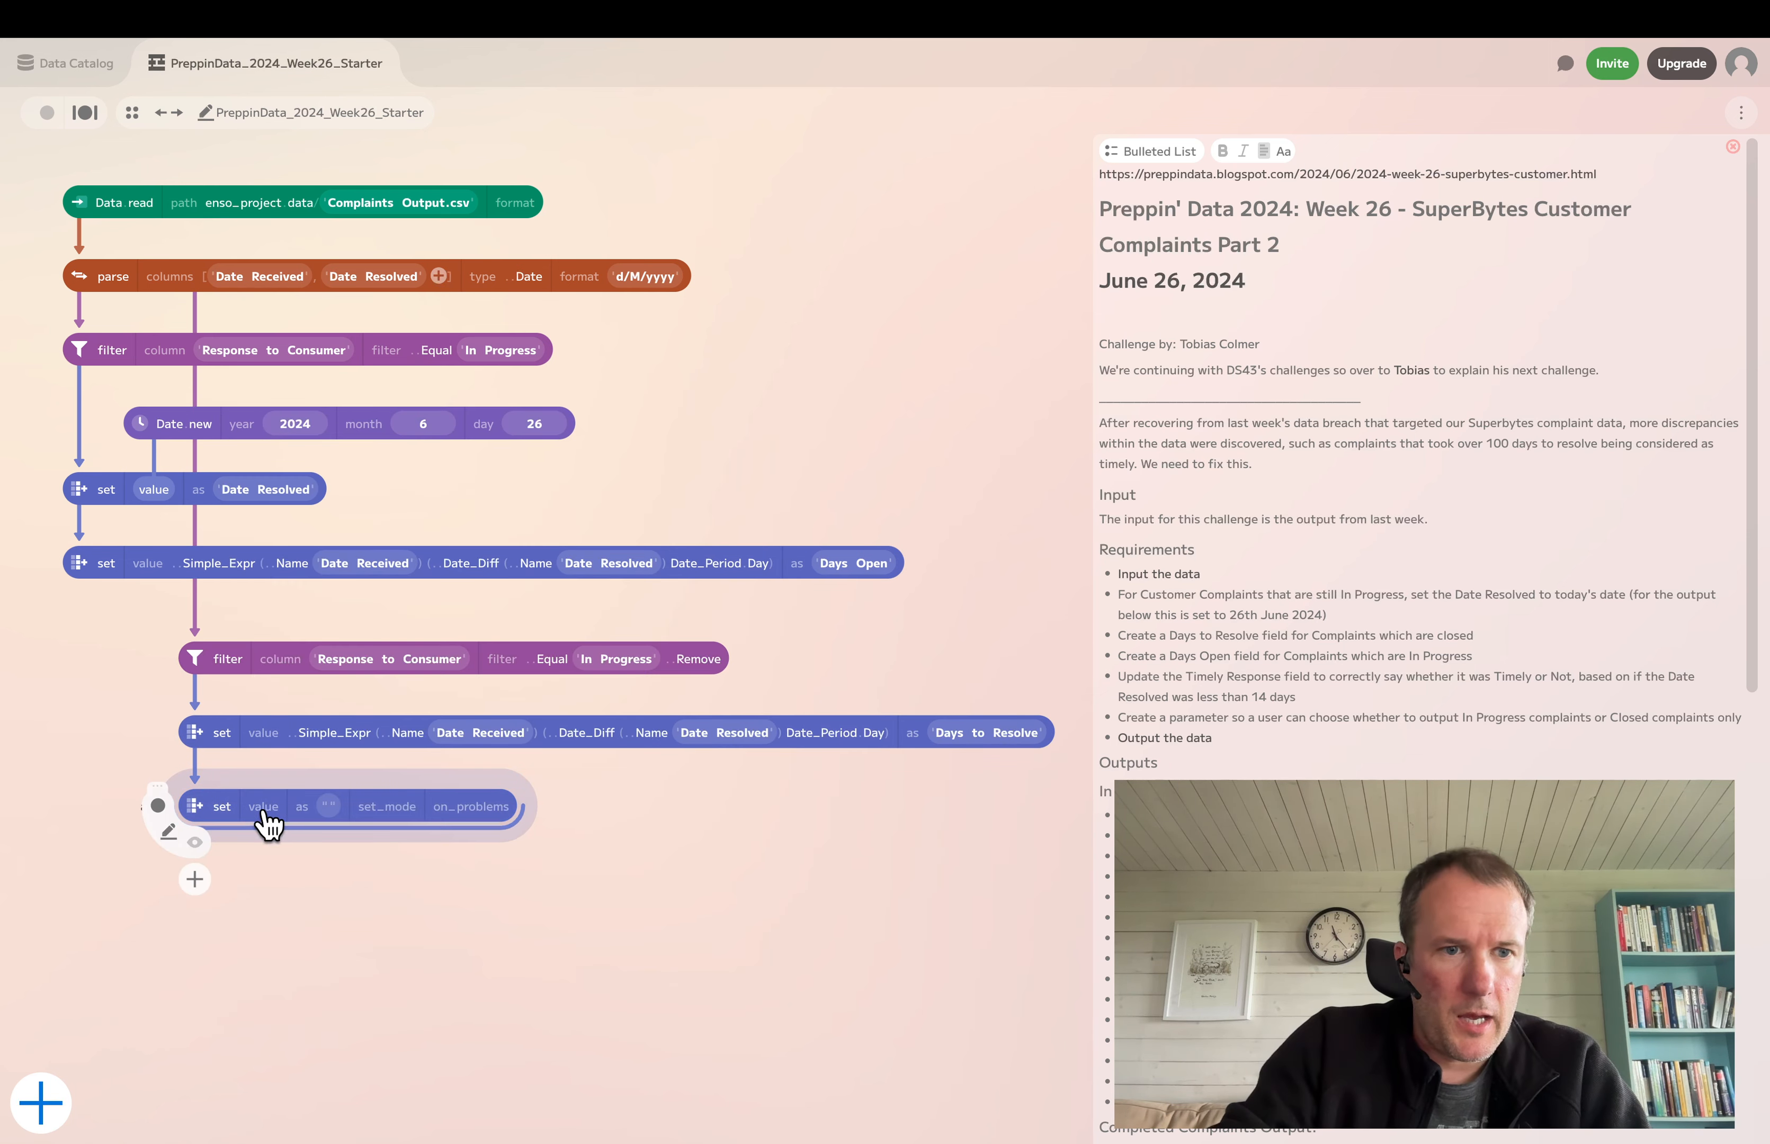
{"action": "left_click", "coordinate": [265, 811]}
{"action": "left_click", "coordinate": [265, 925]}
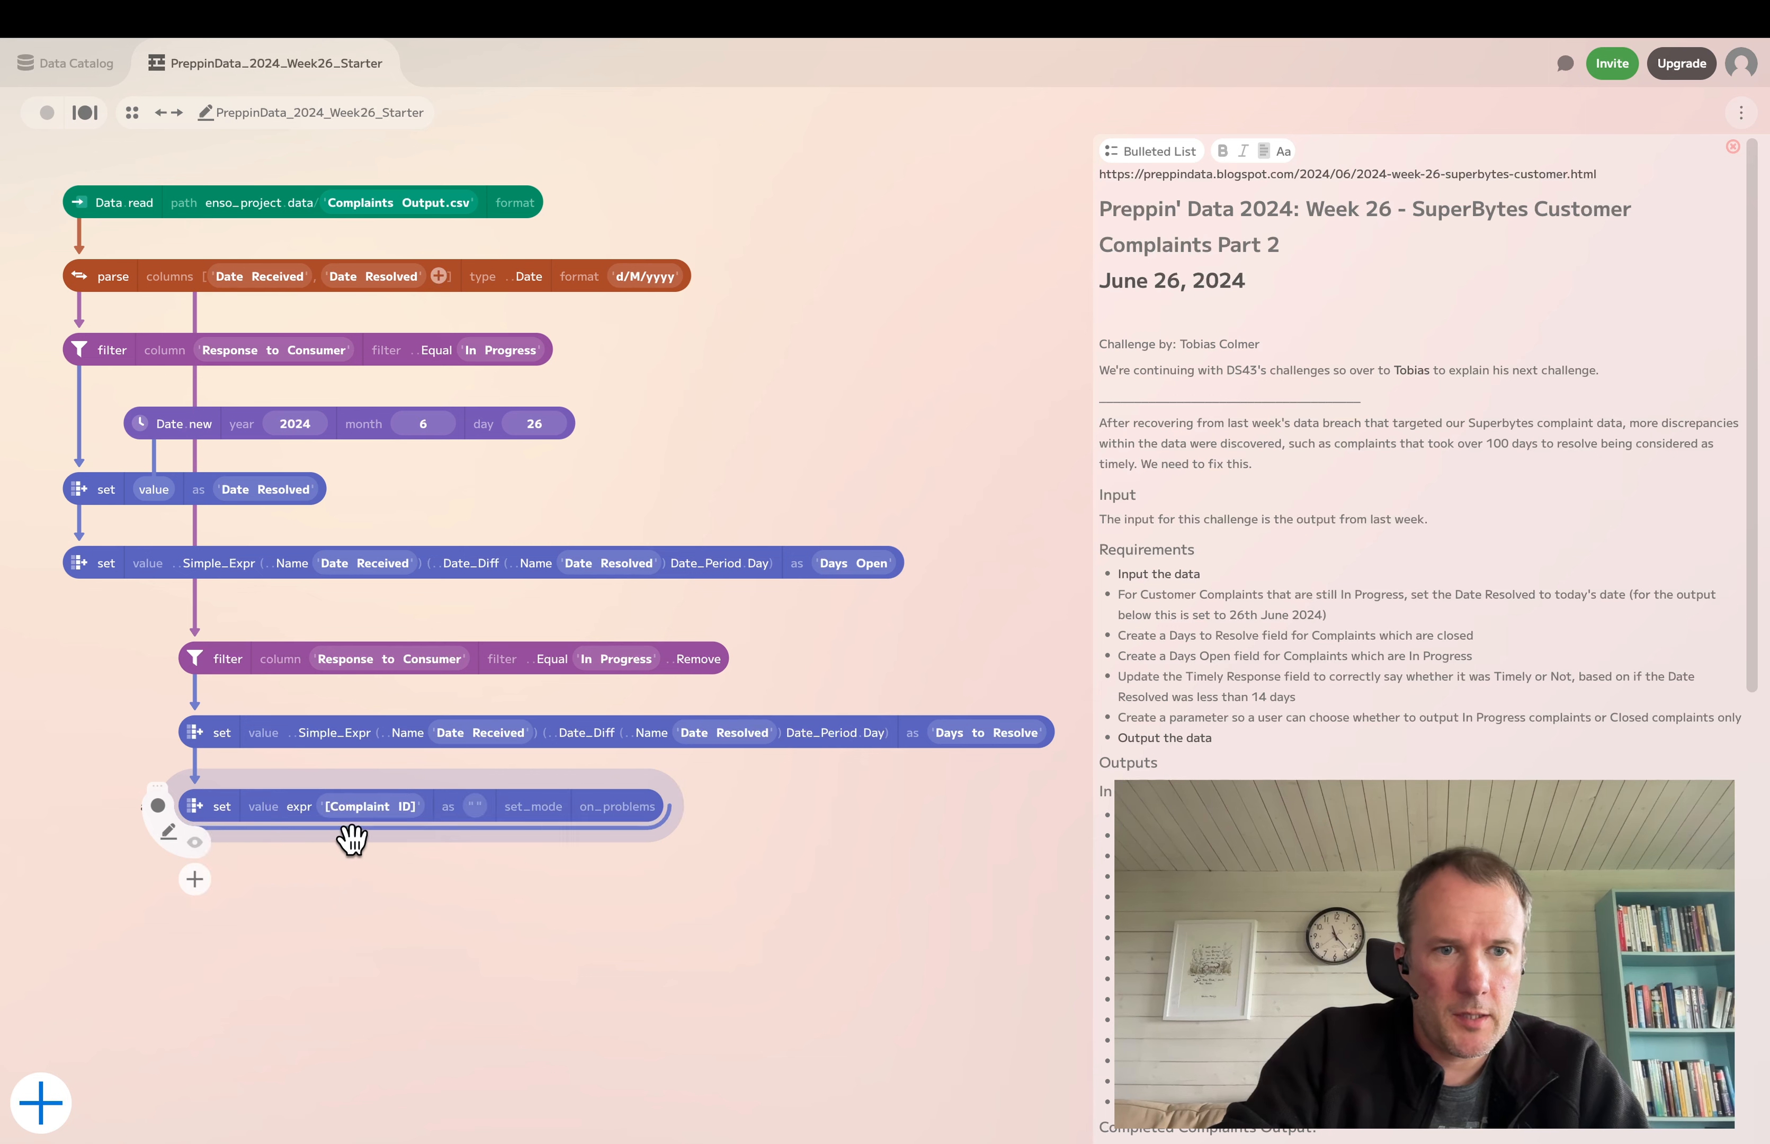
Enter "if [Days to Resolve] < 14 then True else False" as the new set component's expression
{"action": "left_click", "coordinate": [368, 805]}
{"action": "type", "text": "if ["}
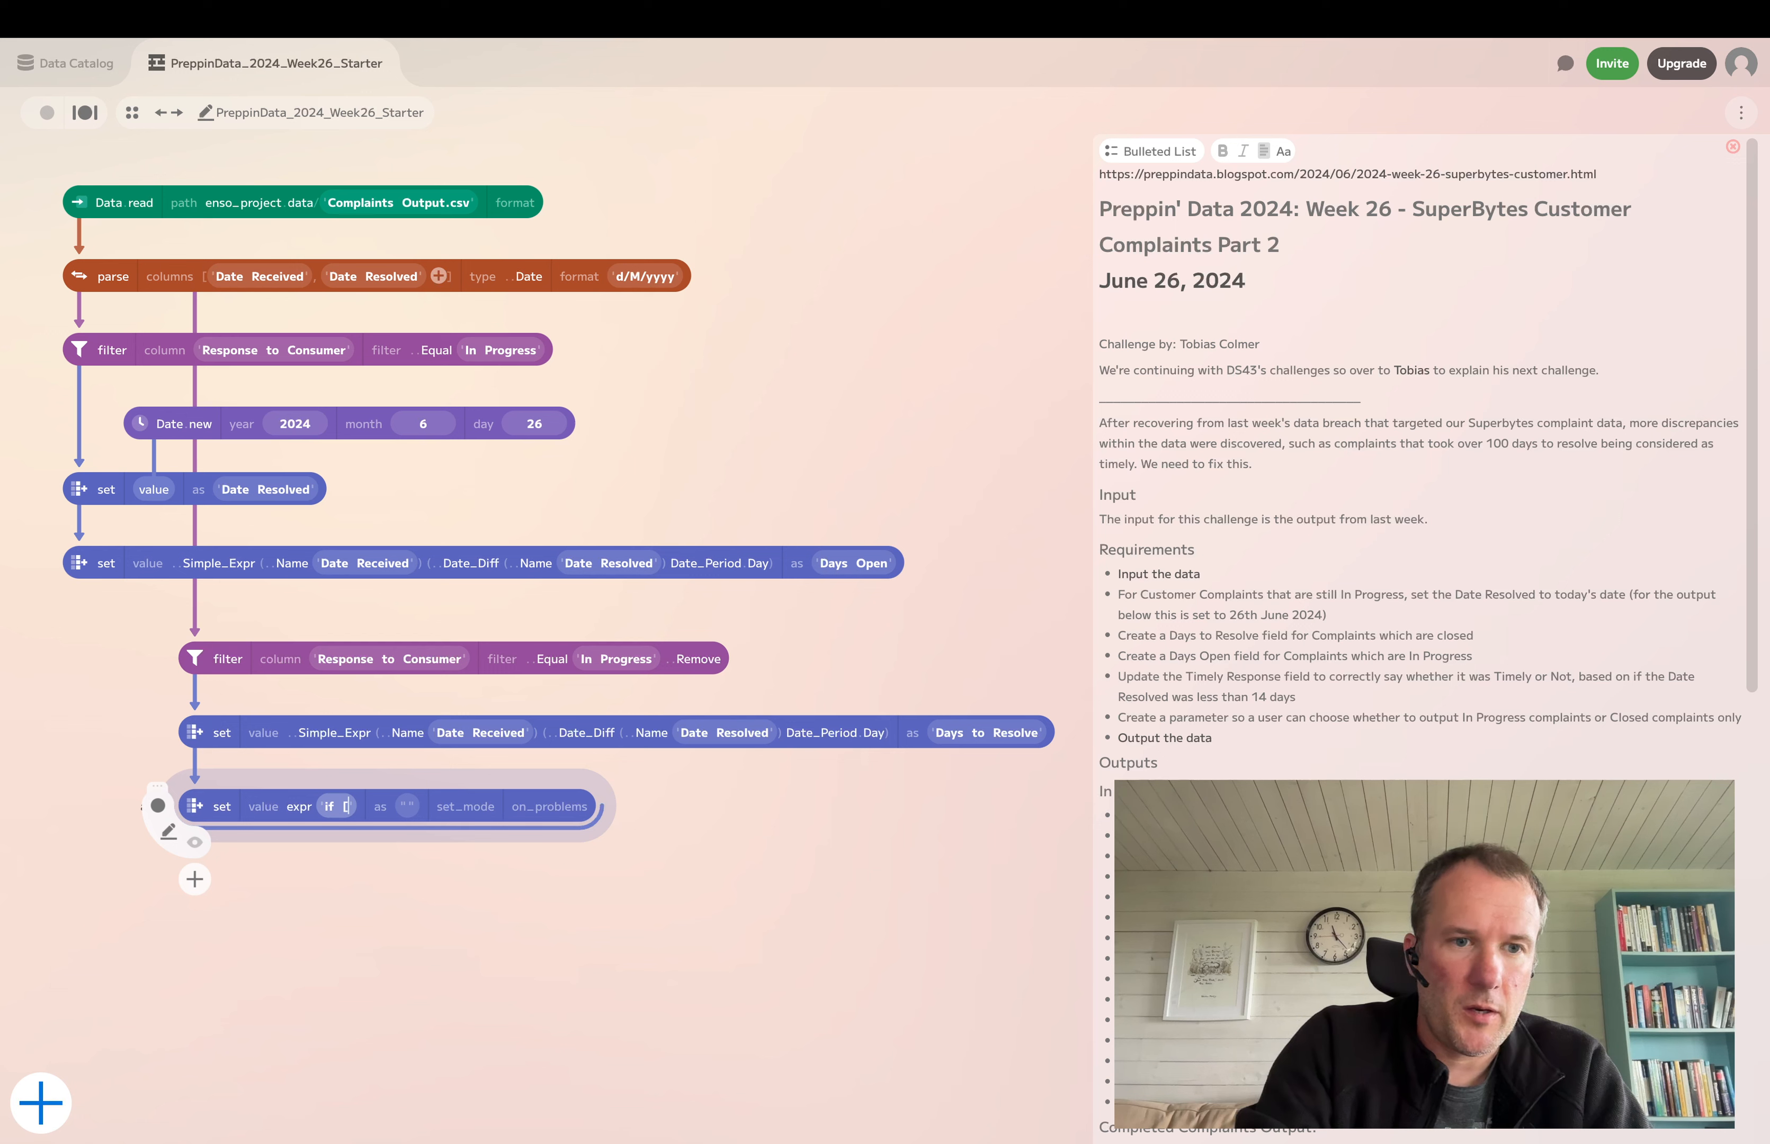
{"action": "type", "text": "Days to Resolve"}
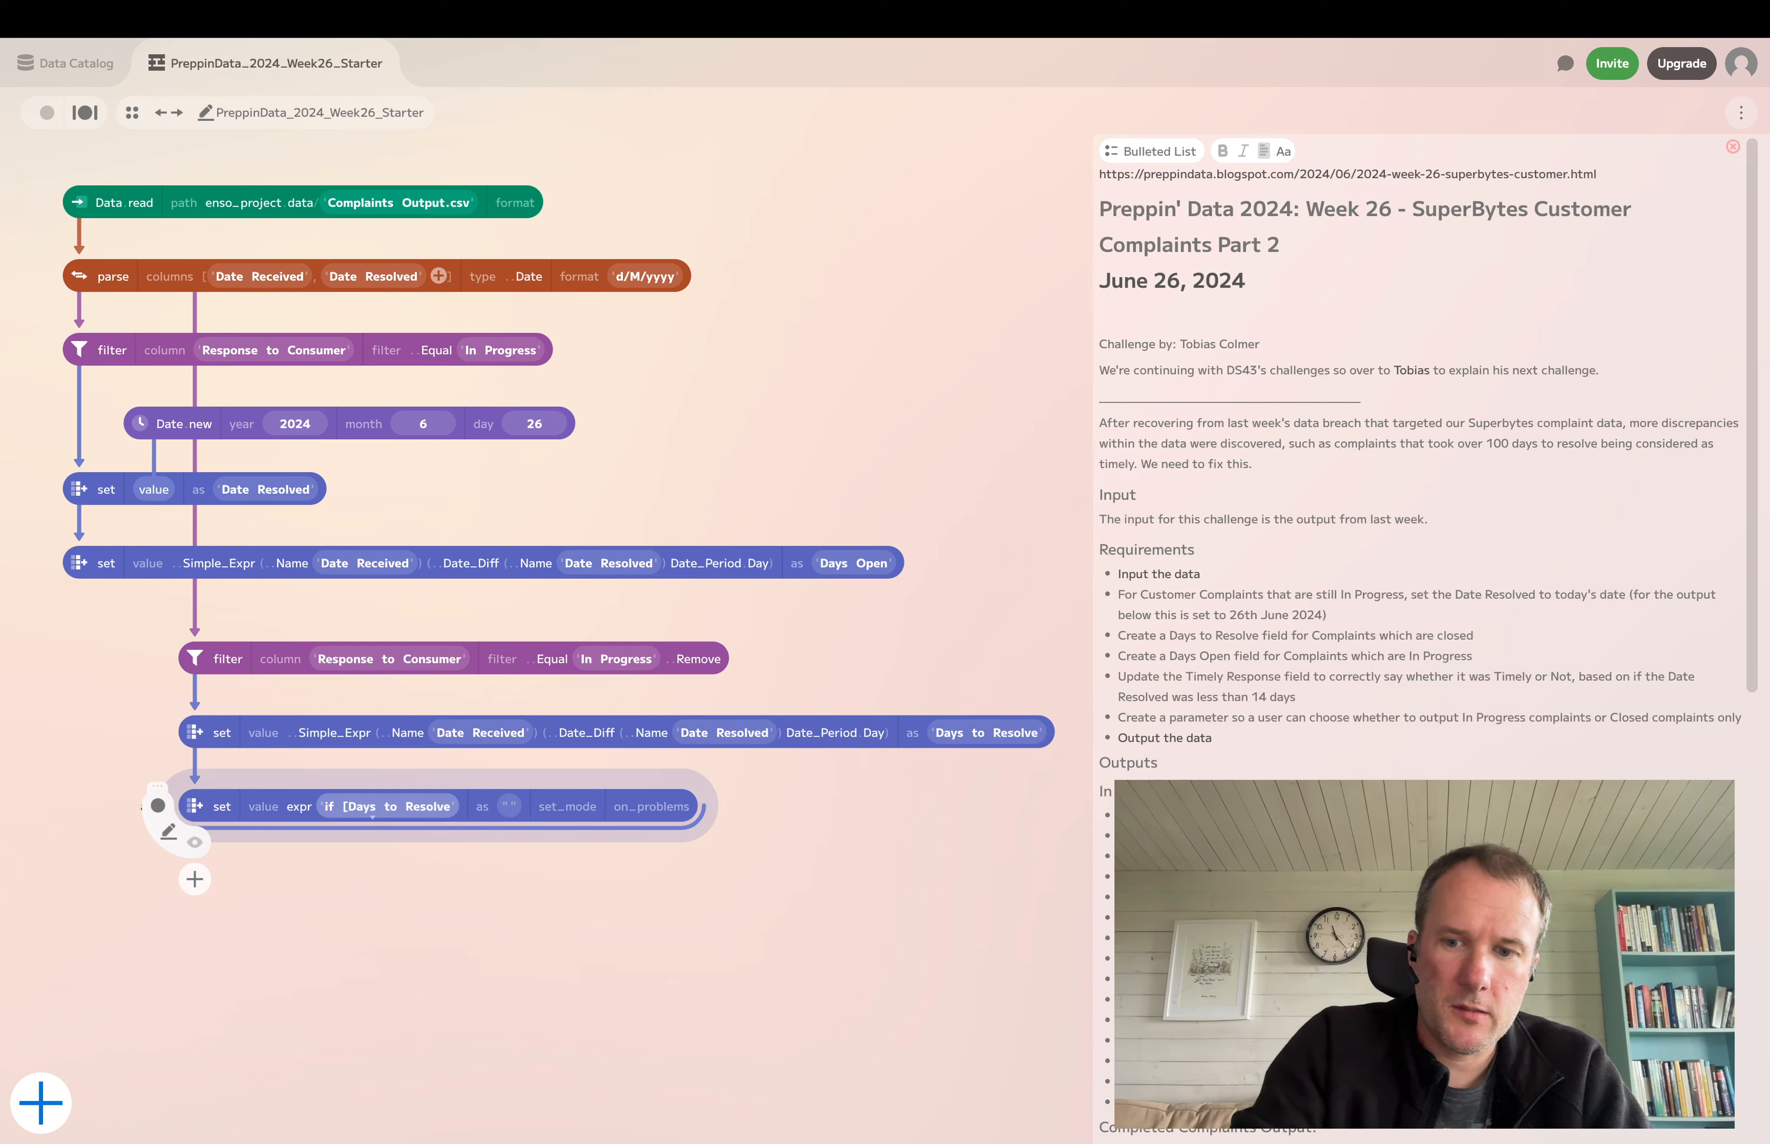
{"action": "type", "text": "] < "}
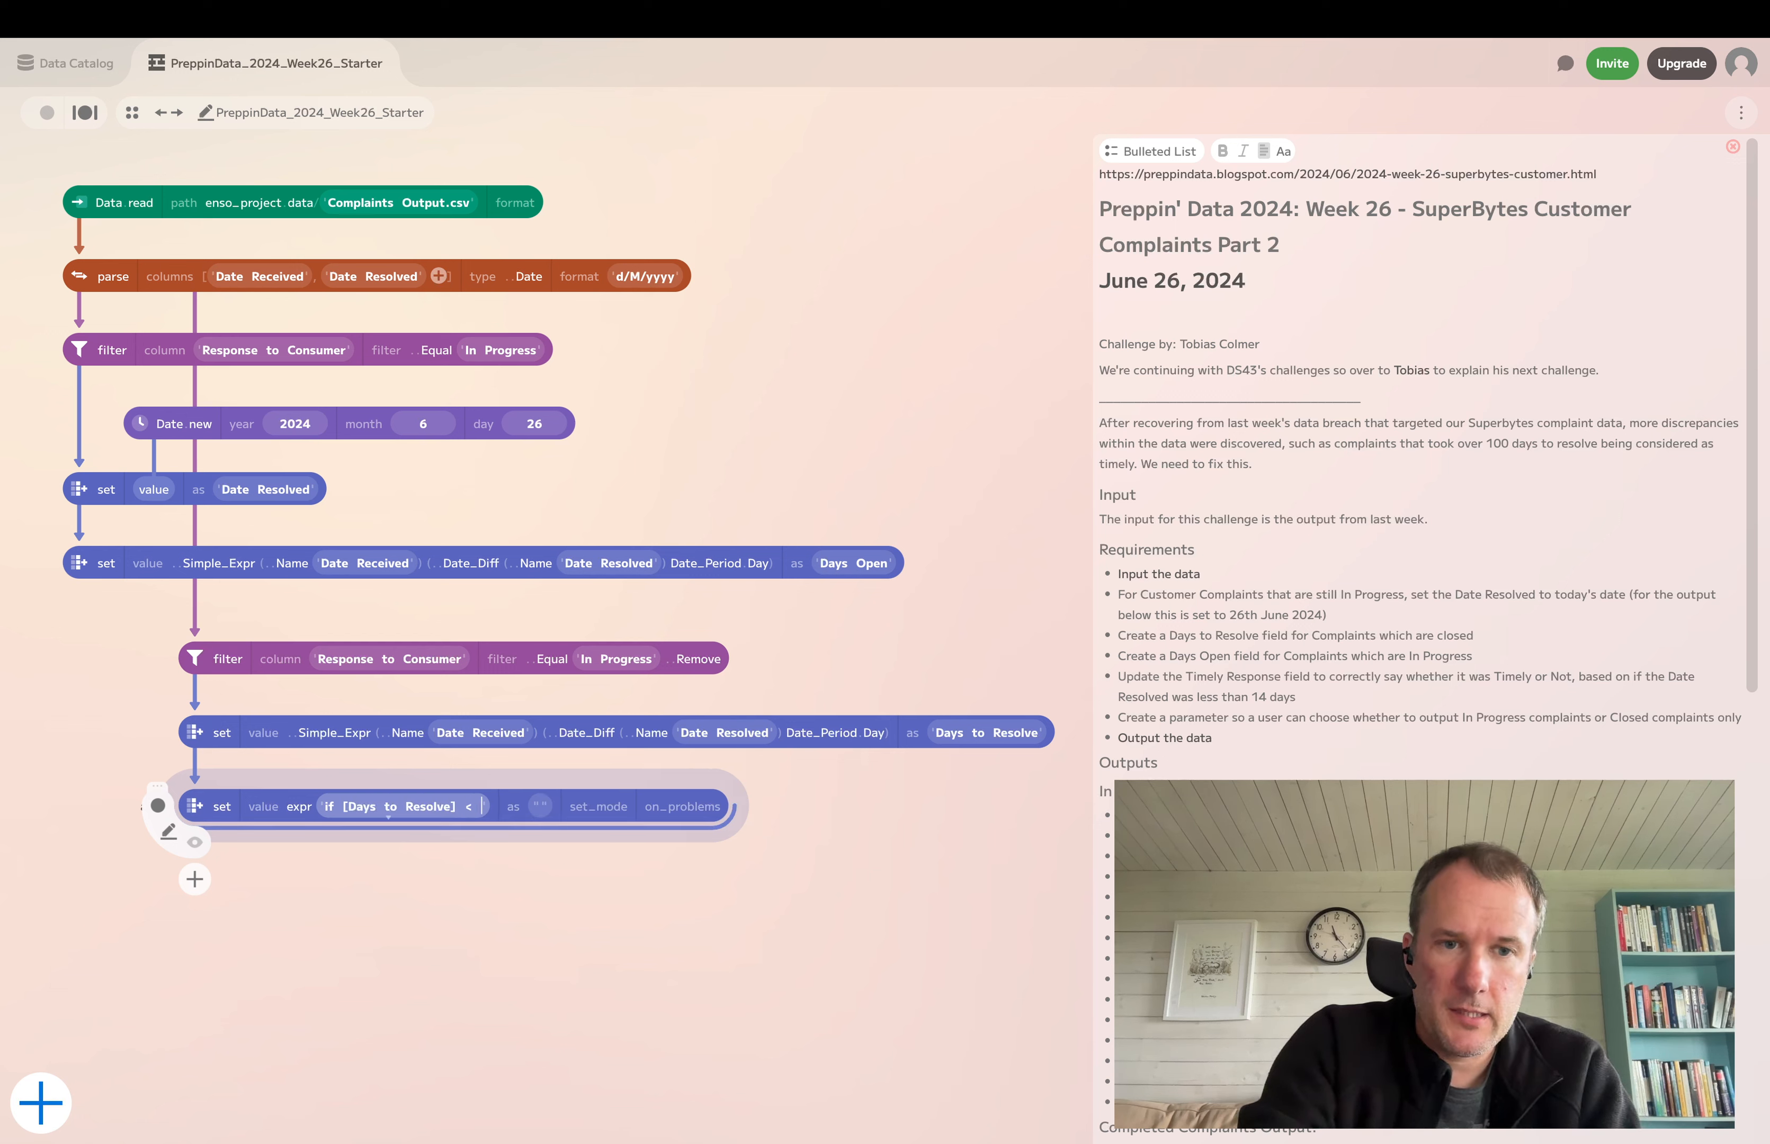
{"action": "type", "text": "1"}
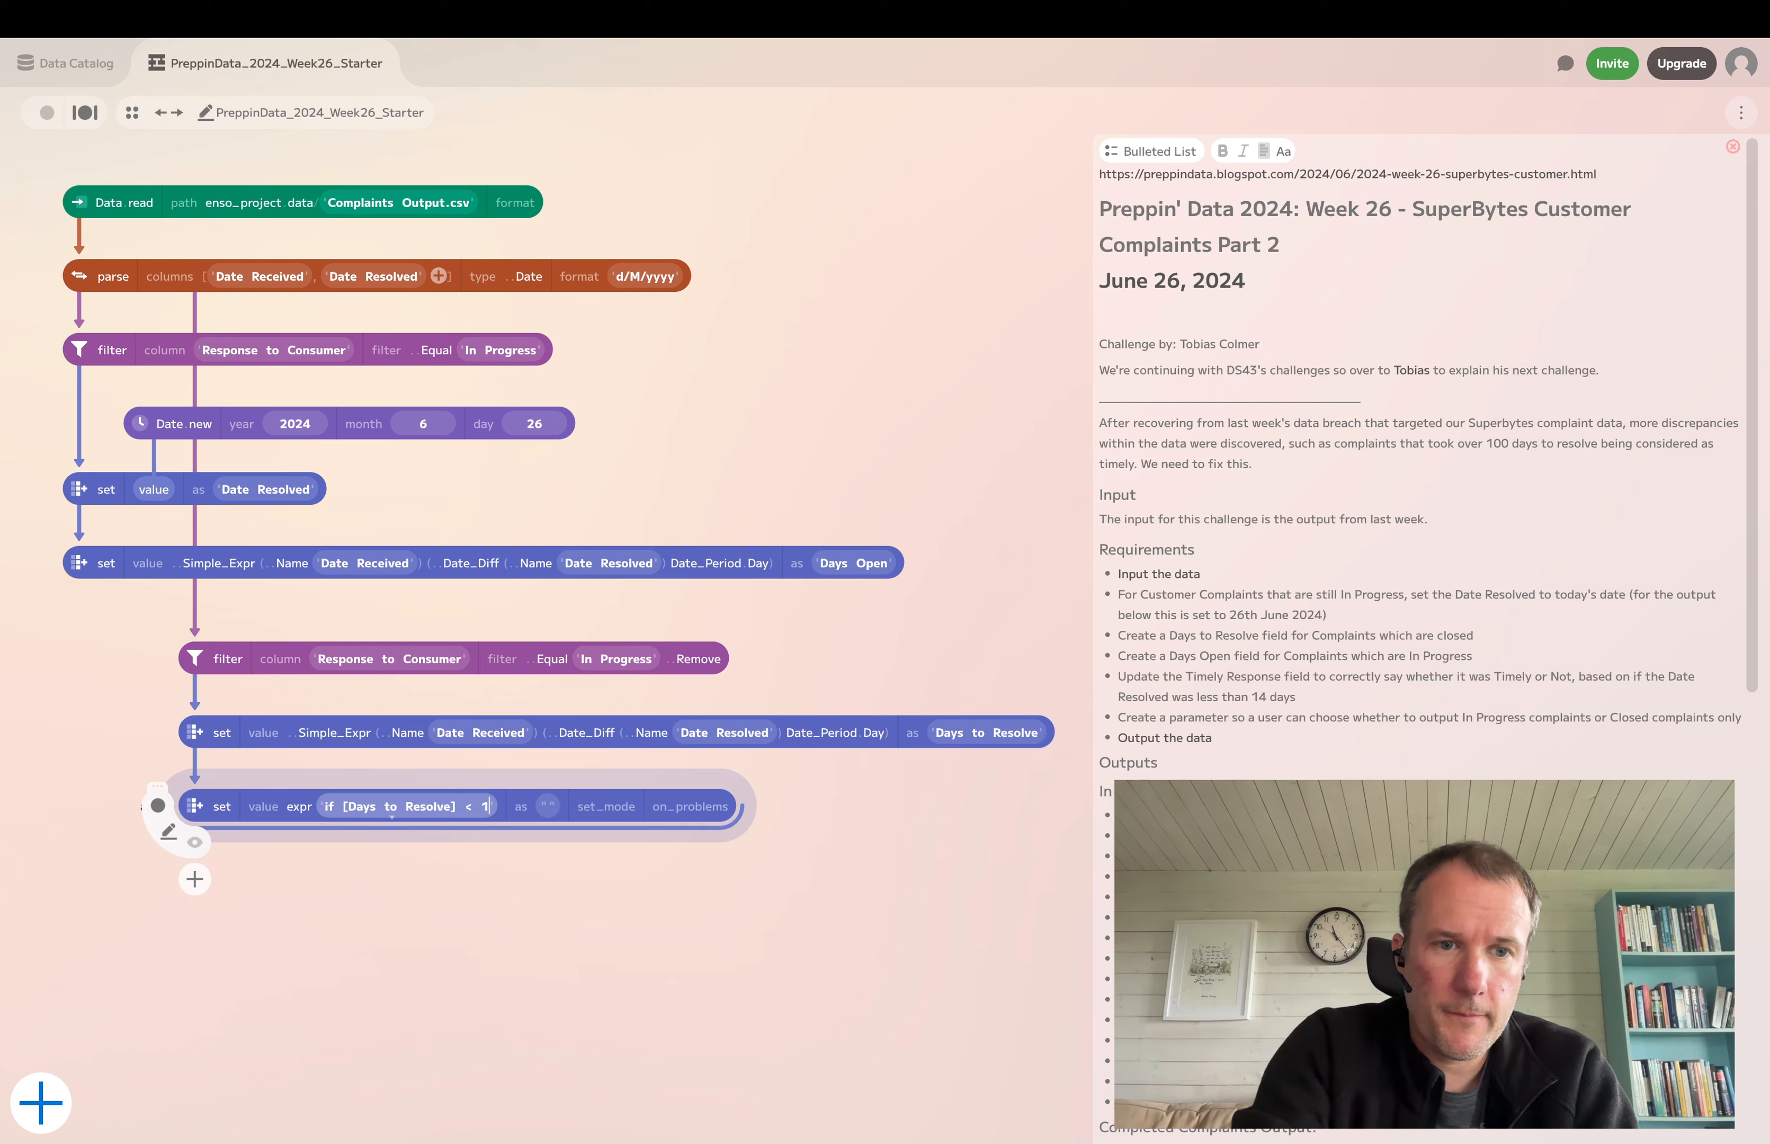
{"action": "type", "text": "4 then "}
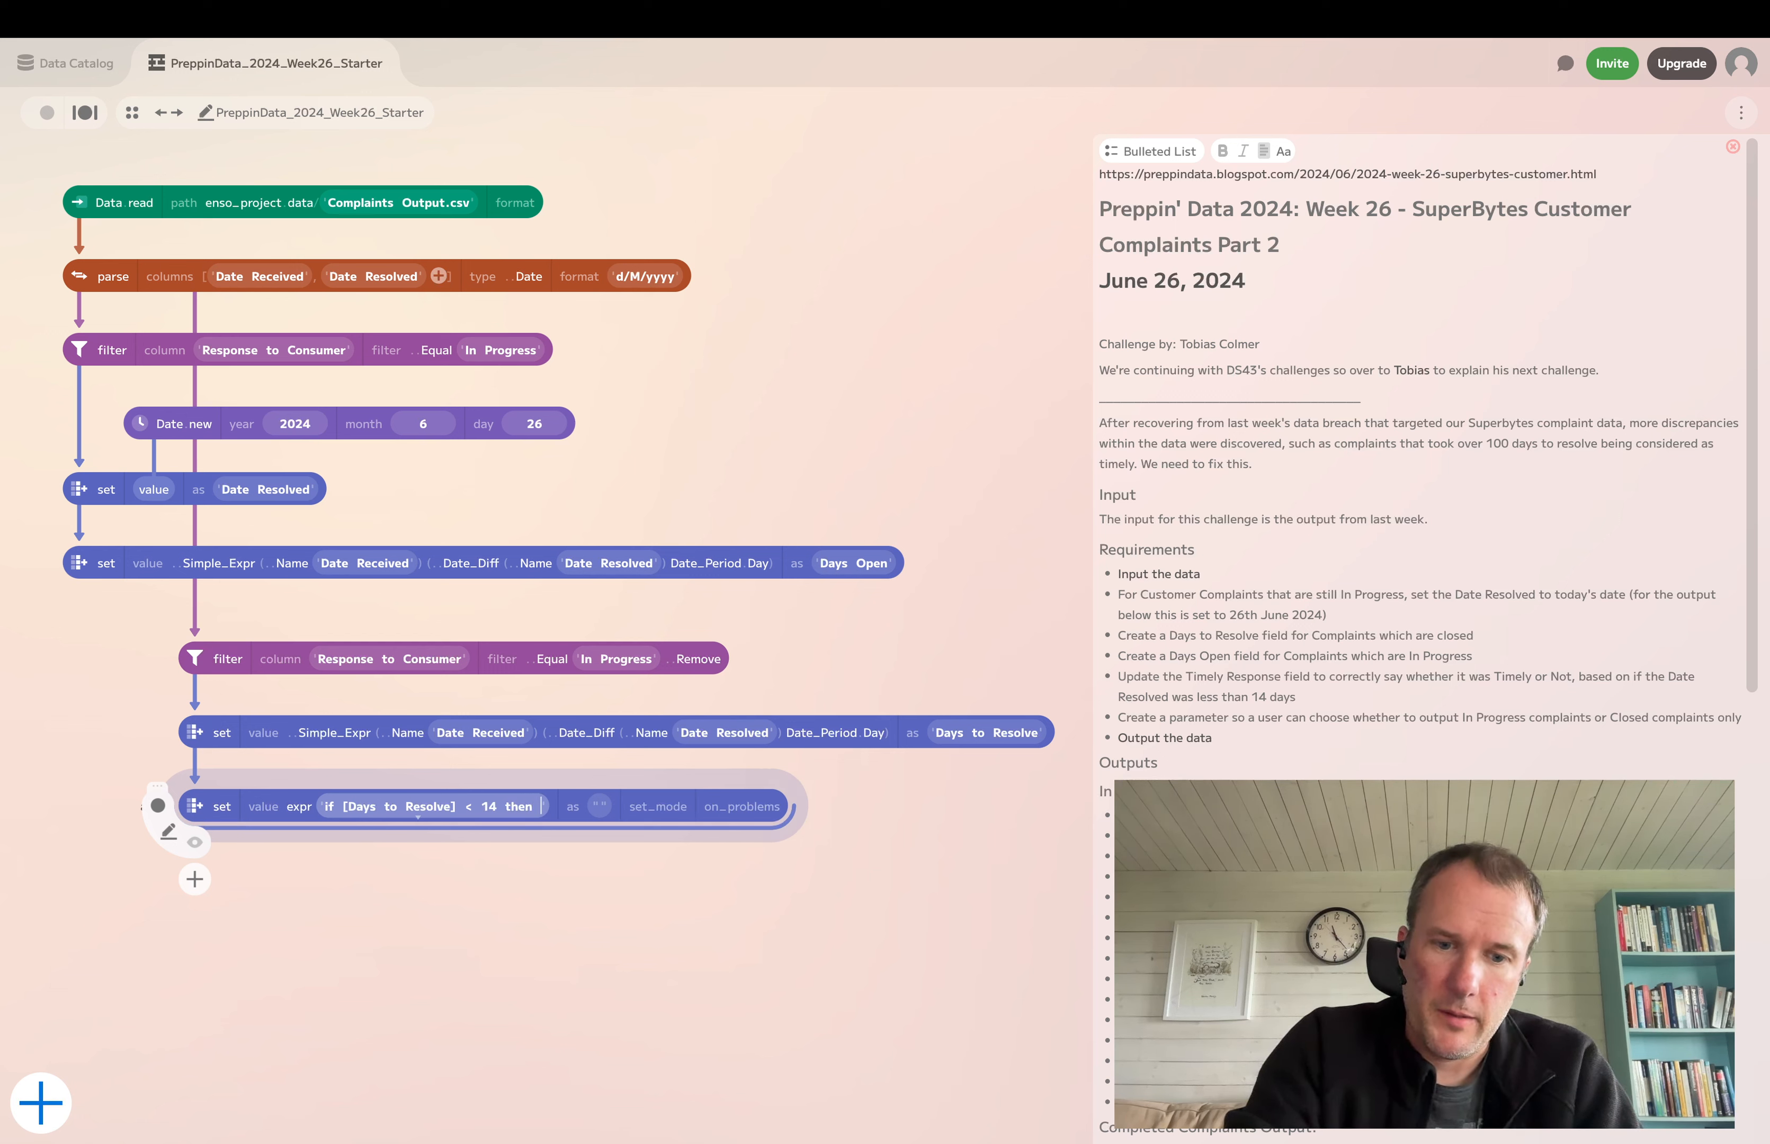
{"action": "type", "text": "True "}
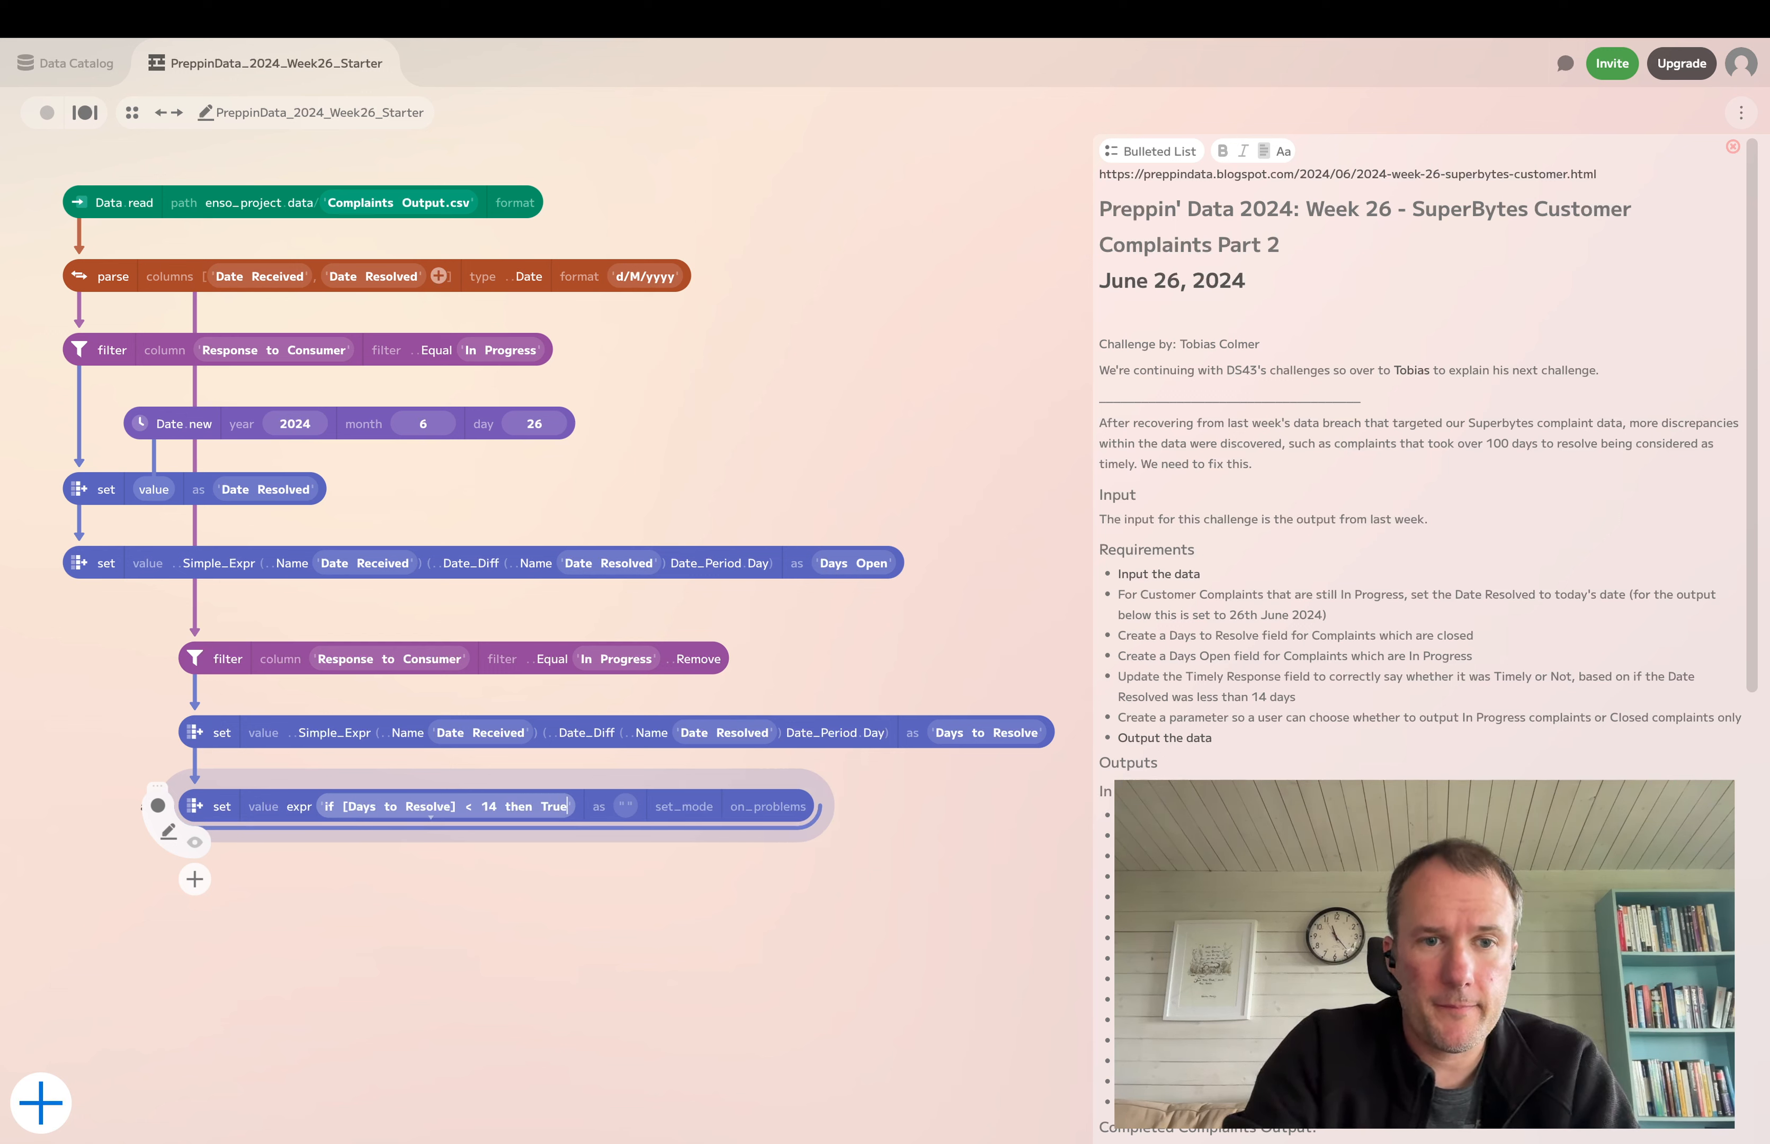
{"action": "type", "text": "else"}
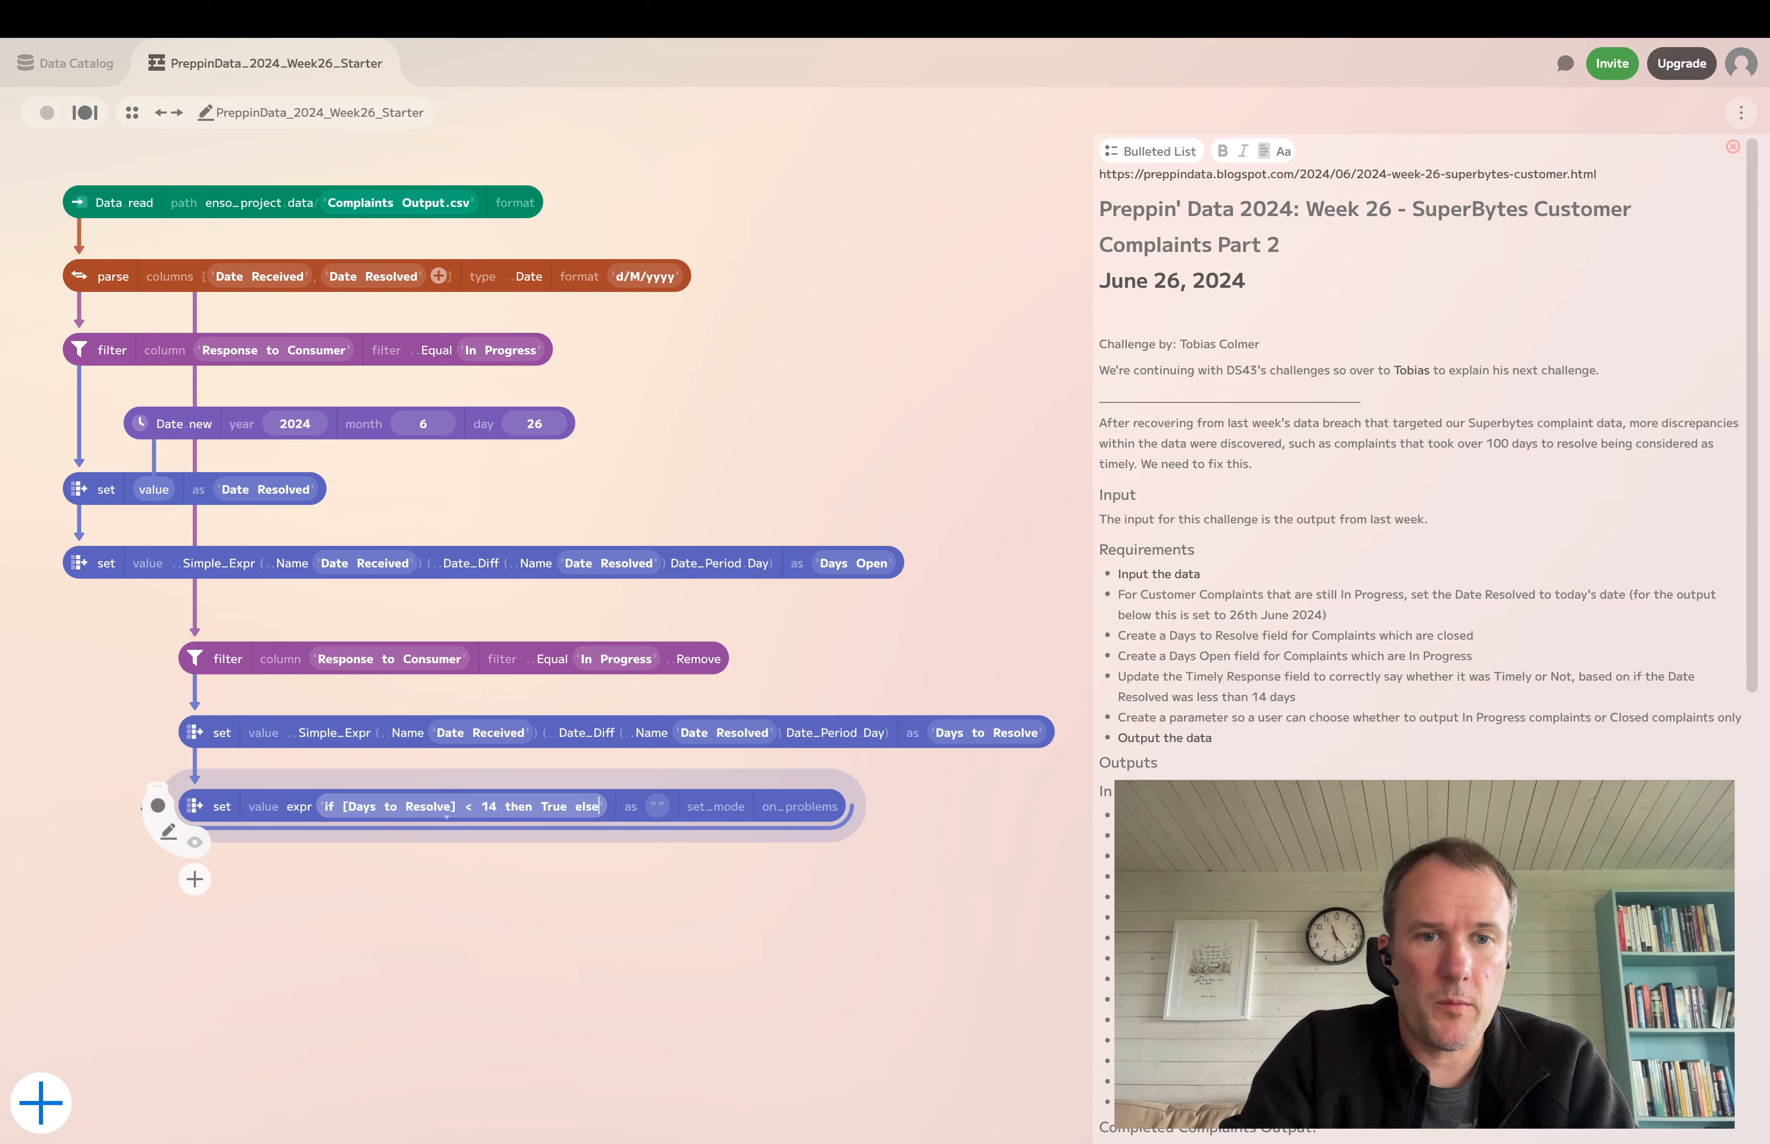
{"action": "type", "text": " False"}
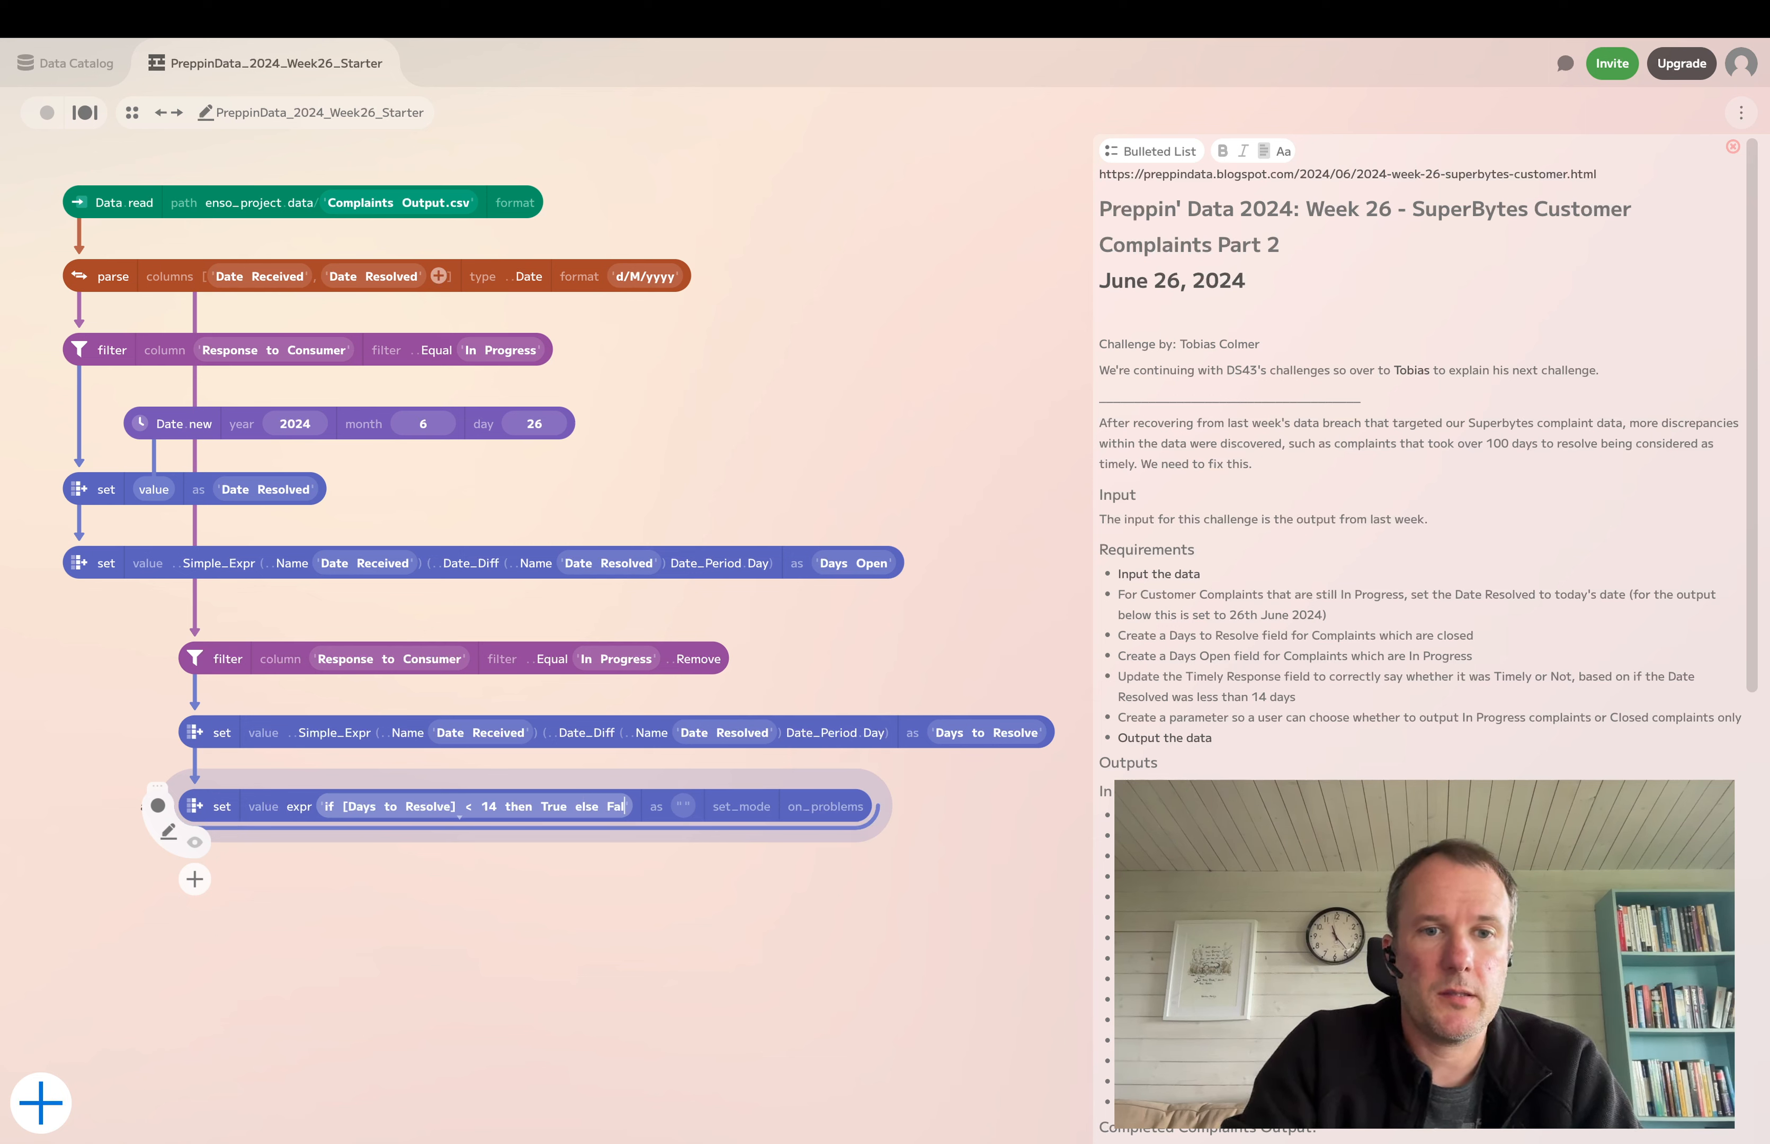
Preview the expression set's table full screen, compare Timely Response with Days to Resolve and the new column, and return to the graph
{"action": "left_click", "coordinate": [195, 841]}
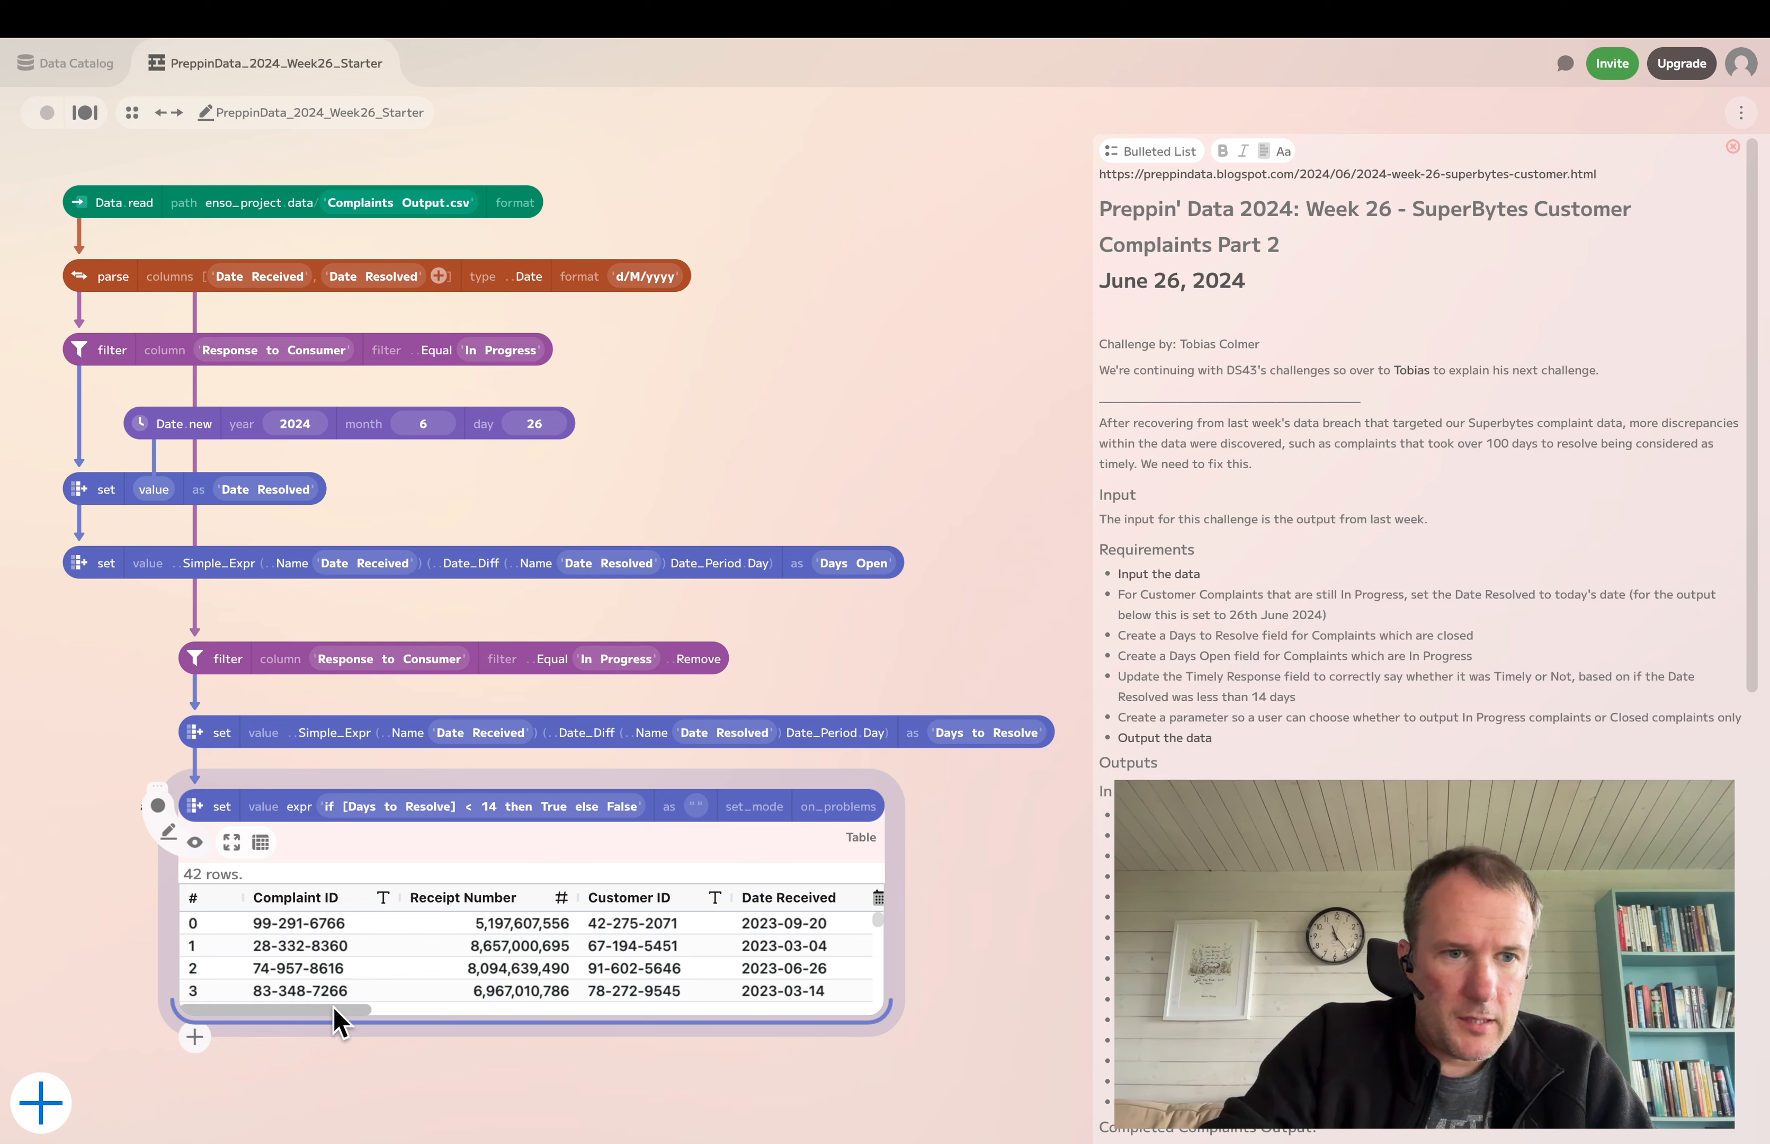
{"action": "left_click_drag", "start_coordinate": [342, 1013], "coordinate": [257, 1025]}
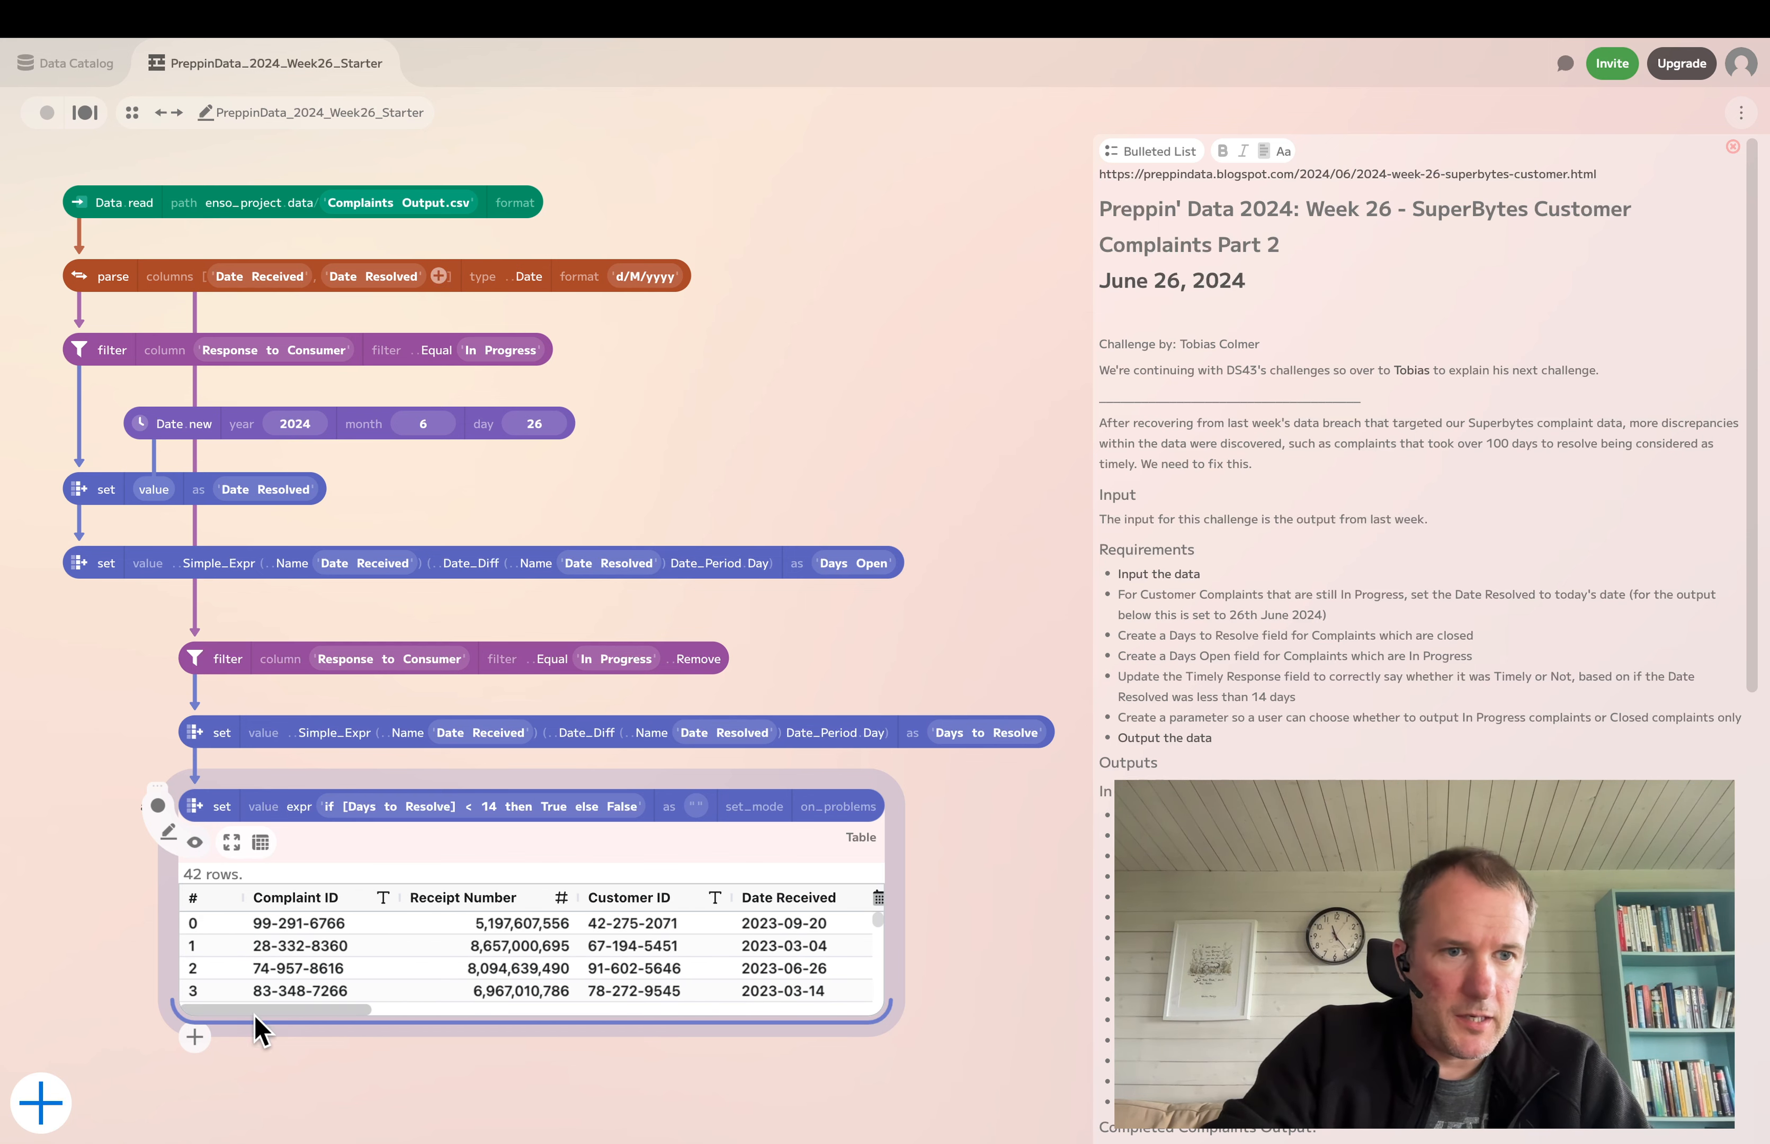
{"action": "left_click", "coordinate": [232, 842]}
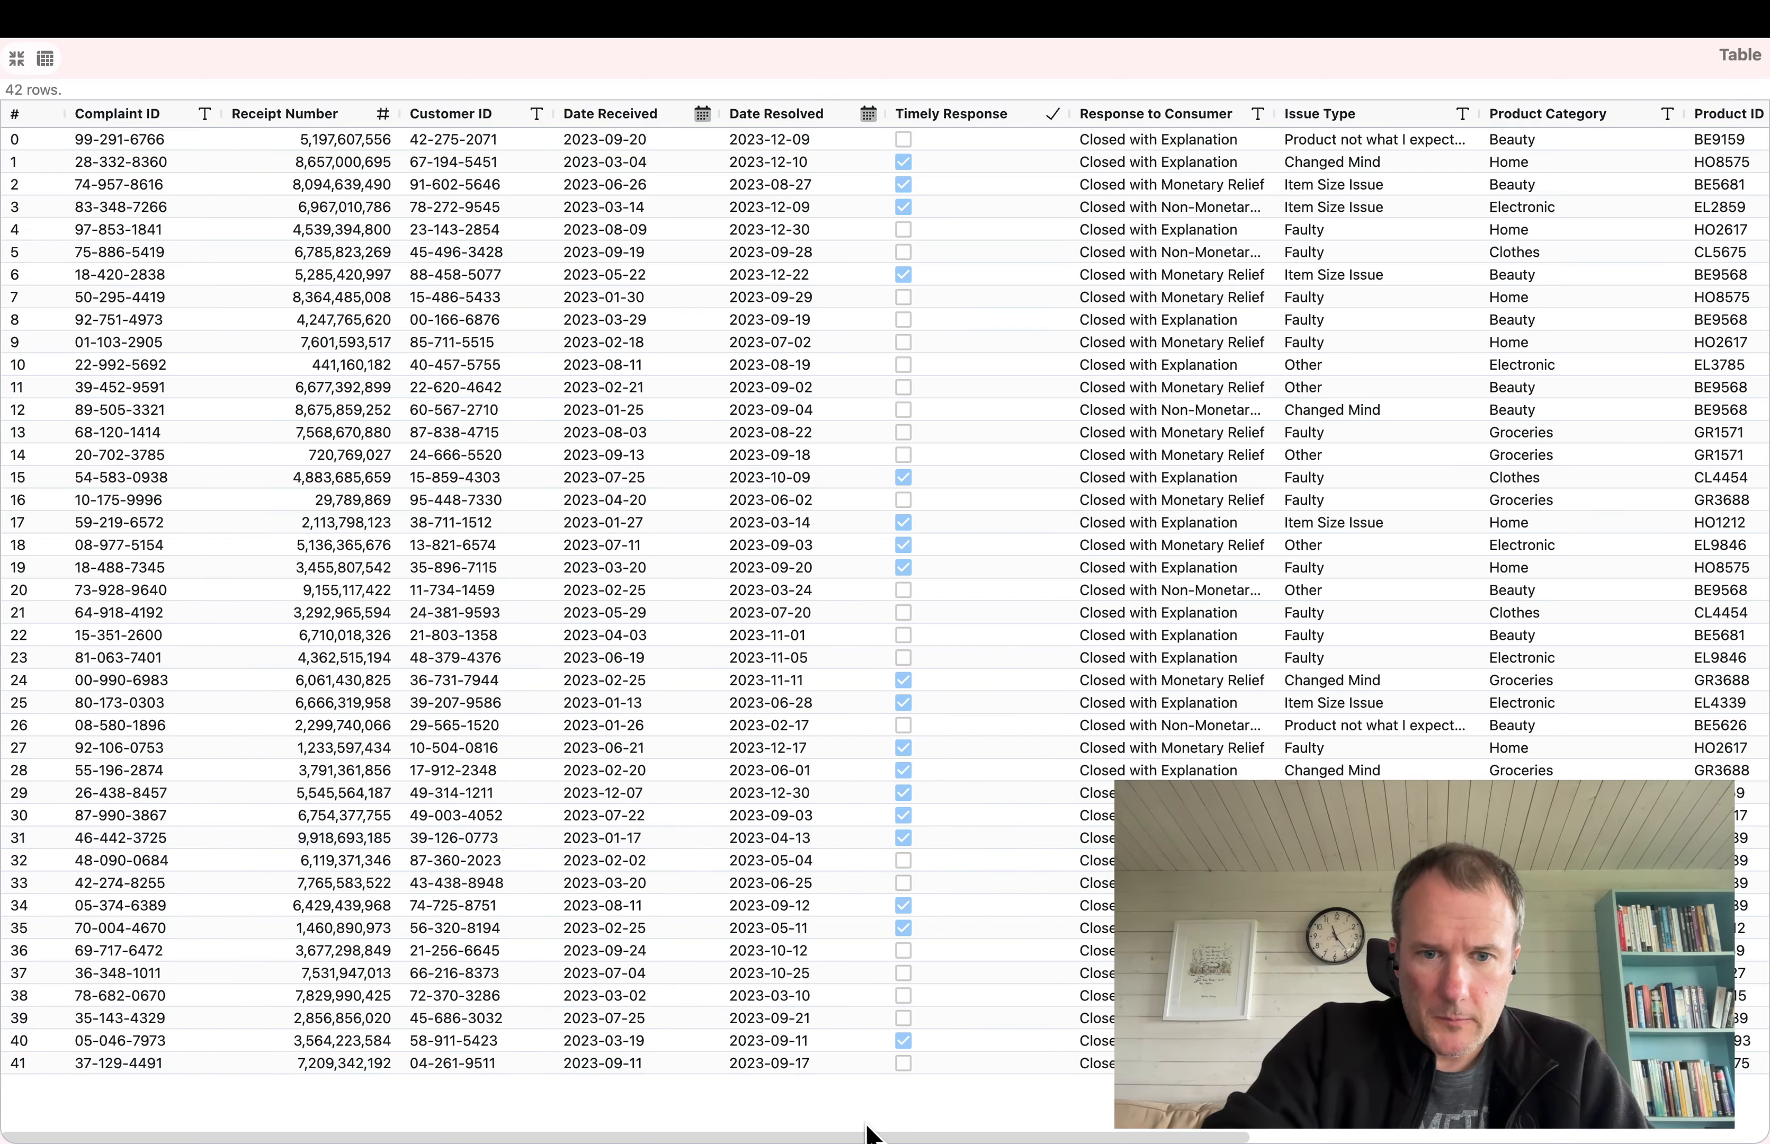
{"action": "left_click_drag", "start_coordinate": [872, 1136], "coordinate": [1343, 1137]}
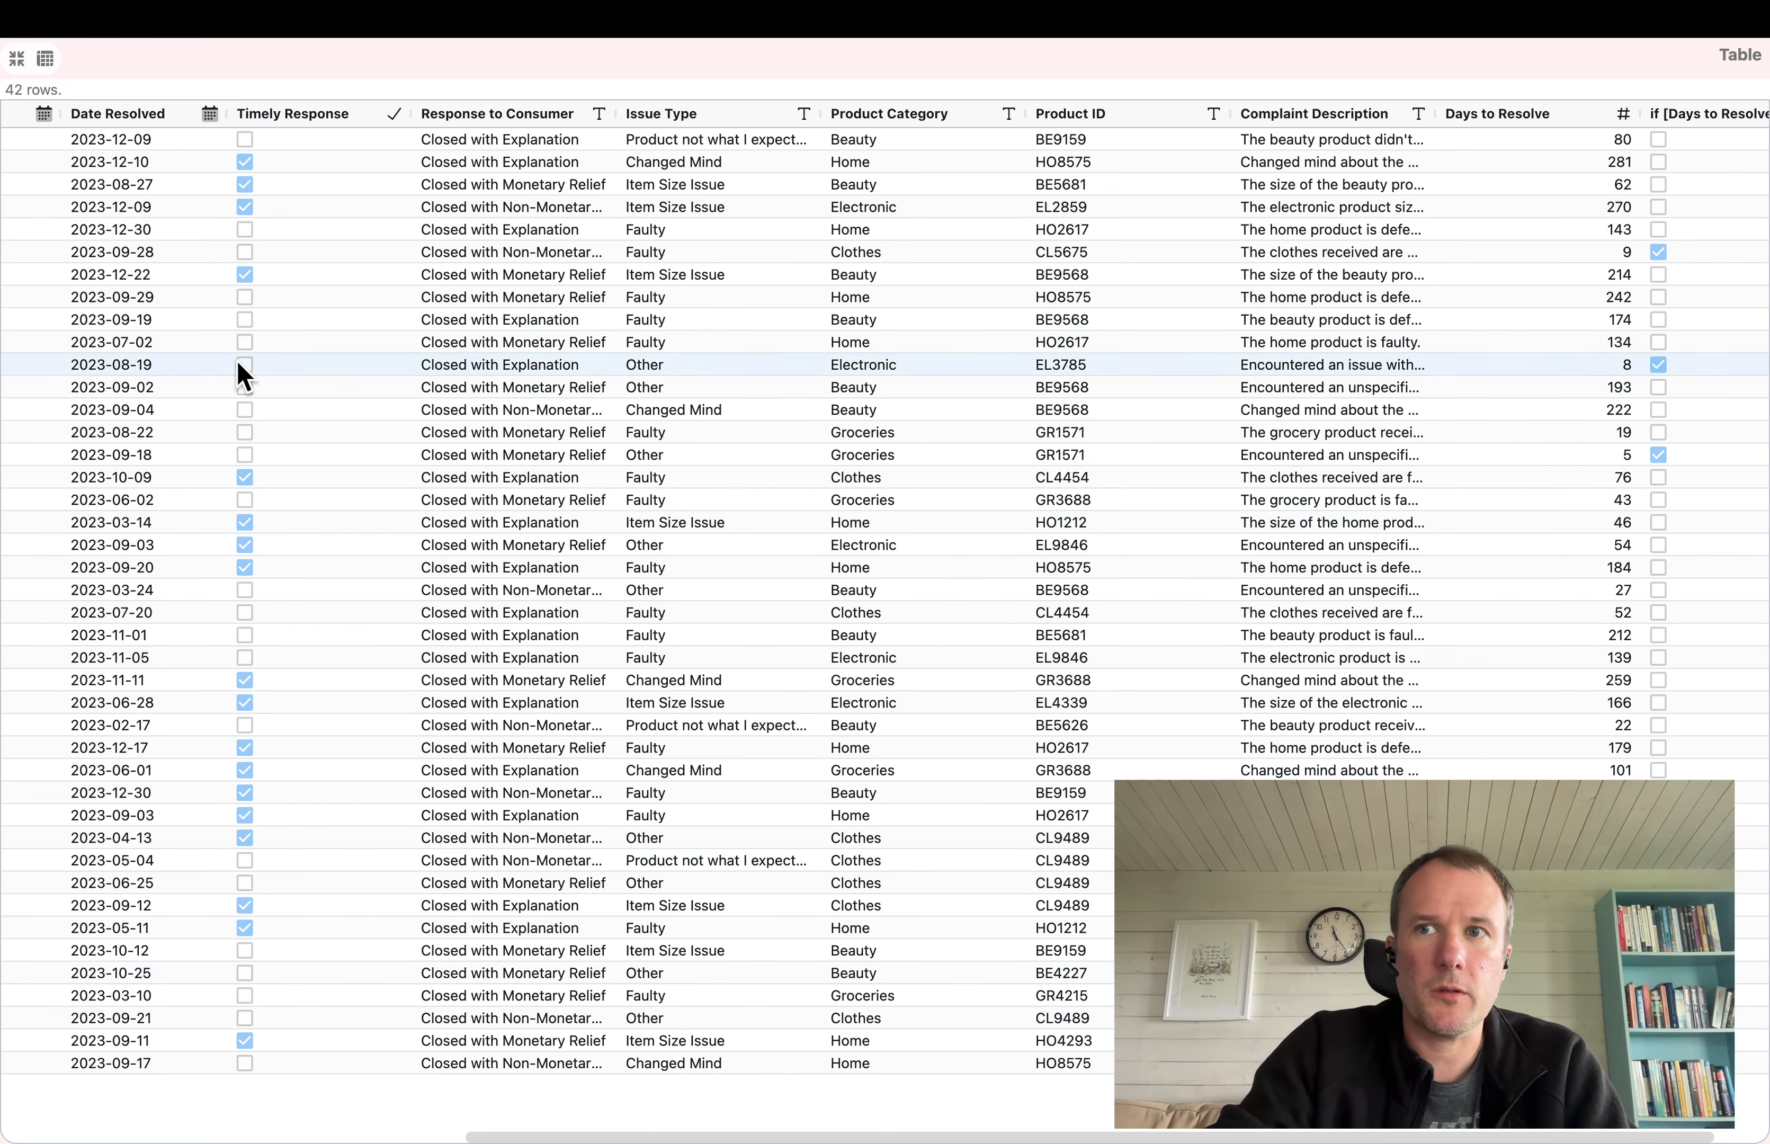
{"action": "left_click", "coordinate": [16, 58]}
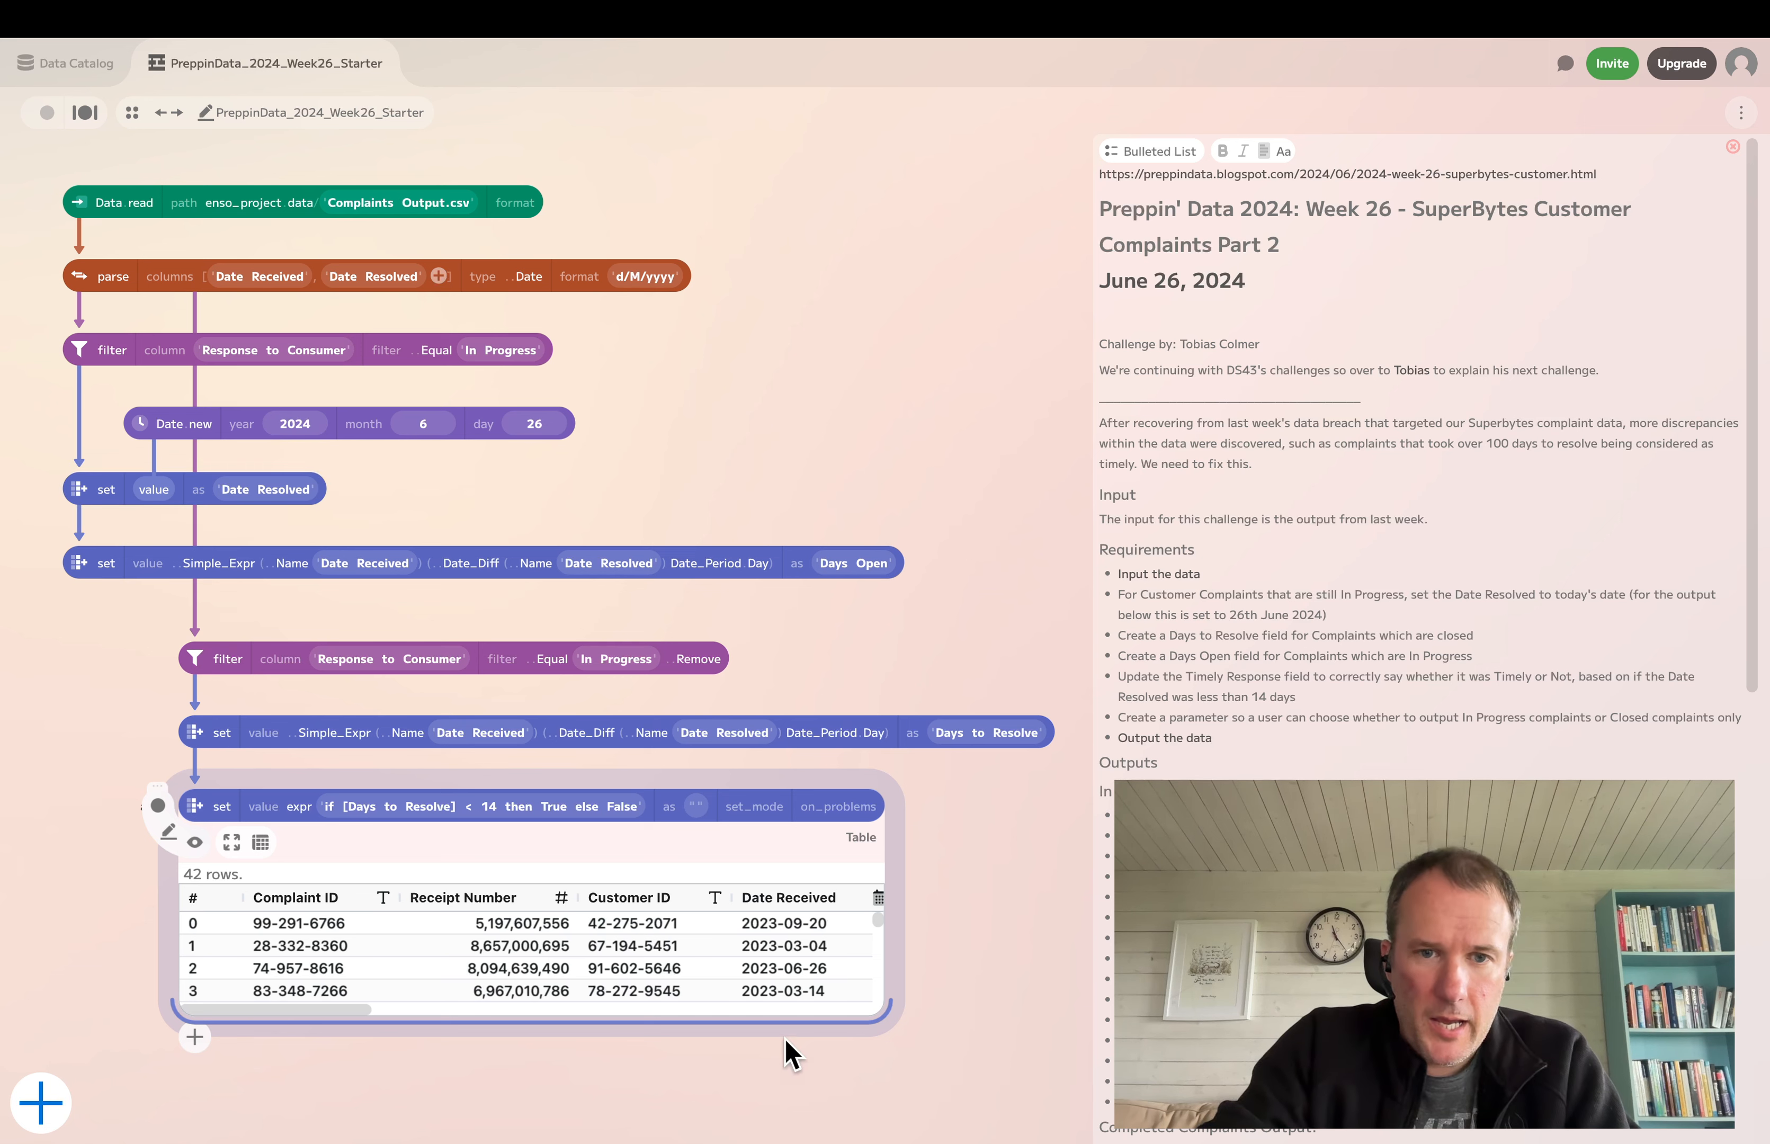
Name the expression set's result column "Timely Response" so it overwrites the existing column
{"action": "left_click", "coordinate": [695, 806]}
{"action": "left_click_drag", "start_coordinate": [340, 1015], "coordinate": [386, 1020]}
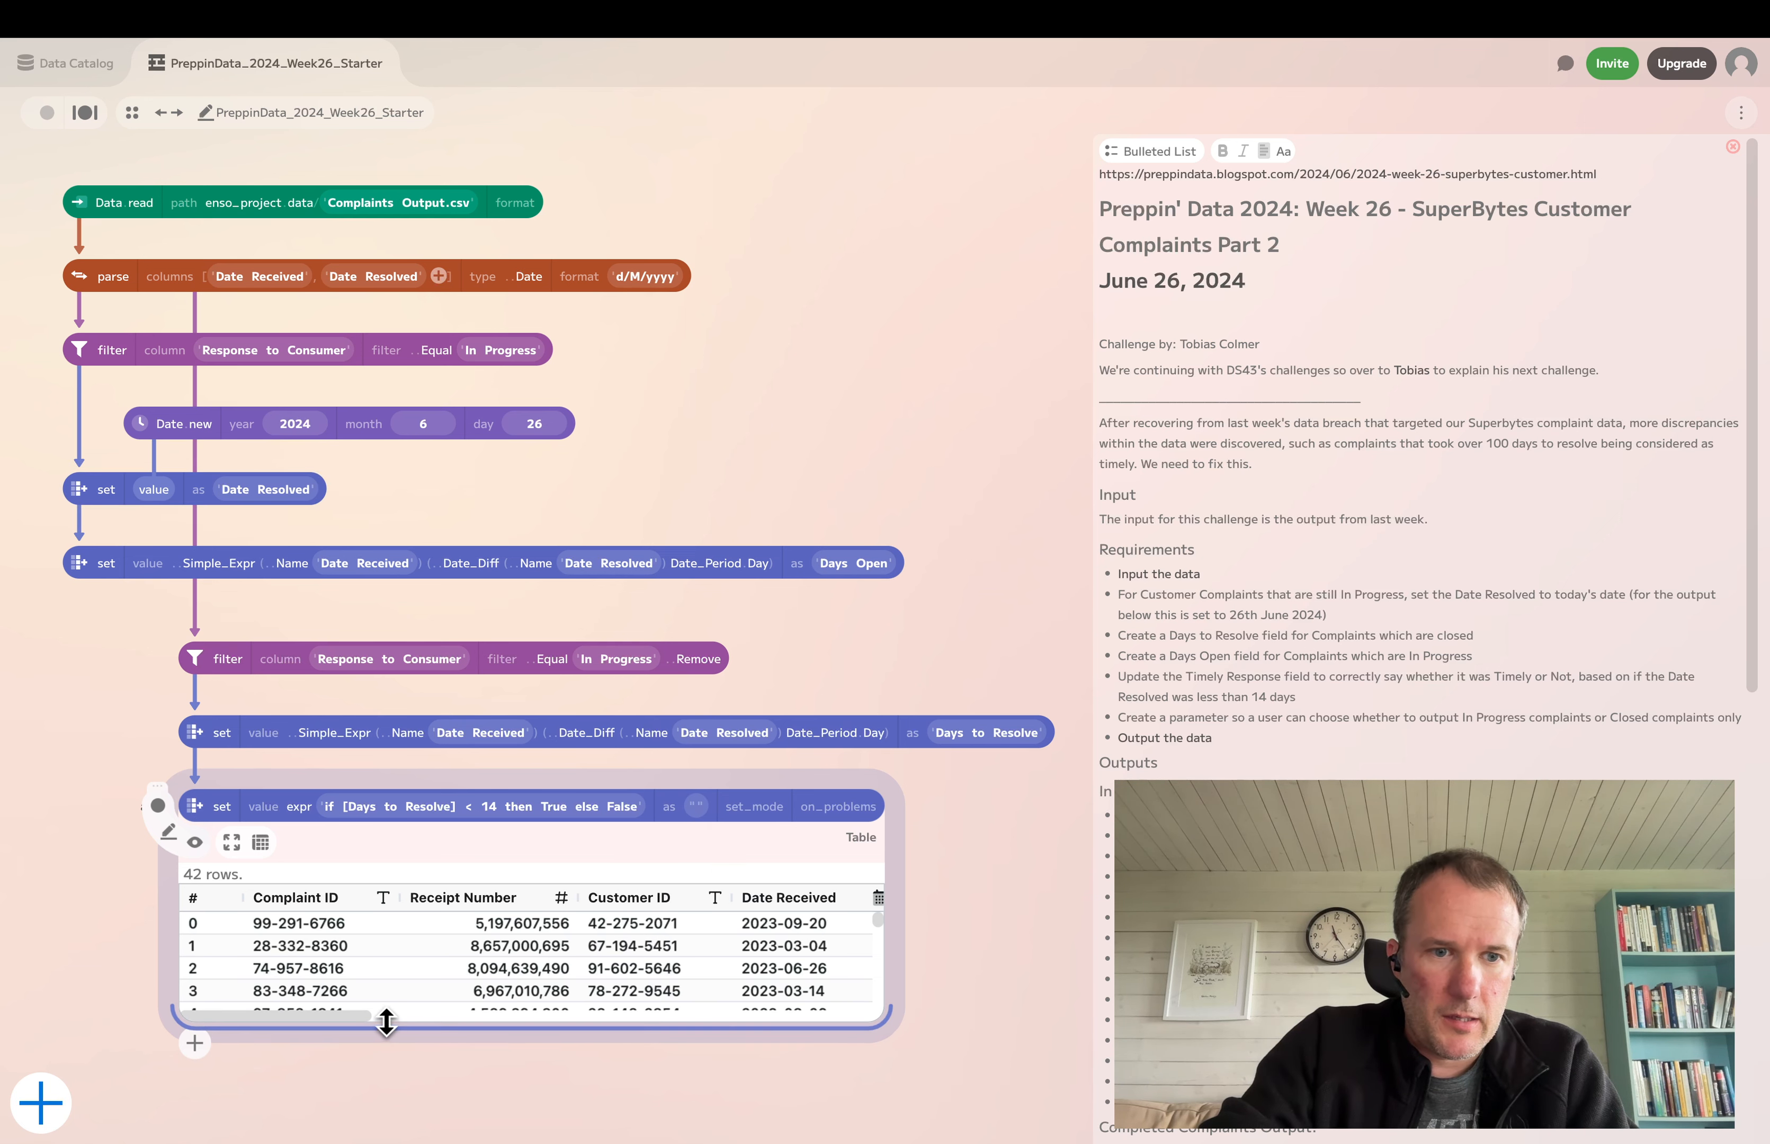
{"action": "scroll", "coordinate": [355, 1023], "scroll_direction": "right", "scroll_amount": 5}
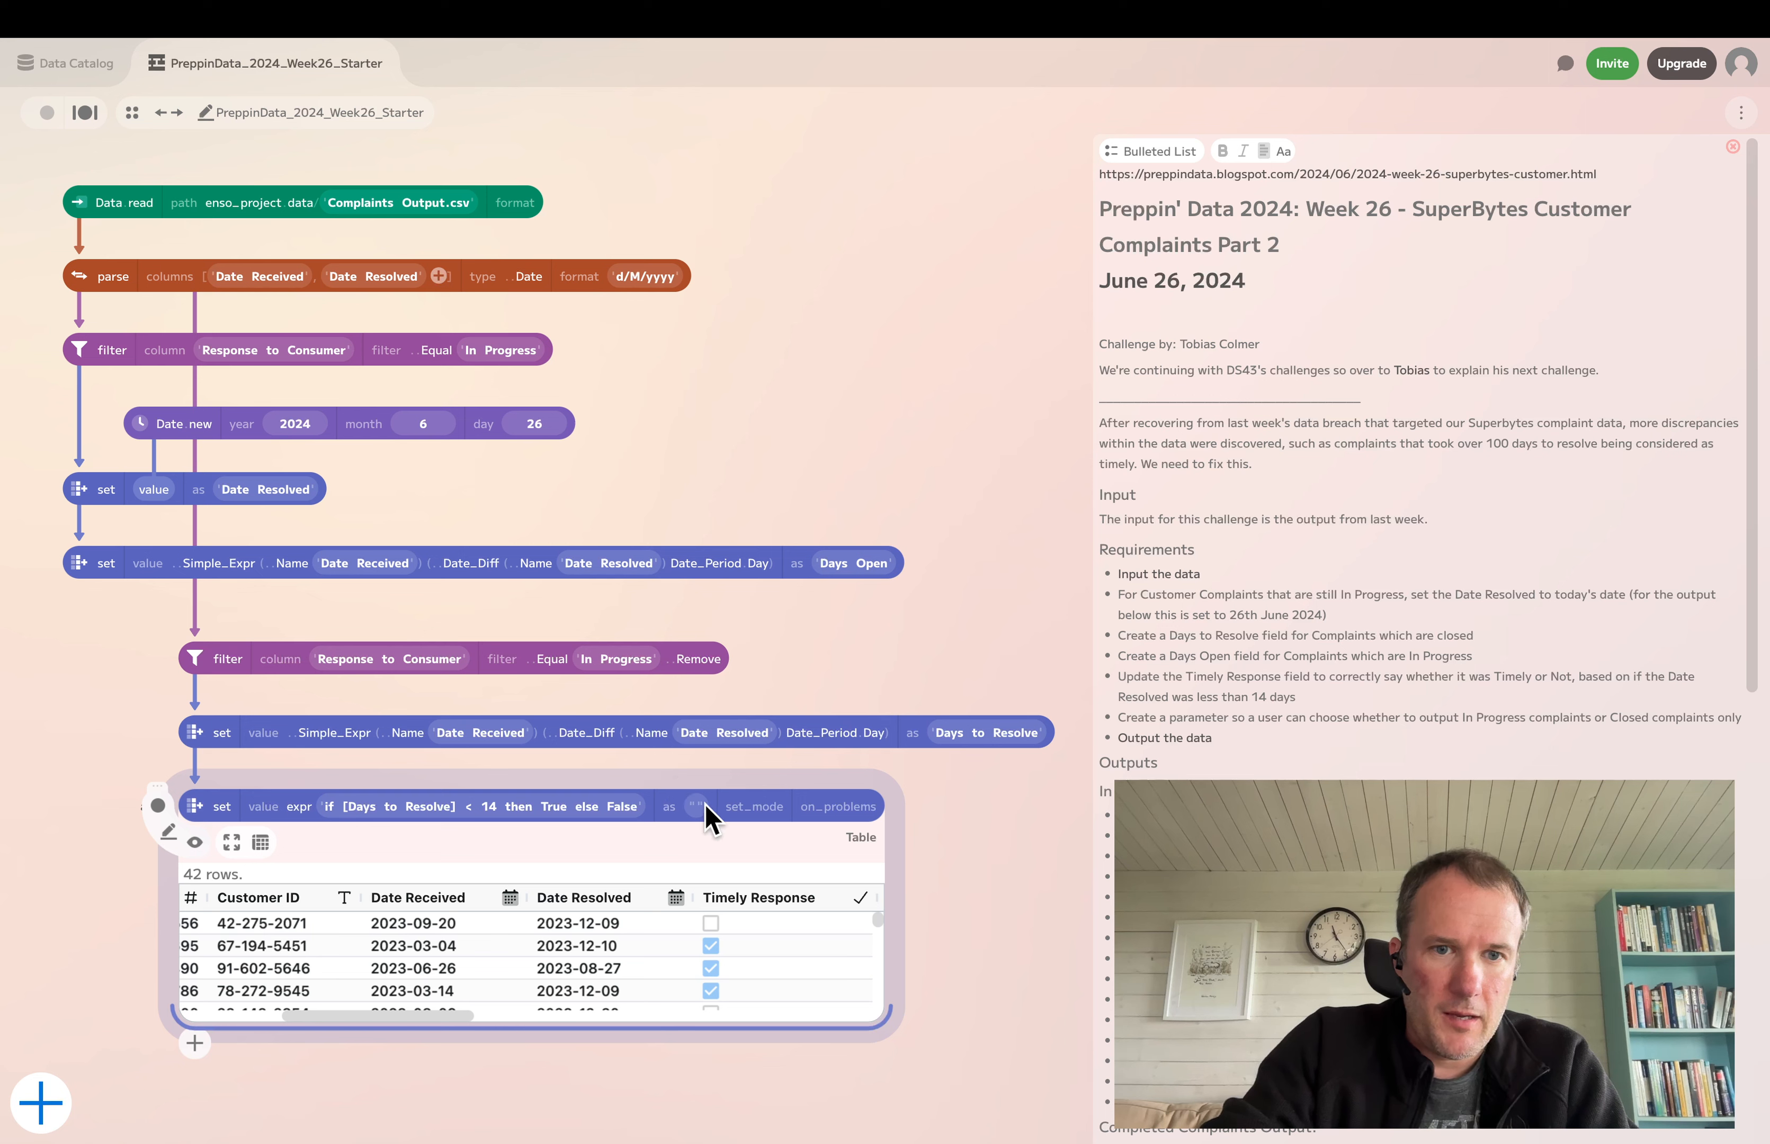
{"action": "type", "text": "Tim"}
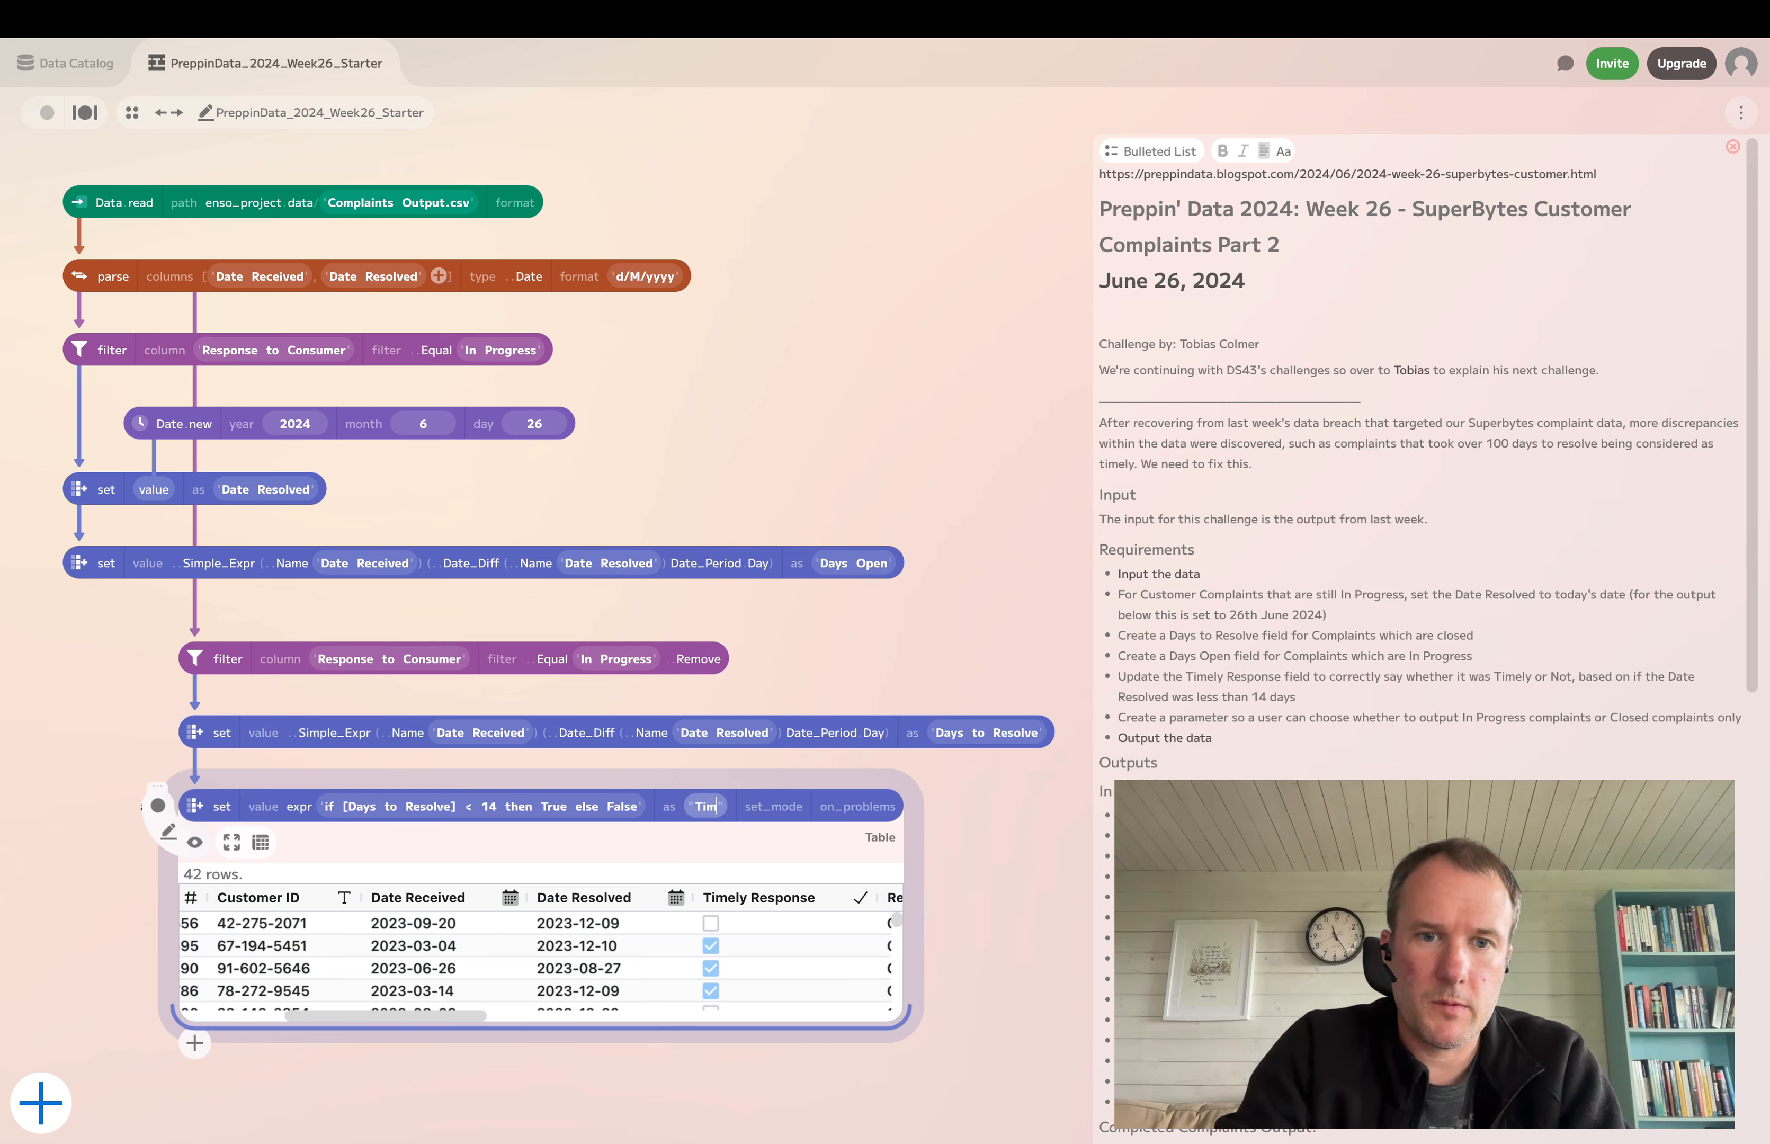
{"action": "type", "text": "ely Res"}
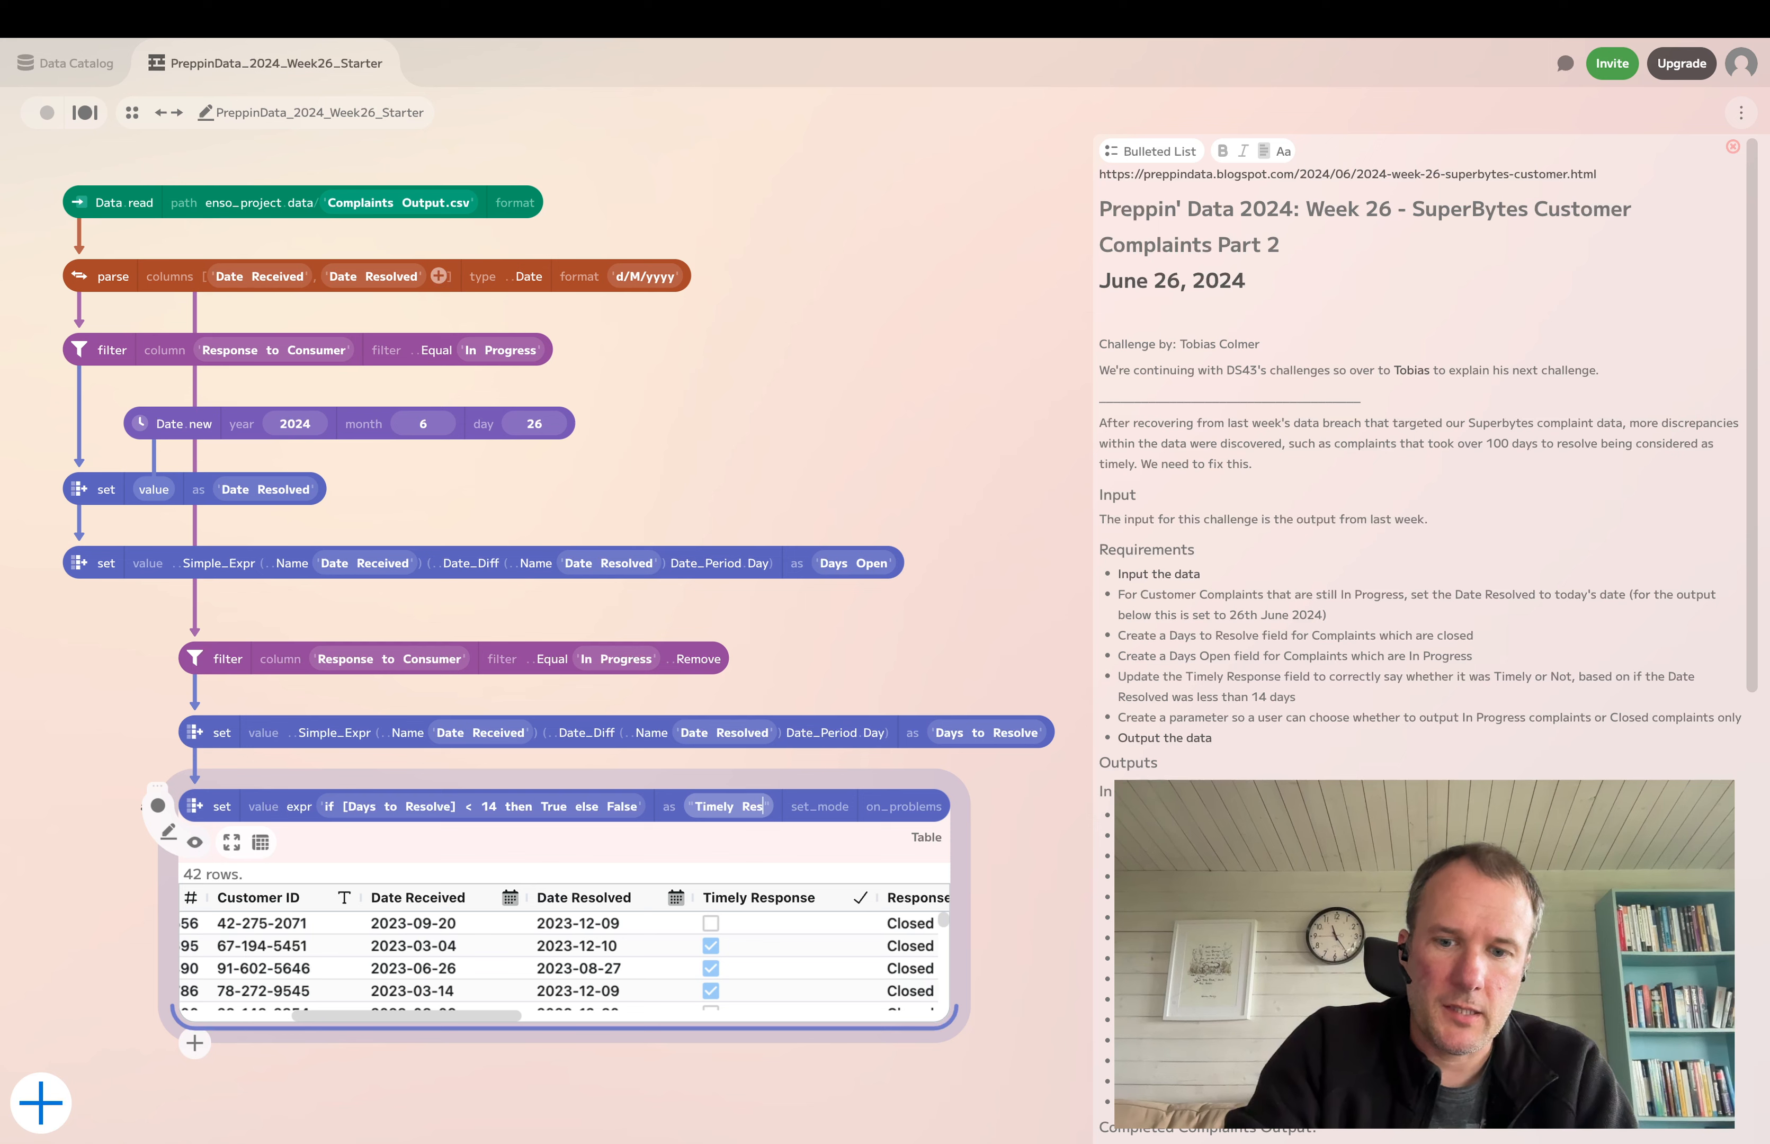
{"action": "type", "text": "ponse"}
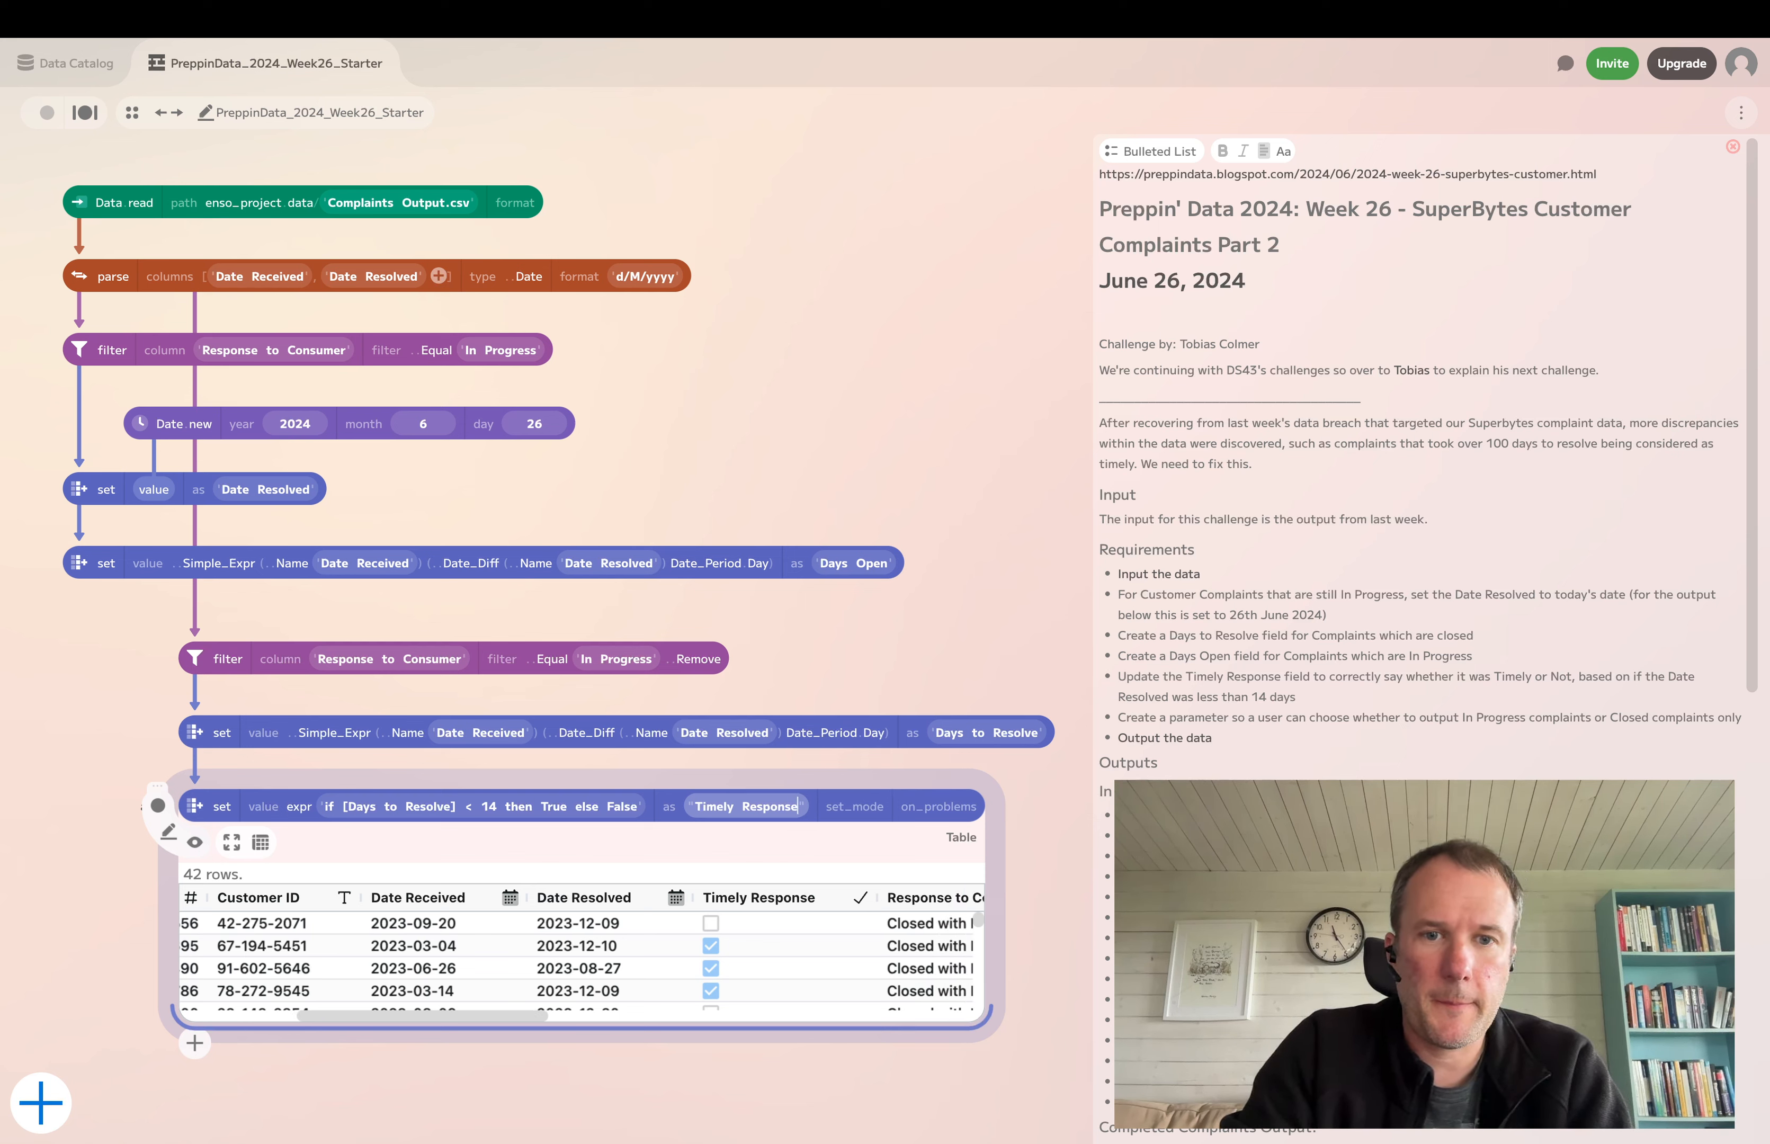
{"action": "key", "text": "Return"}
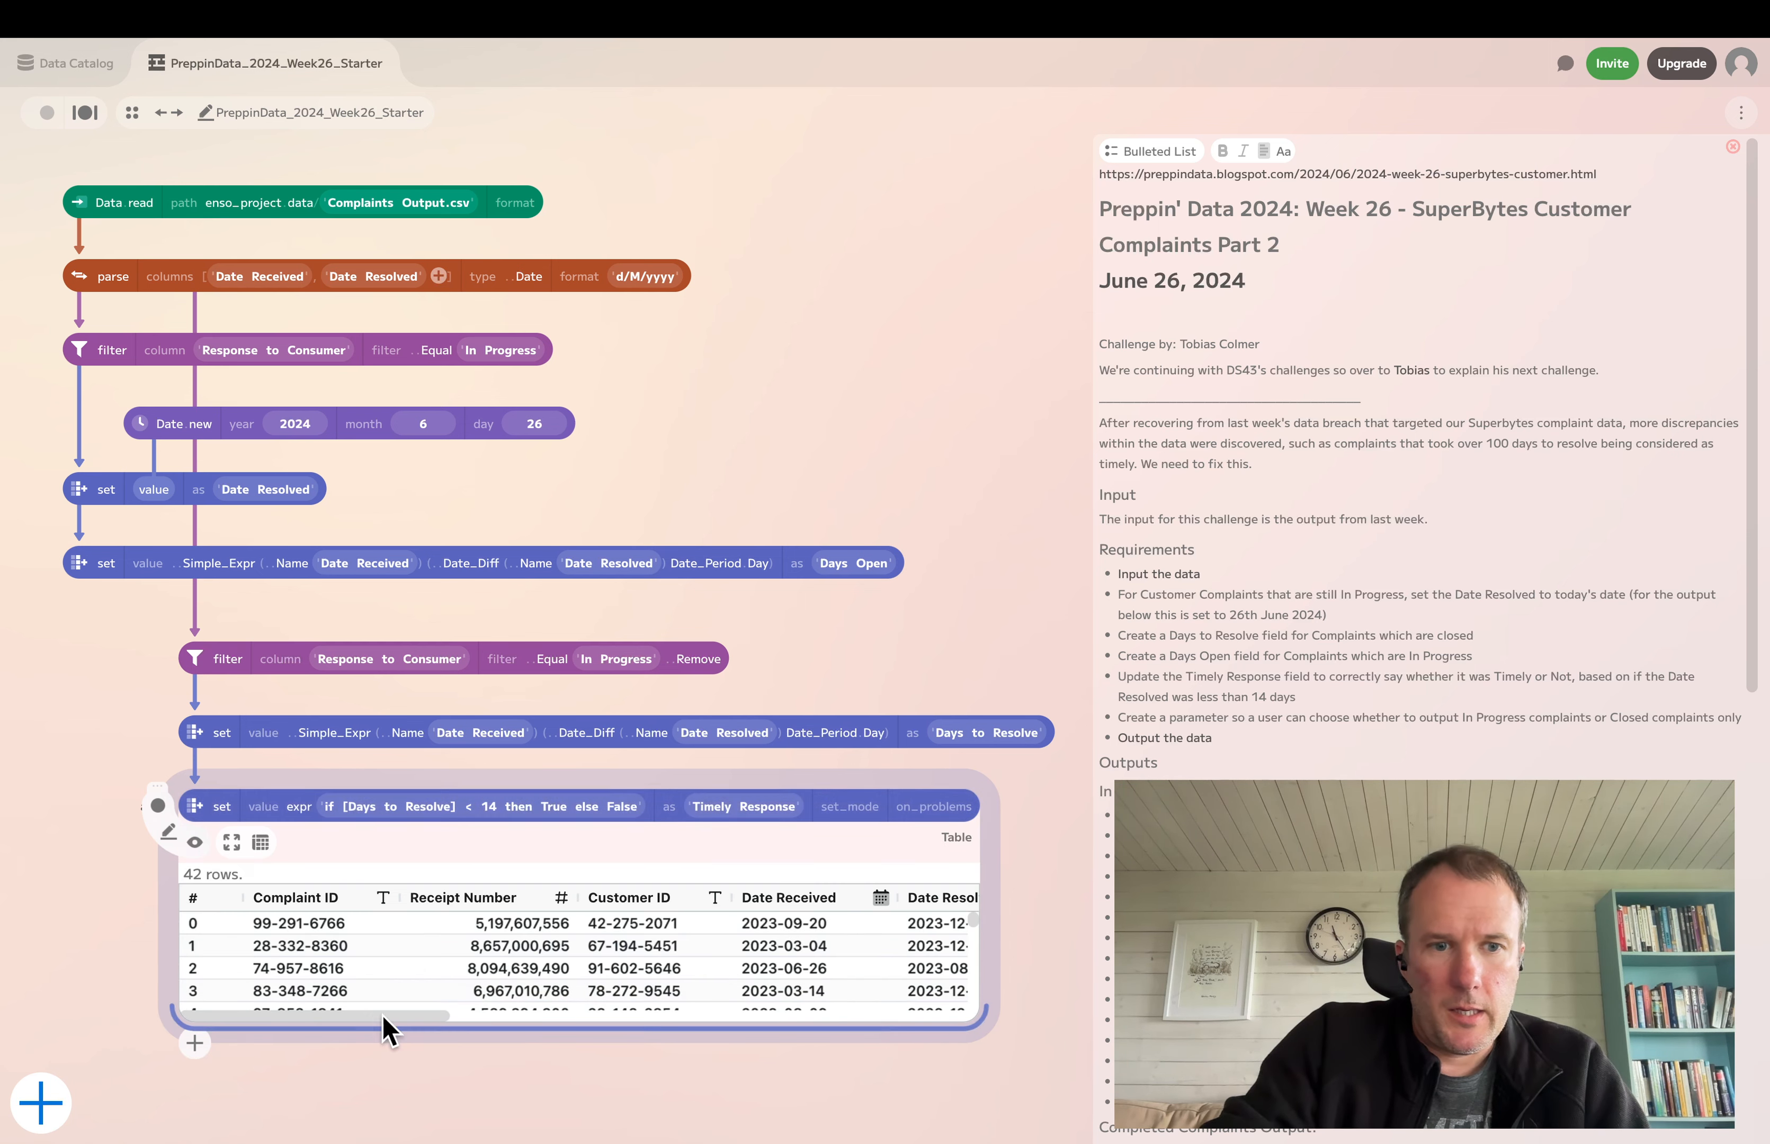
Check the date and Timely Response columns in the expression set's table preview
{"action": "left_click_drag", "start_coordinate": [444, 1030], "coordinate": [550, 1035]}
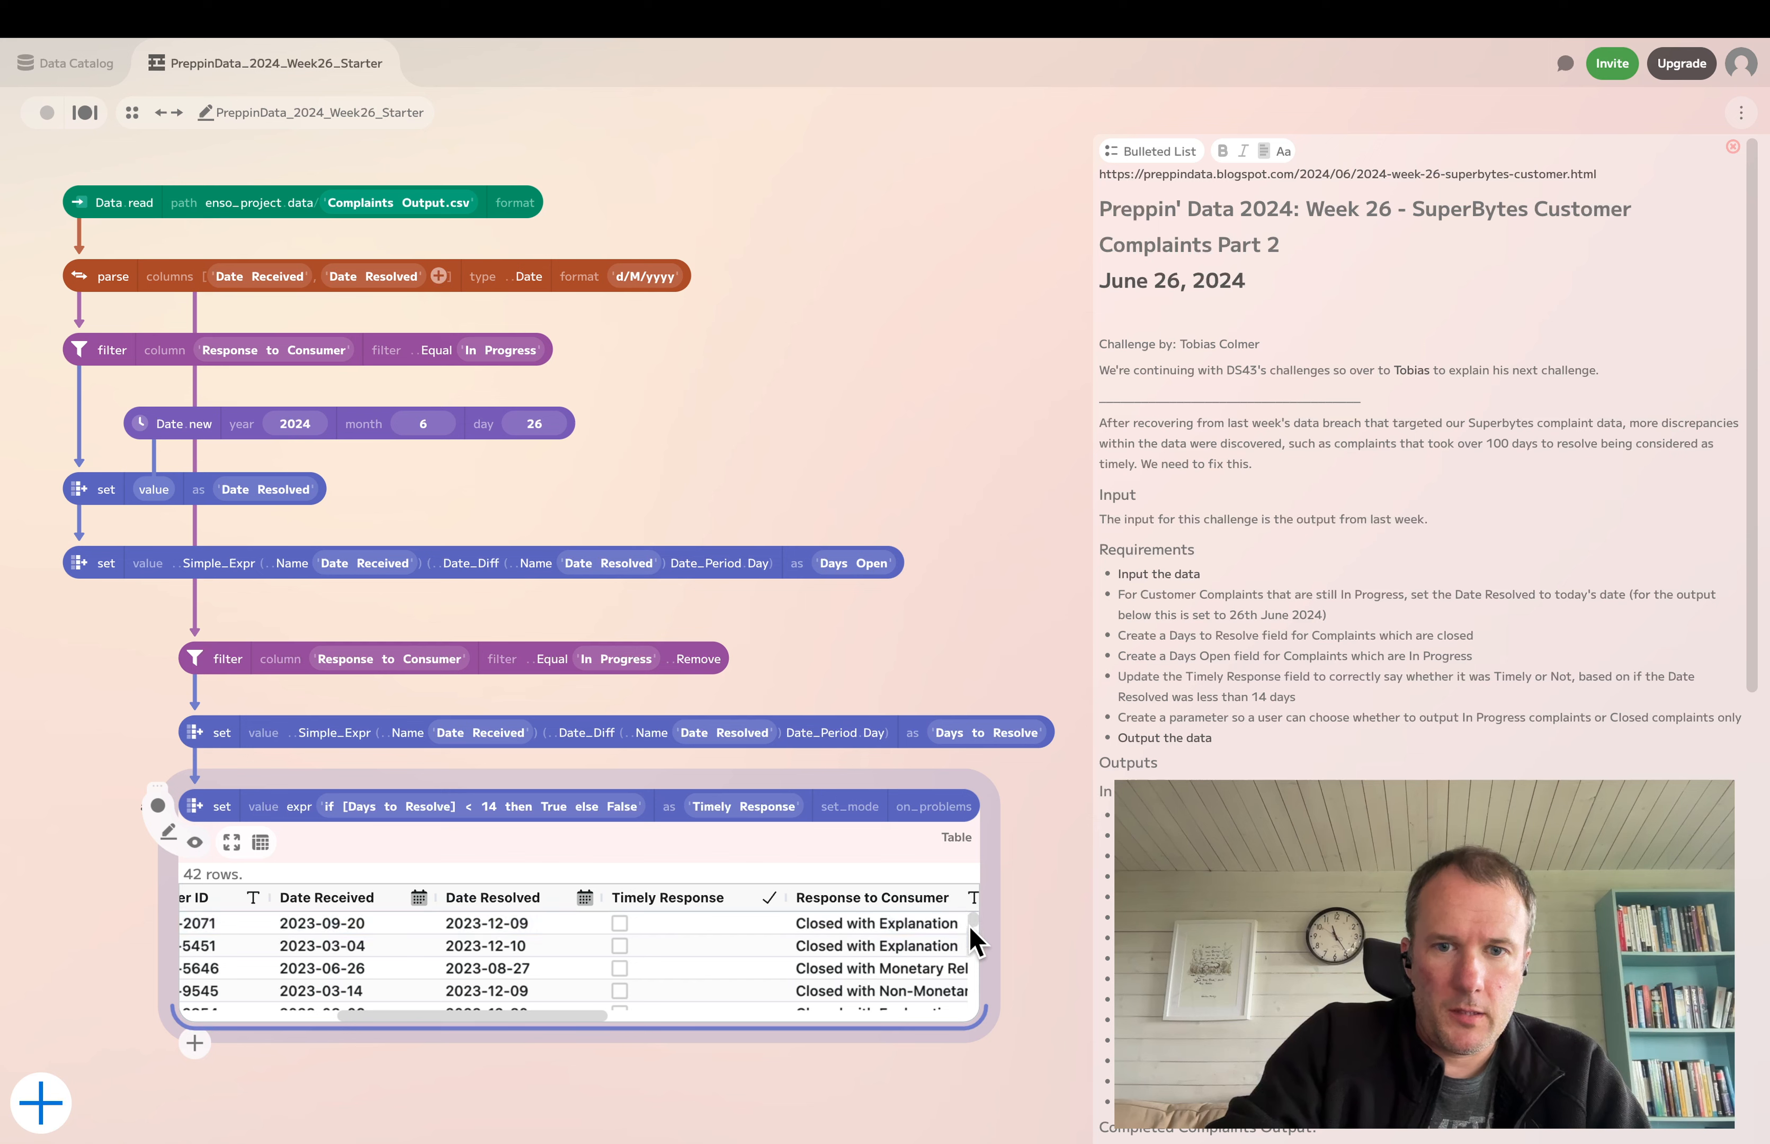
{"action": "left_click_drag", "start_coordinate": [969, 920], "coordinate": [976, 917]}
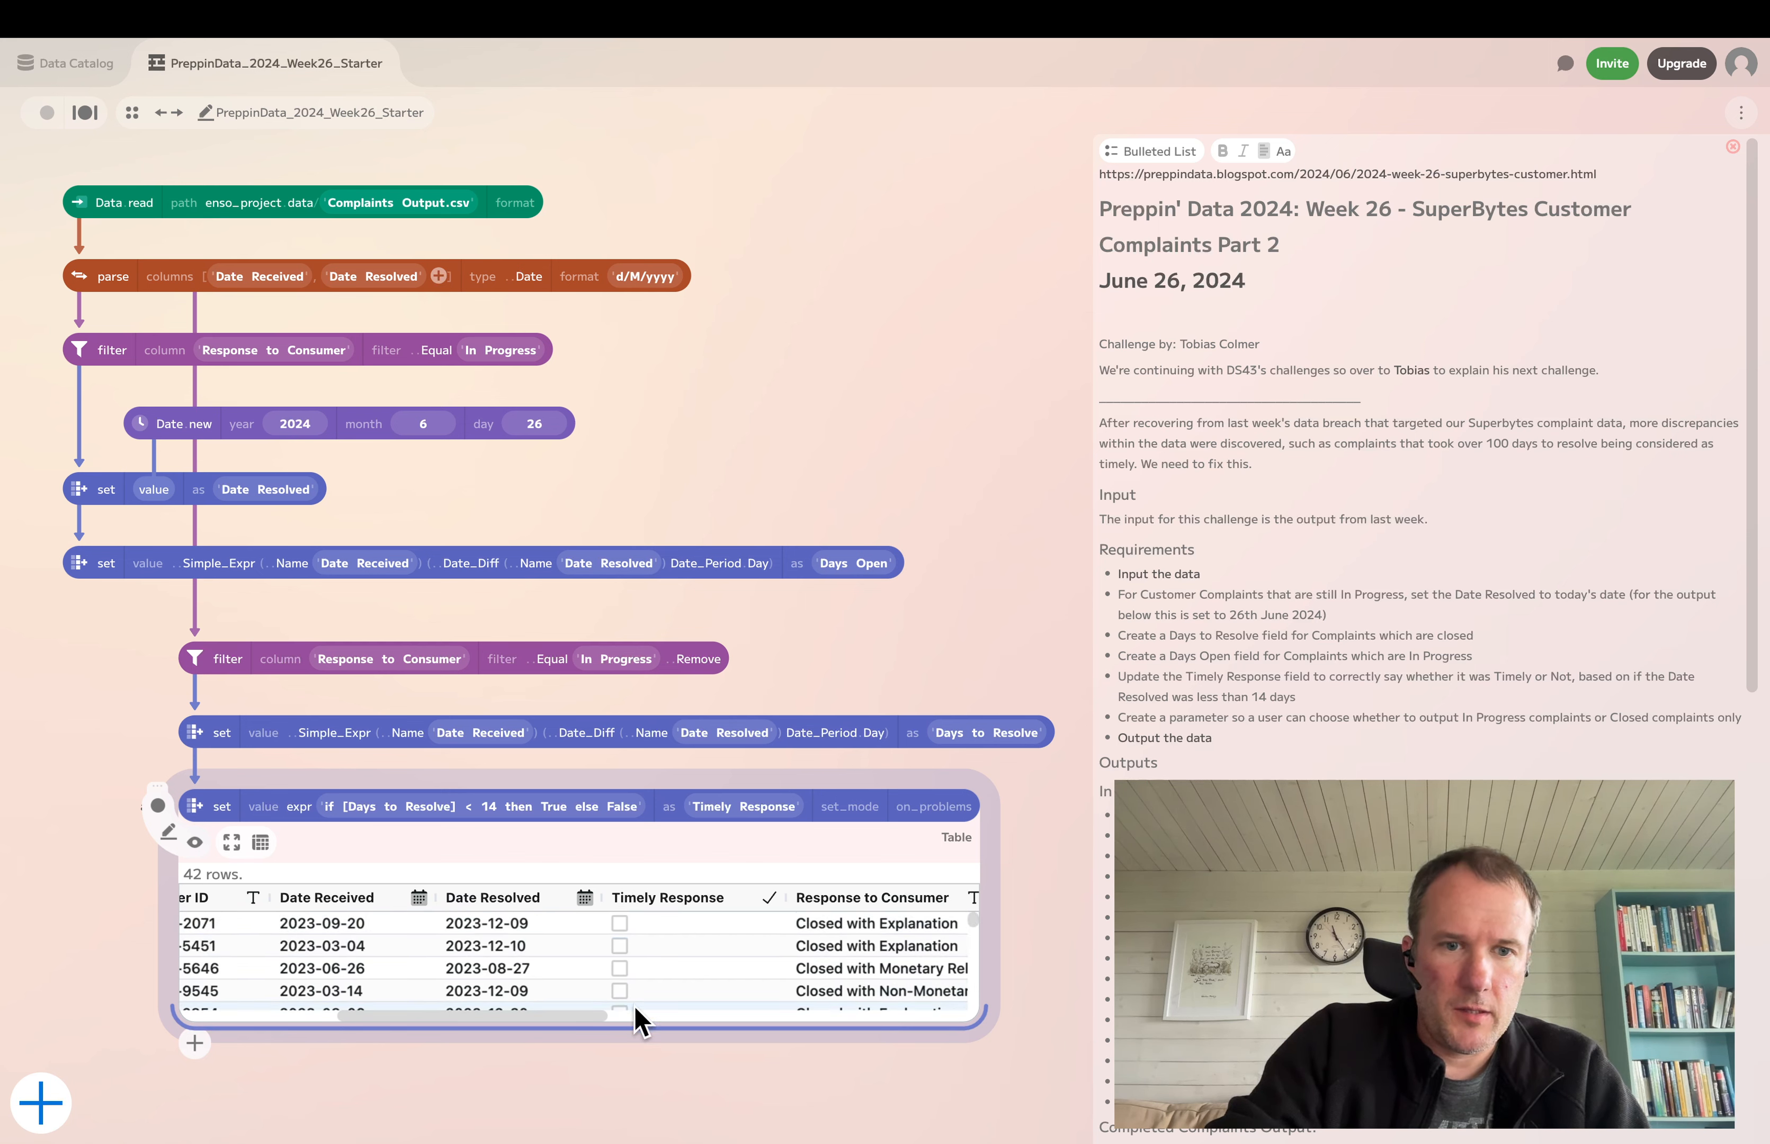
{"action": "left_click_drag", "start_coordinate": [560, 1030], "coordinate": [297, 1019]}
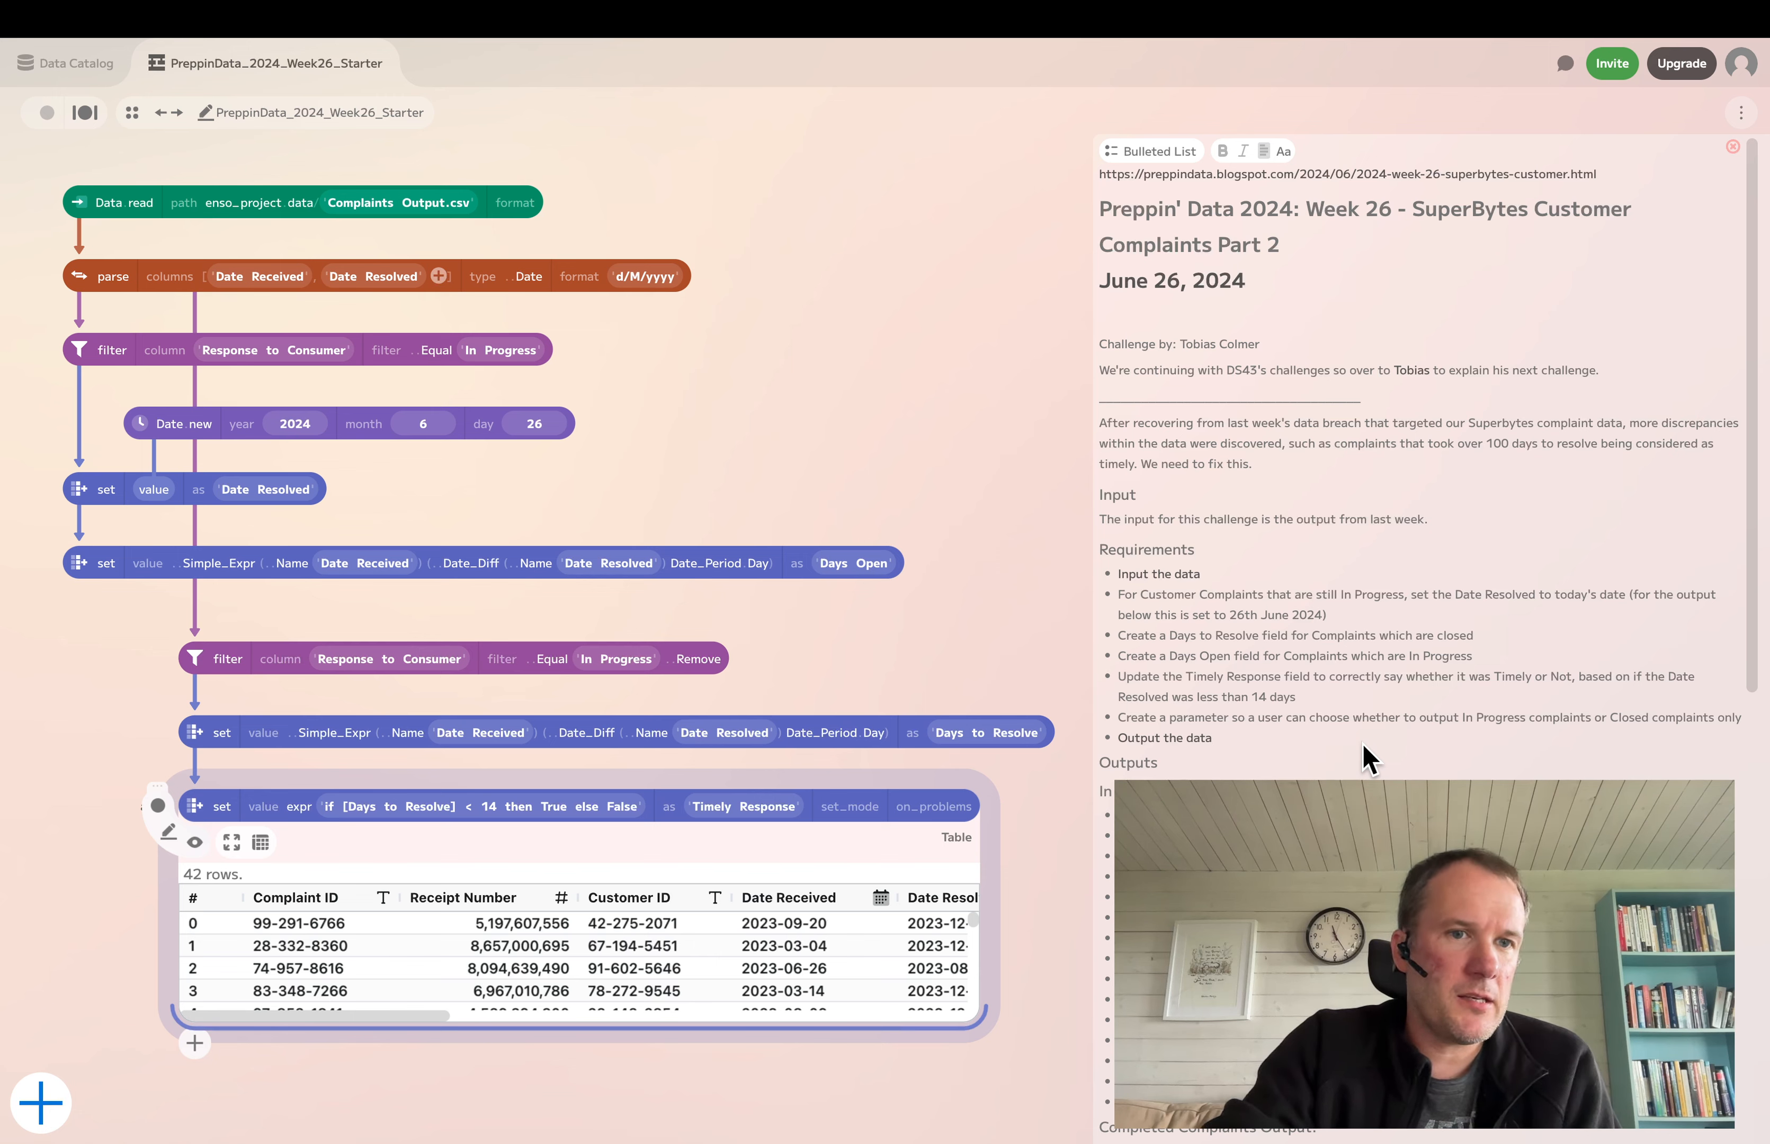
Move the three closed-complaint components down and to the right, and preview the Days Open set's table above them
{"action": "left_click_drag", "start_coordinate": [55, 833], "coordinate": [99, 782]}
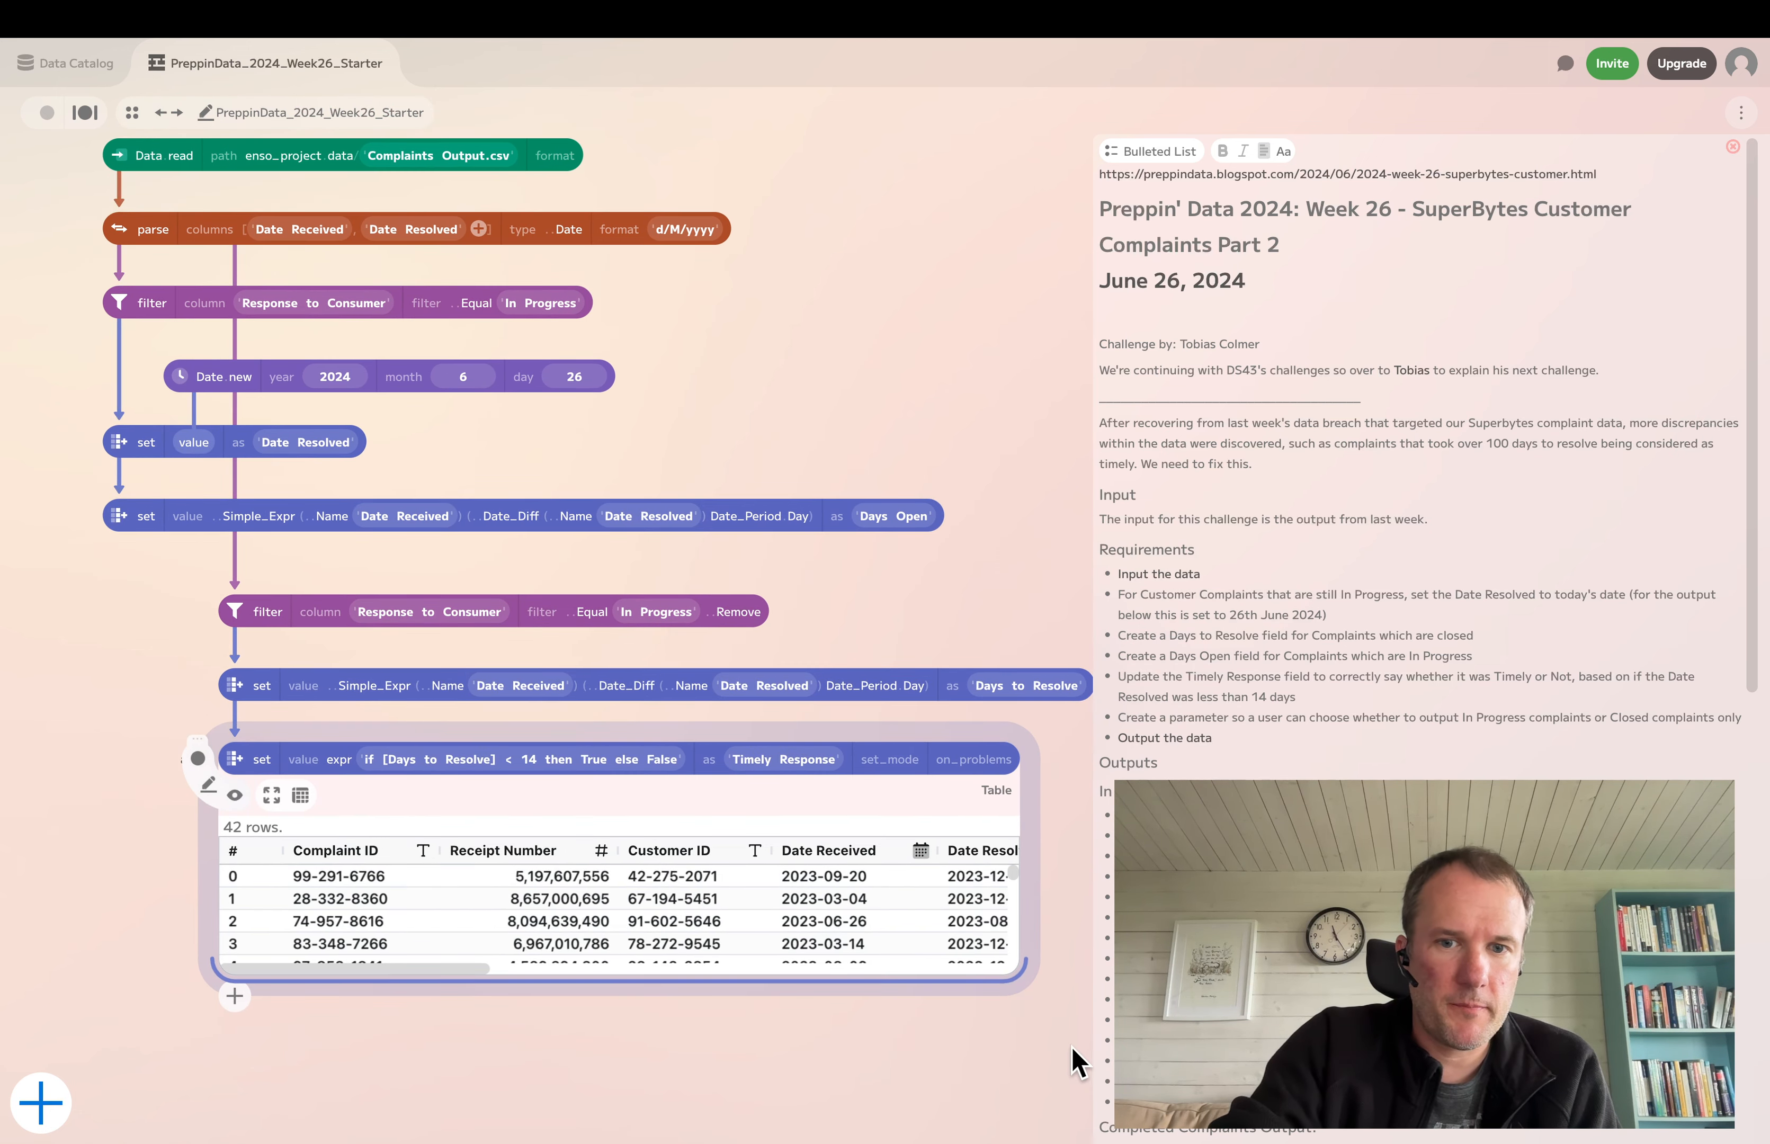
{"action": "left_click_drag", "start_coordinate": [1094, 1078], "coordinate": [304, 735]}
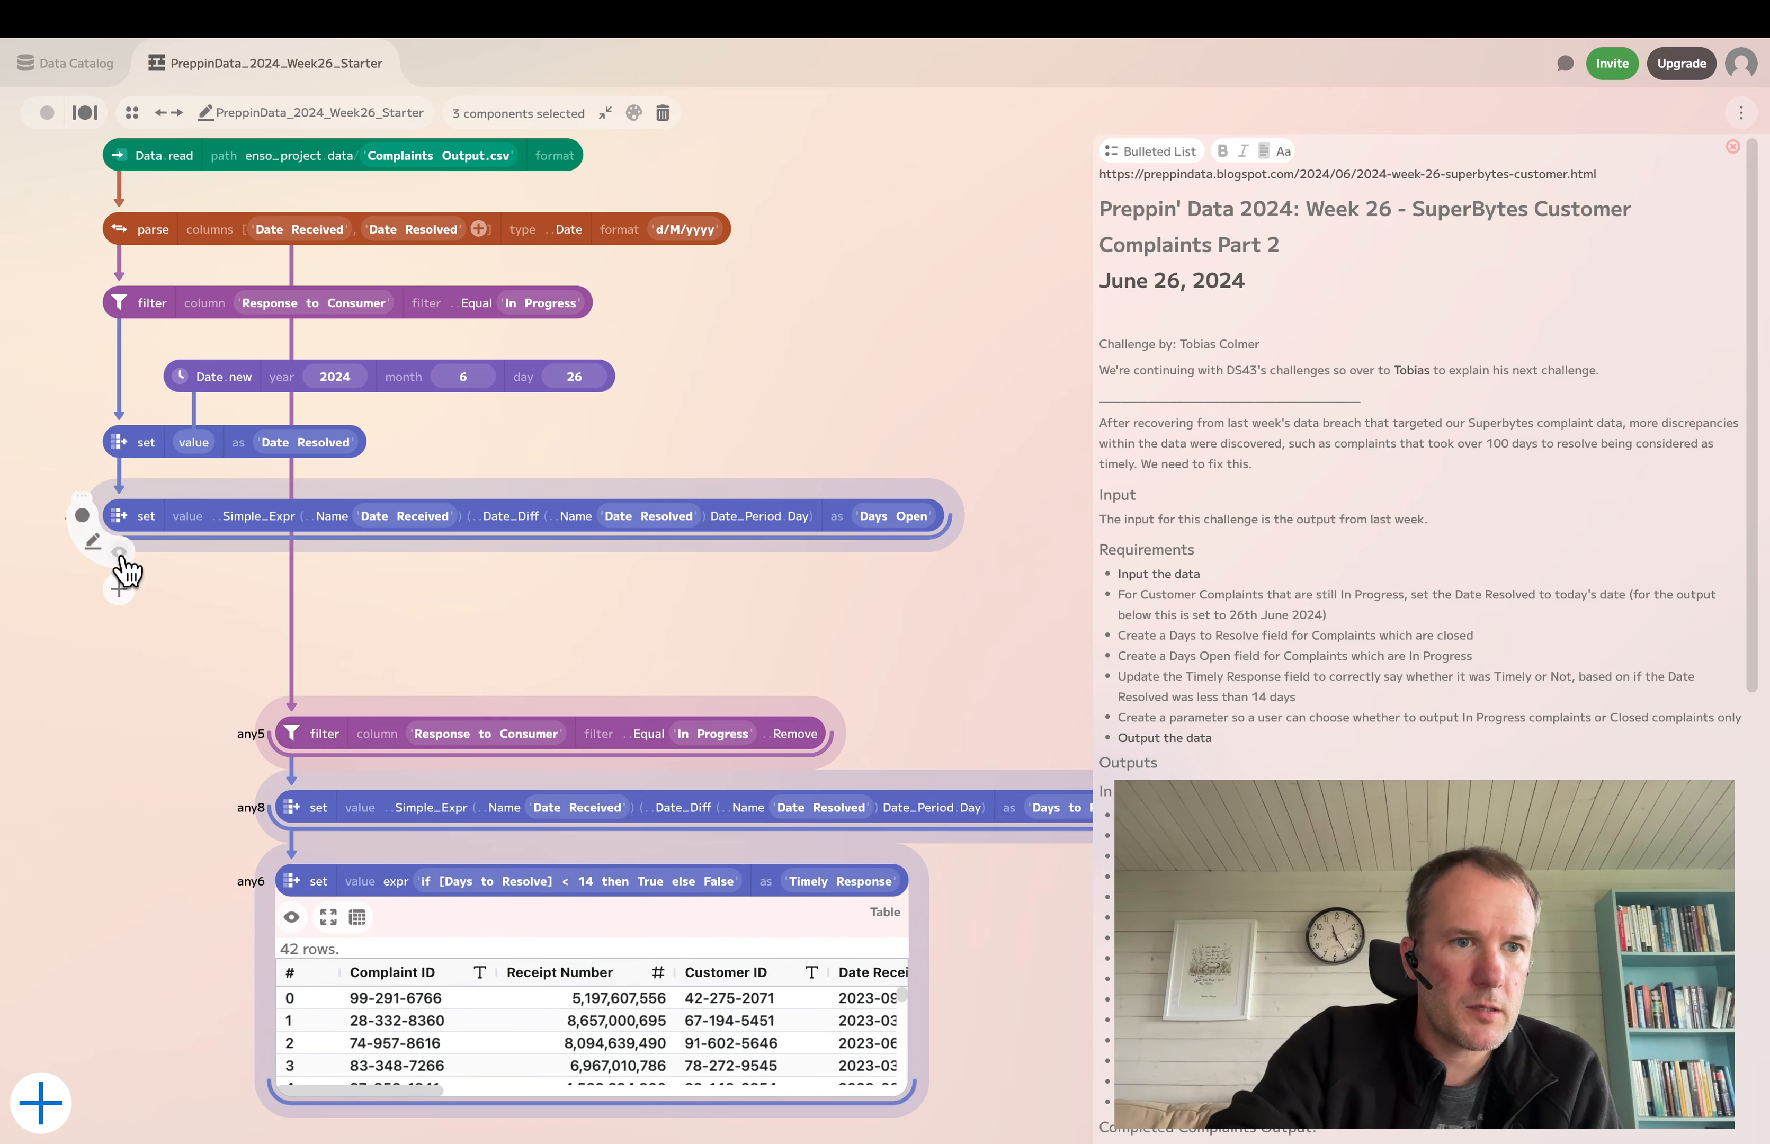
{"action": "left_click", "coordinate": [119, 554]}
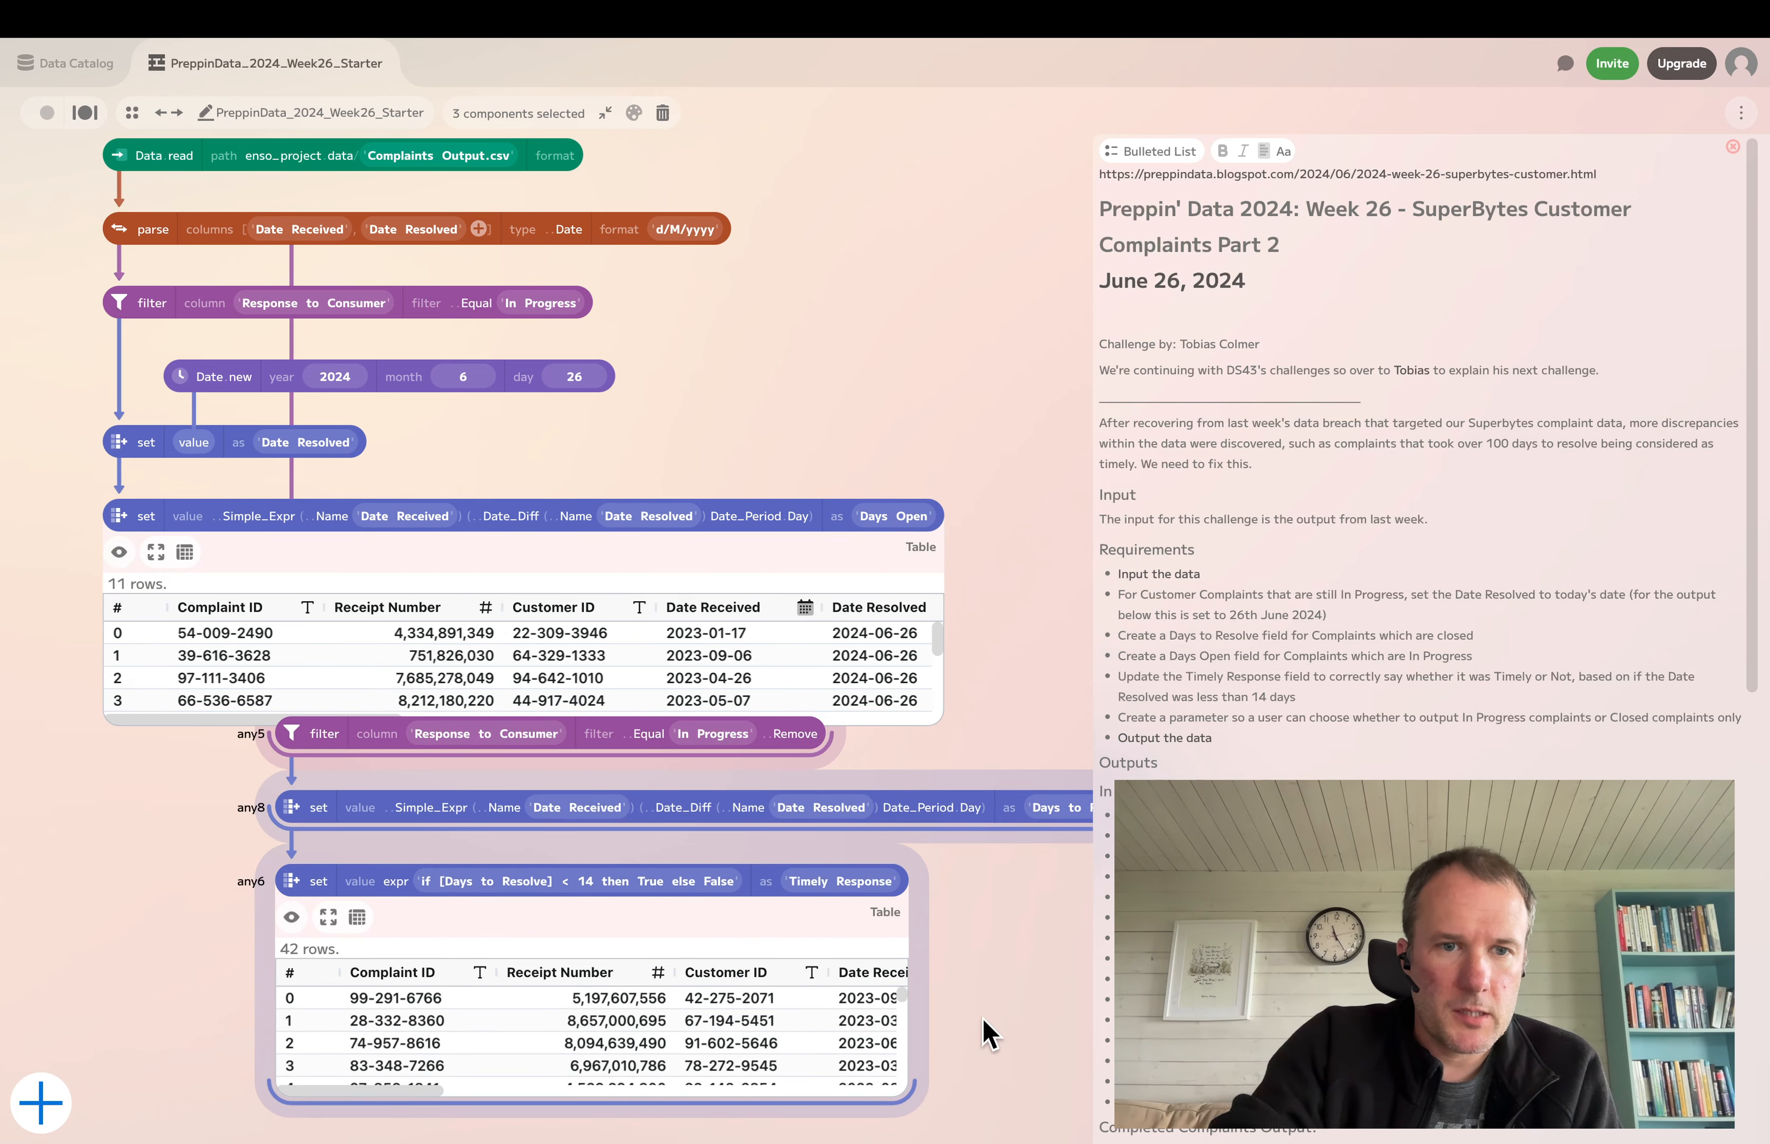
{"action": "left_click_drag", "start_coordinate": [997, 1041], "coordinate": [380, 795]}
{"action": "left_click", "coordinate": [199, 909]}
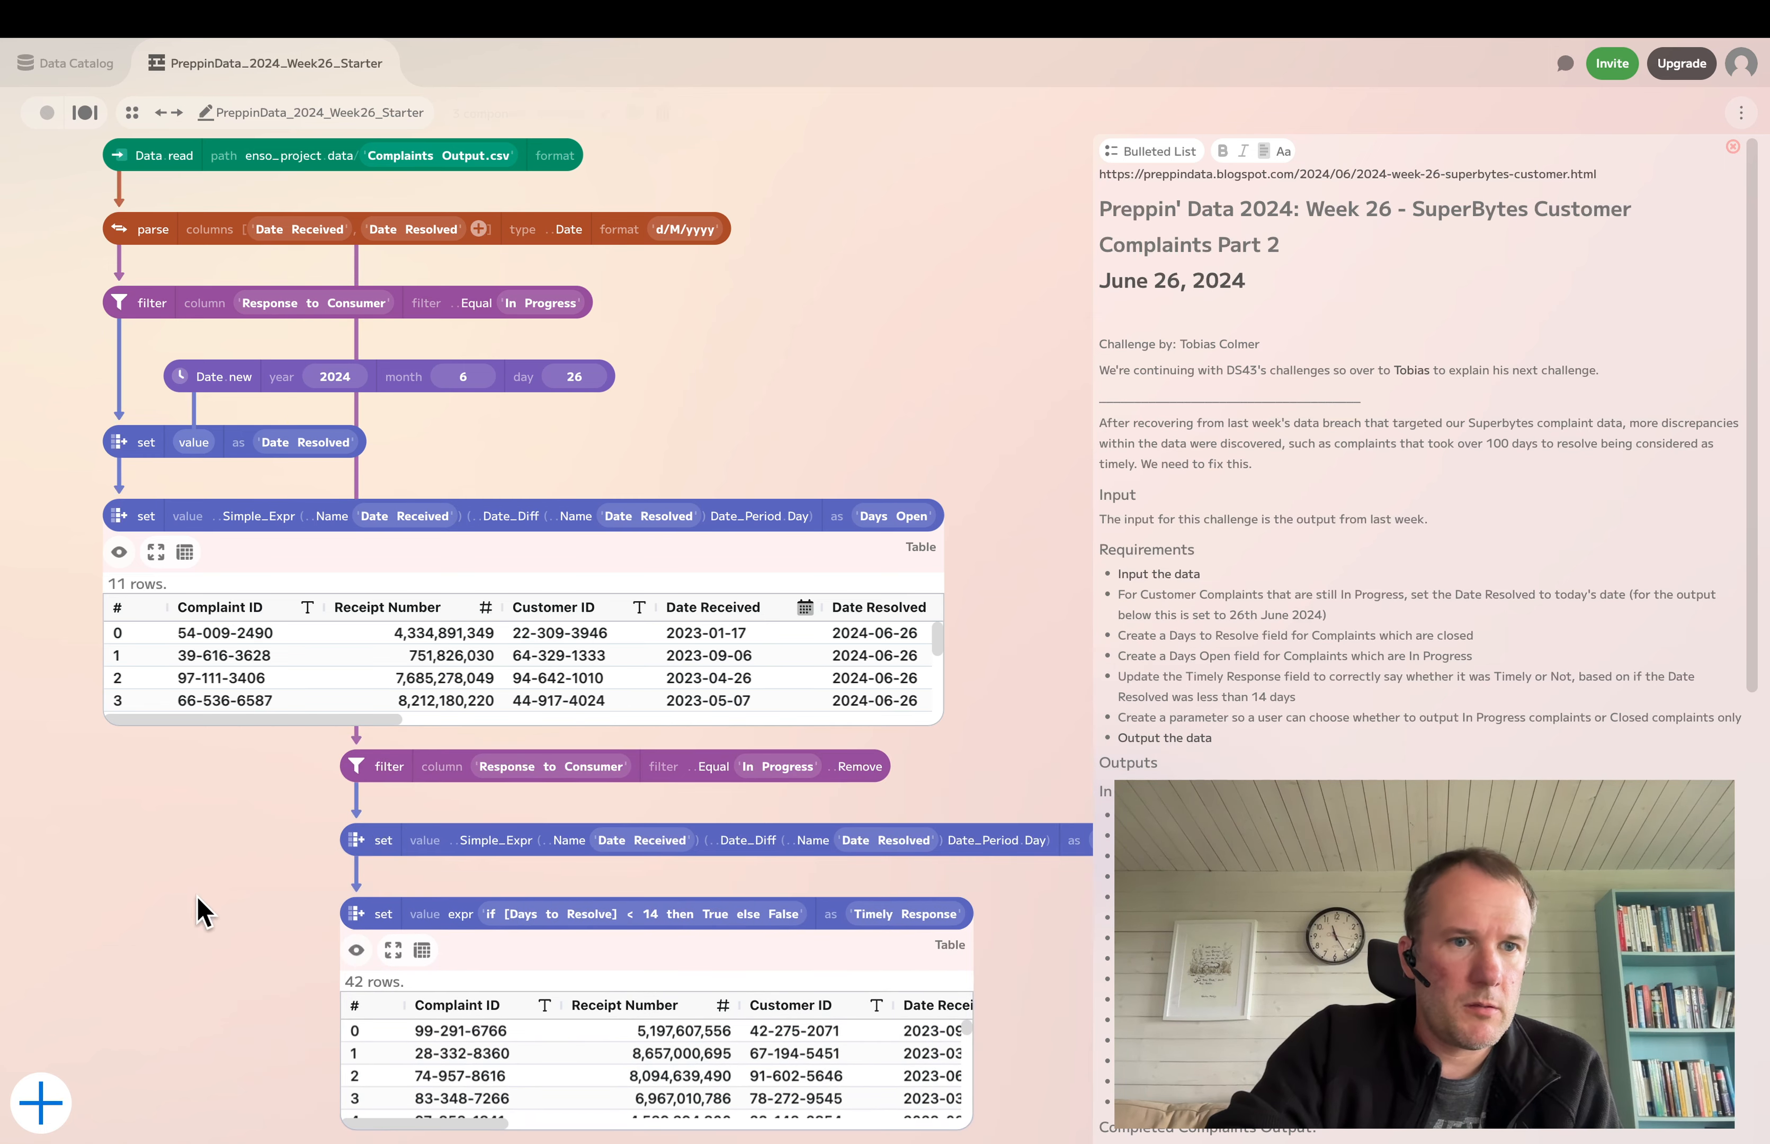
Add the comment "In Progress" to the Days Open set and "Resolved" to the Timely Response set
{"action": "left_click", "coordinate": [117, 515]}
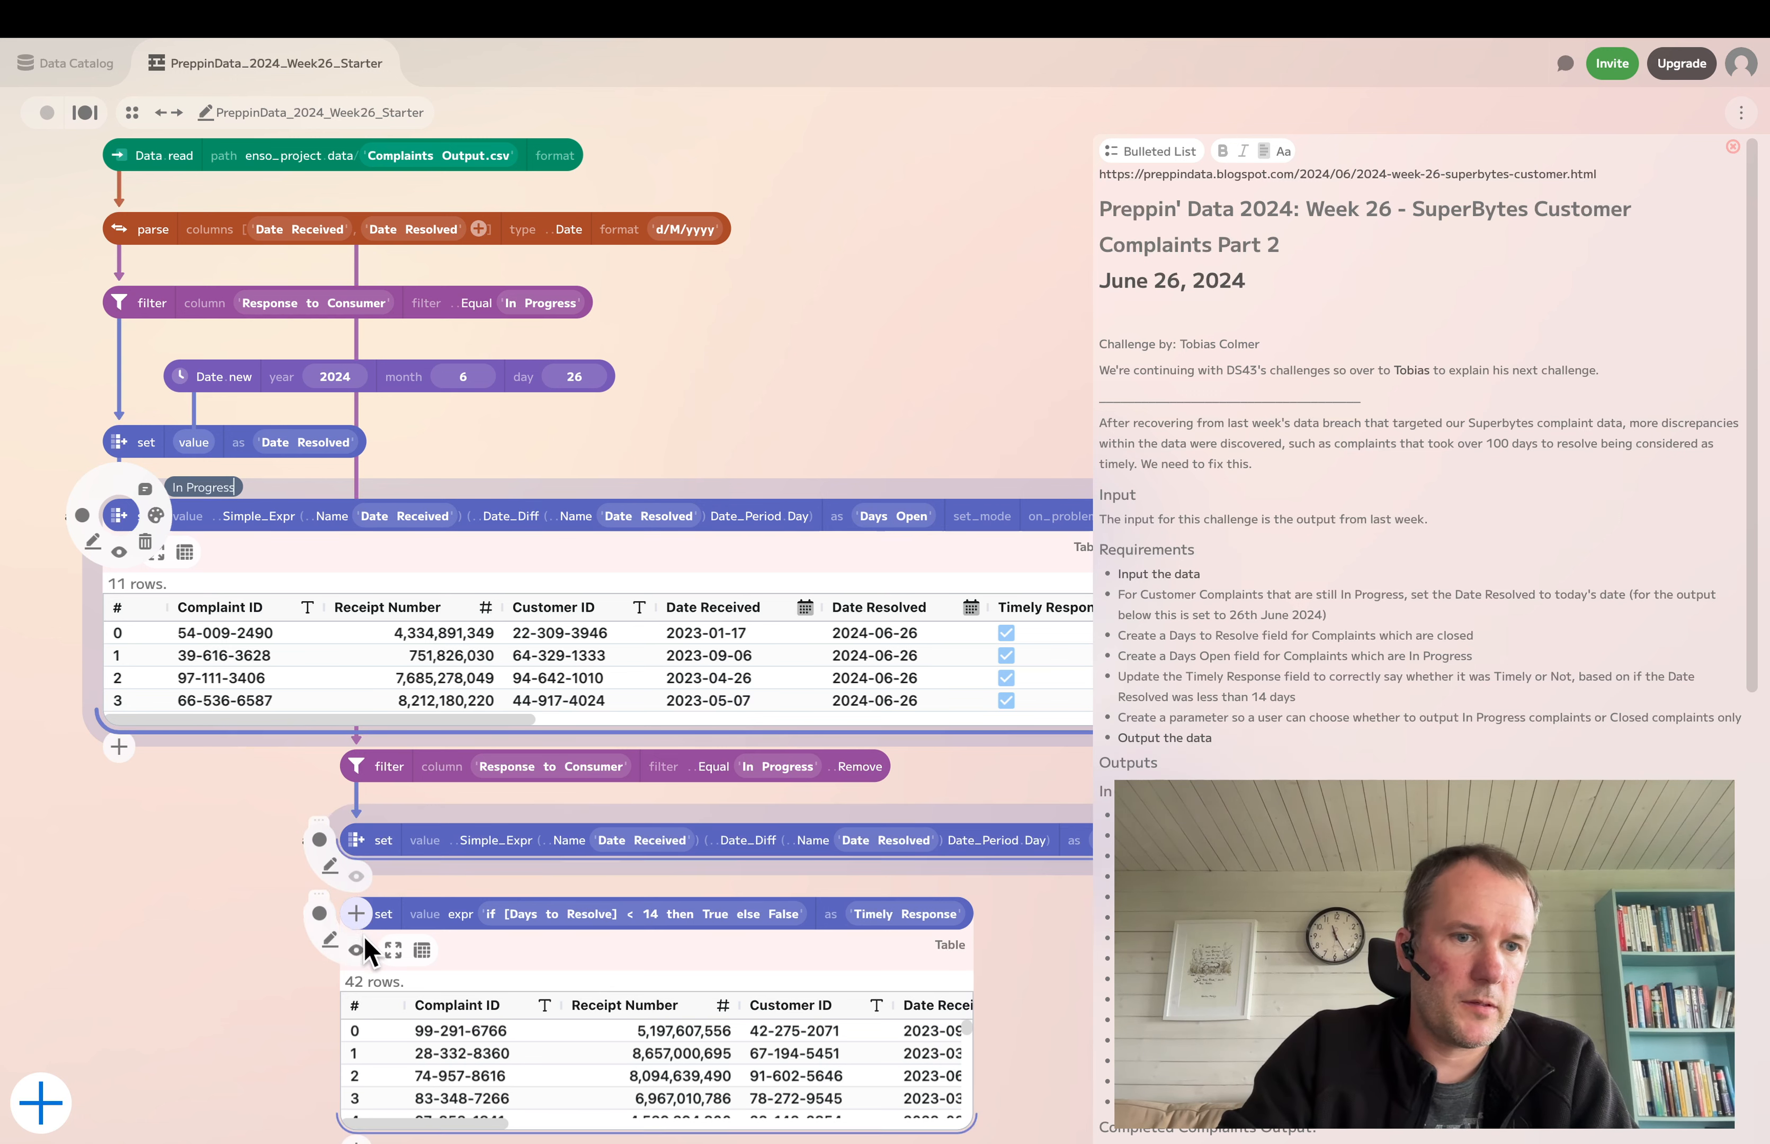
{"action": "left_click", "coordinate": [265, 939]}
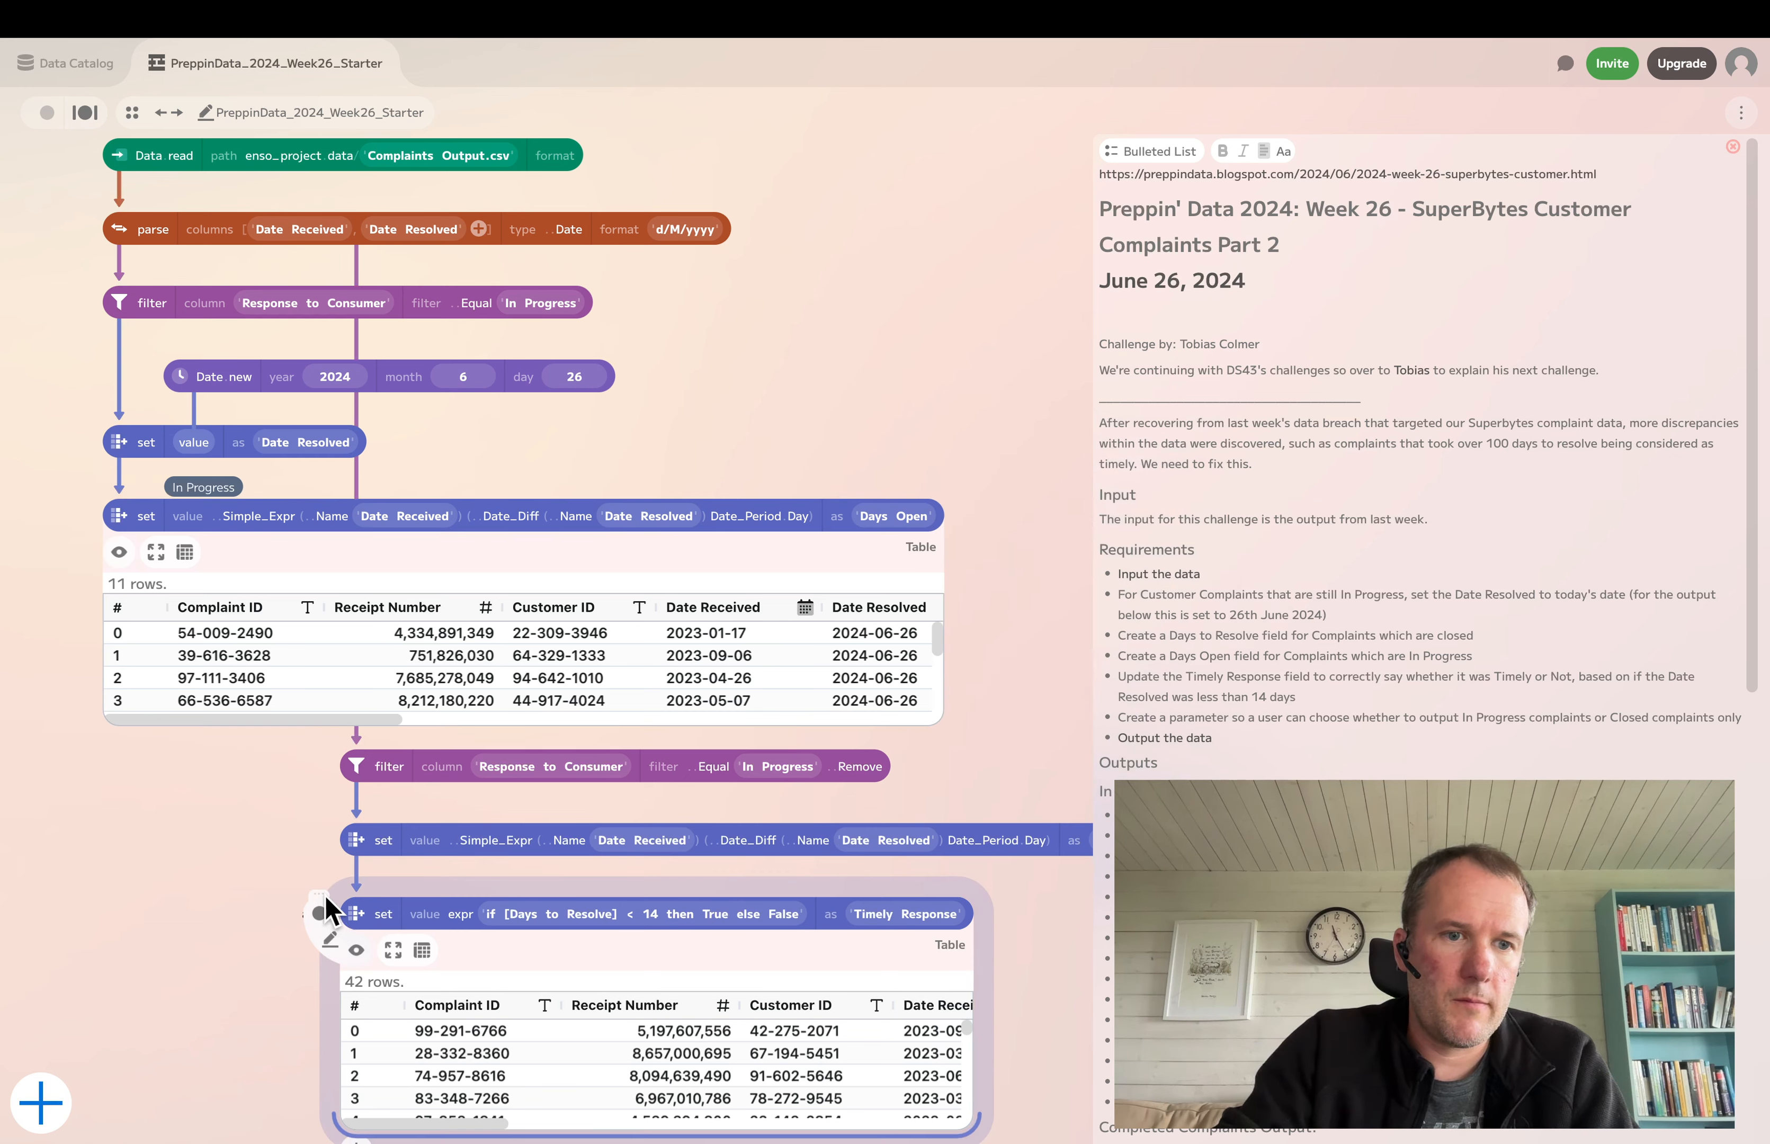
{"action": "left_click", "coordinate": [357, 912]}
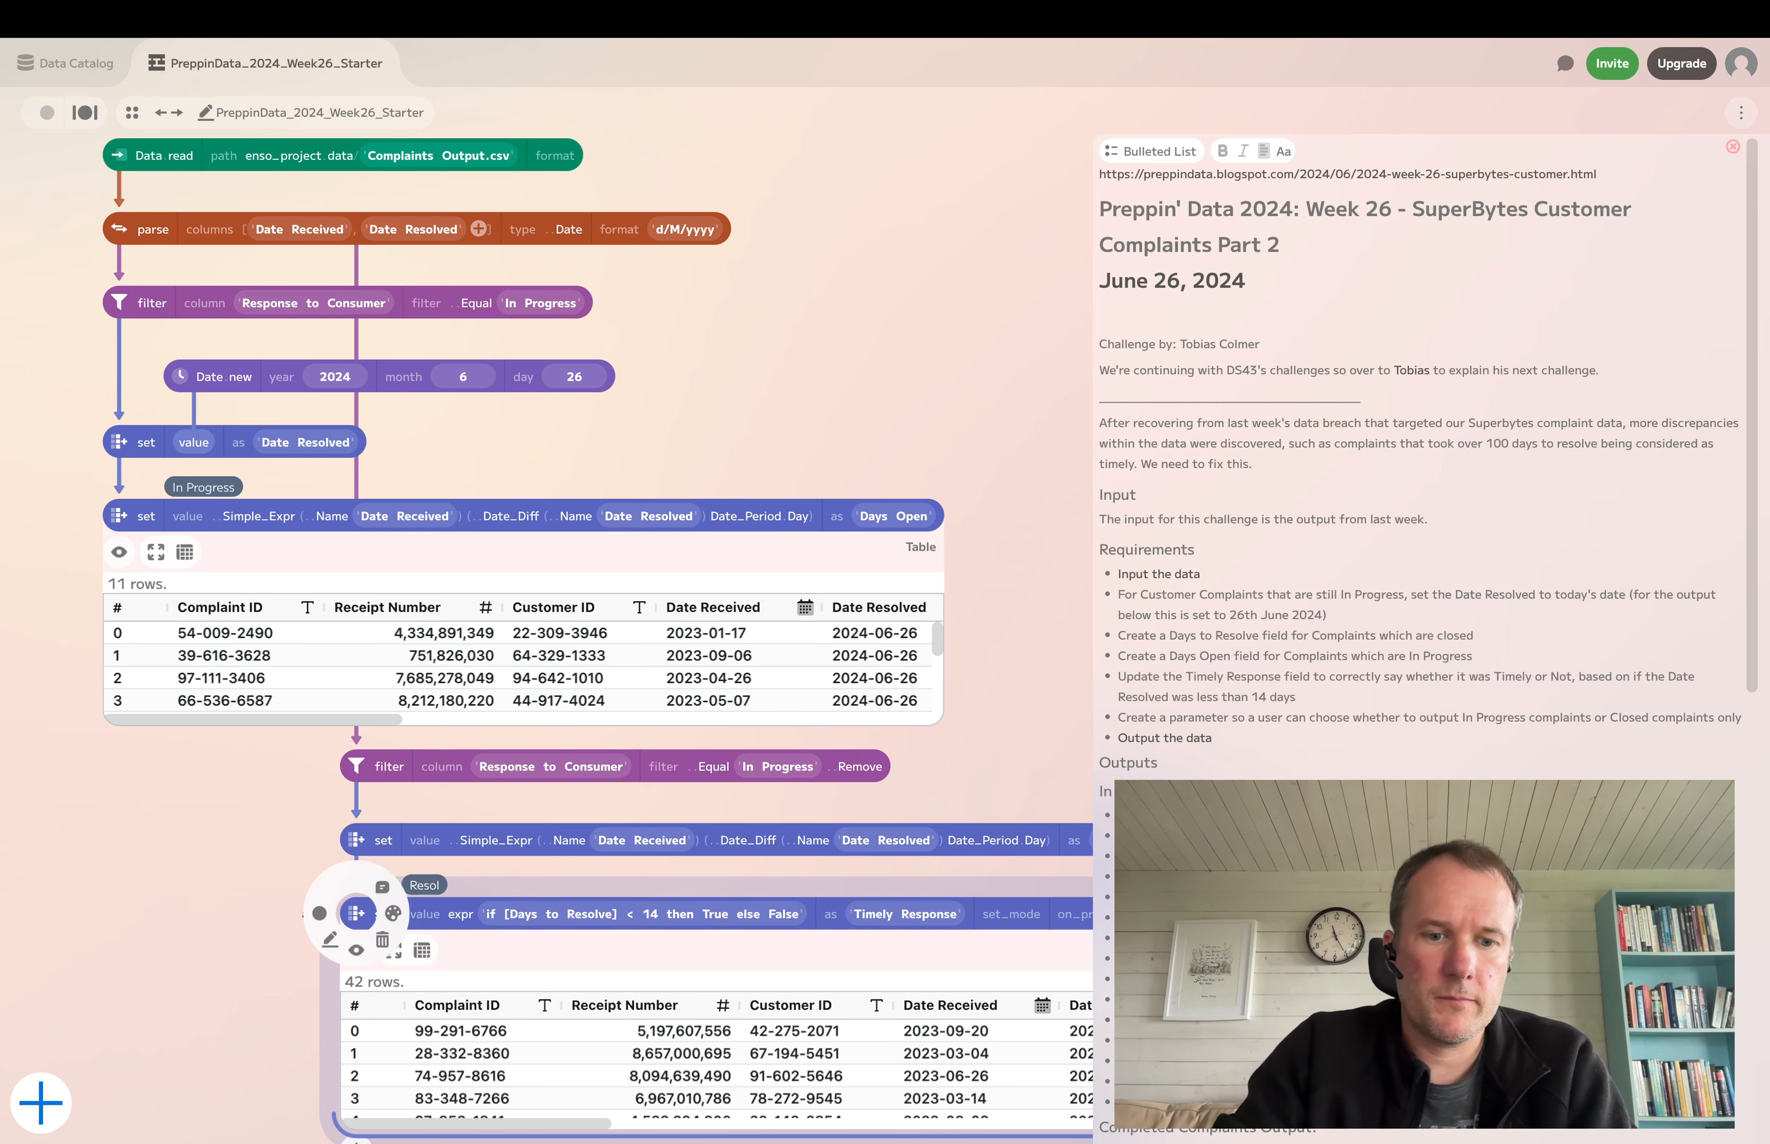
{"action": "type", "text": "Resolved"}
{"action": "left_click", "coordinate": [119, 846]}
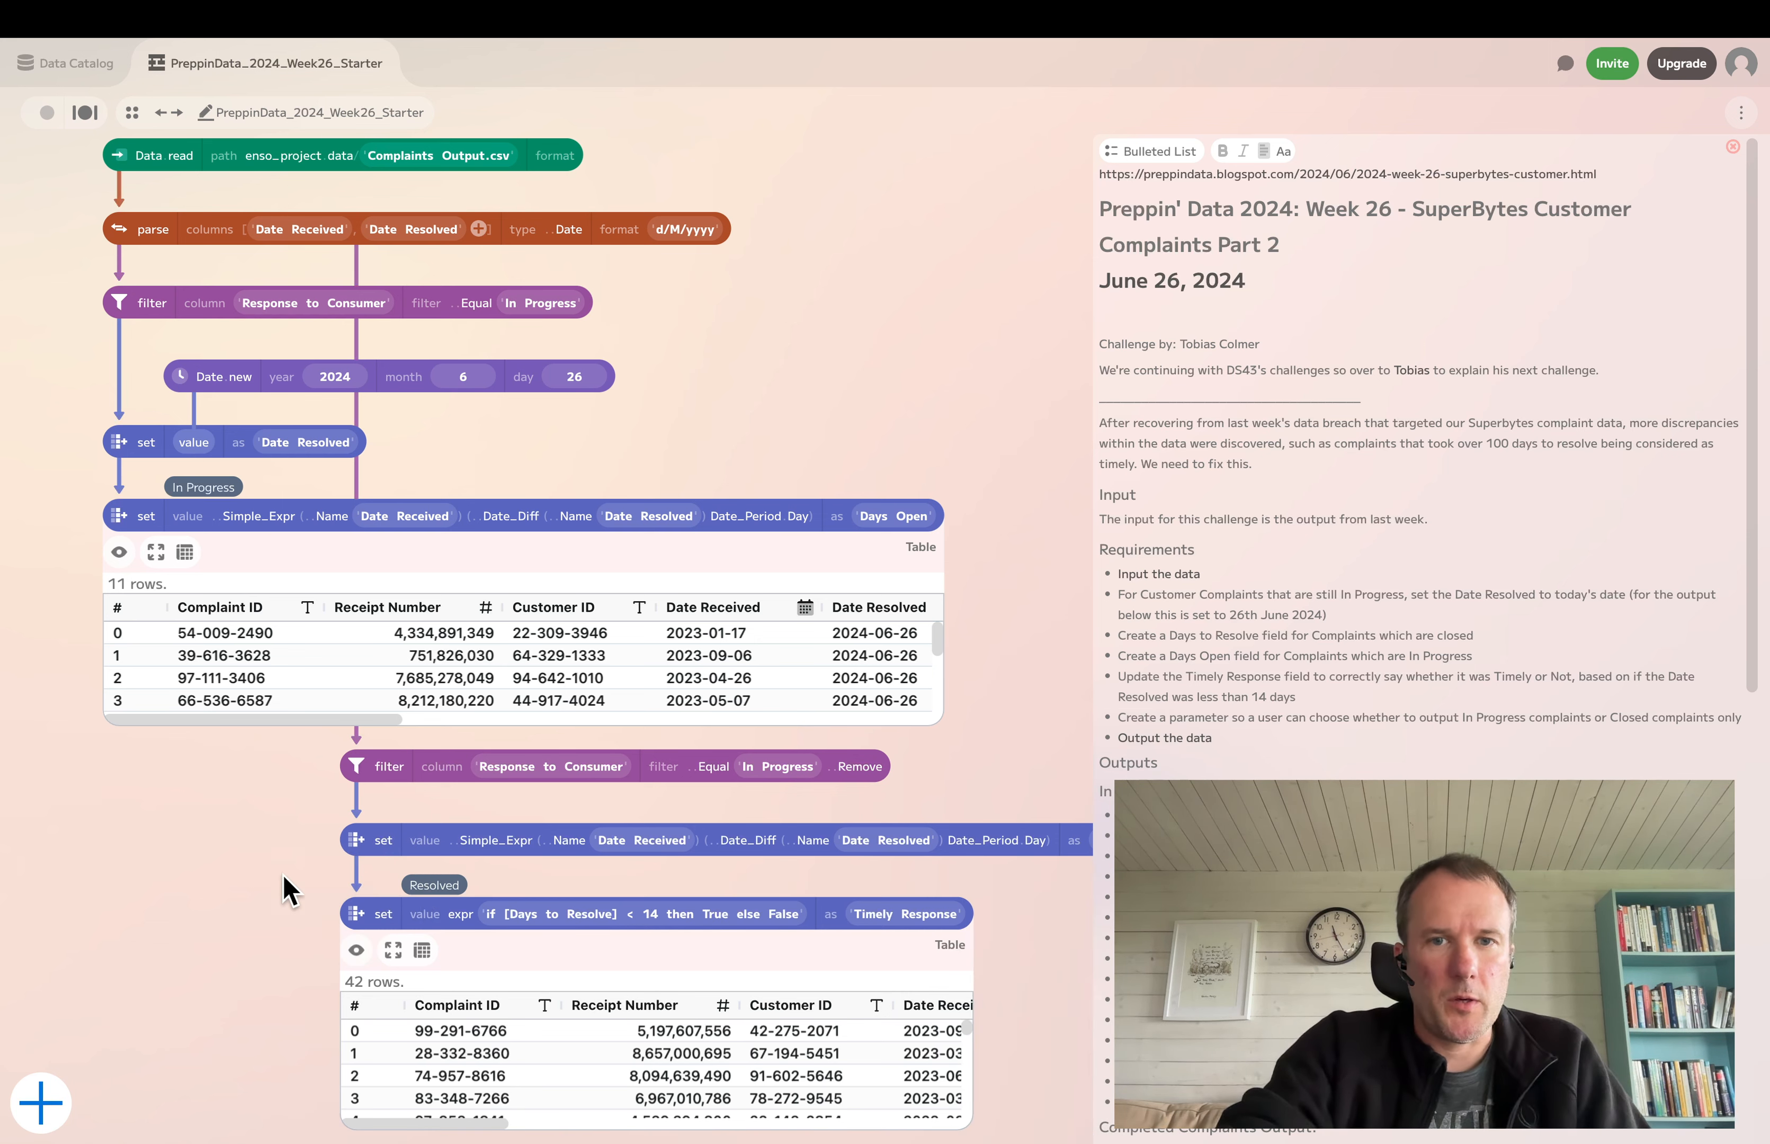
{"action": "scroll", "coordinate": [262, 907], "scroll_direction": "down", "scroll_amount": 1}
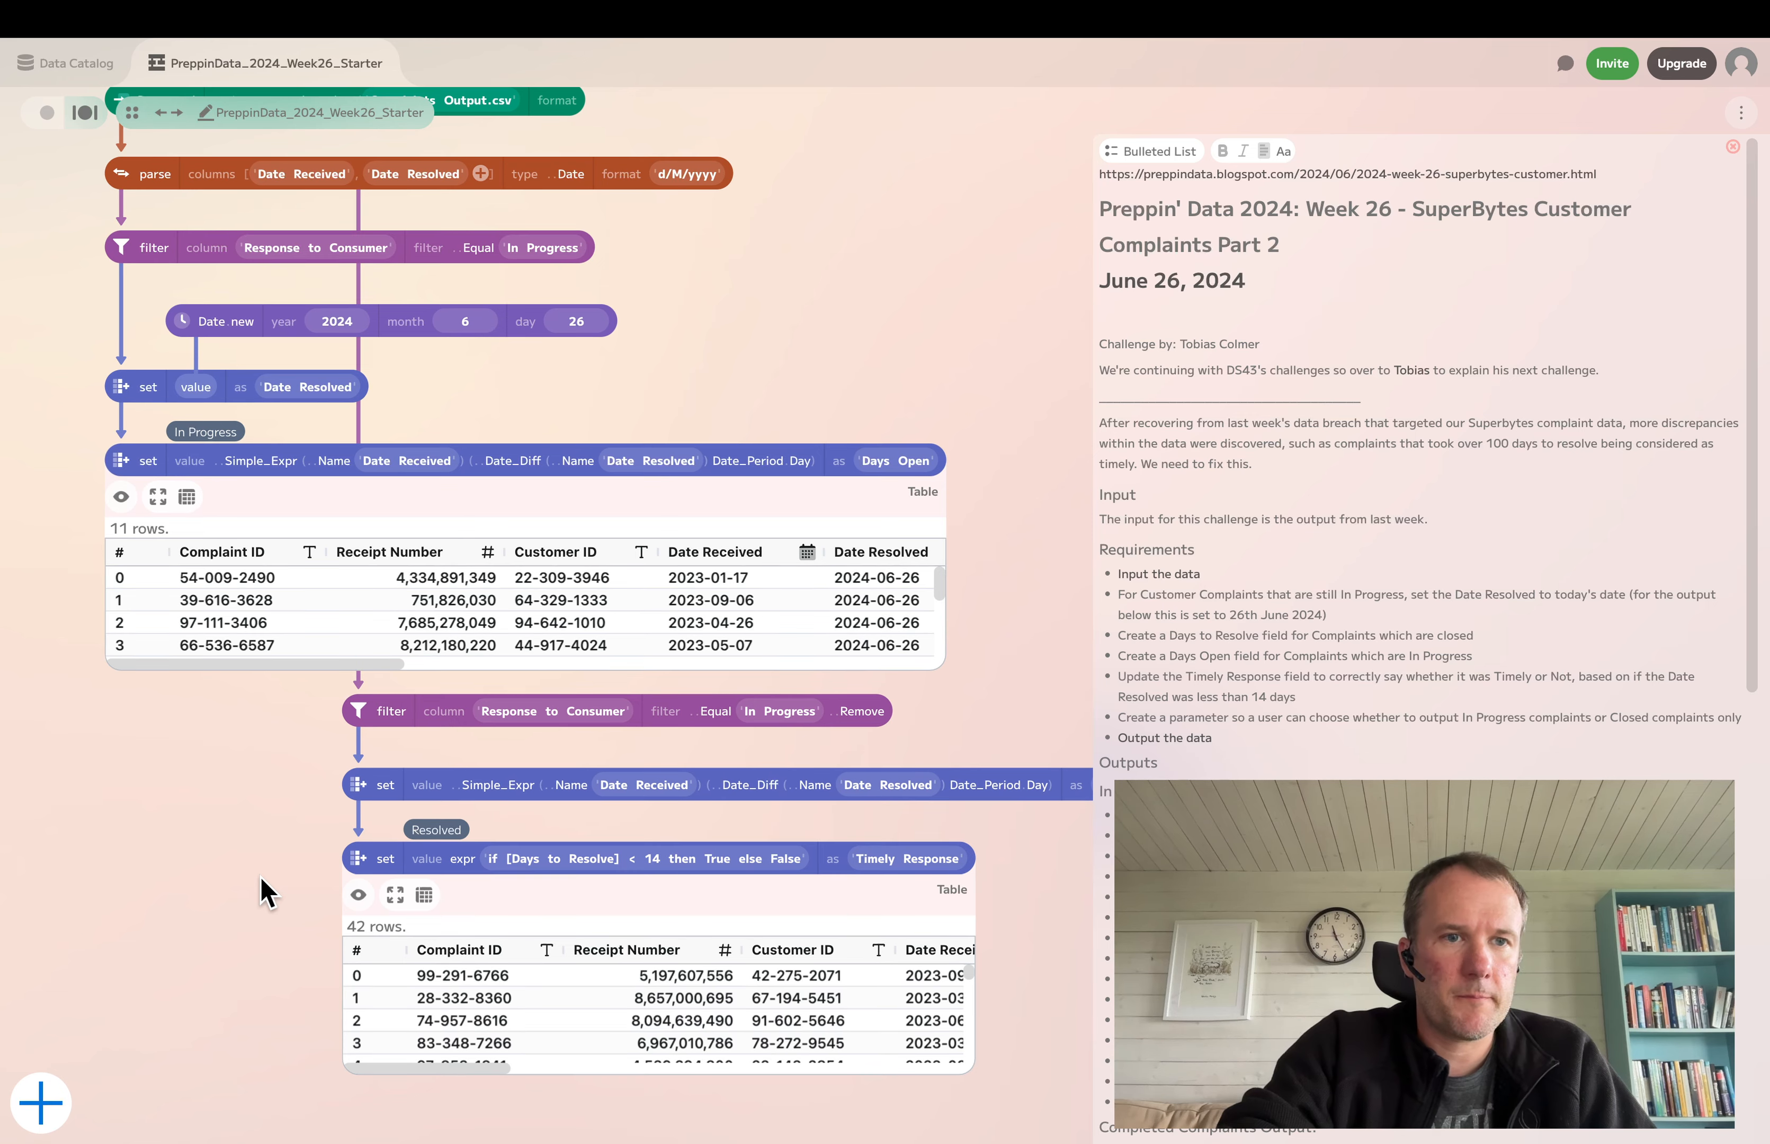
{"action": "scroll", "coordinate": [198, 816], "scroll_direction": "up", "scroll_amount": 1}
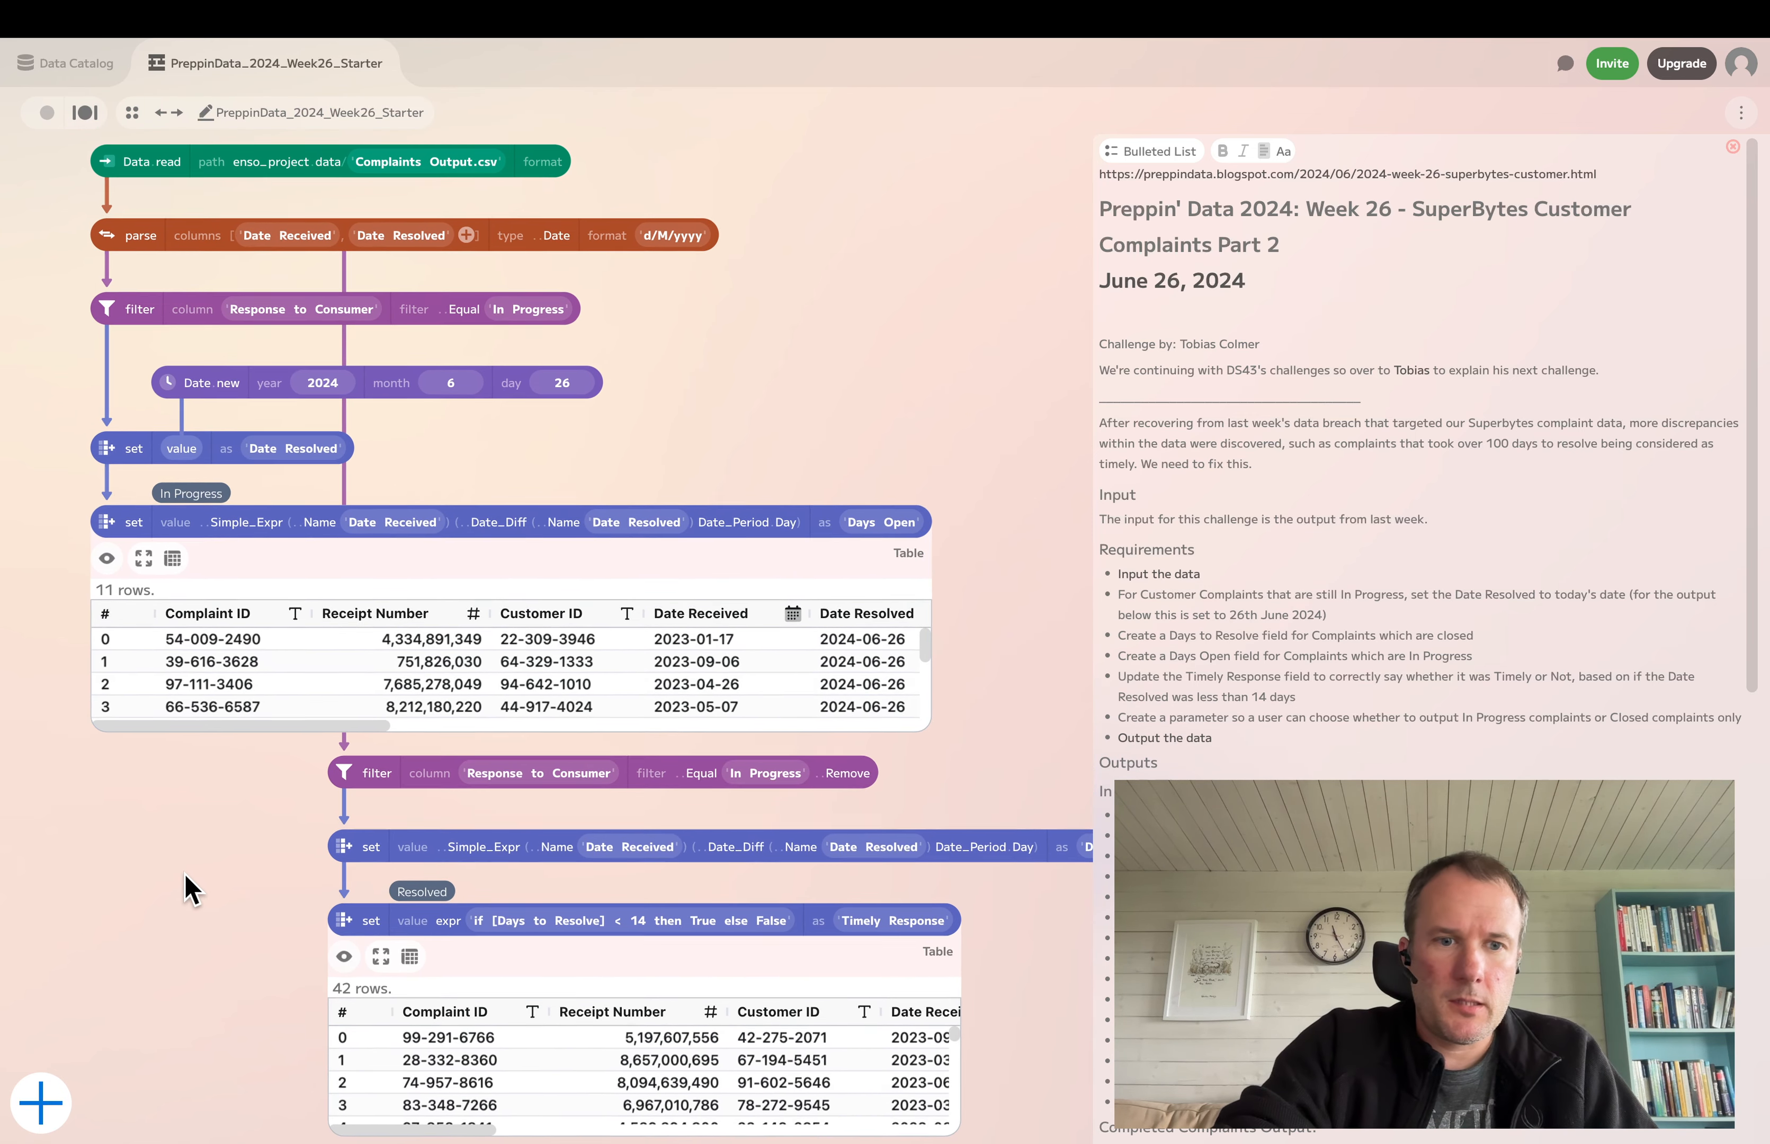
{"action": "scroll", "coordinate": [198, 870], "scroll_direction": "up", "scroll_amount": 1}
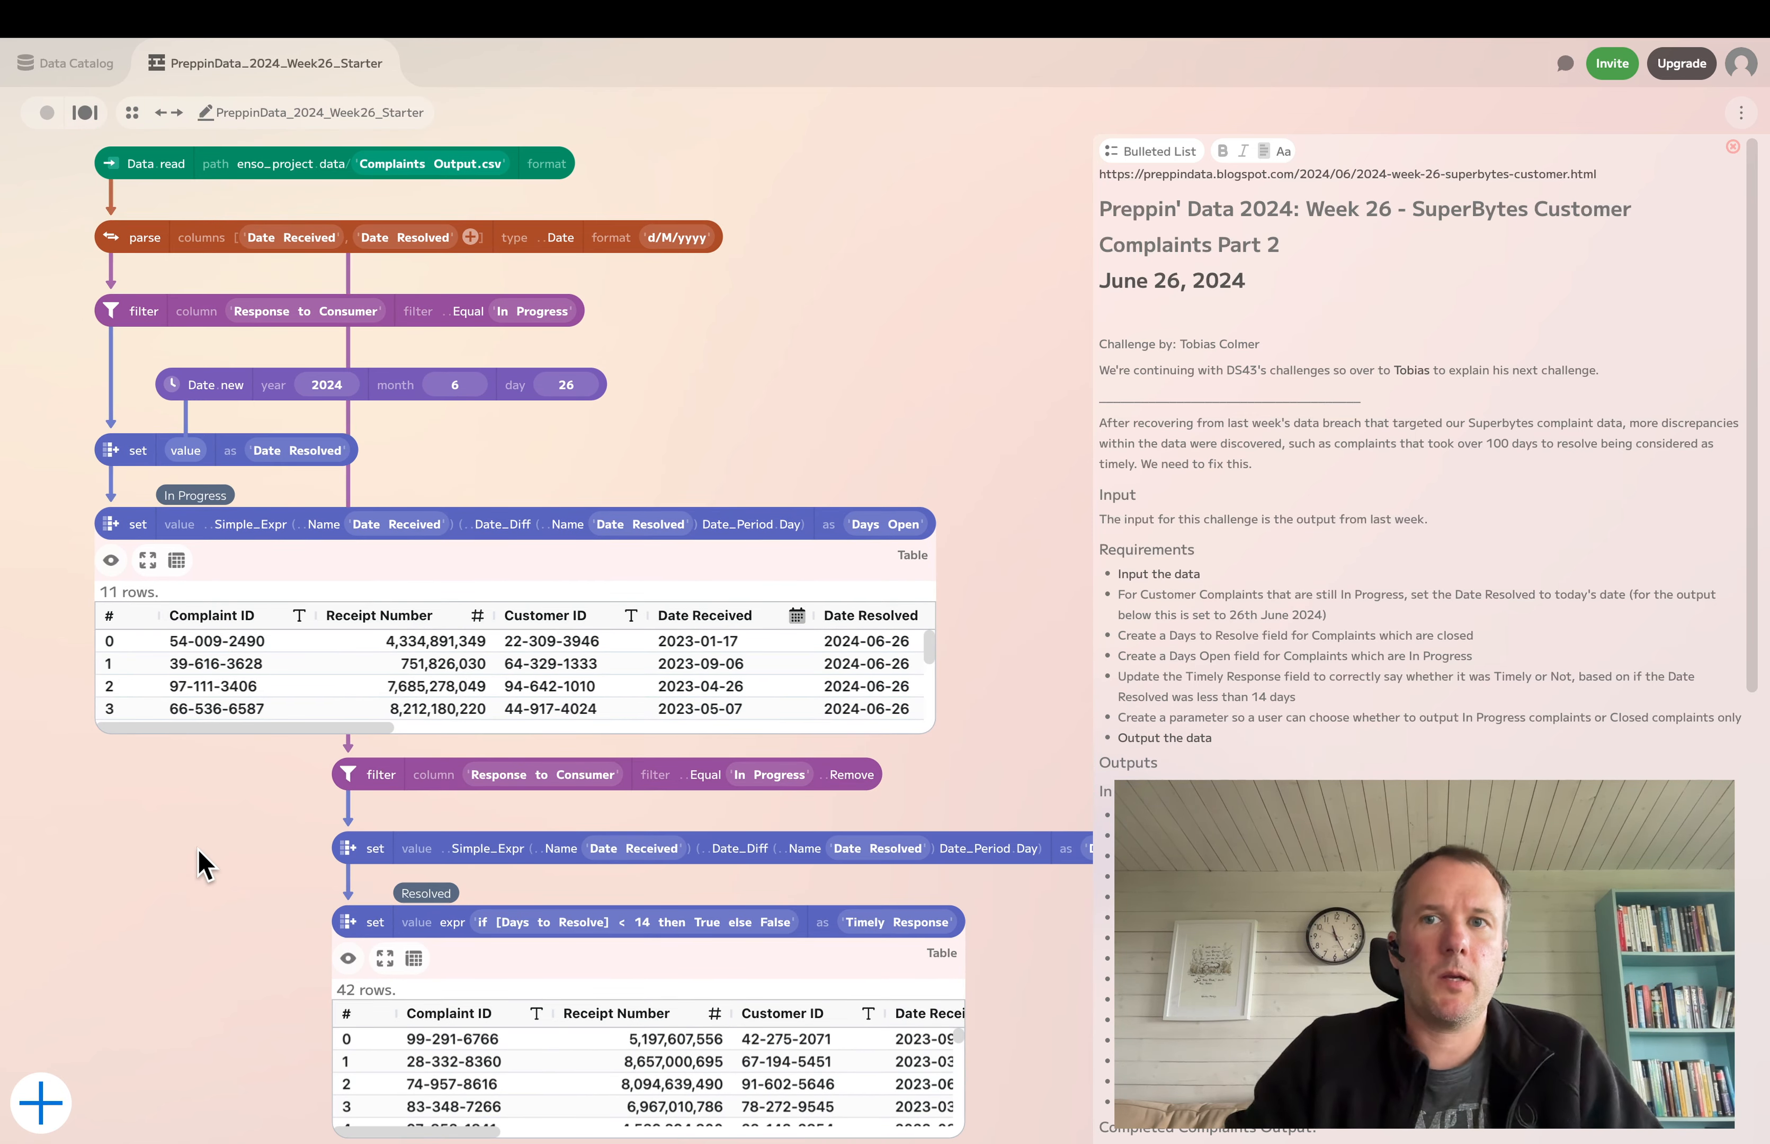